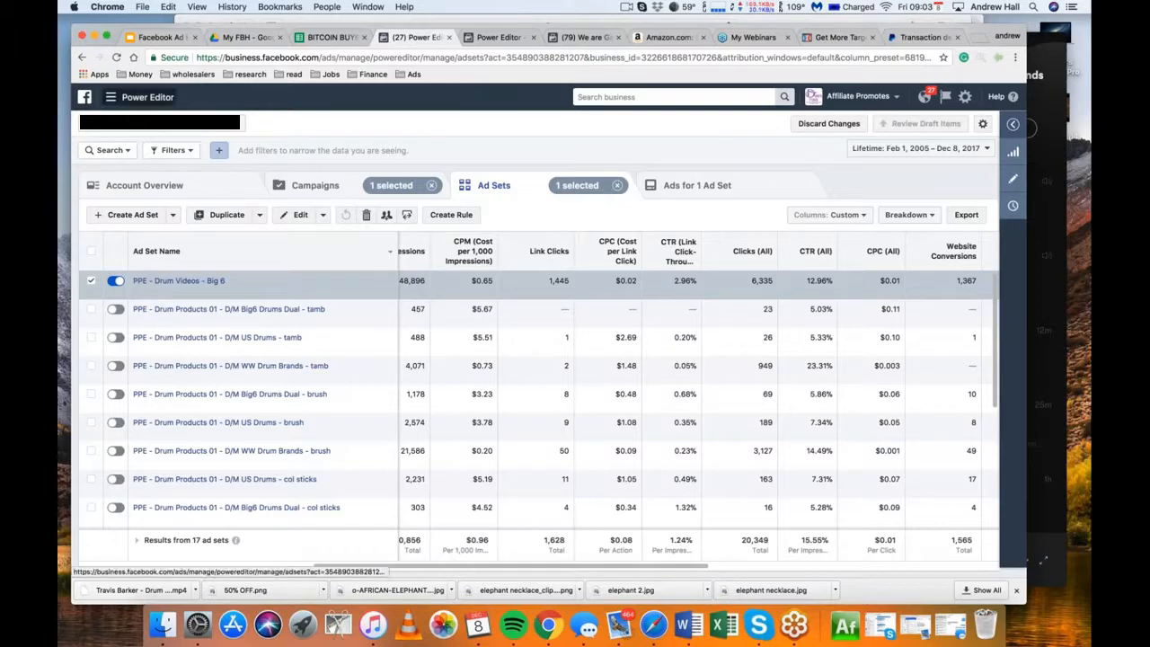
Open the Audiences section of the Asset Library from Power Editor
left_click(135, 97)
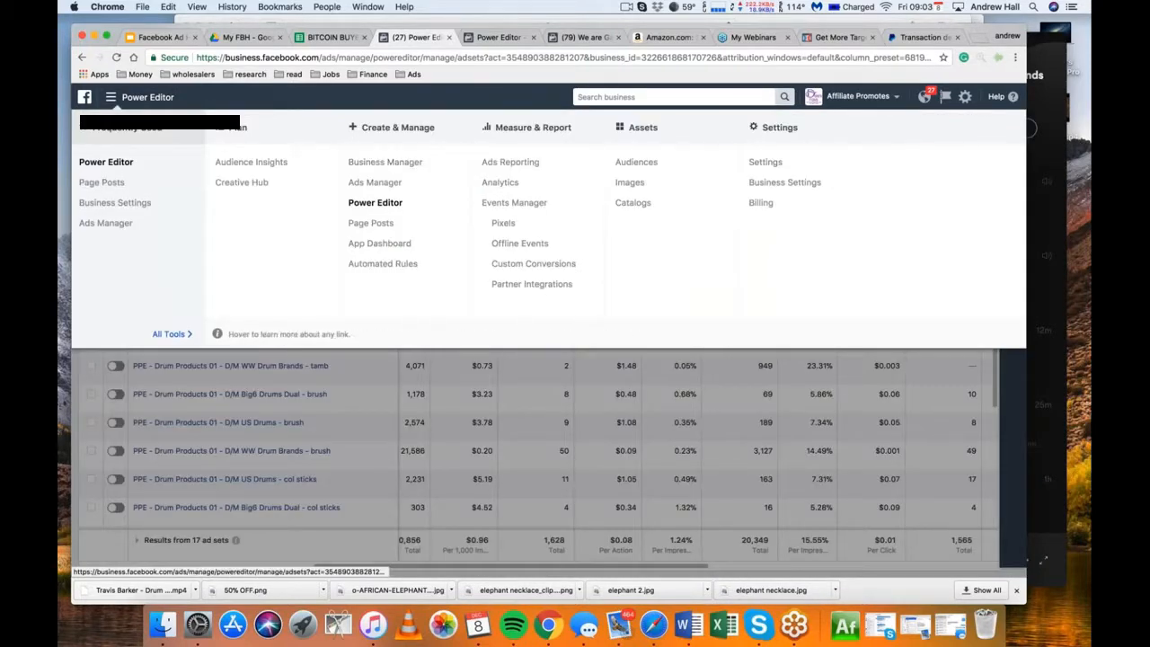
left_click(644, 164)
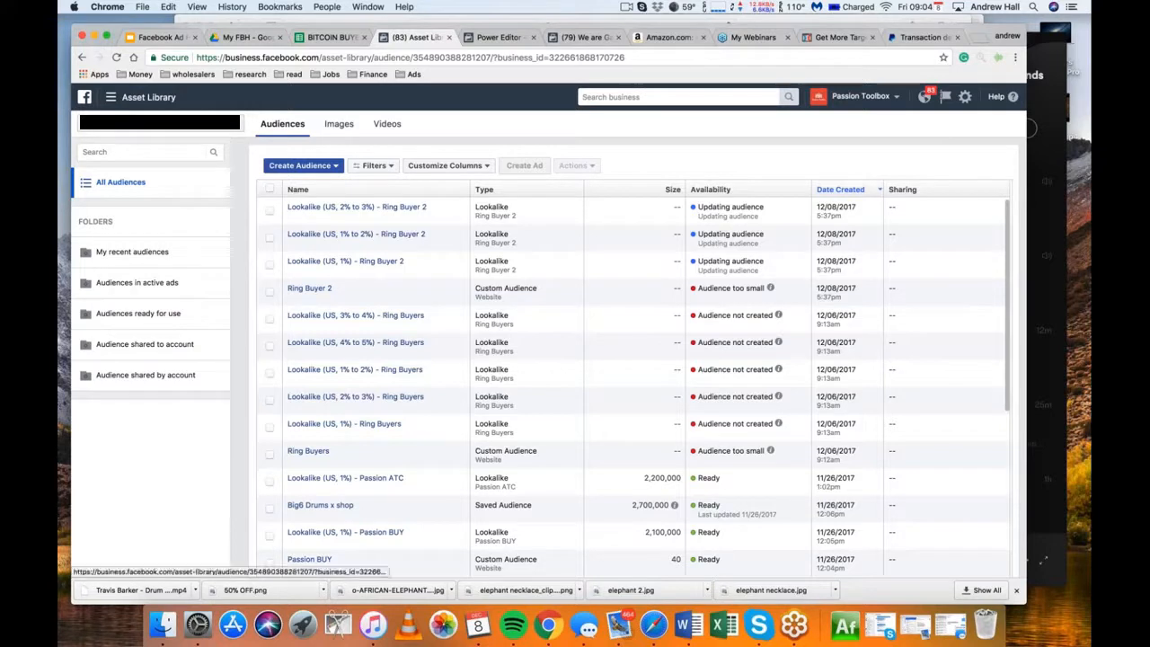
Try to switch to the A Variety of Value business and reopen its Audiences library
left_click(161, 123)
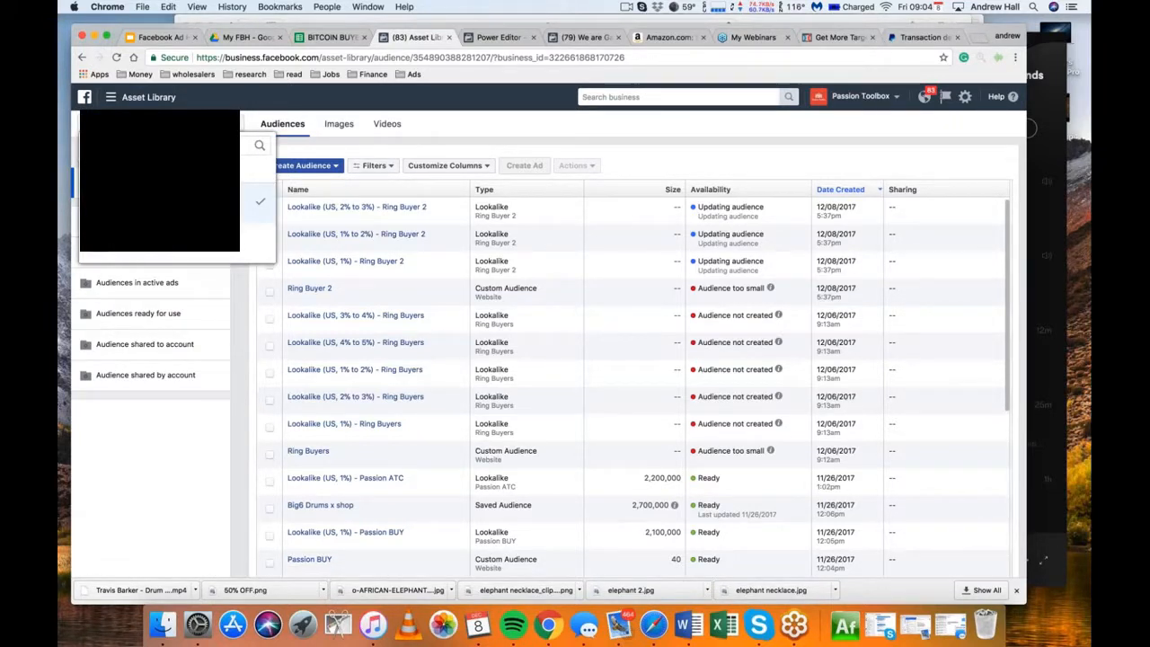
left_click(867, 99)
left_click(861, 151)
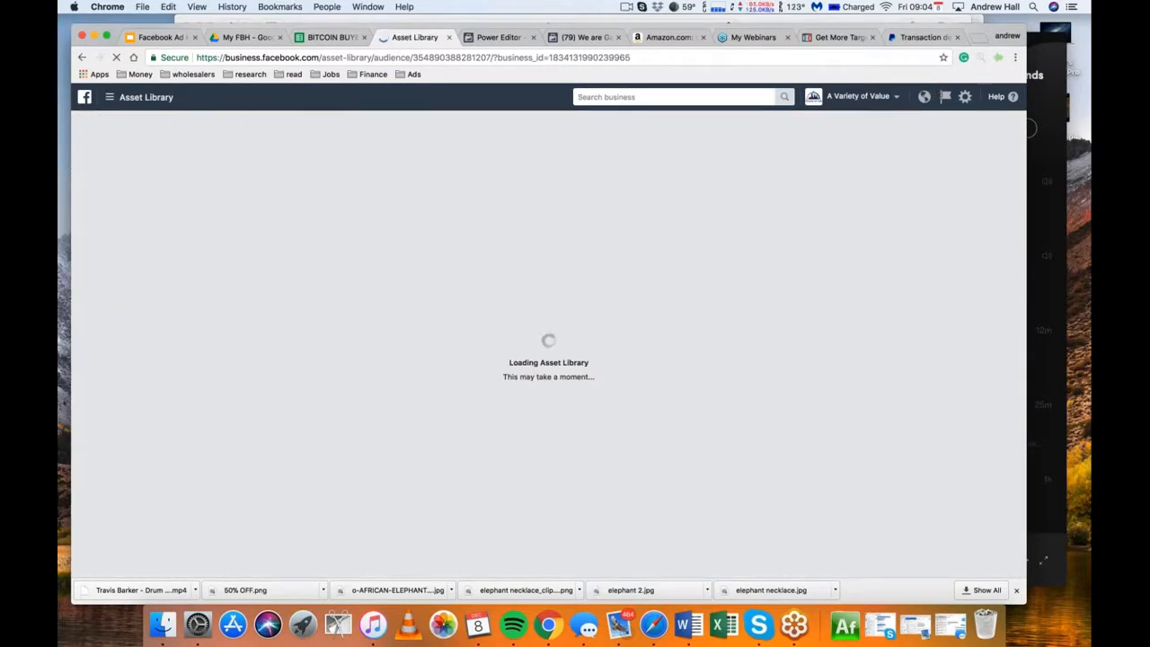
left_click(117, 97)
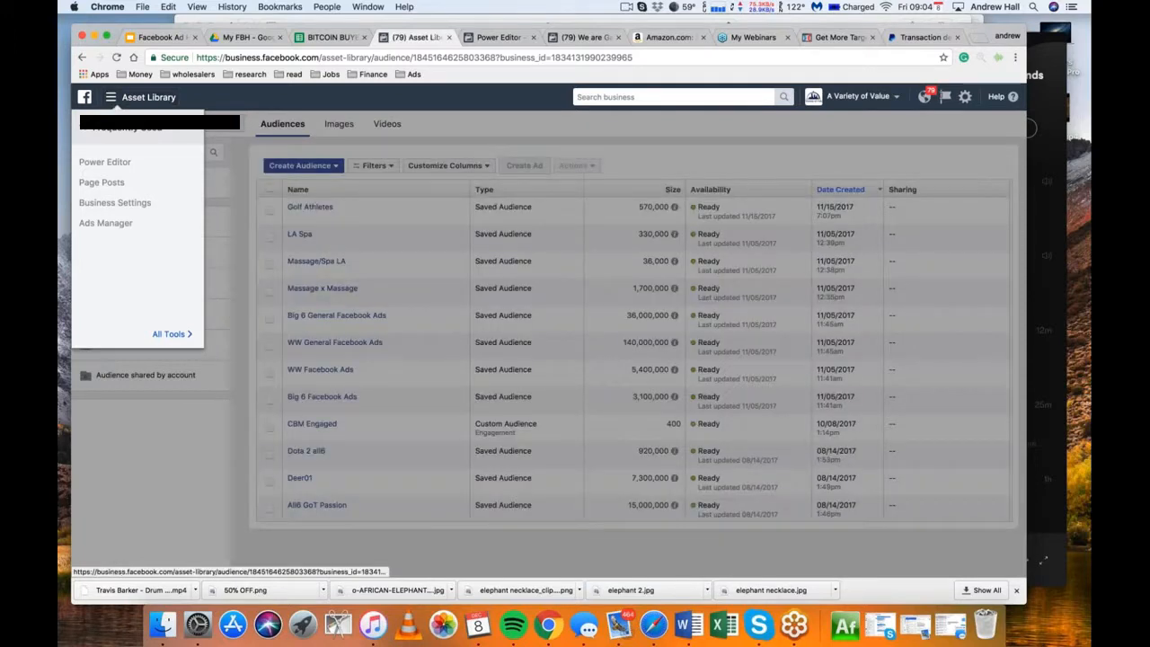
left_click(184, 334)
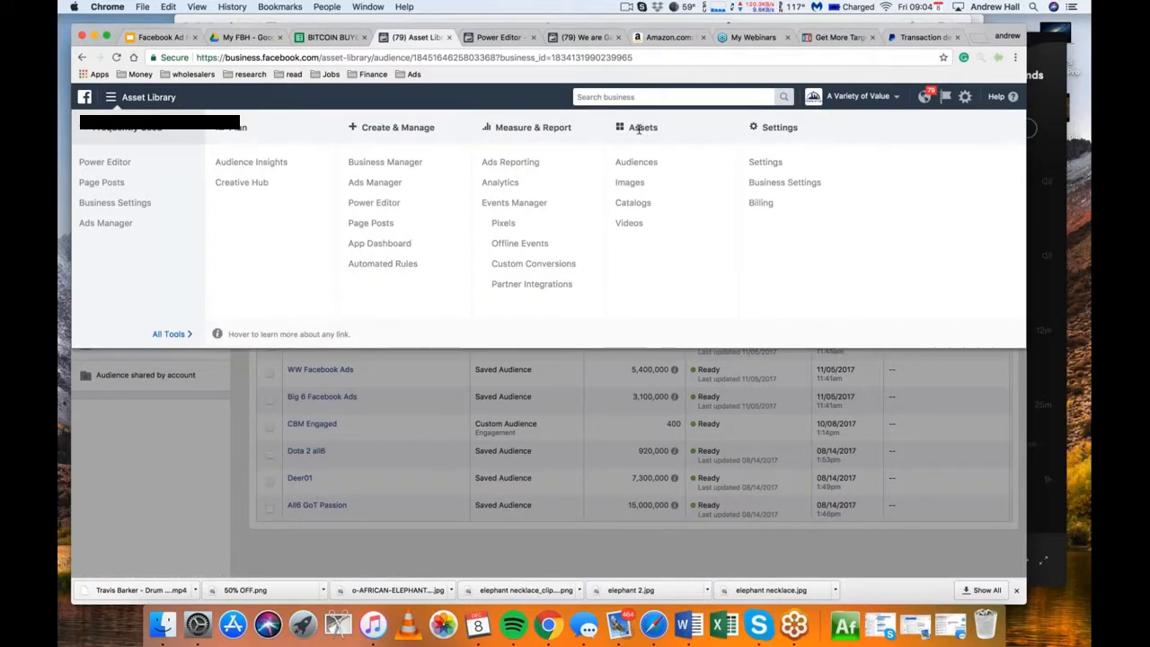
left_click(653, 164)
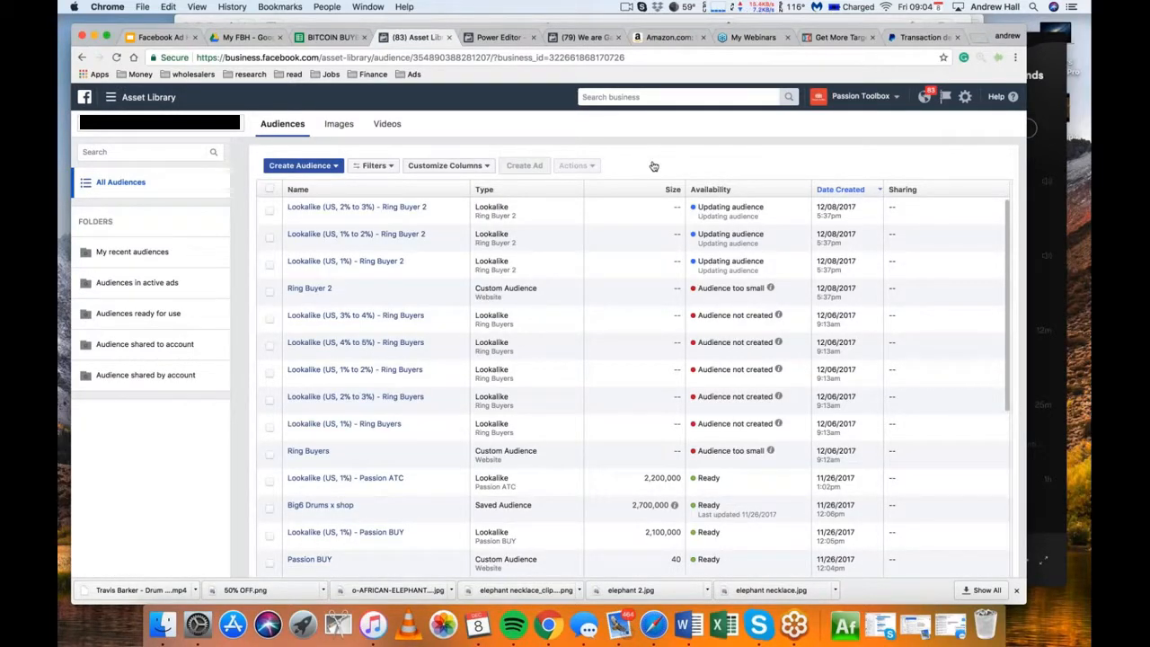
Switch to the A Variety of Value business and load the audiences of another of its ad accounts
left_click(860, 100)
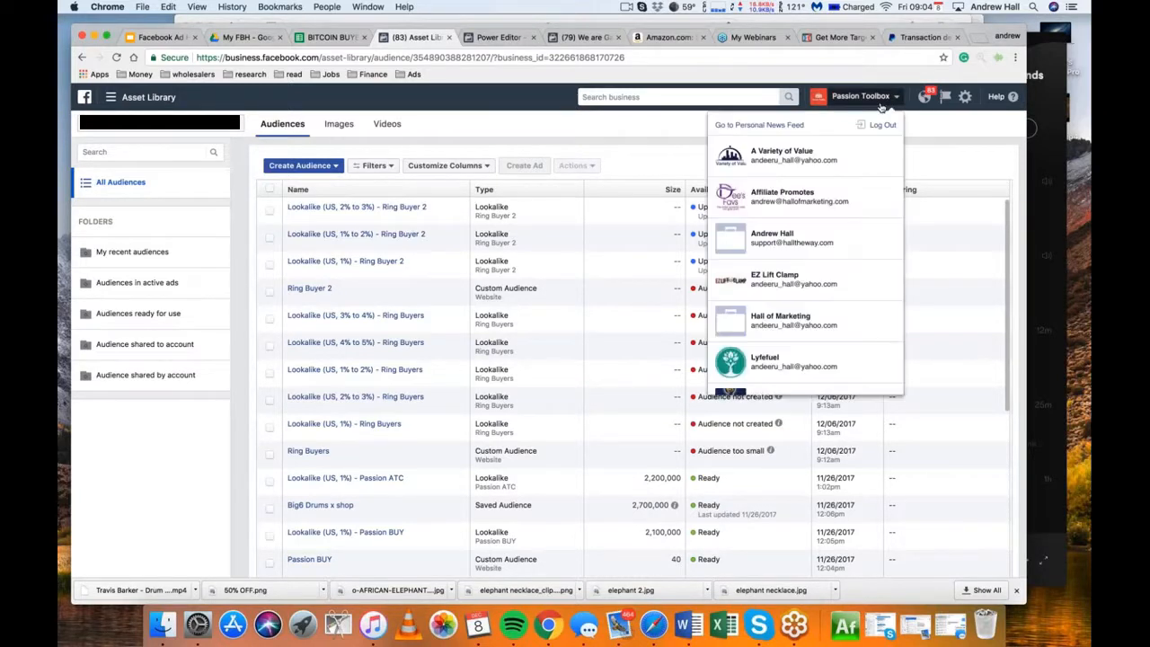
left_click(782, 154)
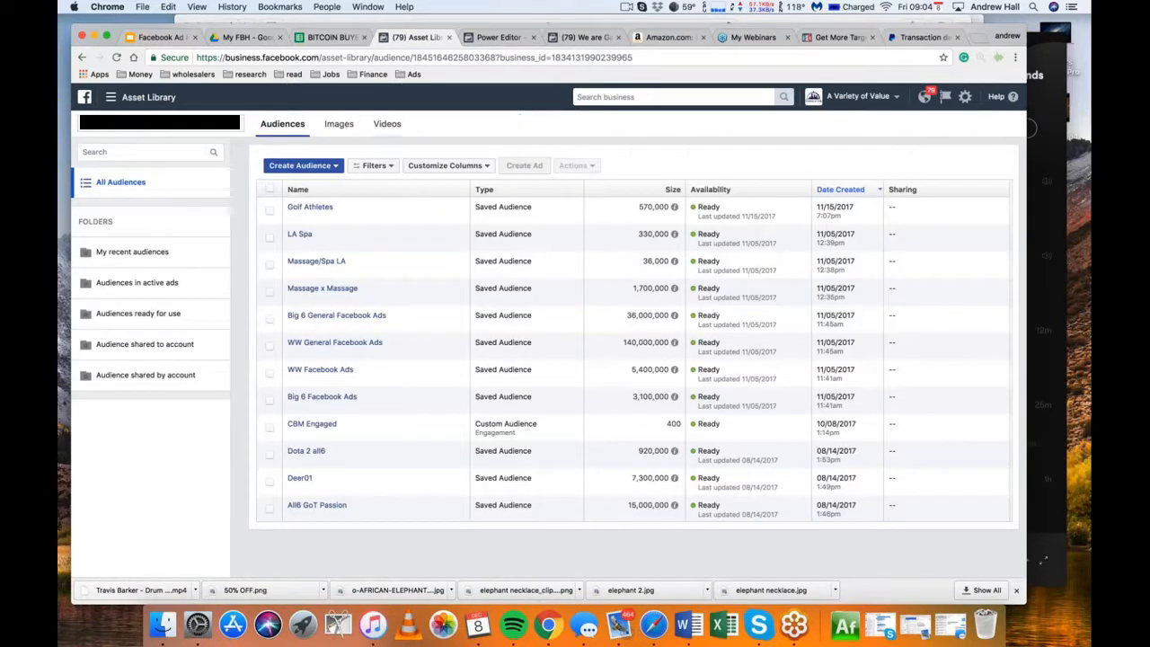
left_click(160, 123)
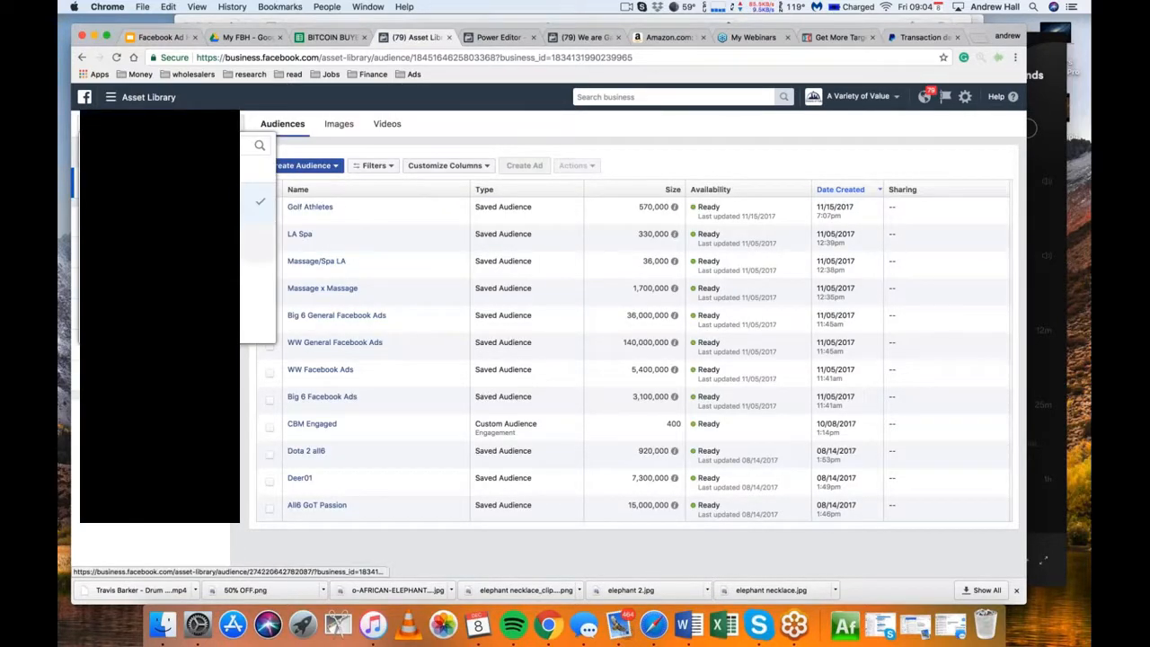
left_click(247, 243)
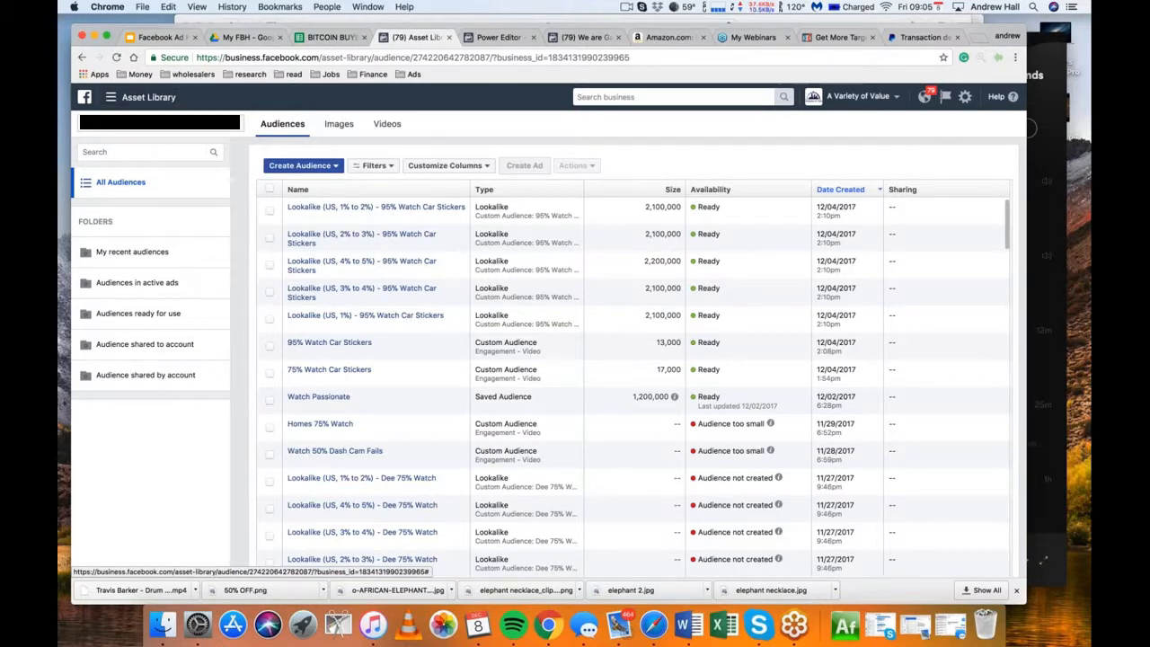
Start creating a Custom Audience based on a Customer File
left_click(300, 169)
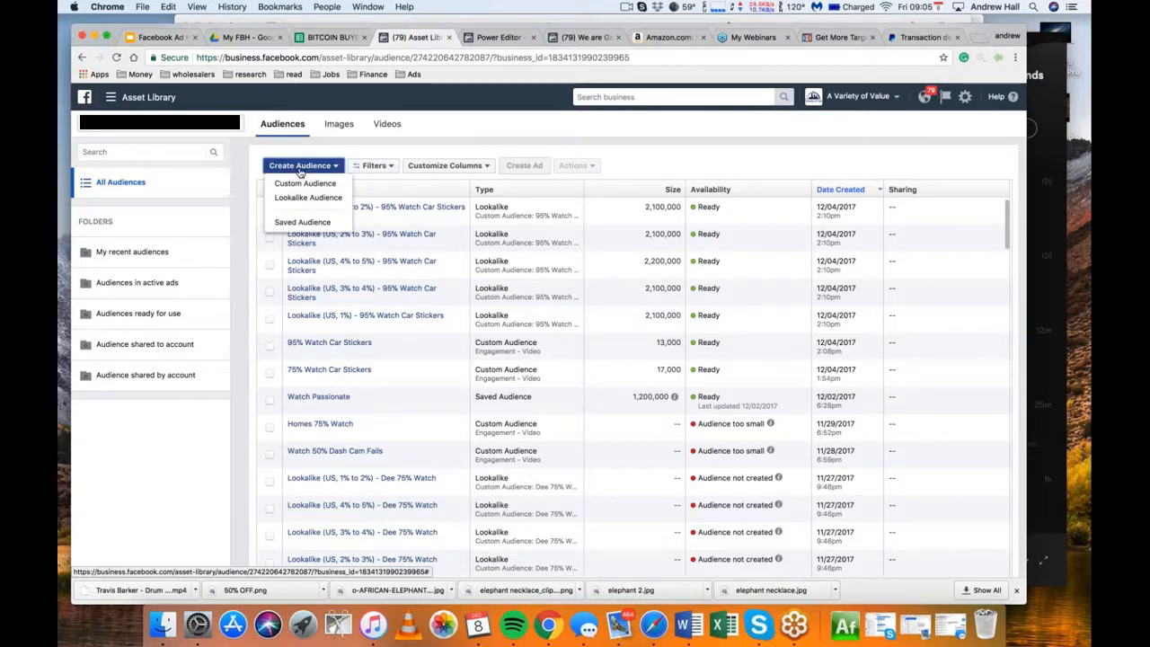
left_click(306, 183)
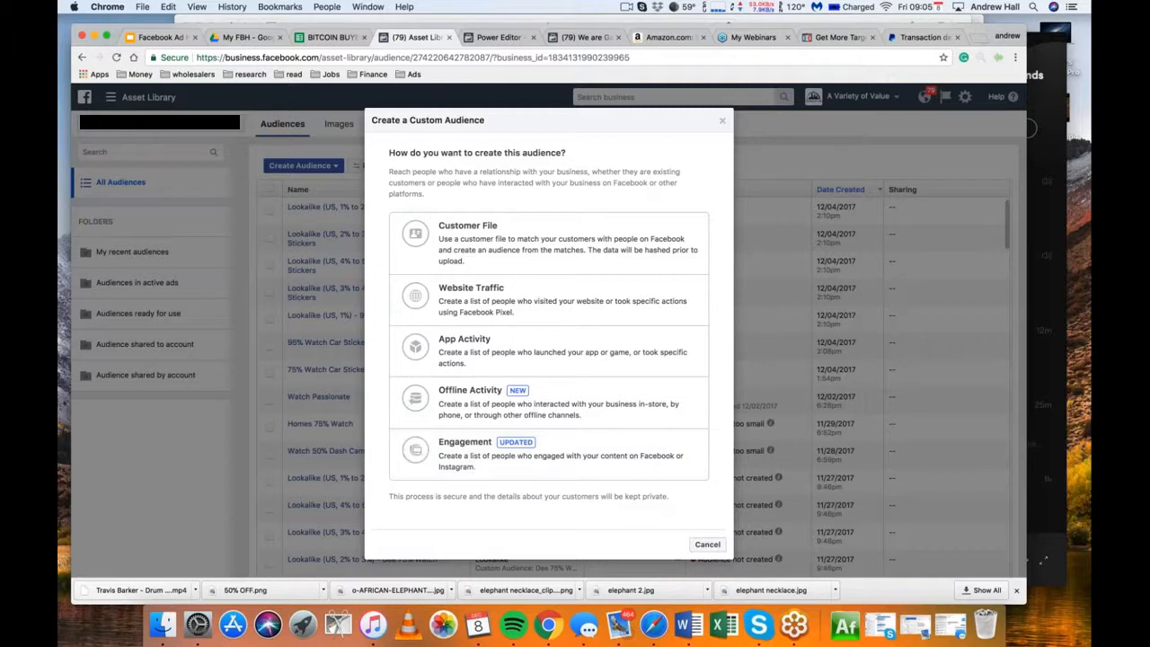
left_click(491, 250)
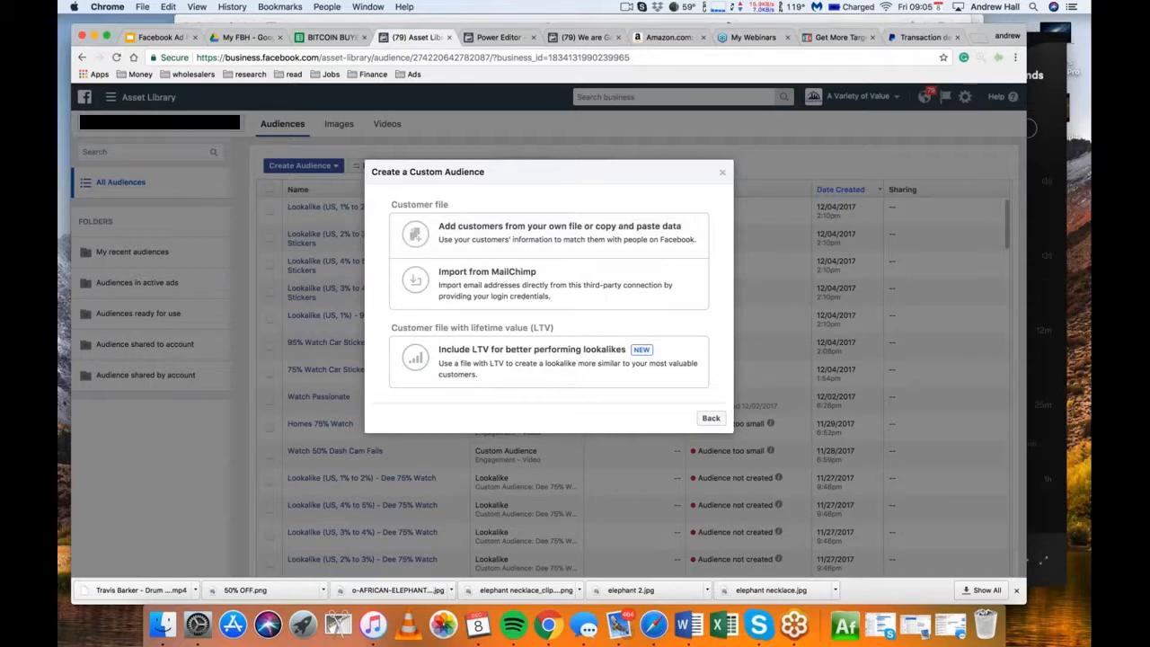
Open the bookmarked Shopify Partners managed stores page in a new tab and log in to the 7 Kingdoms store
key("super+t")
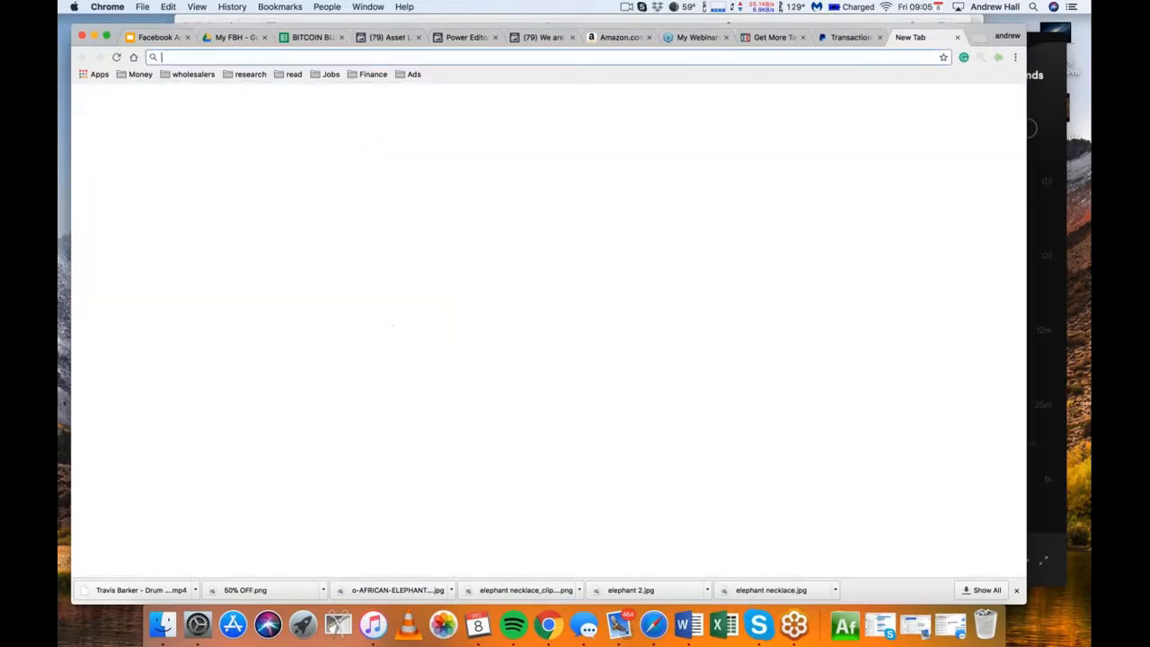
left_click(141, 74)
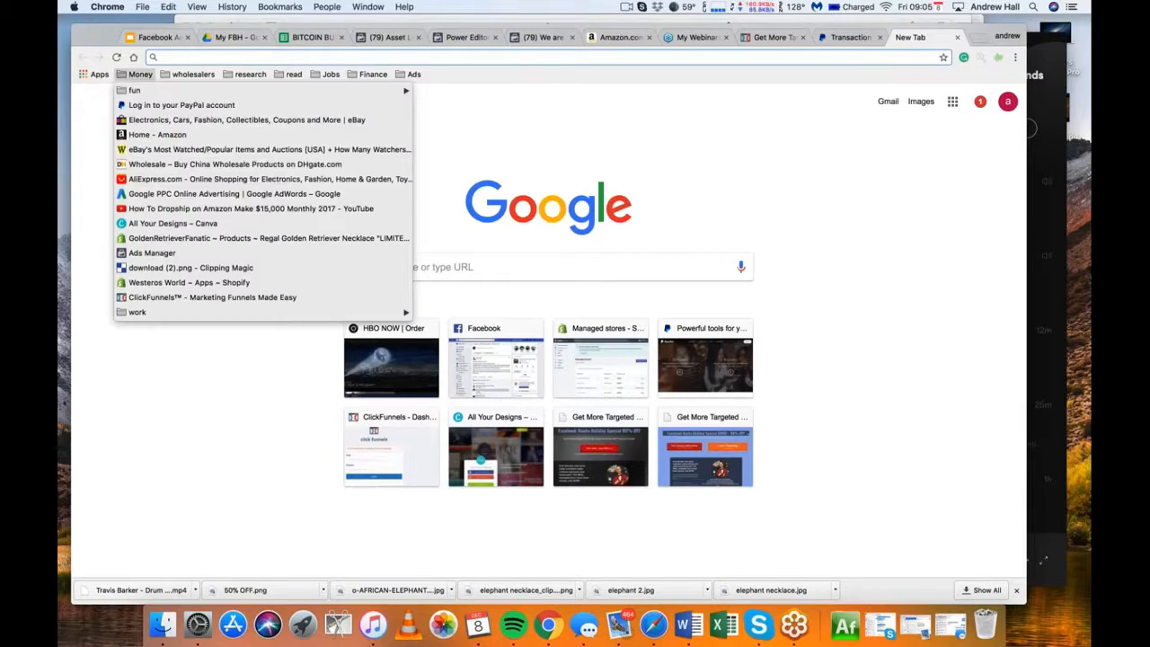
mouse_move(221, 91)
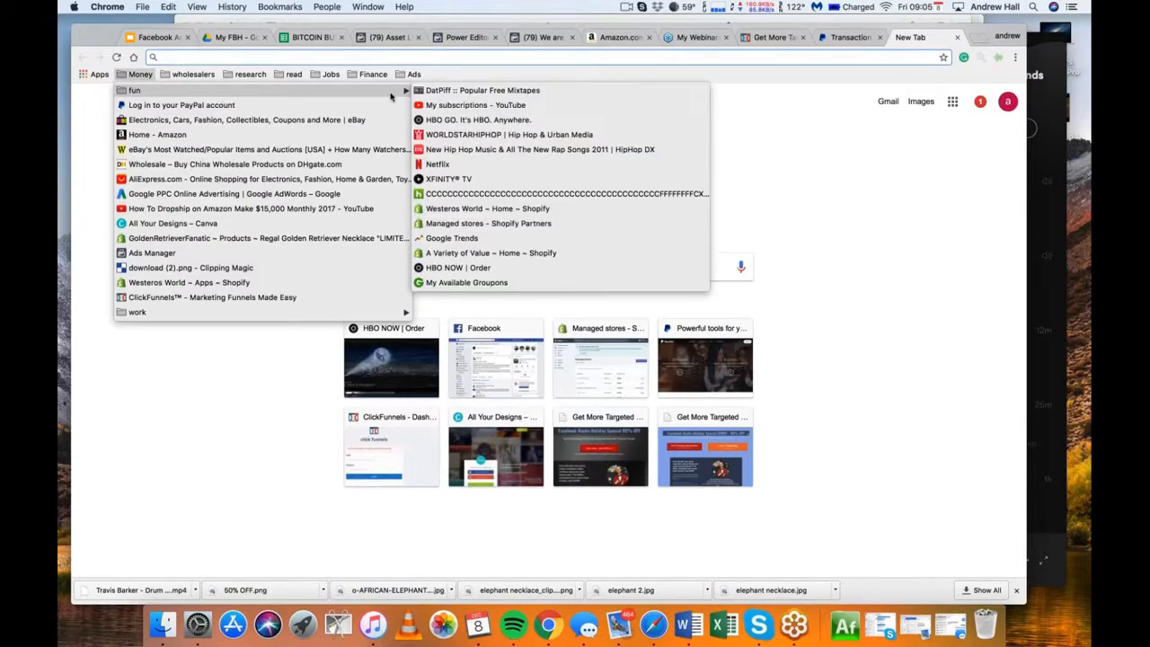
left_click(468, 223)
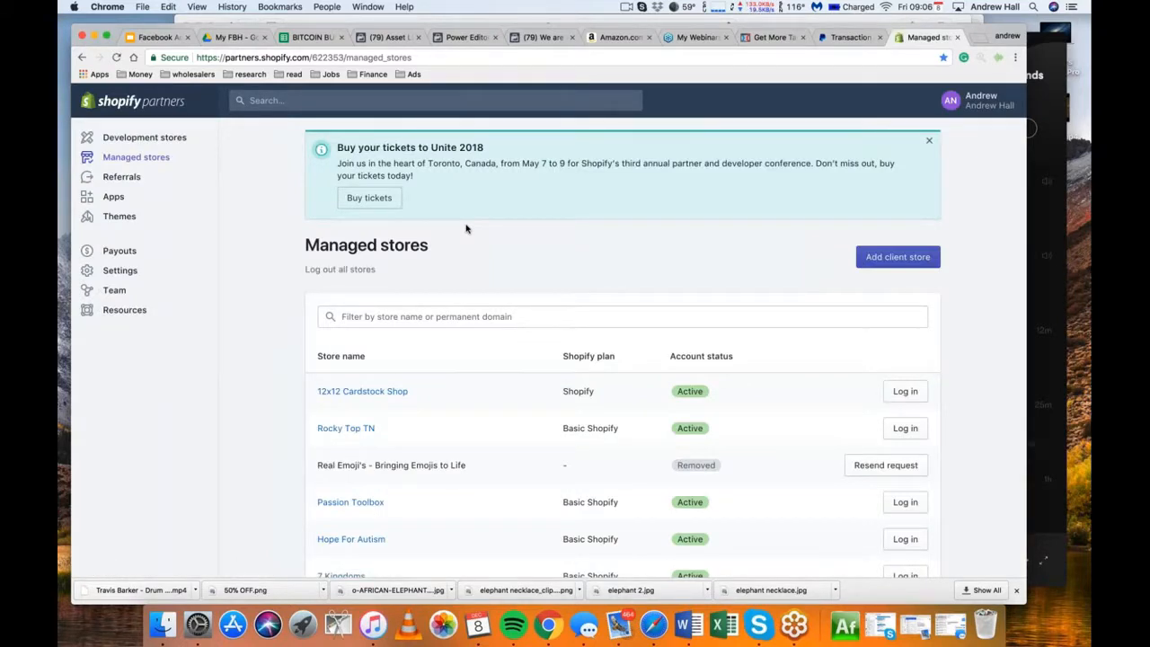
scroll(295, 430, "down", 4)
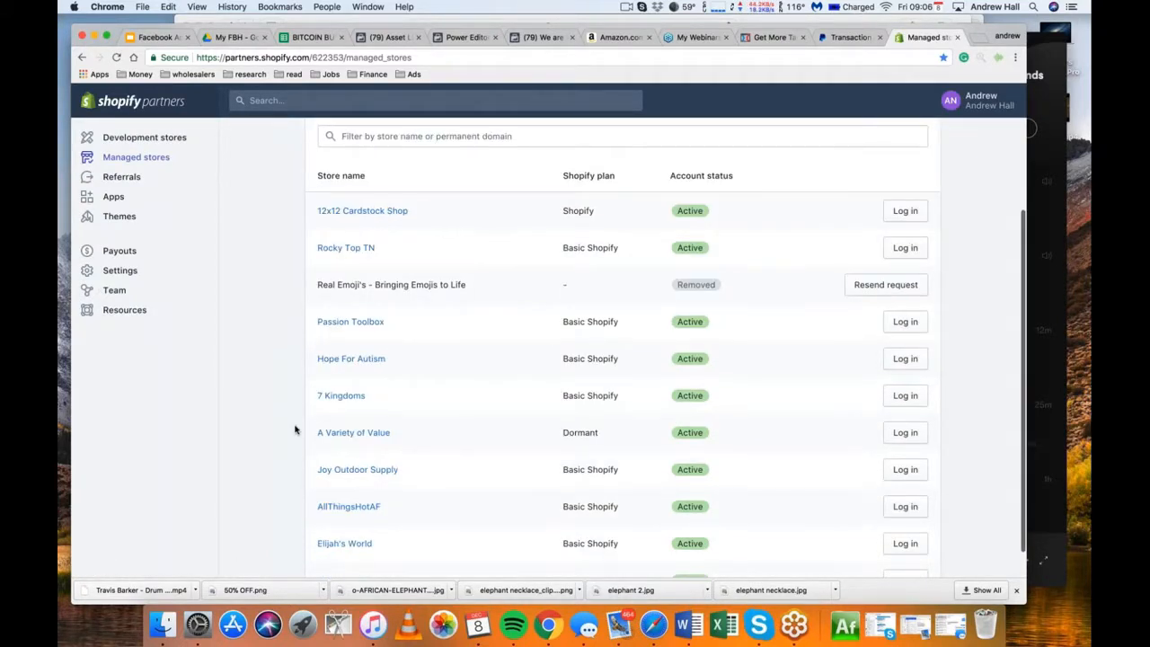
left_click(906, 432)
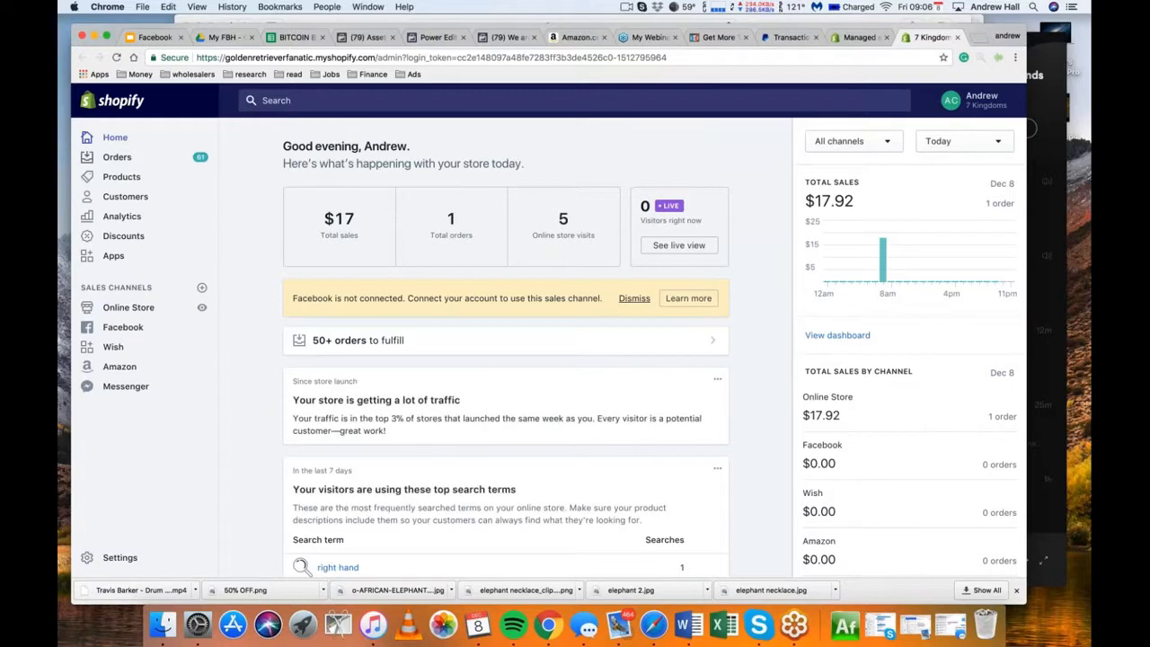
Select all customers on the store's Customers page and open the bulk actions available for them
left_click(126, 196)
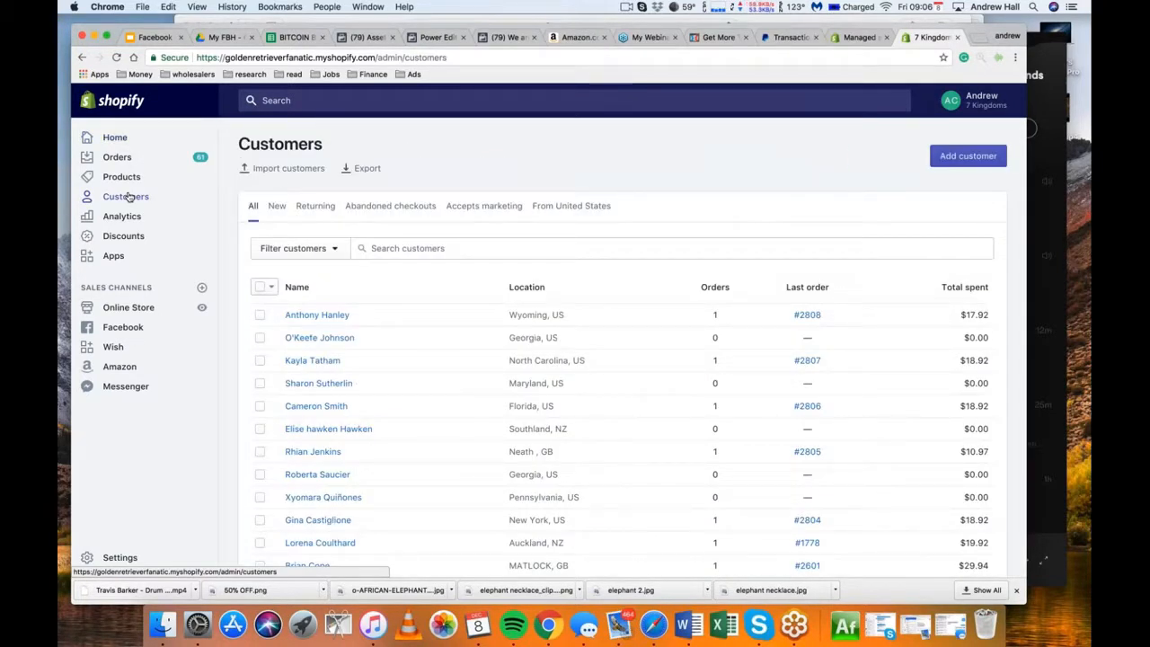
left_click(260, 286)
left_click(479, 286)
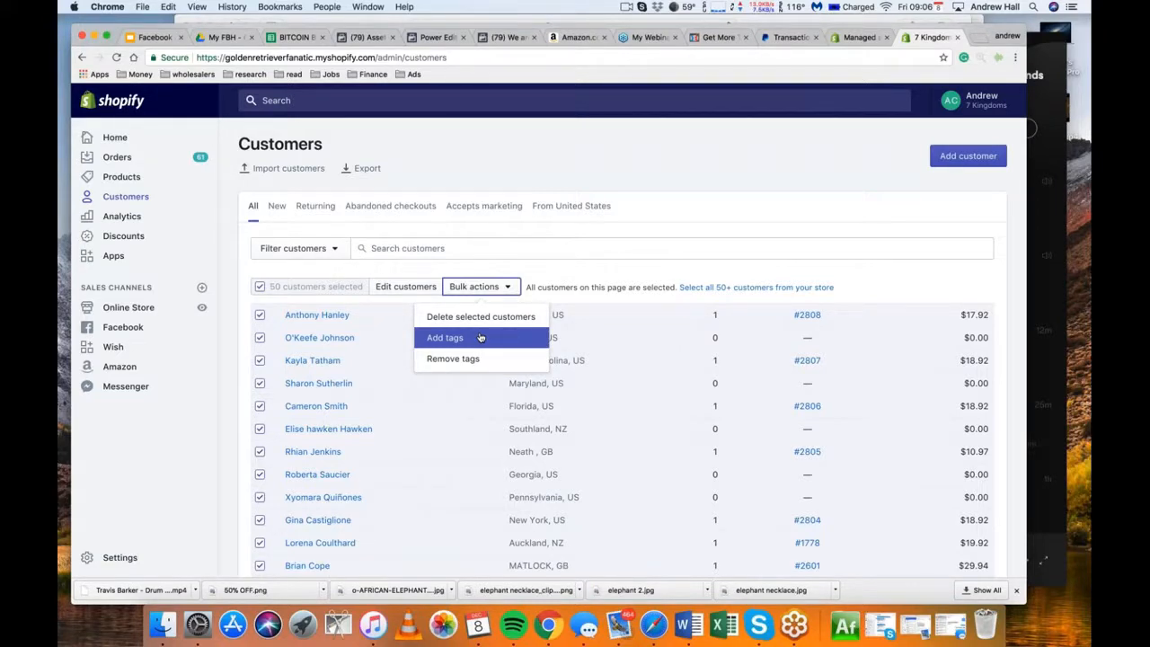
Return to the Facebook custom audience dialog and choose to add customers from your own file or copy and paste data
left_click(360, 37)
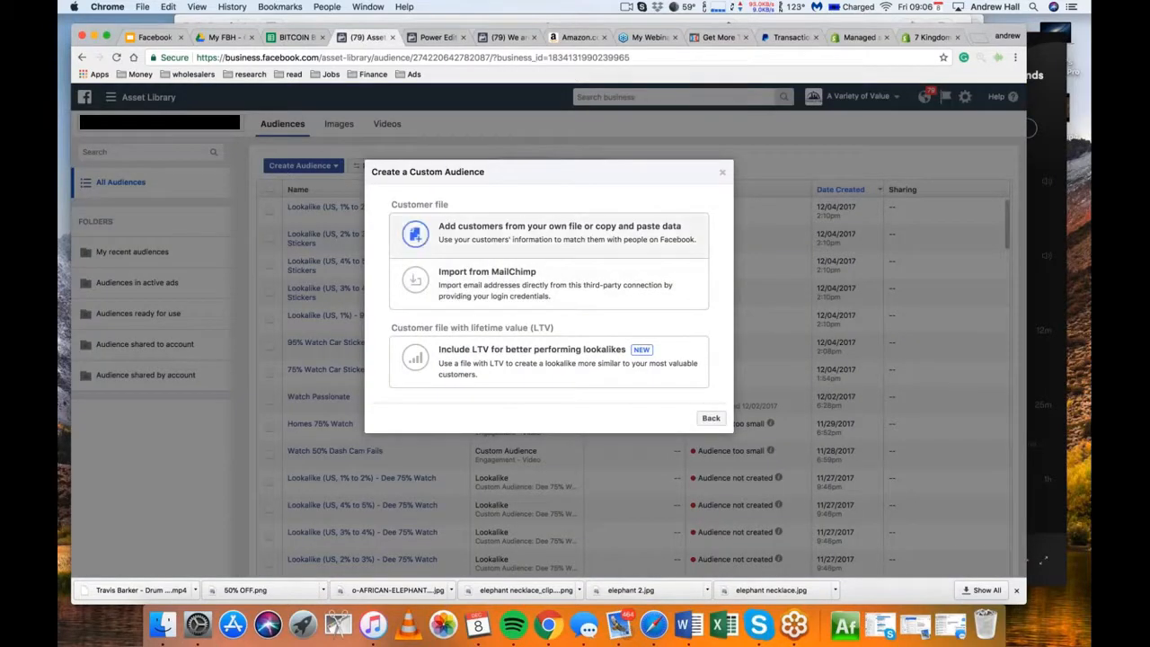
left_click(537, 237)
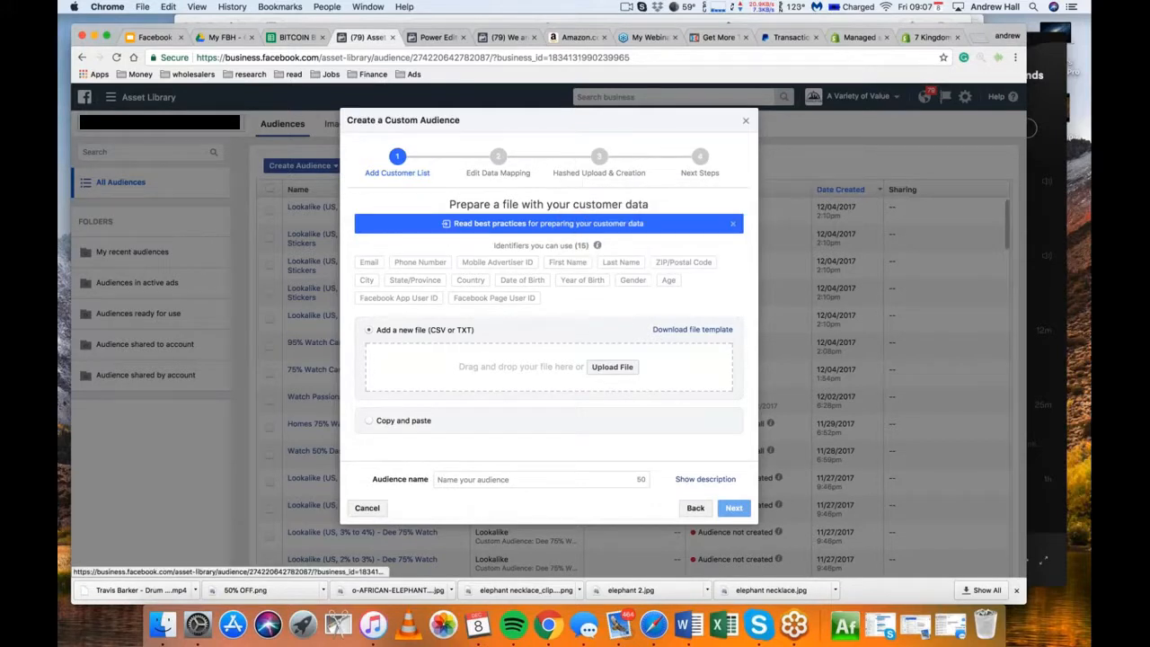
Search for google drive in a new tab and open the Google Drive home page
left_click(977, 38)
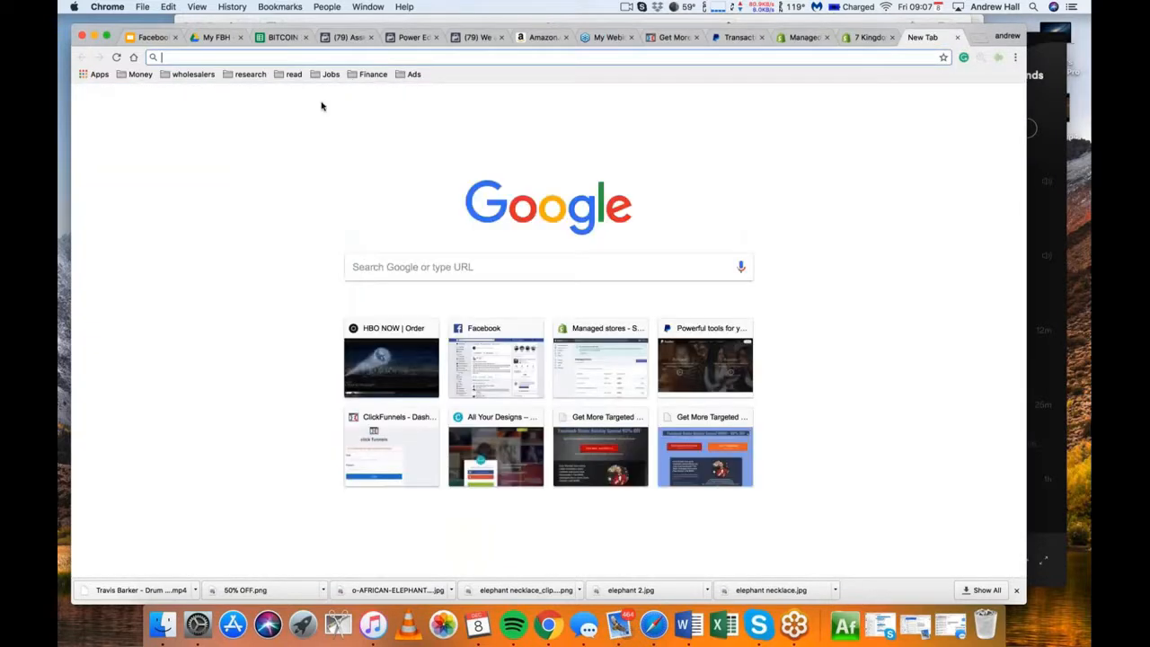
left_click(521, 268)
type("google drive")
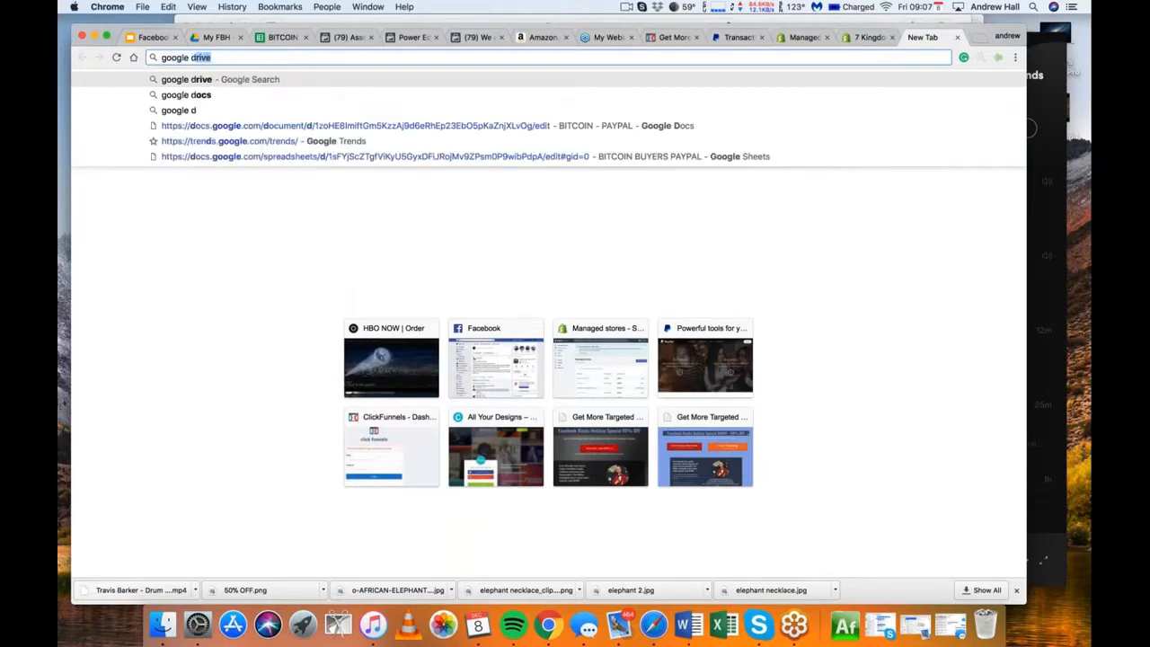
key("Return")
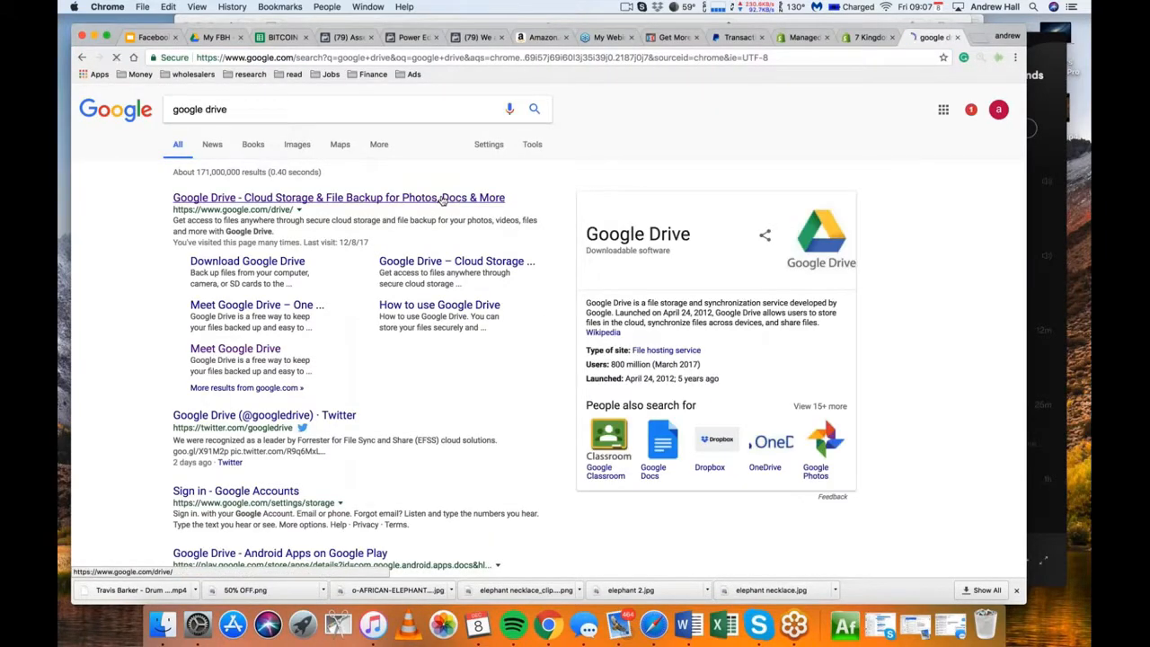
left_click(441, 198)
Search for google sheets, open Google Sheets and create a blank spreadsheet
left_click(317, 58)
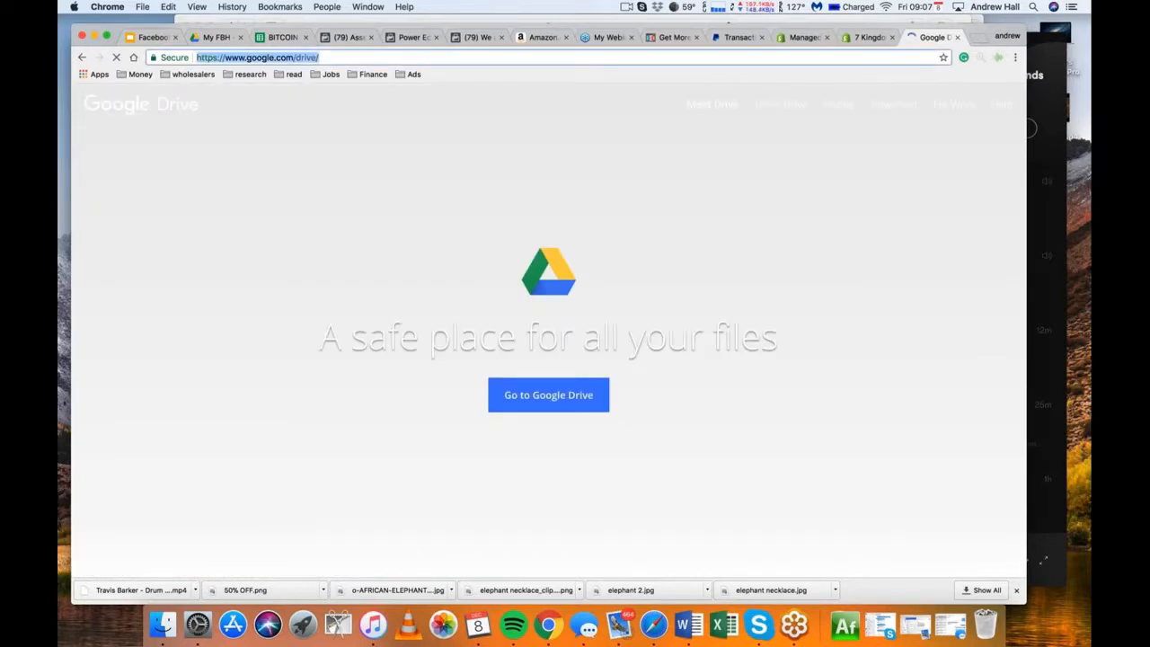
type("google sheets")
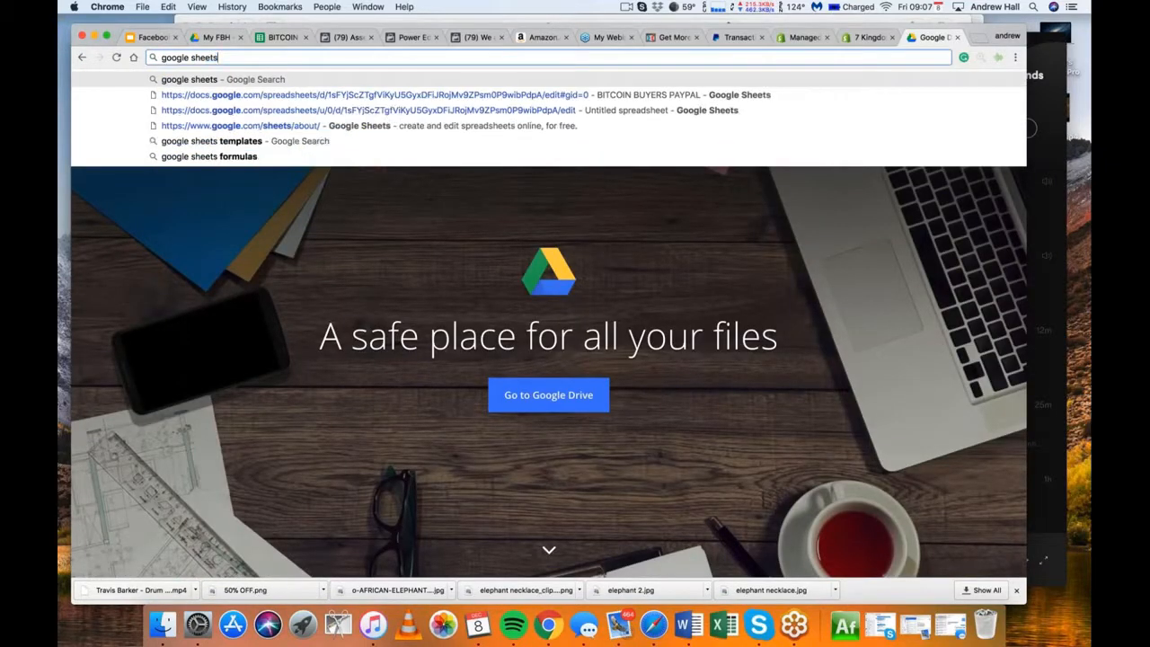
key("Return")
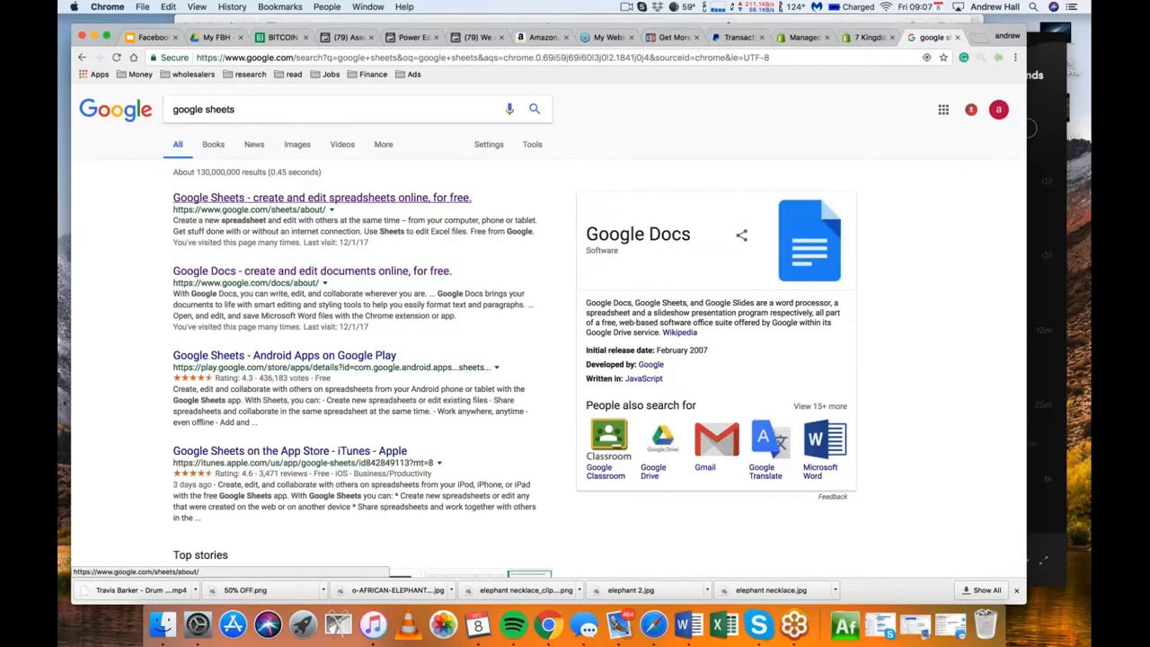
left_click(321, 198)
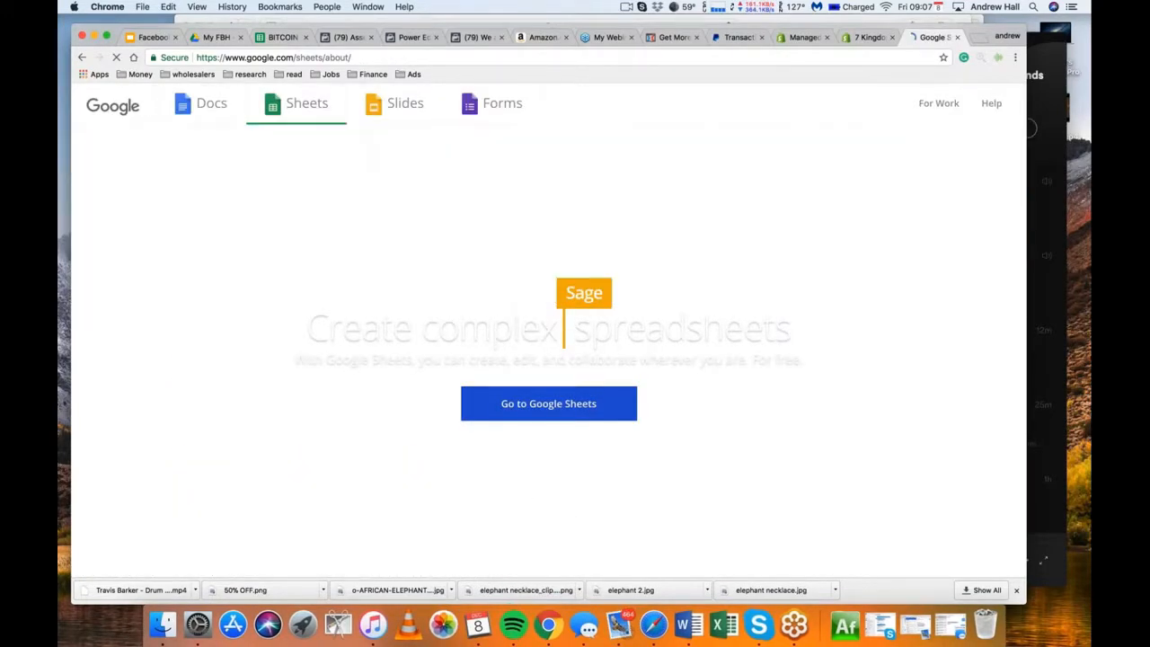
left_click(549, 403)
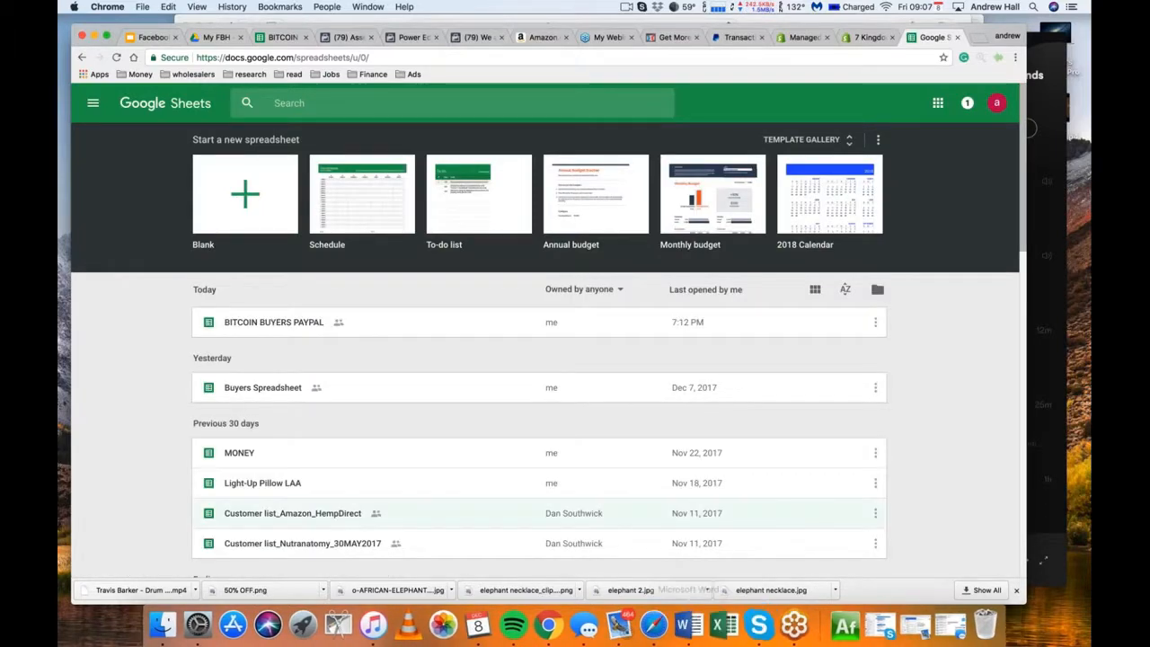
left_click(555, 335)
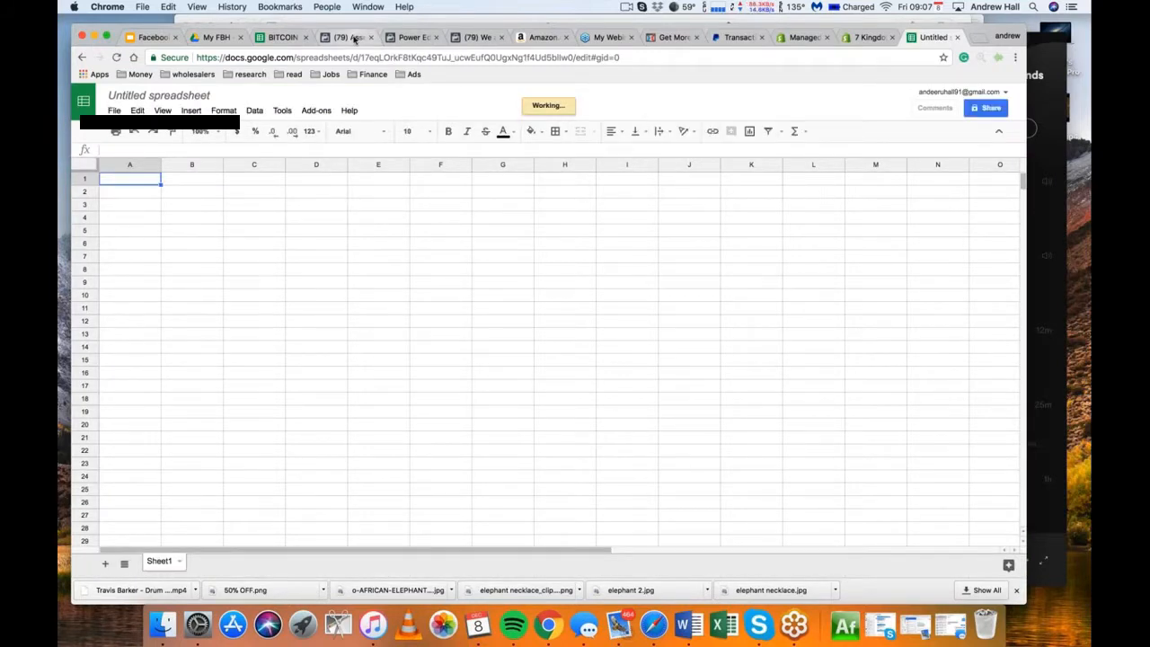
Check the customer data identifiers listed in the Facebook custom audience dialog and return to the blank spreadsheet
left_click(355, 39)
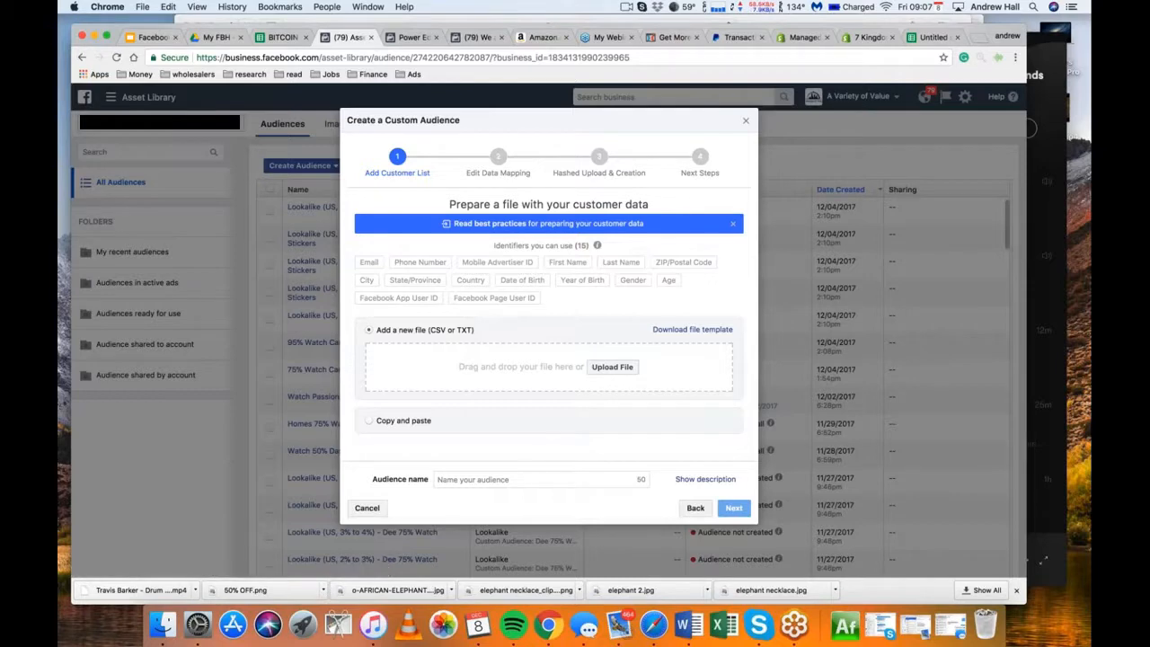
left_click(933, 38)
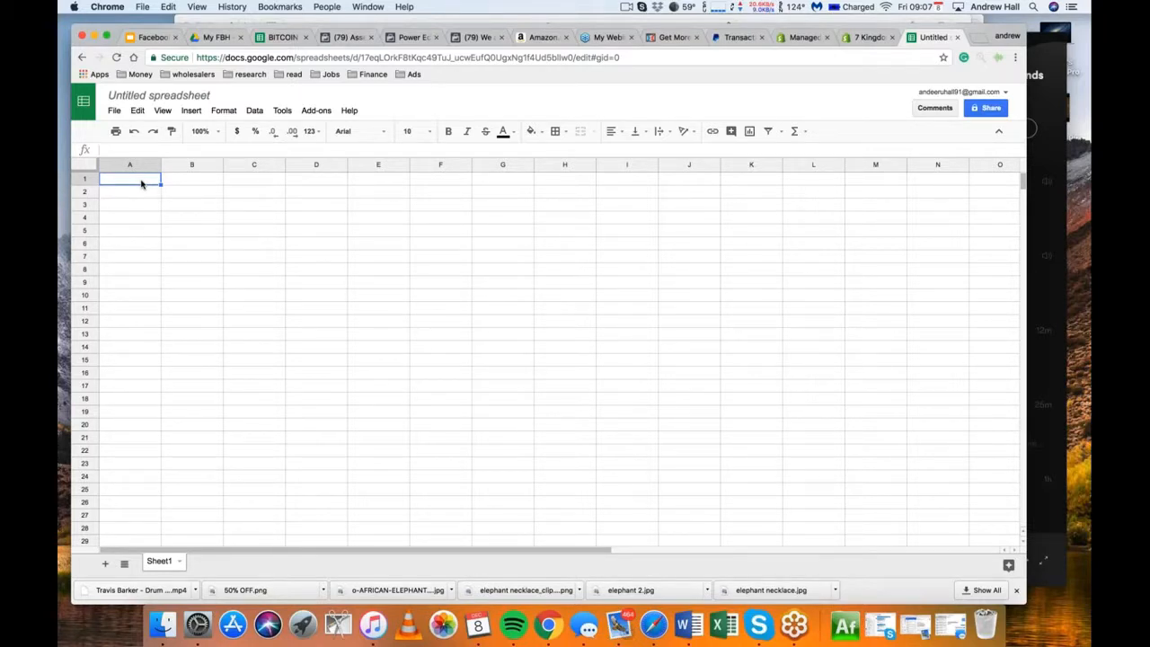
Enter the column headers Email, First Name and Last Name in cells A1 to C1
type("Email")
key("Tab")
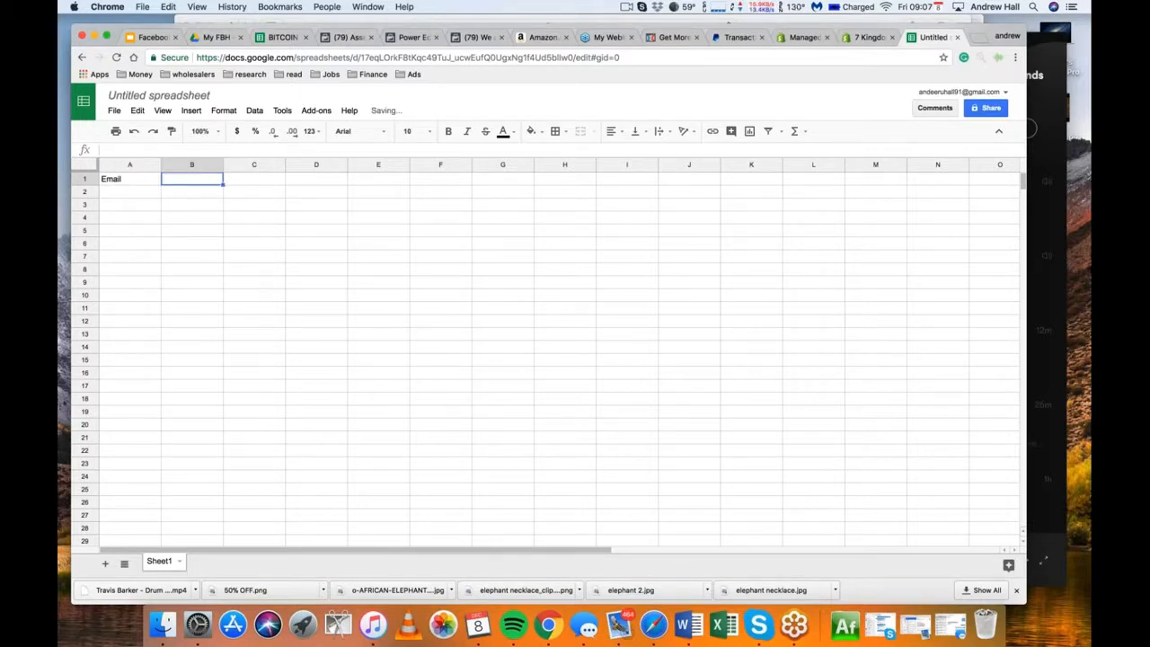
type("Name")
key("Tab")
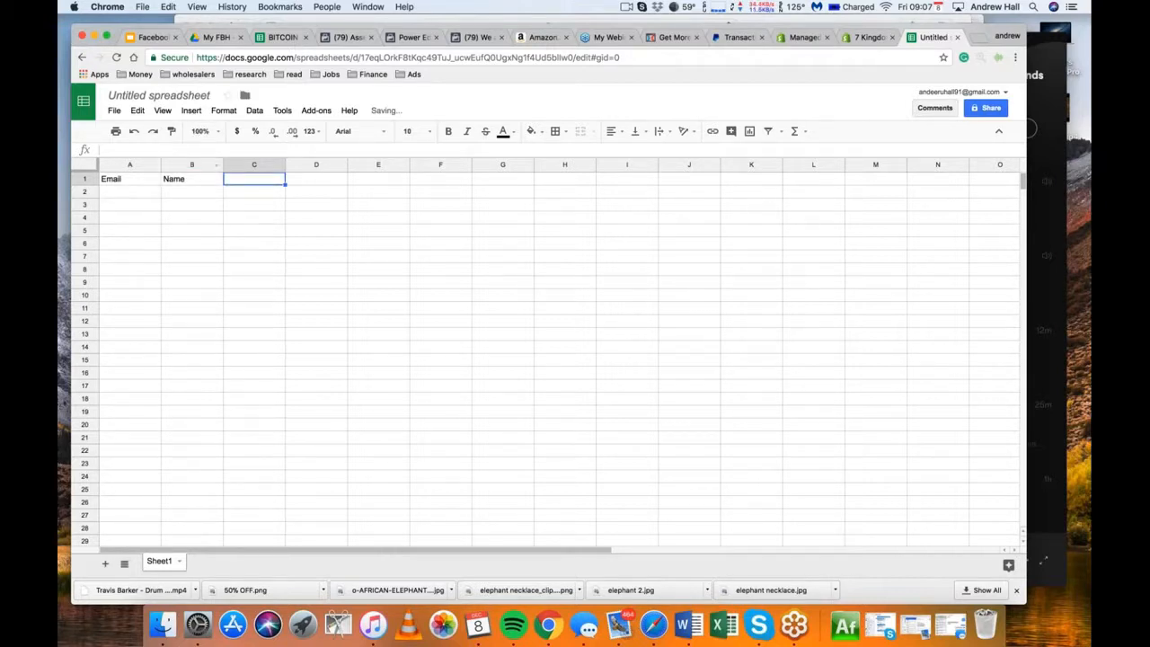
left_click(188, 182)
type("Fir")
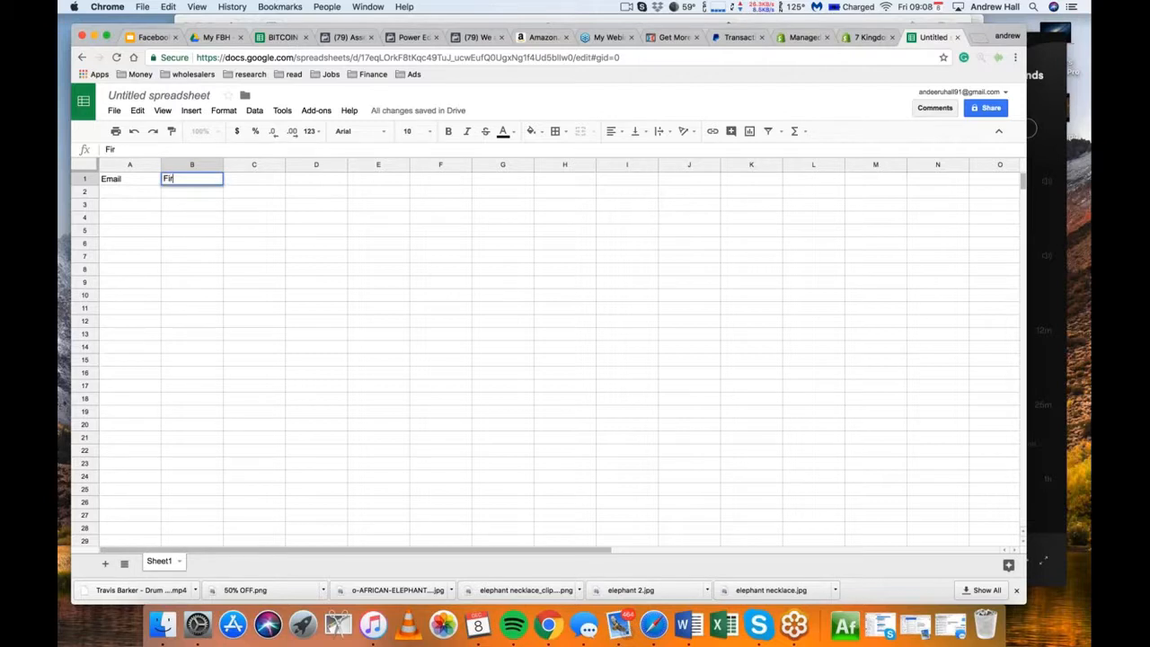
type("st Name")
key("Tab")
type("Last N")
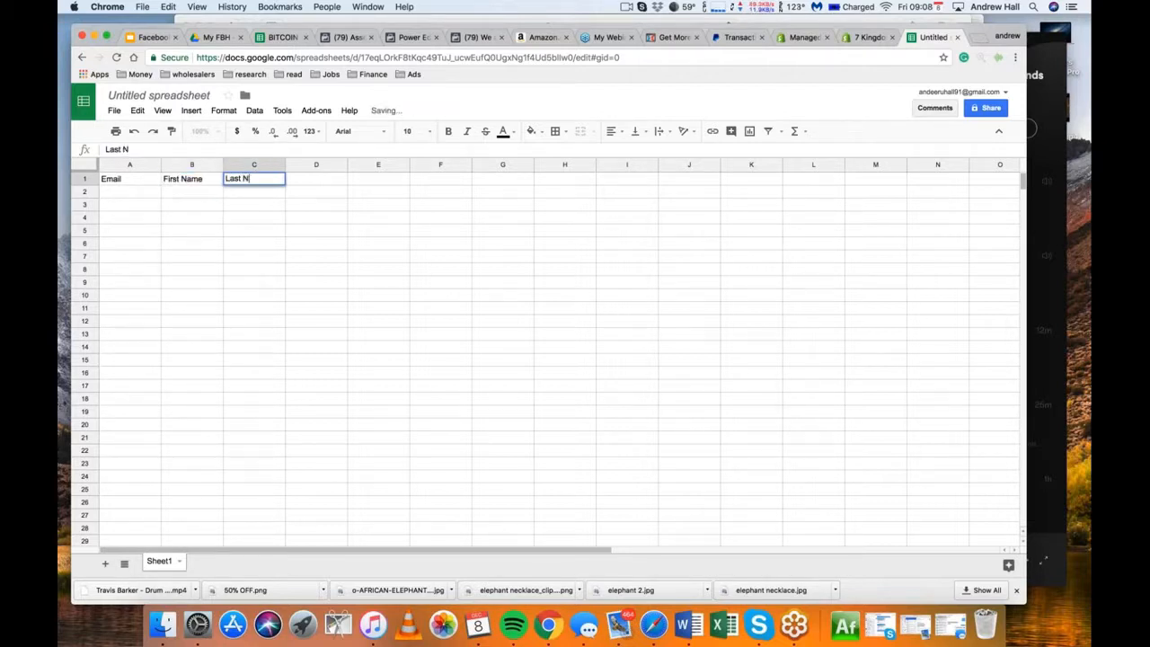
type("ame")
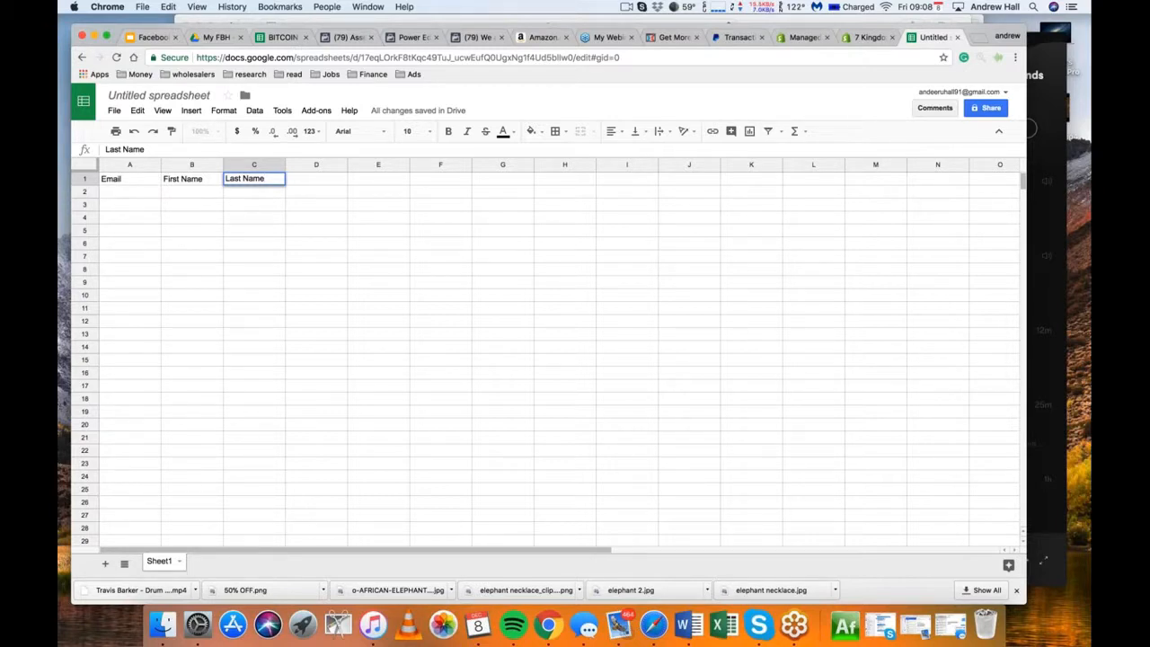
Add the column headers City, Zipcode, State and Country in cells D1 to G1
left_click(329, 180)
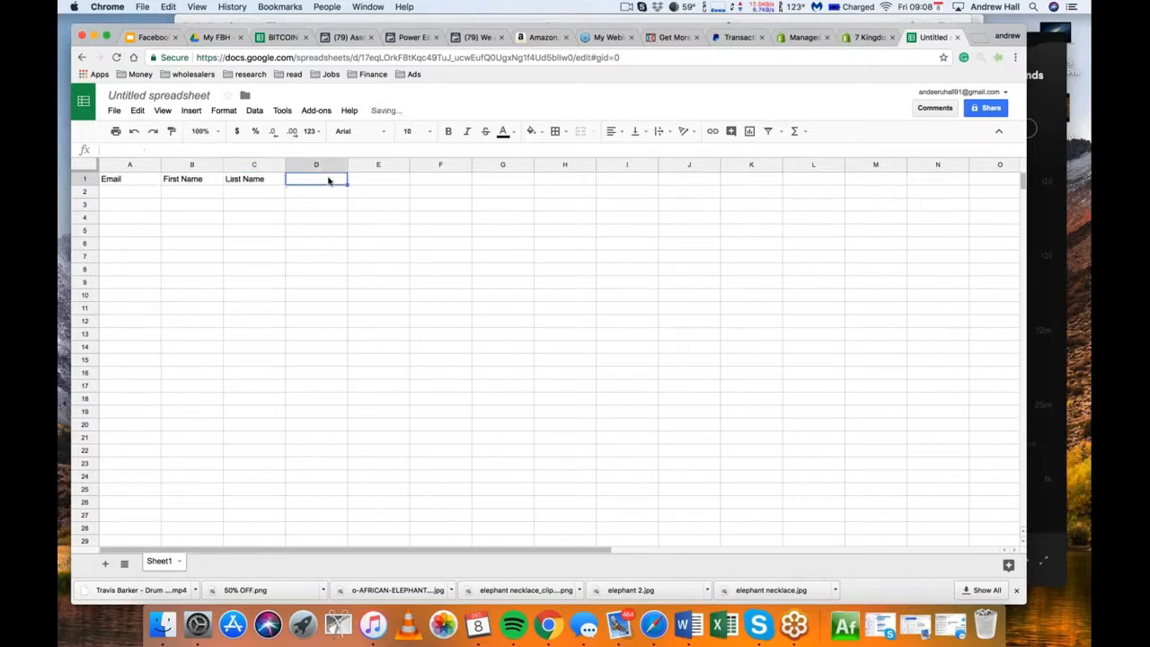
type("City")
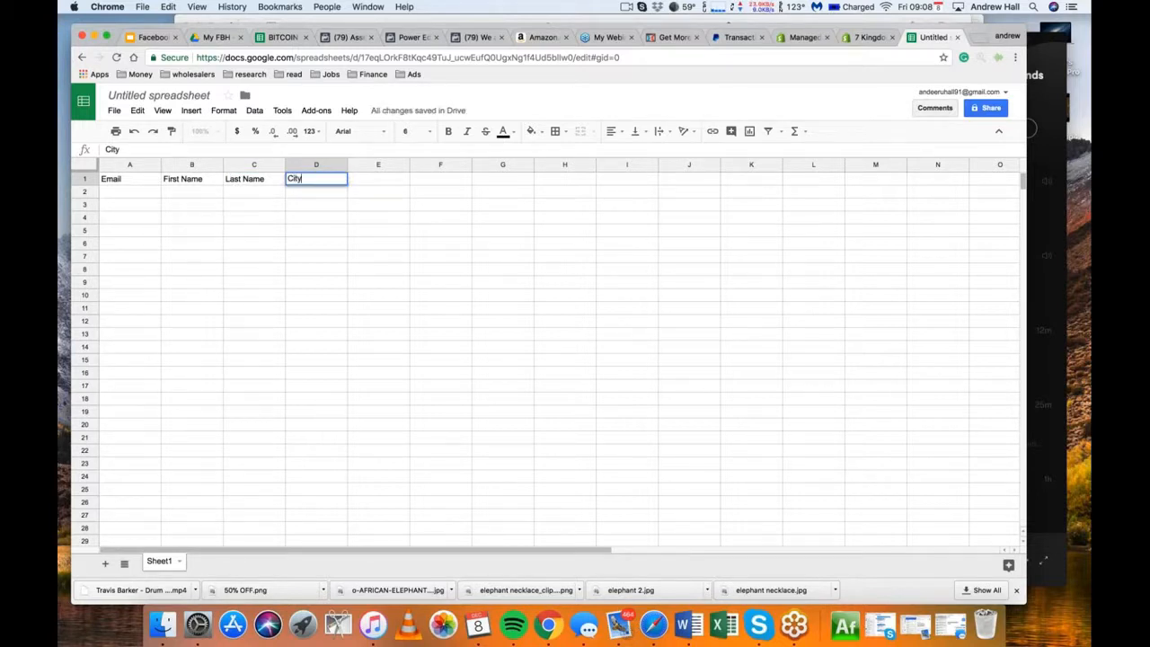
key("Tab")
type("Zip")
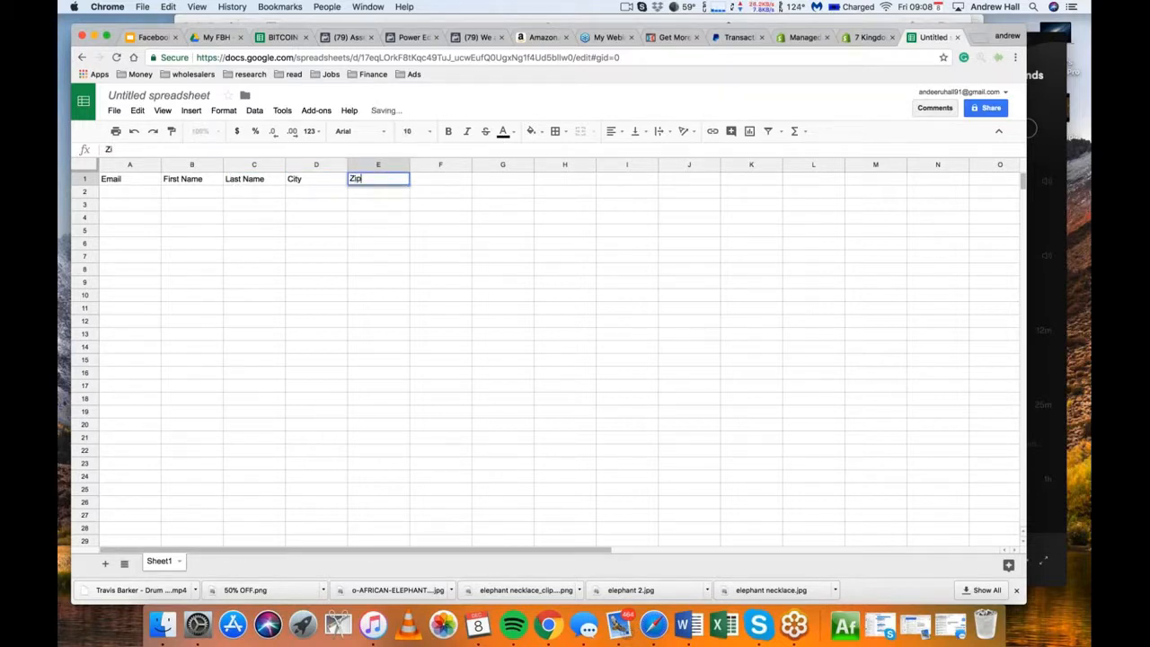
type("code")
key("Tab")
type("State")
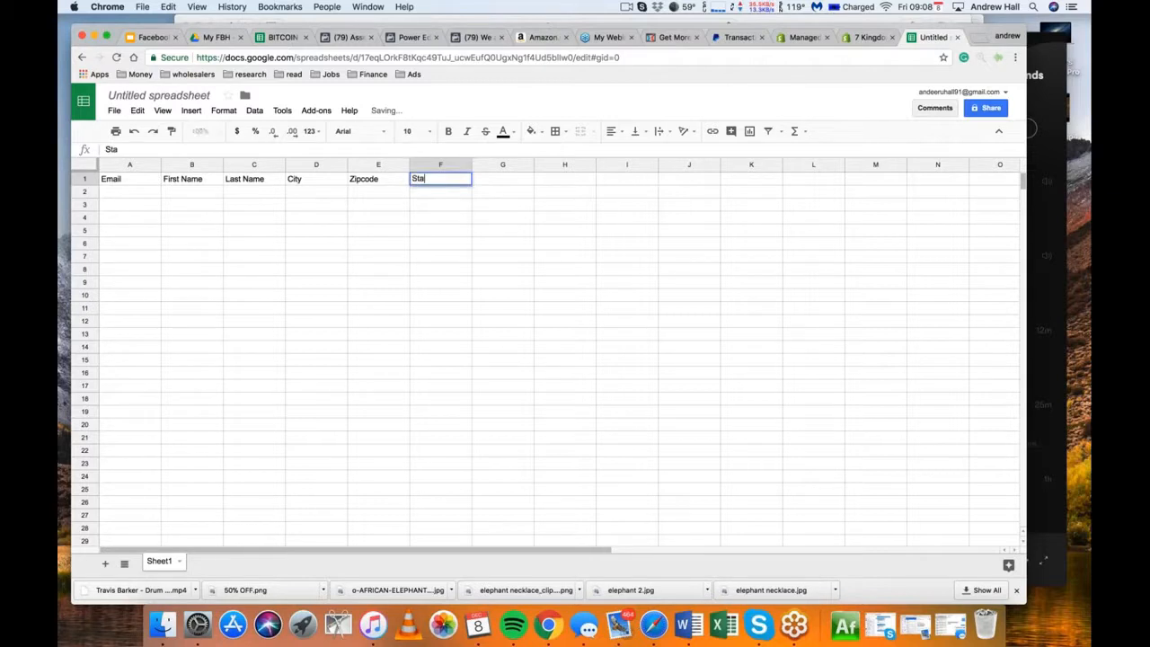
key("Tab")
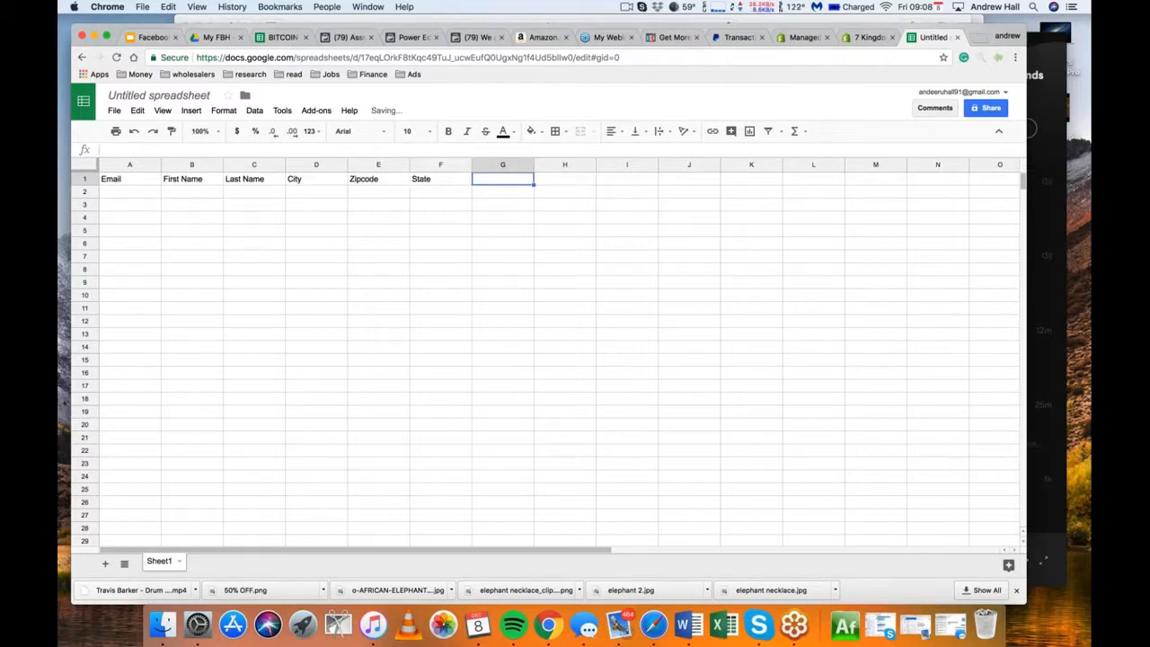
type("Country")
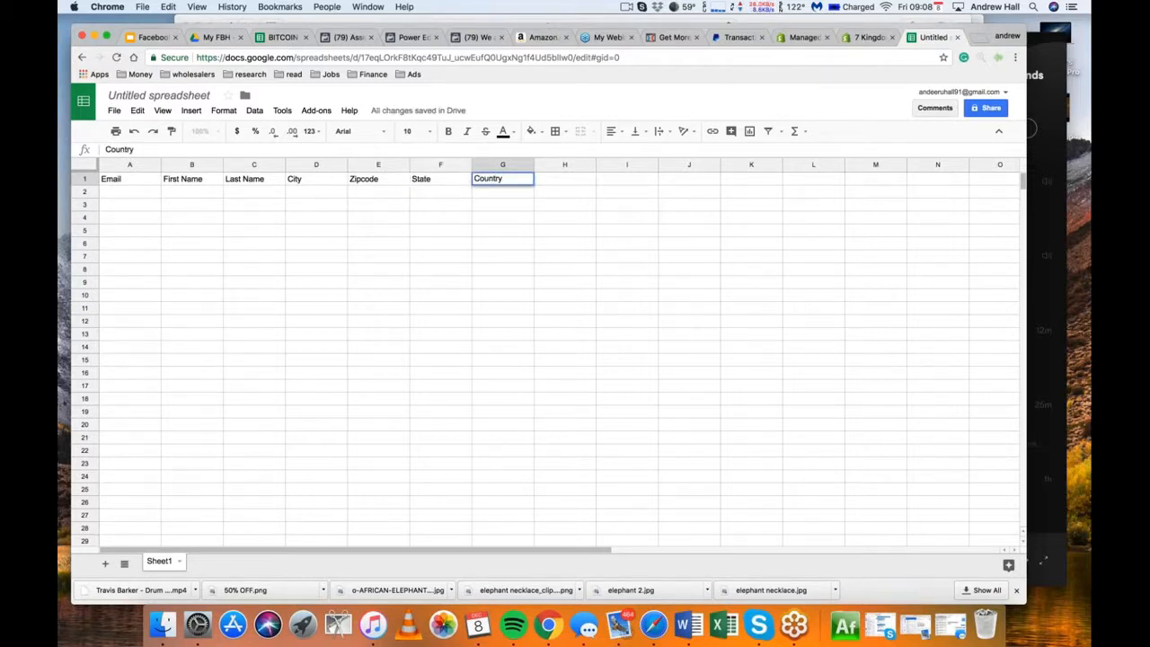
Compare the column headers with the identifiers listed in the Facebook custom audience dialog and return to the spreadsheet
left_click(341, 37)
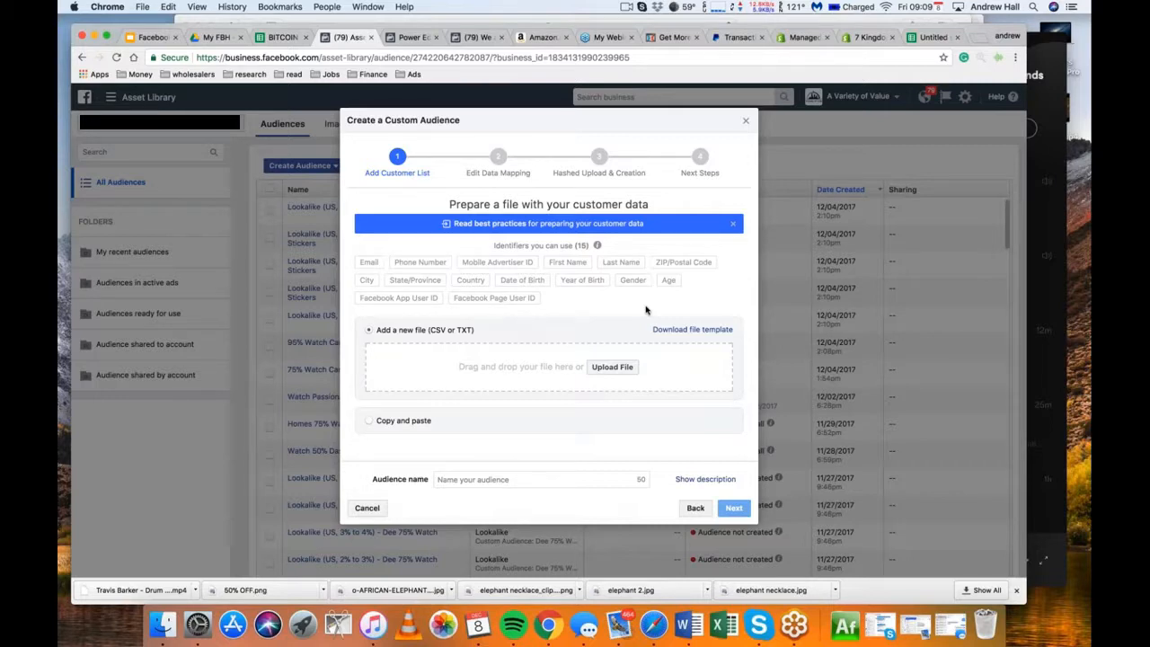
left_click(933, 37)
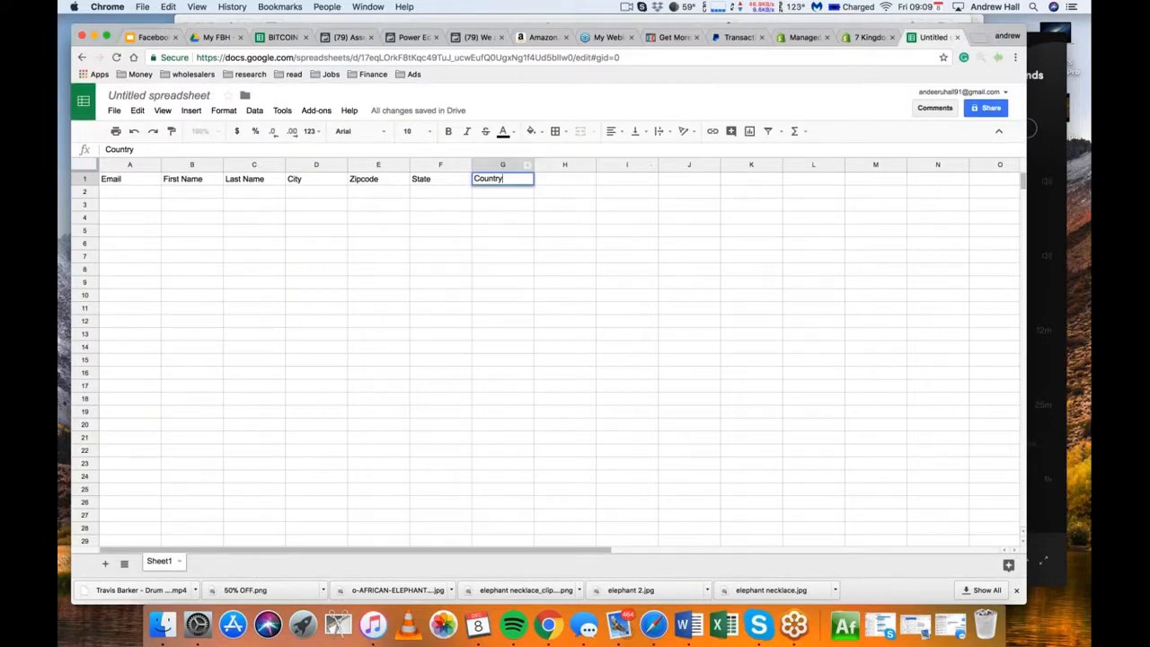
left_click(341, 38)
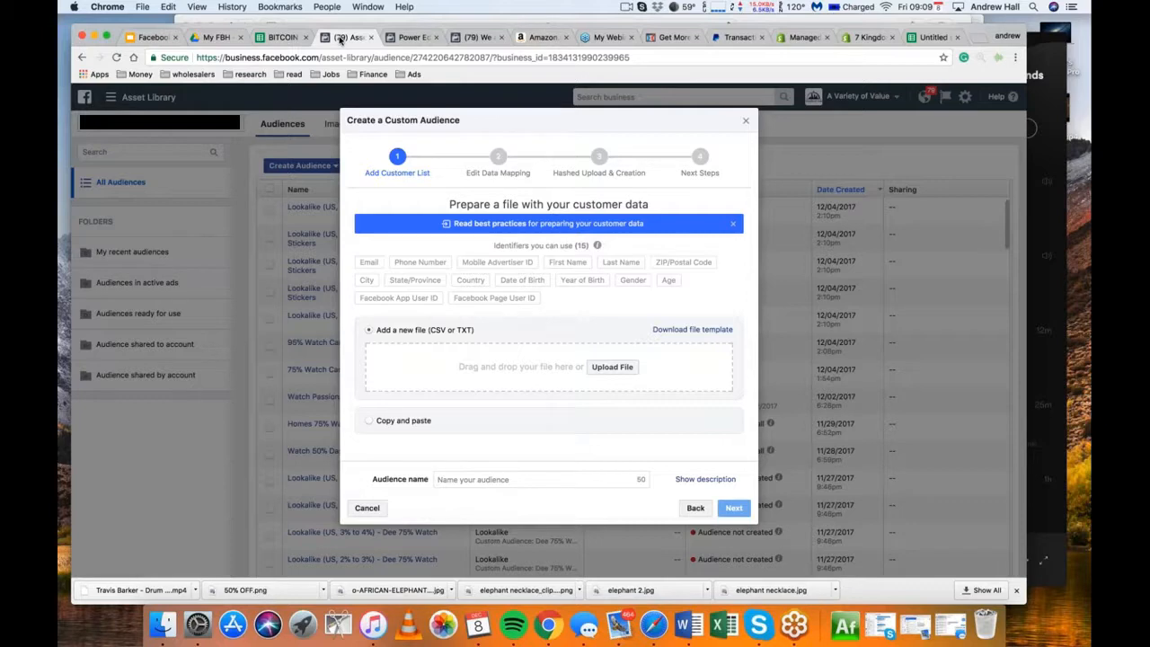
left_click(933, 36)
Fill in the customer's email, first name and last name in row 2 of the spreadsheet
key("Return")
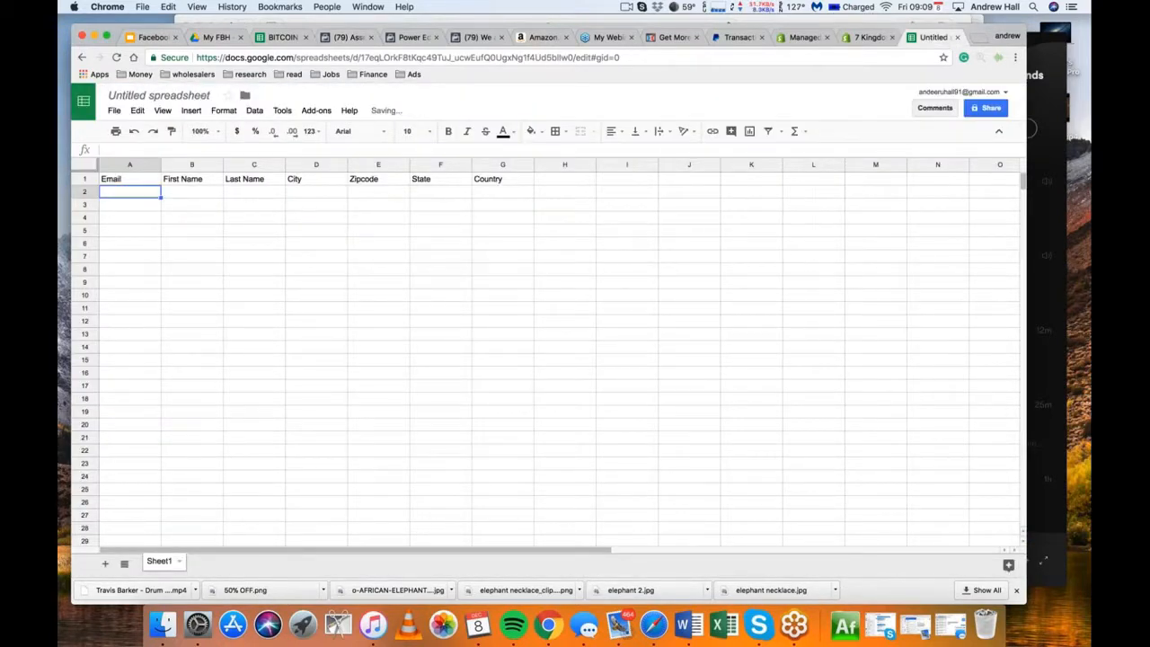
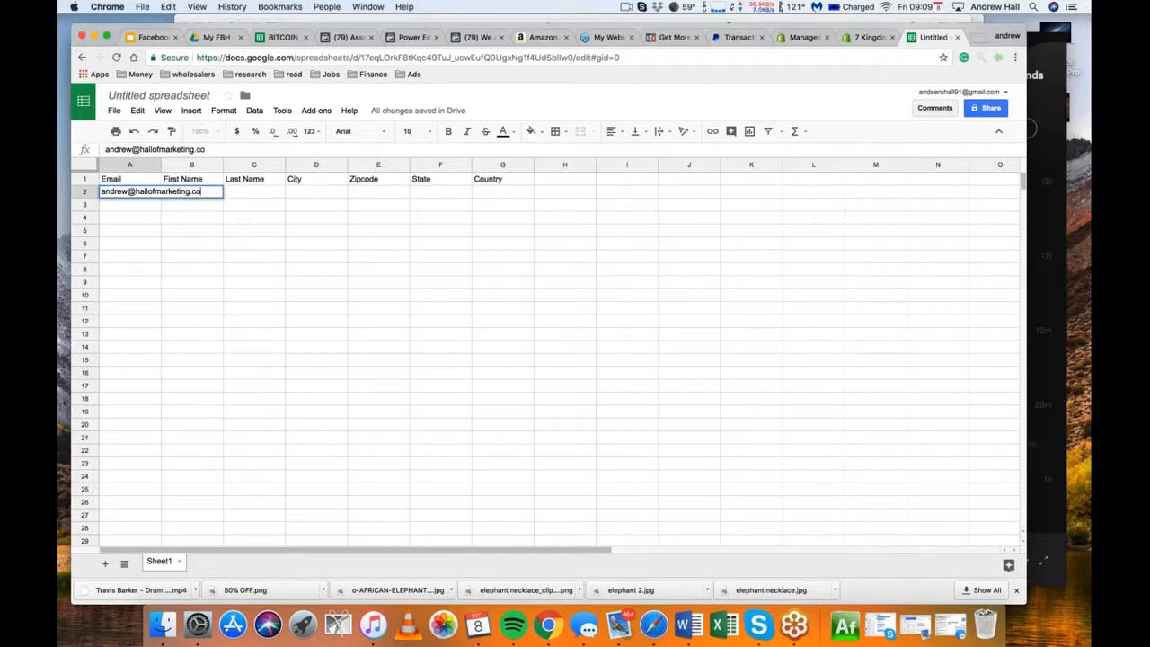
key("Tab")
type("a")
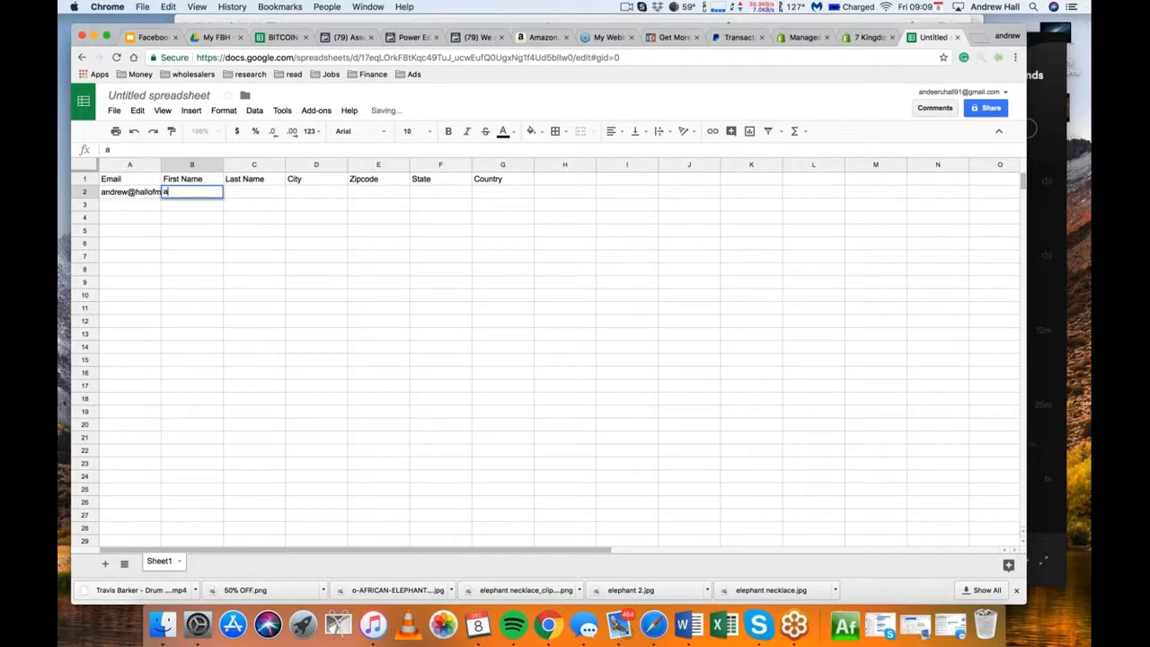
key("BackSpace")
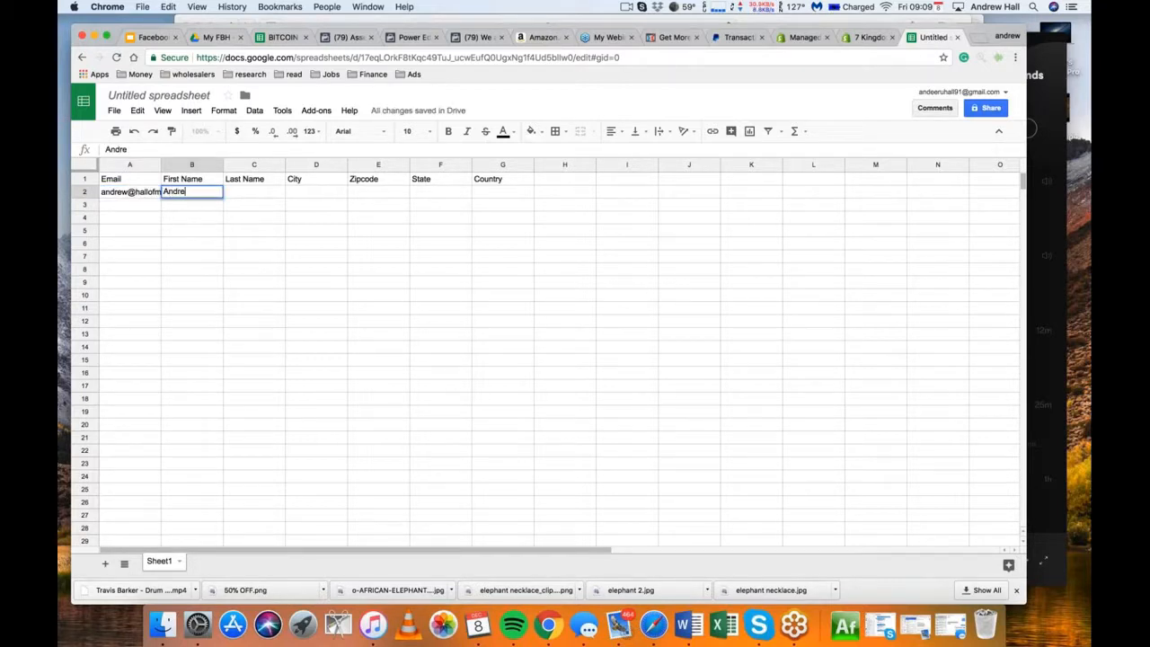
key("Tab")
key("Tab")
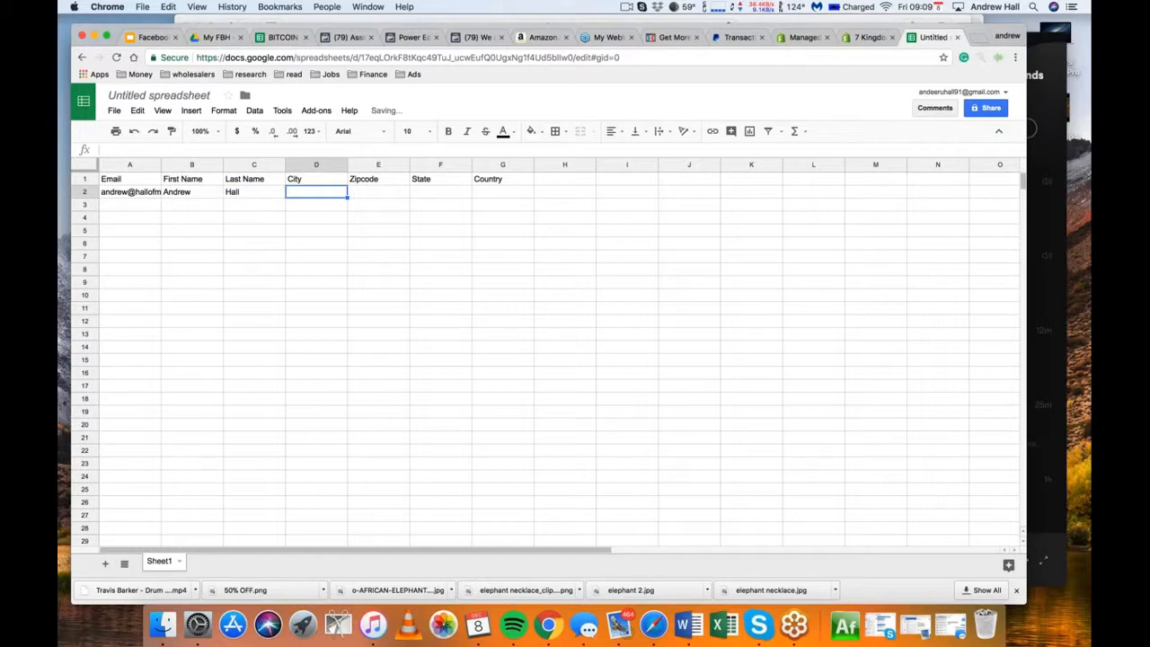
Complete row 2 with the customer's city and zip code, state CA and country US, and widen the Email column to fit
type("Newpo")
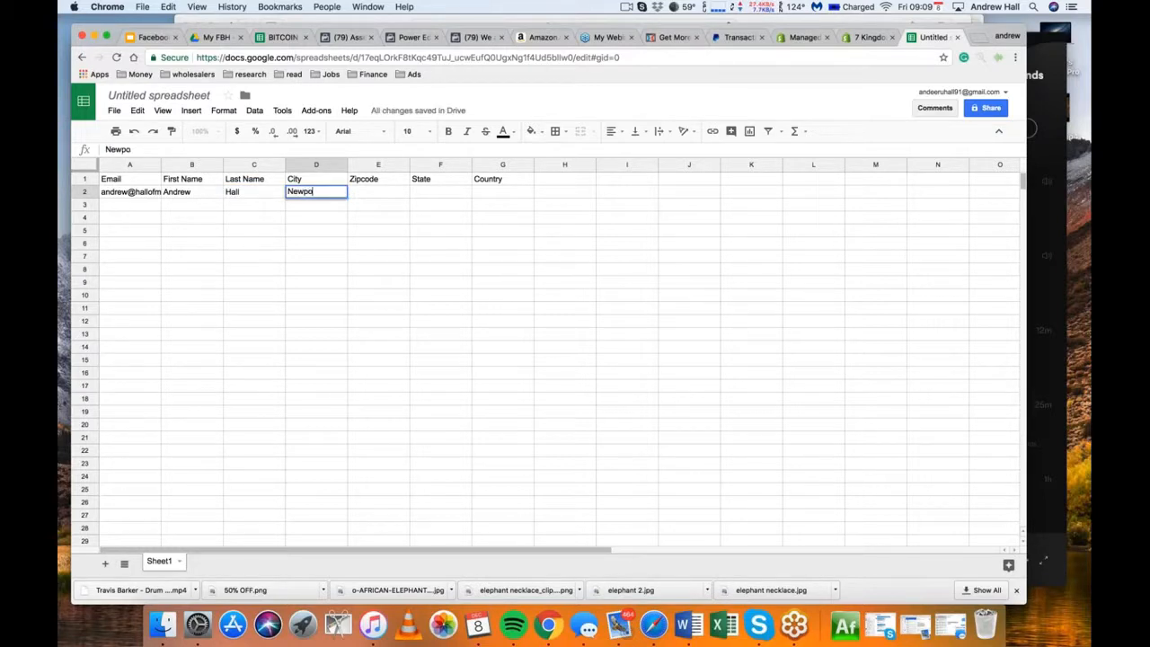
type("rt Beach")
key("Tab")
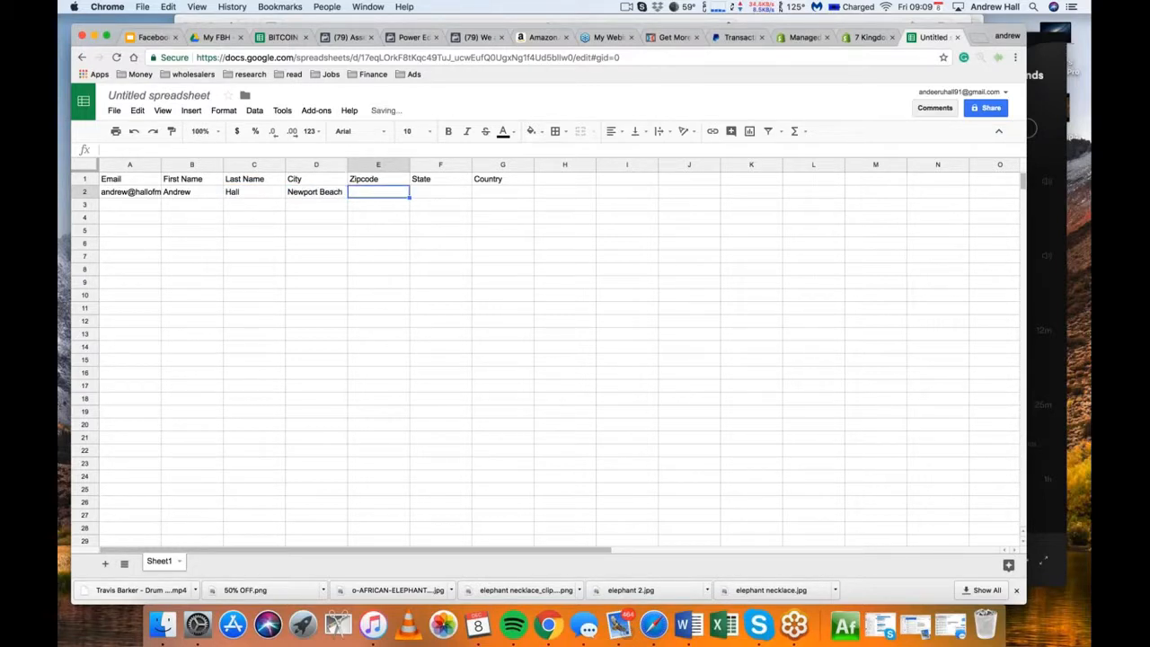
type("92663")
key("Tab")
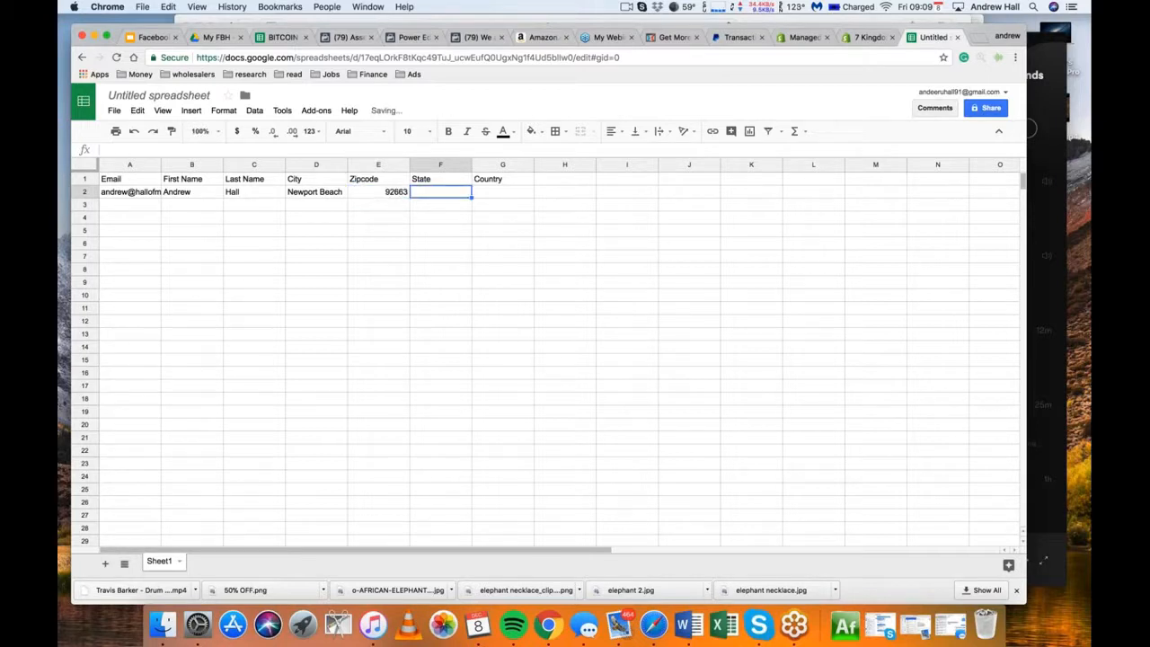
type("CA")
key("Tab")
type("US")
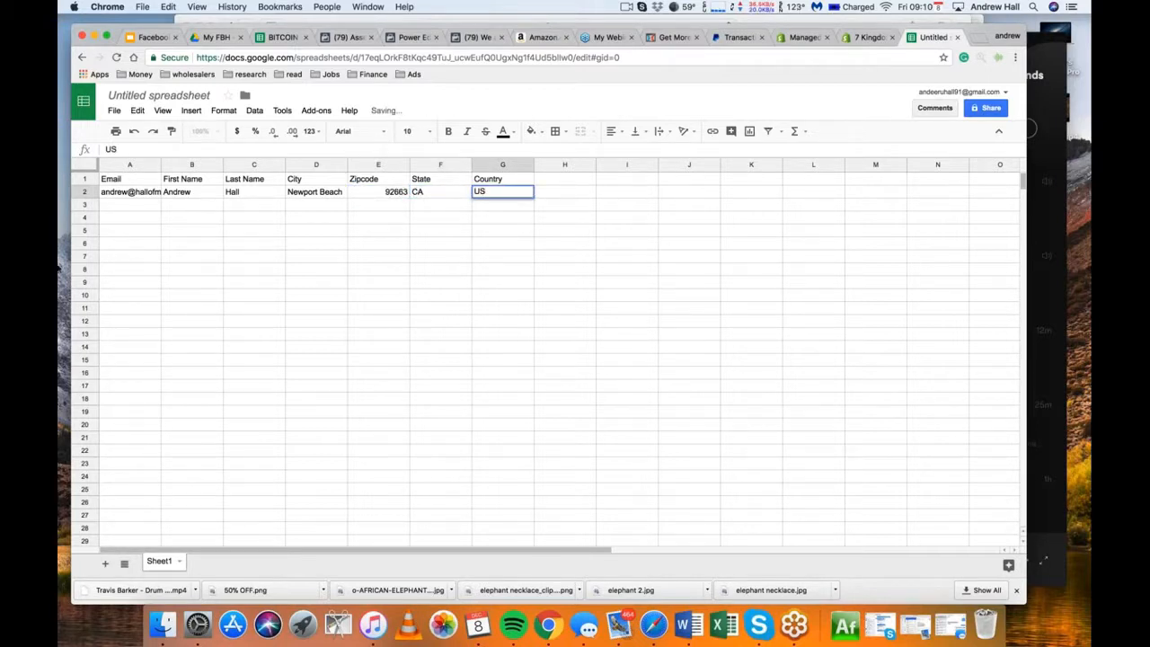
left_click_drag(161, 164, 217, 165)
Try to rename the spreadsheet as Test Custom Audience
left_click(151, 94)
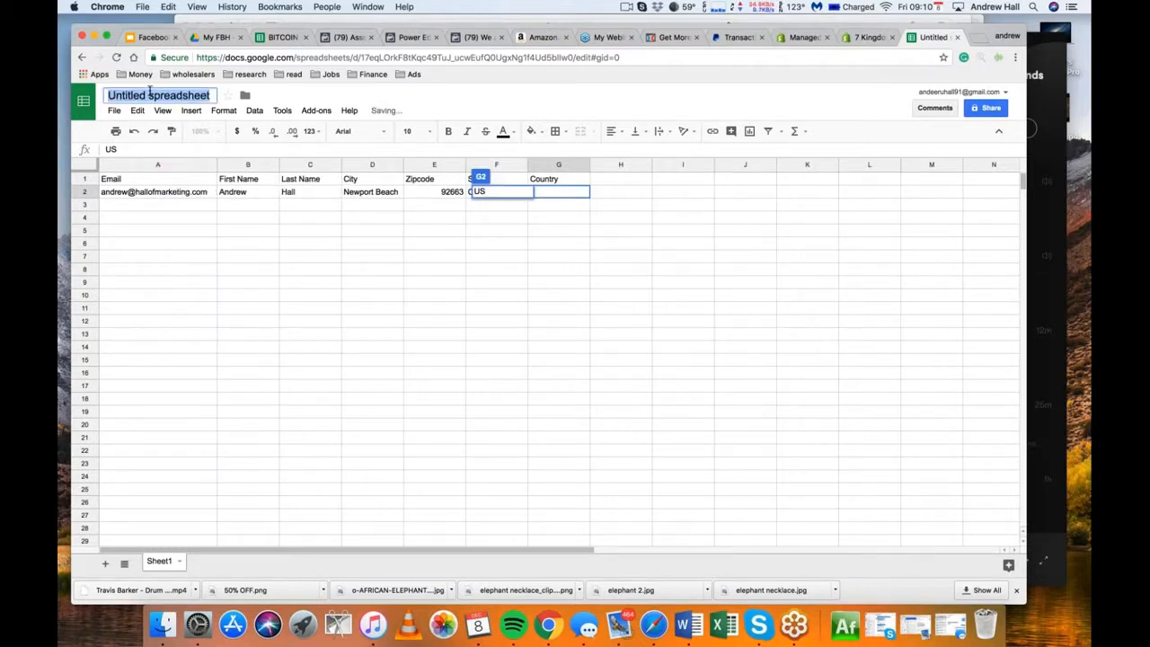
type("st")
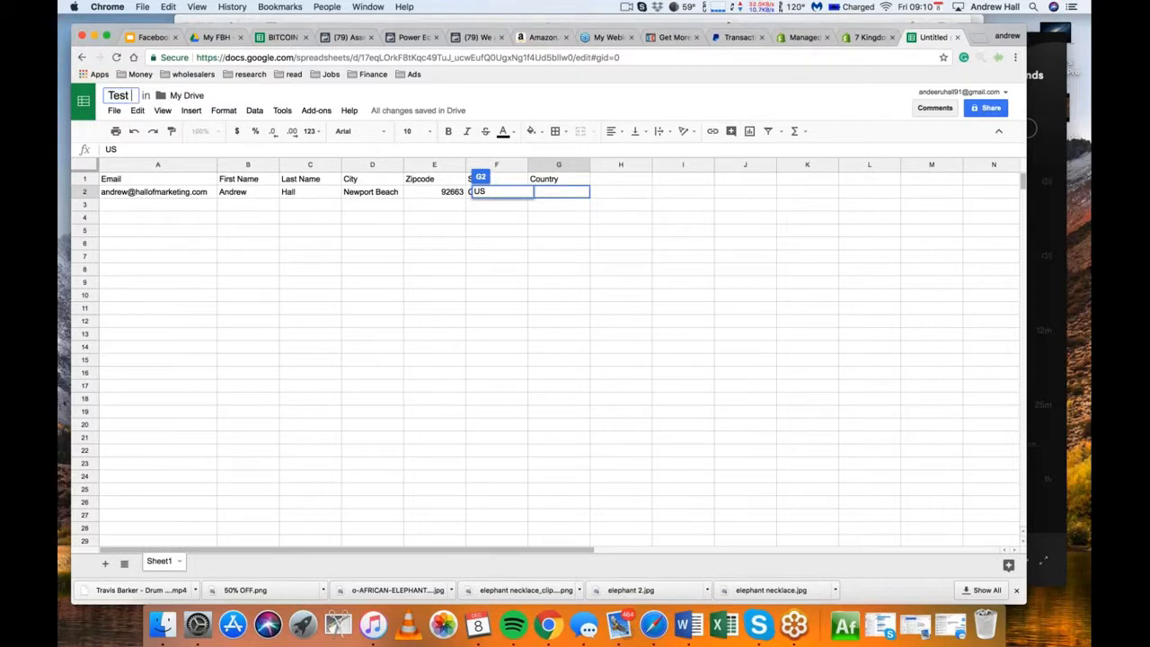
type(" C")
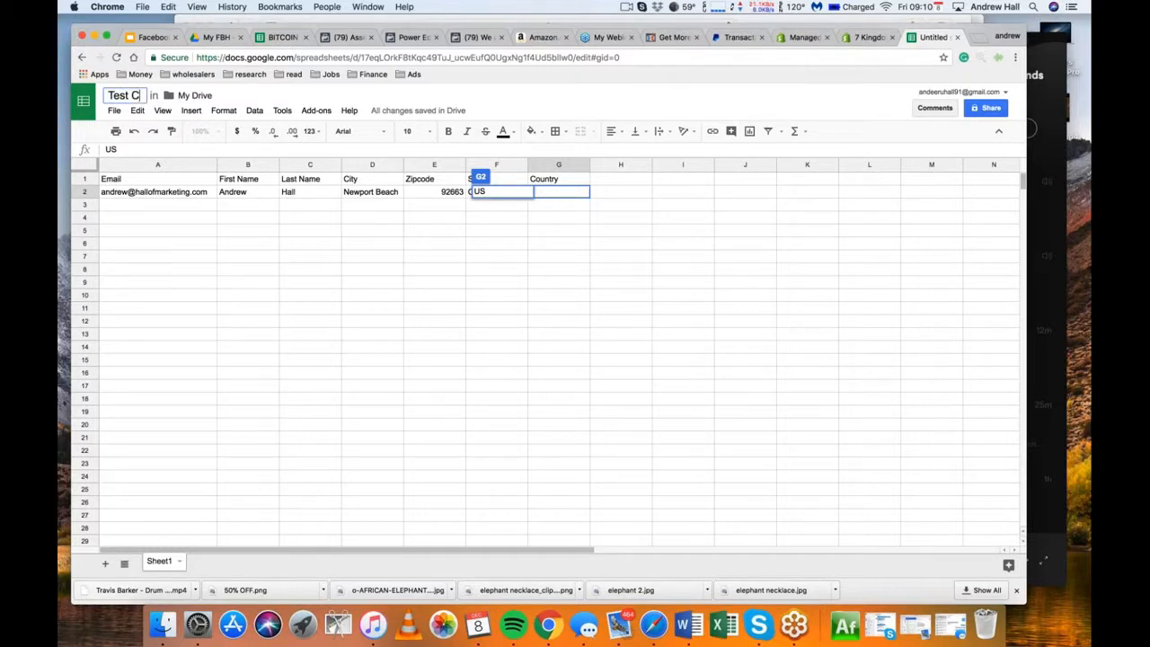
type("ustom Audience")
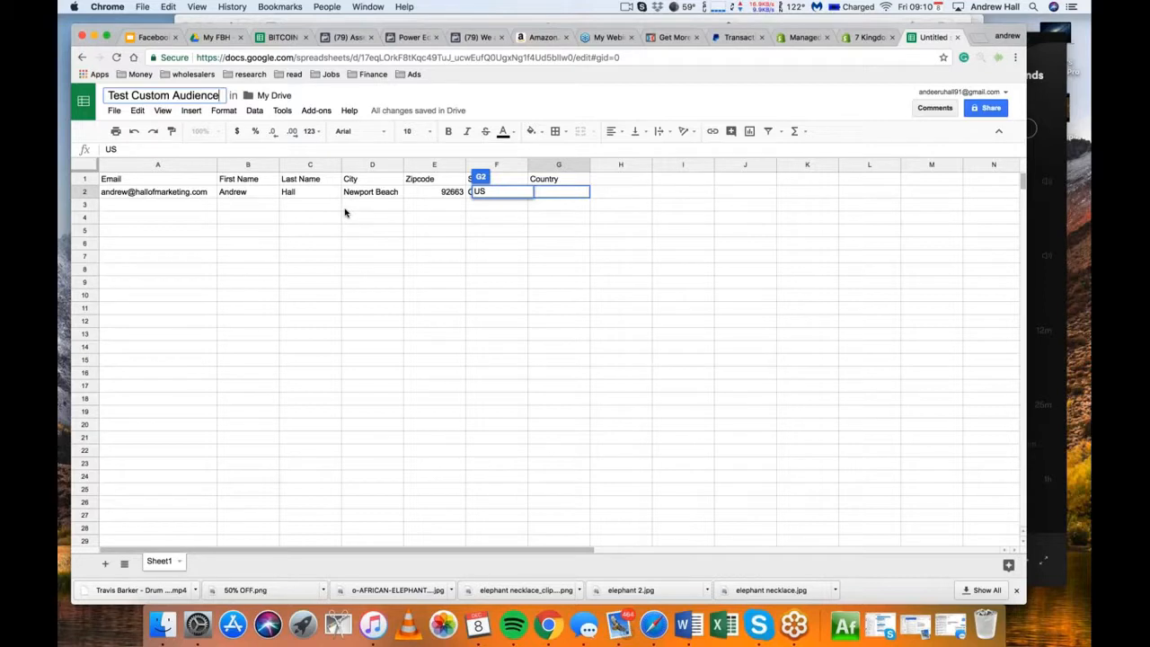
key("Return")
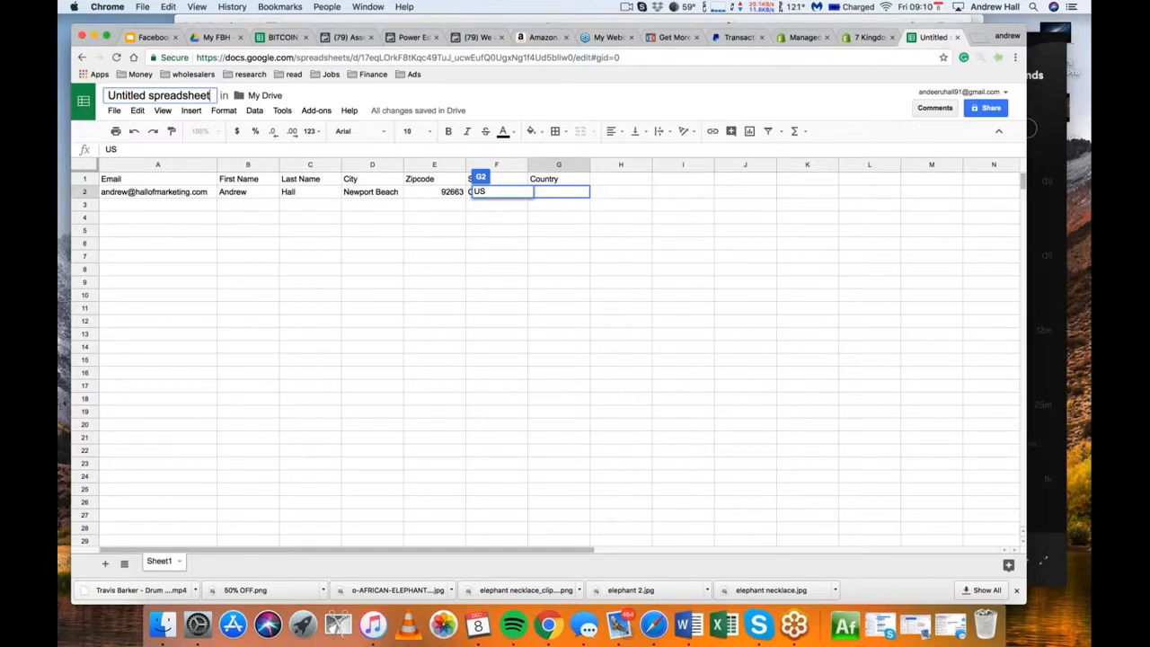
left_click(135, 424)
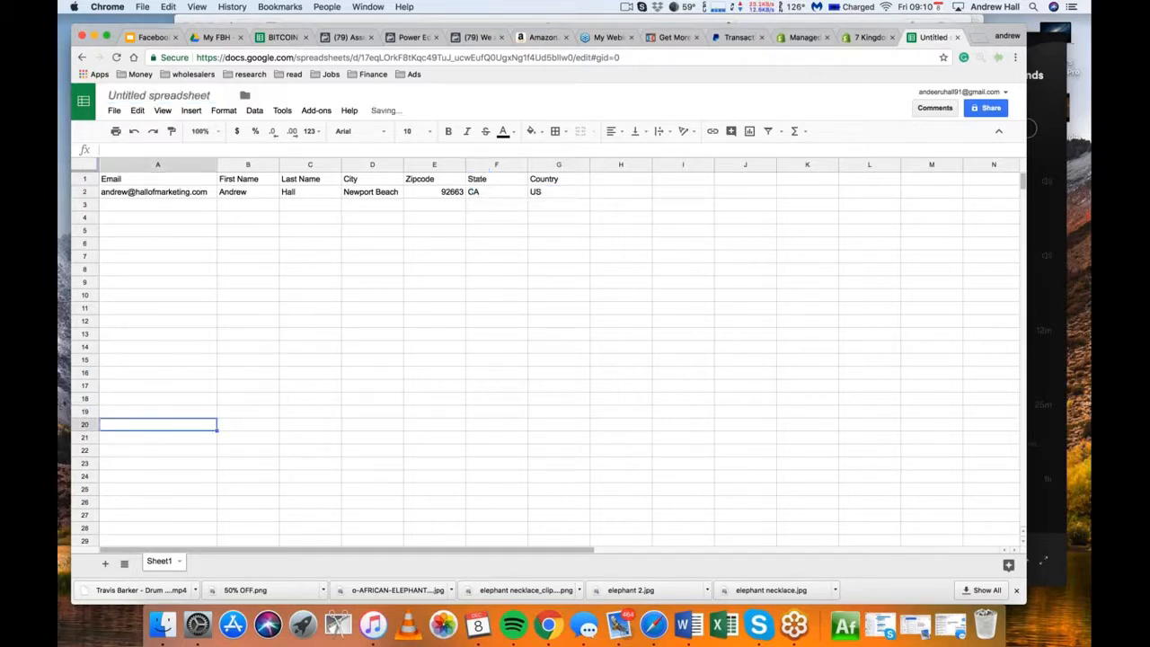
left_click(124, 443)
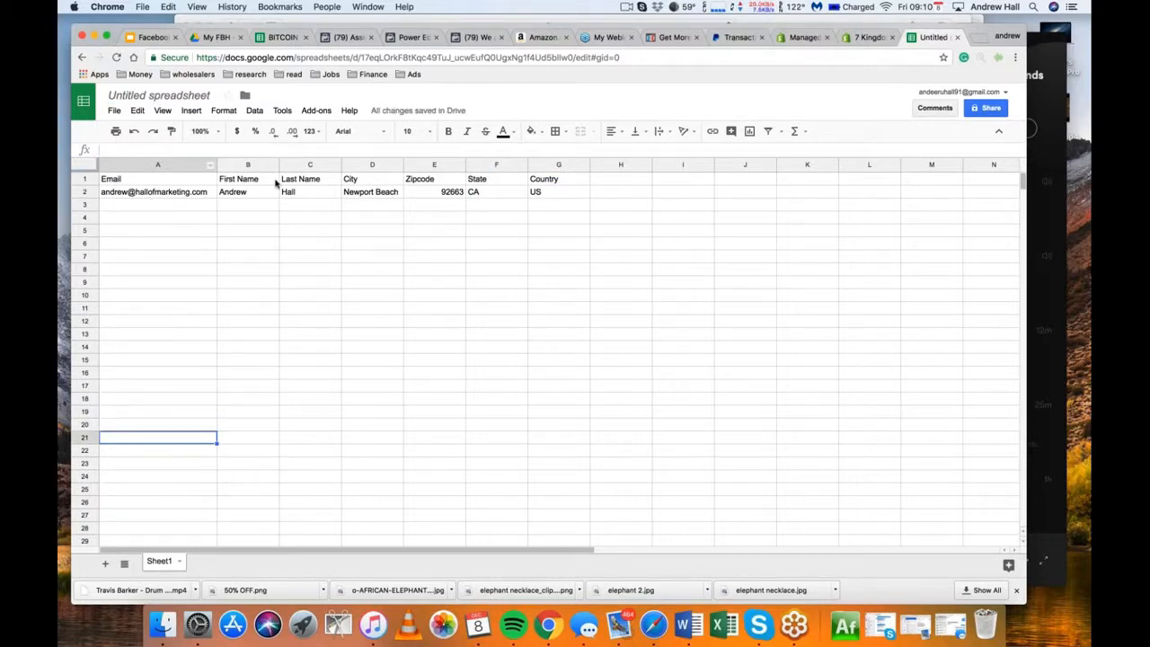
Switch from the spreadsheet back to the Create a Custom Audience dialog in the Facebook Asset Library
left_click(279, 38)
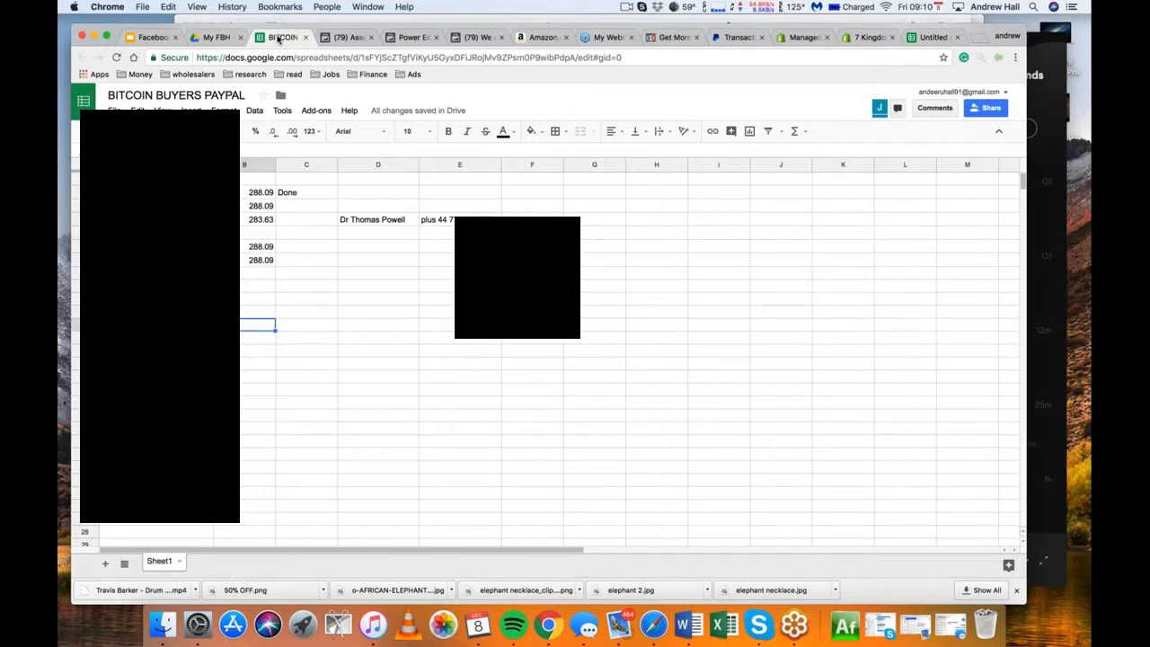
left_click(220, 38)
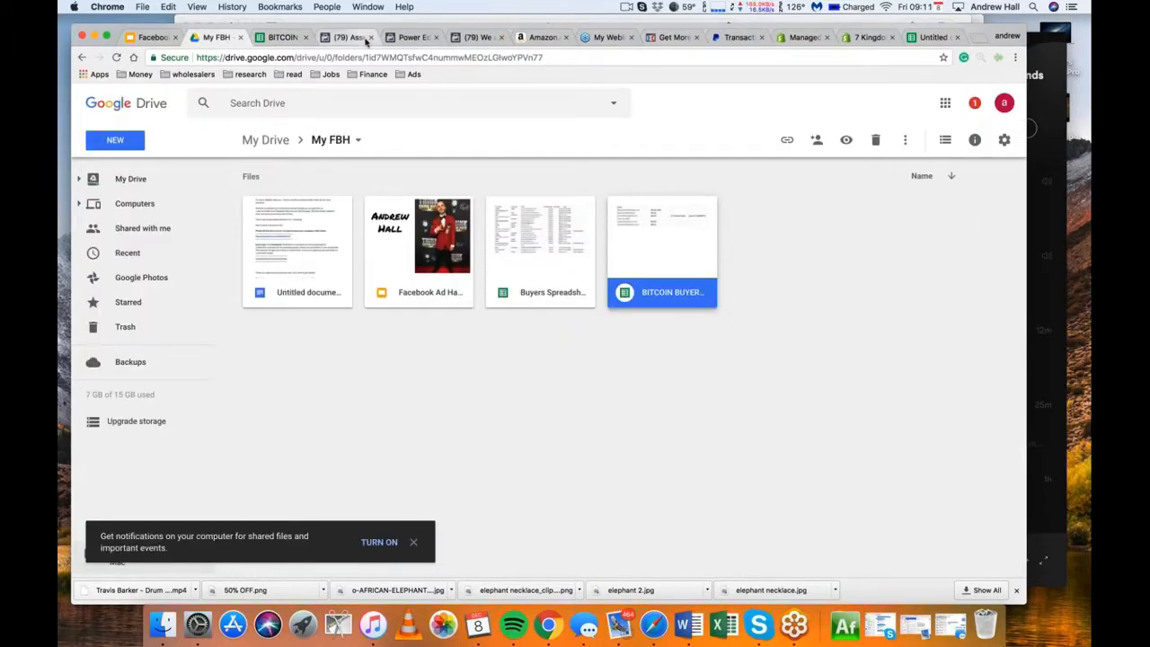
left_click(356, 39)
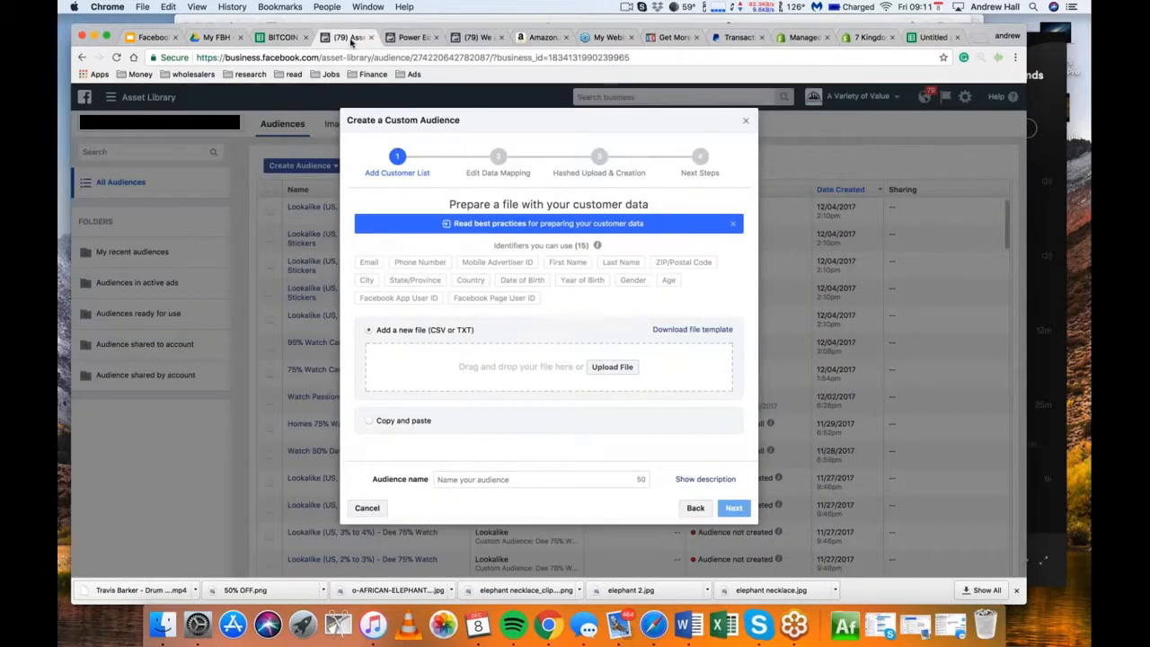
left_click(613, 366)
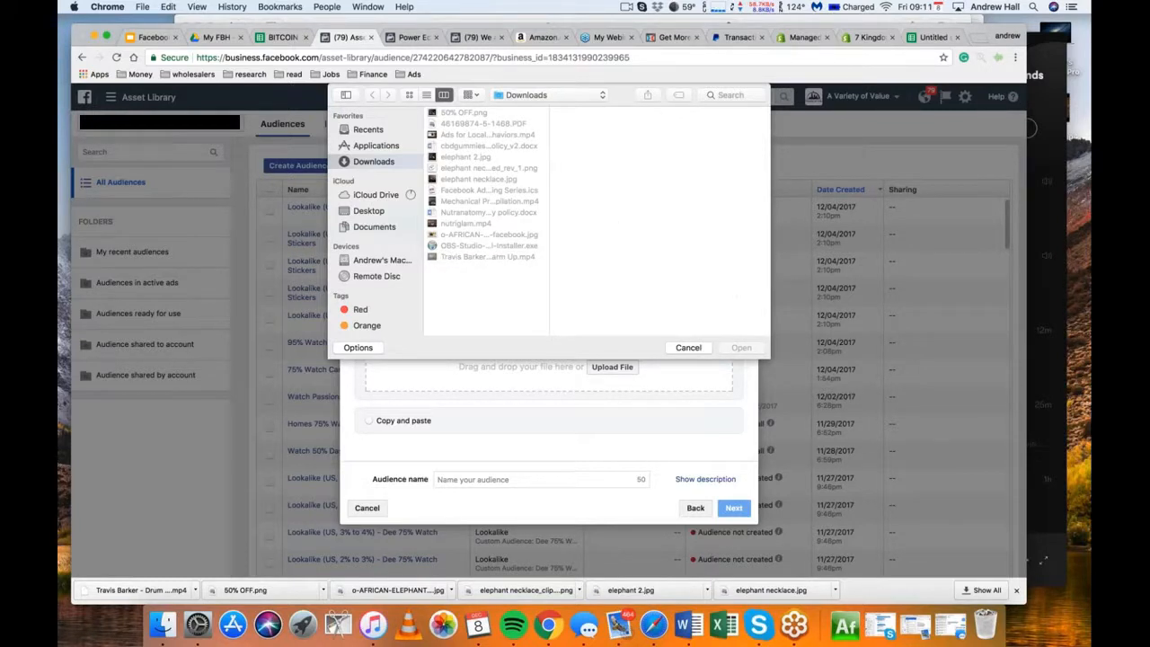
left_click(690, 348)
left_click(610, 374)
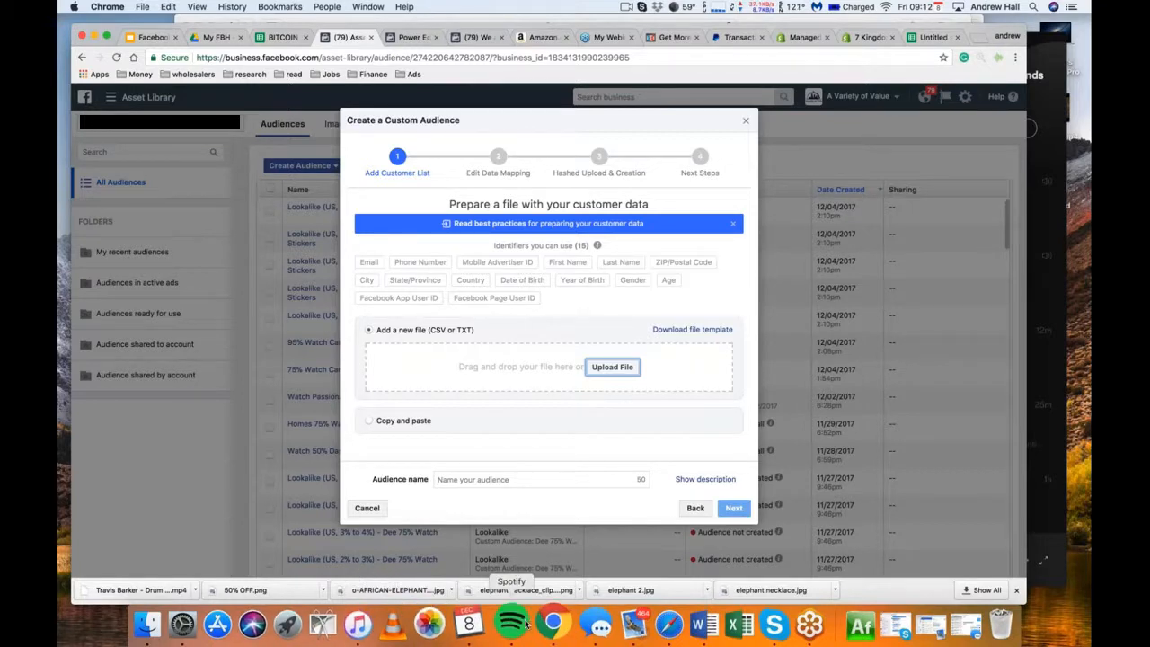
Open the customer file picker and search for csv from the ASUS Backup 12_6_17 folder on the Transcend drive
left_click(612, 367)
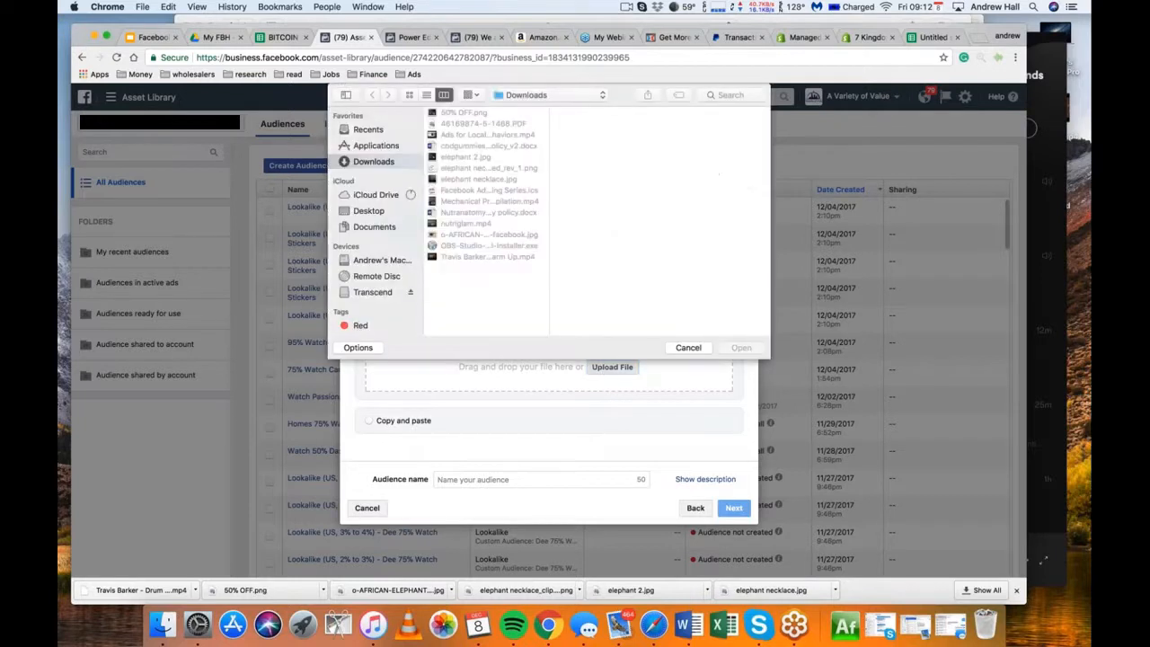
left_click(381, 293)
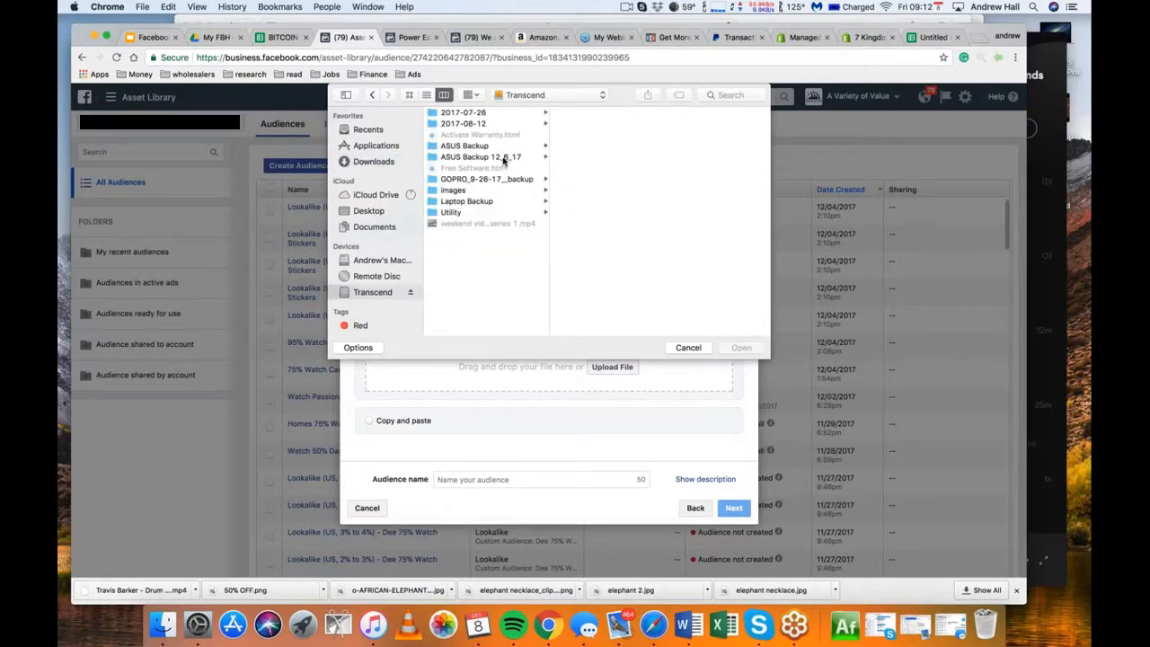
left_click(503, 159)
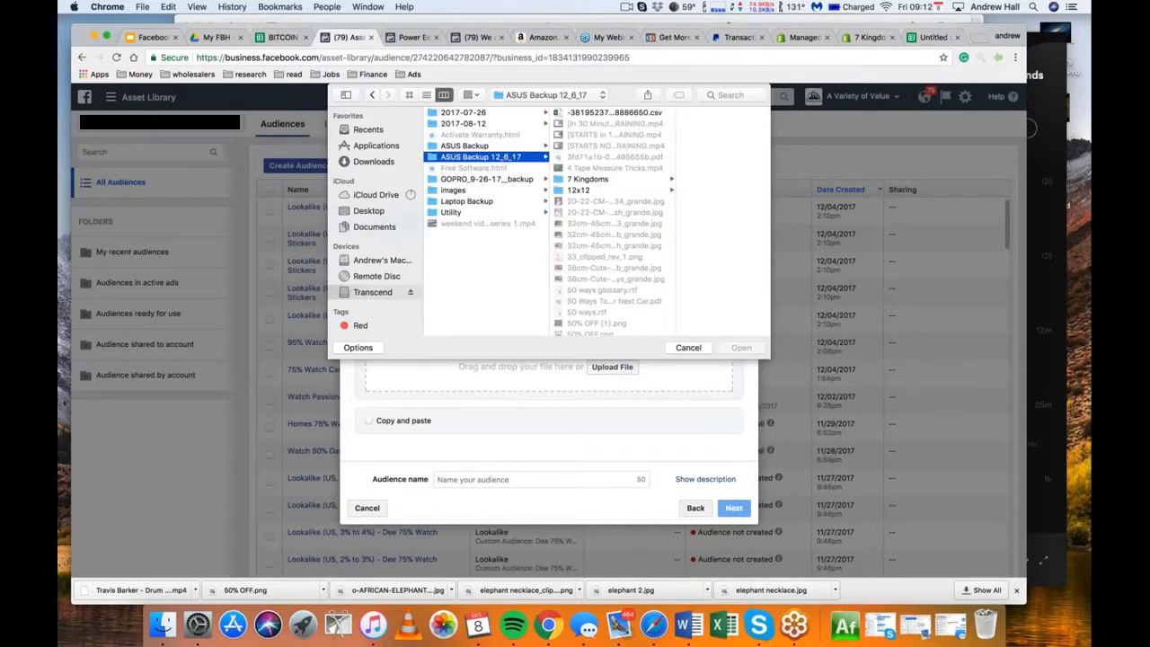
left_click(731, 94)
type("cs")
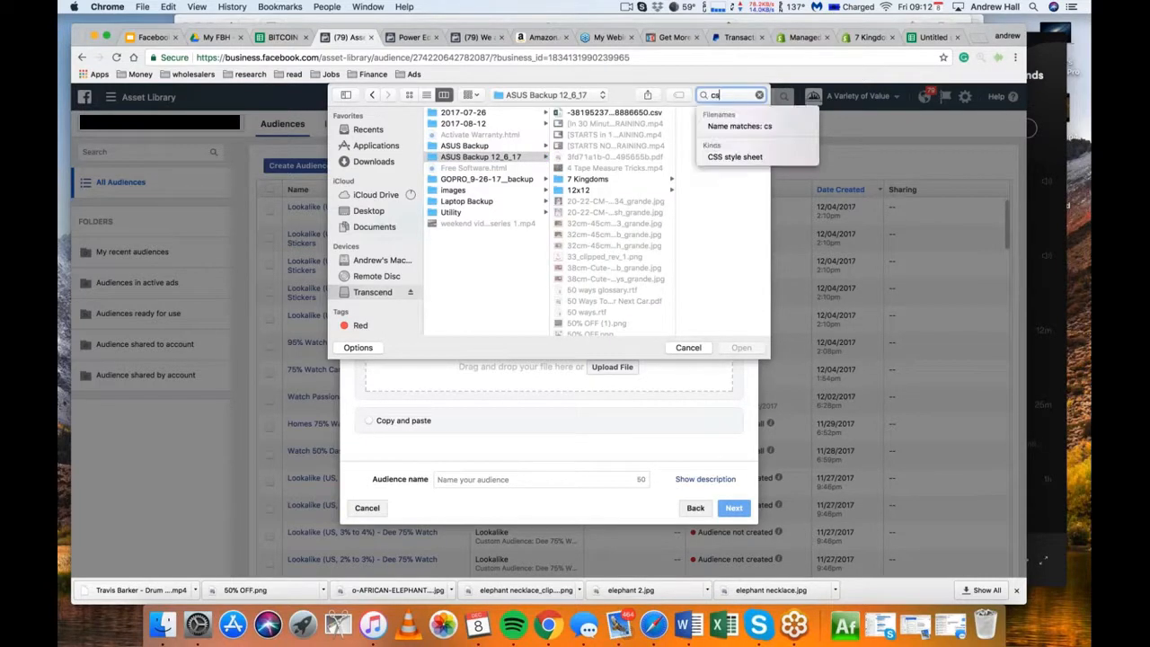
type("v")
key("Return")
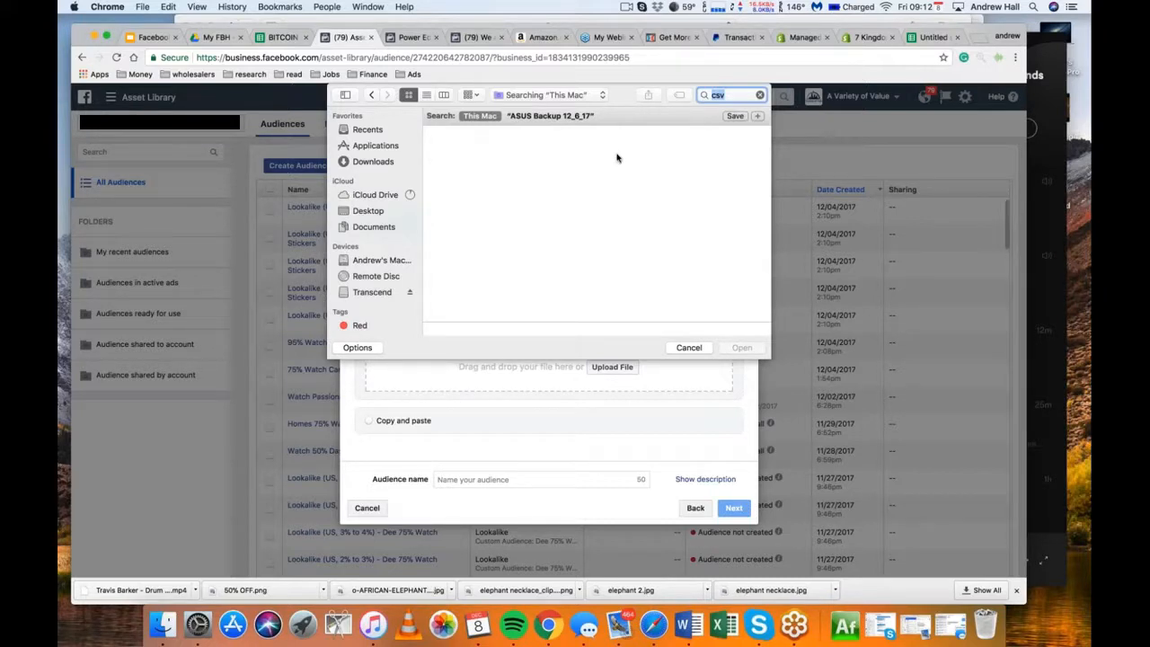
Return to the Transcend drive and search for csv from there
left_click(371, 292)
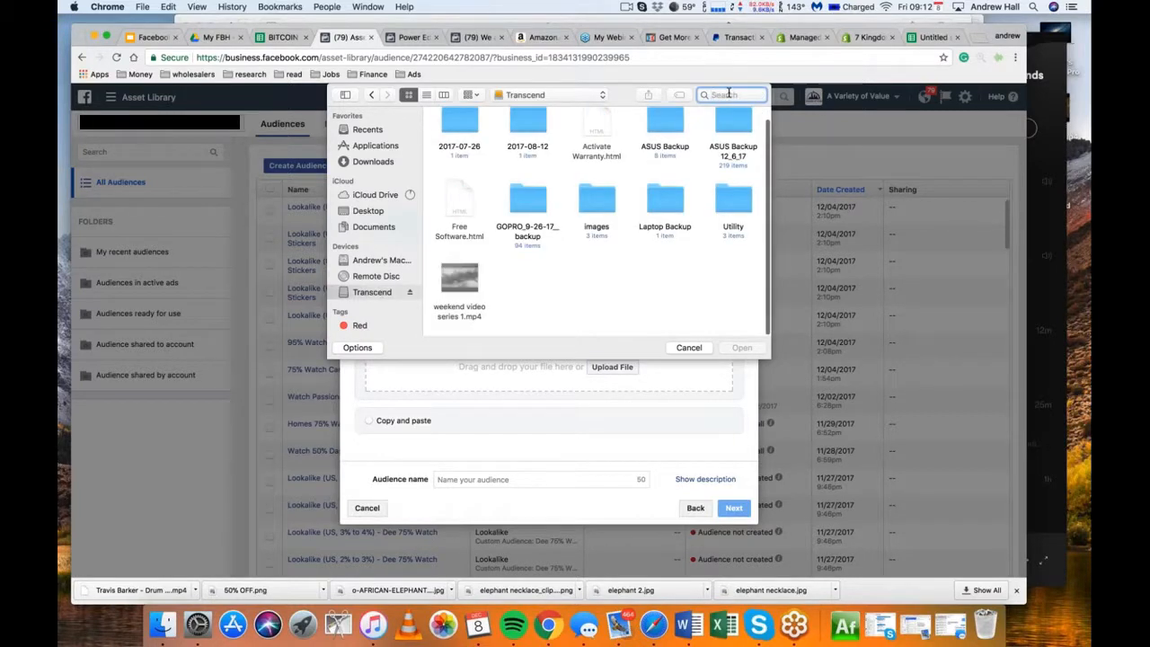
type("csv")
key("Return")
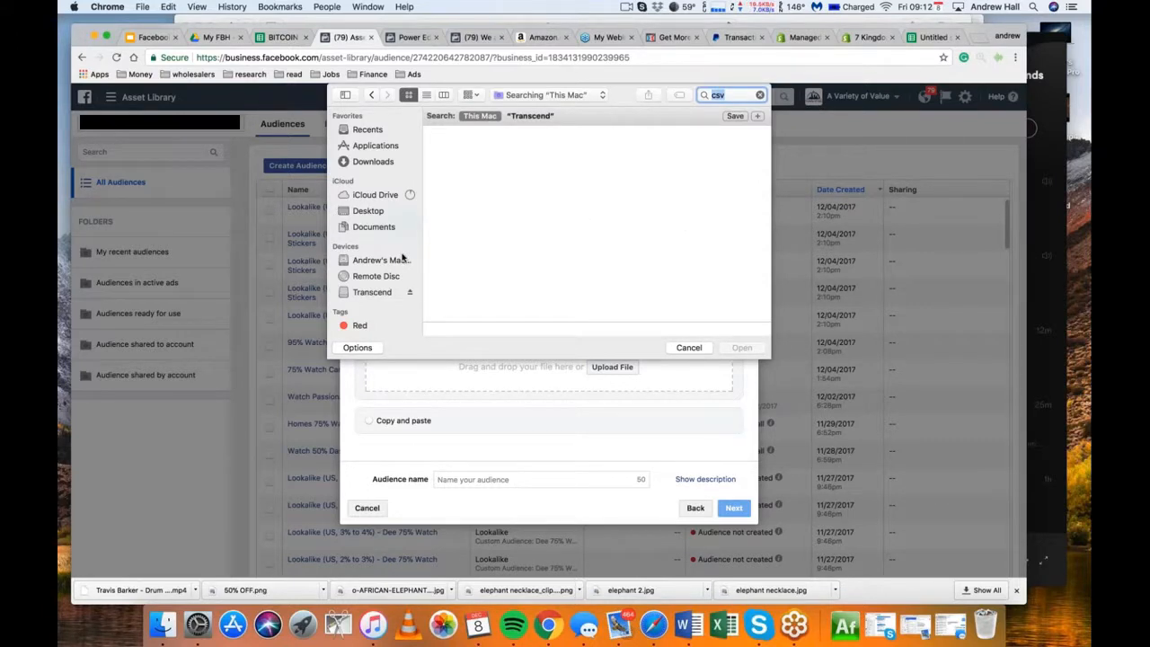
Browse the Transcend drive's ASUS Backup folder and its Documents subfolder for a customer file
left_click(374, 293)
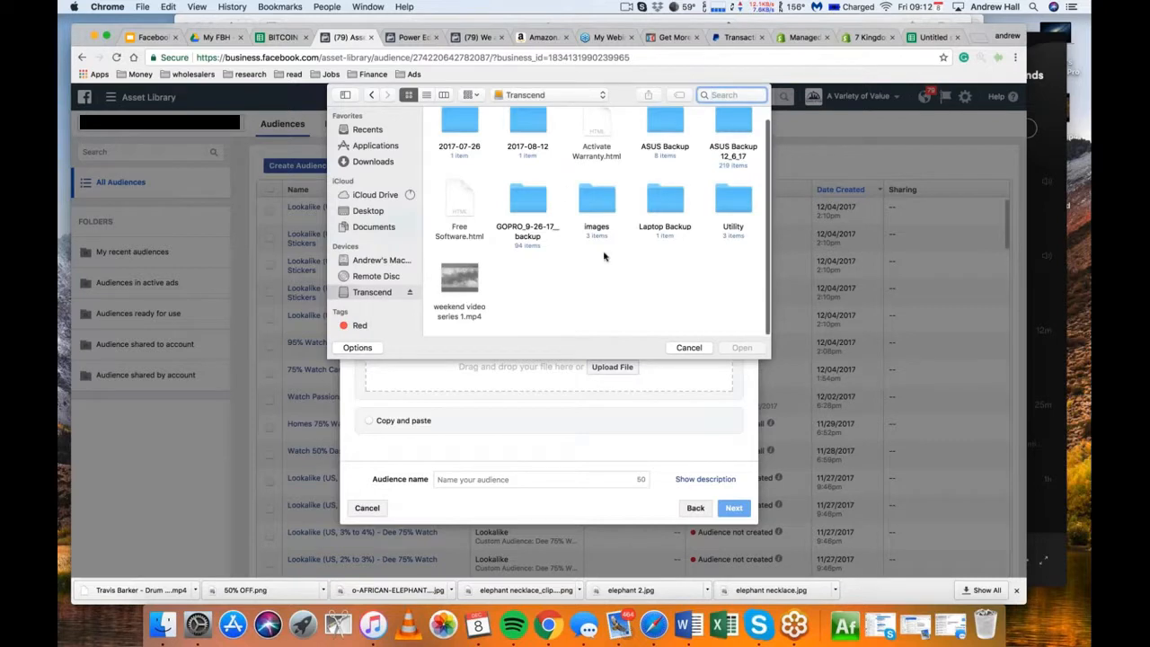
scroll(606, 263, "up", 1)
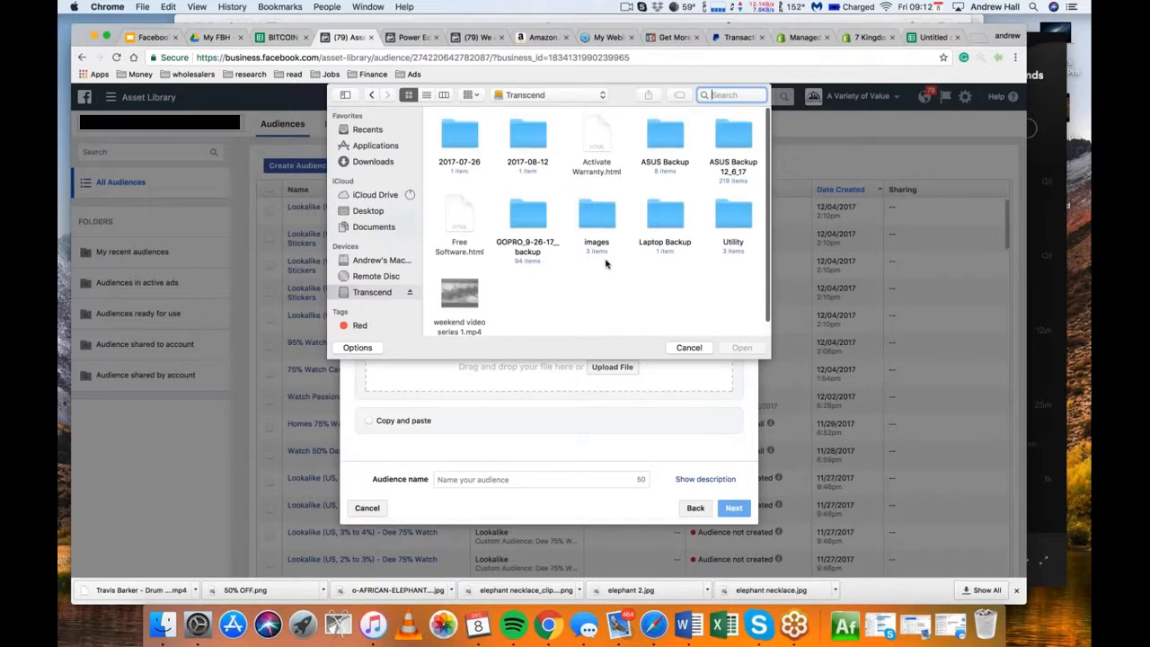
double_click(665, 135)
double_click(591, 136)
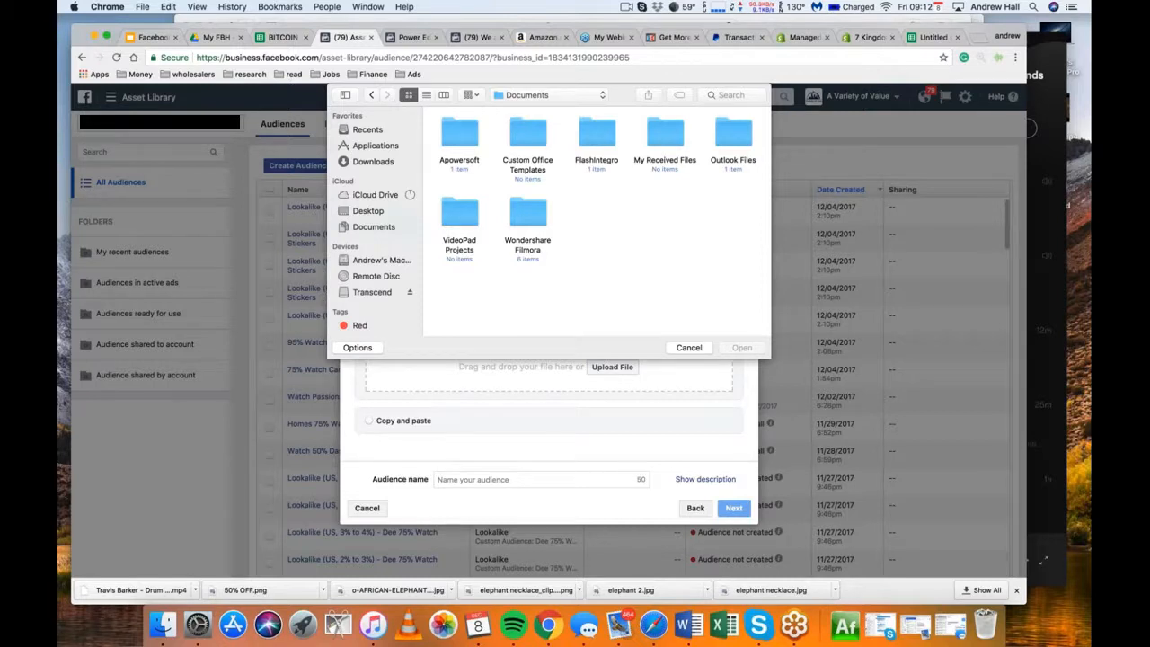
left_click(371, 95)
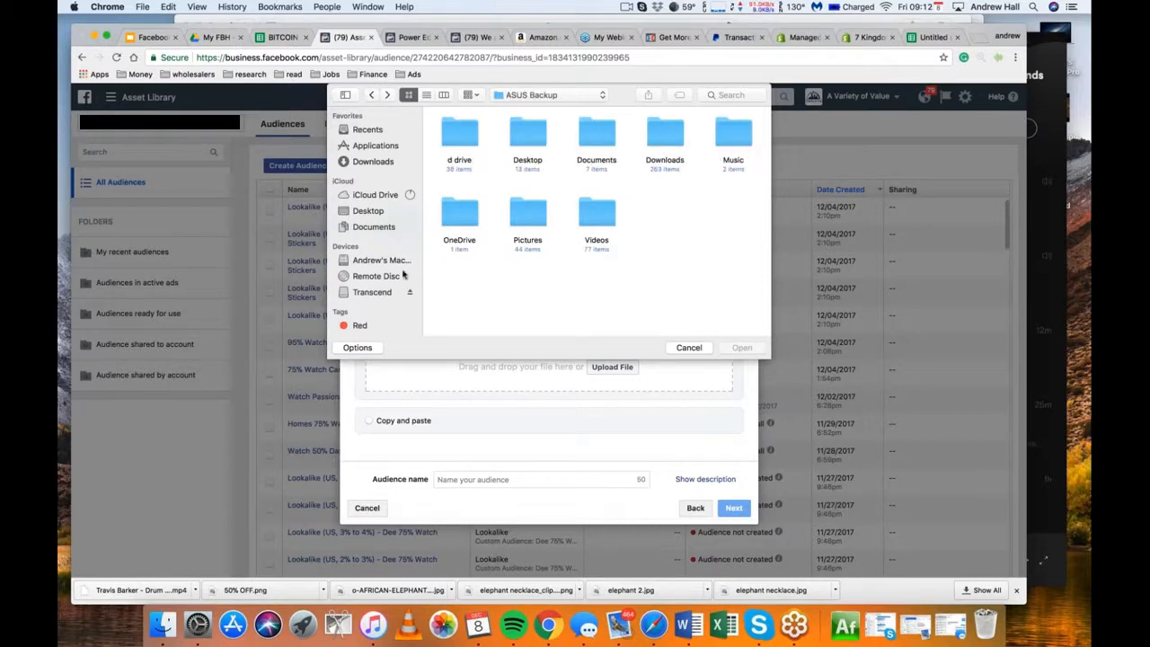
Search the ASUS Backup 12_6_17 folder for files of the kind Comma-separated values
left_click(376, 292)
double_click(735, 140)
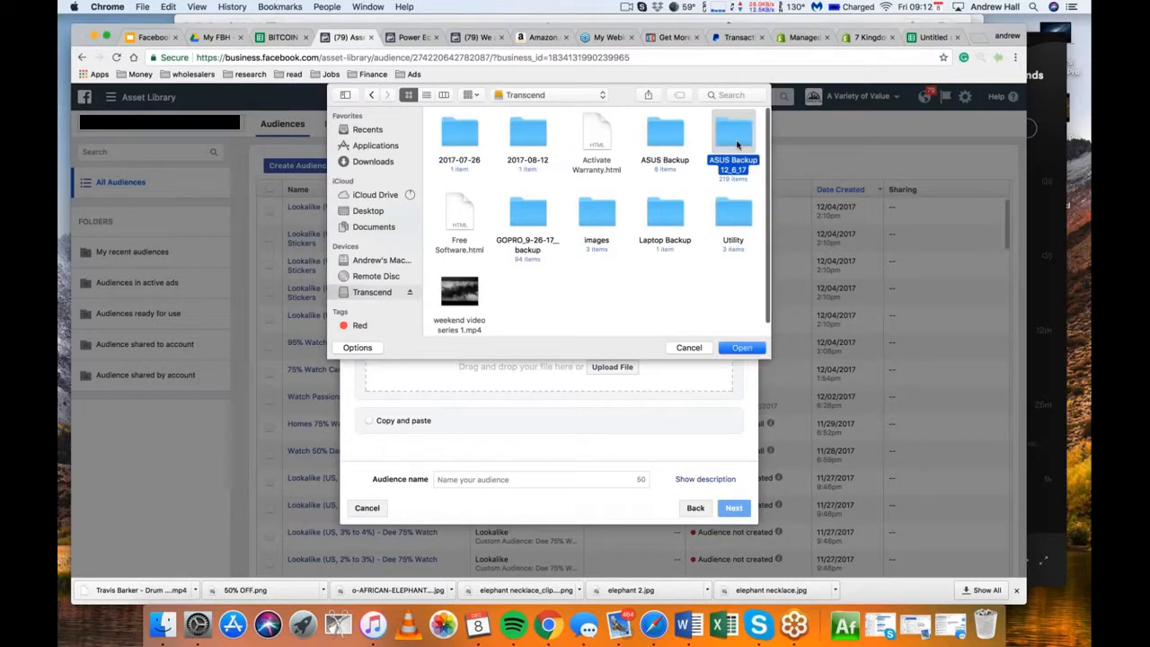
left_click(732, 95)
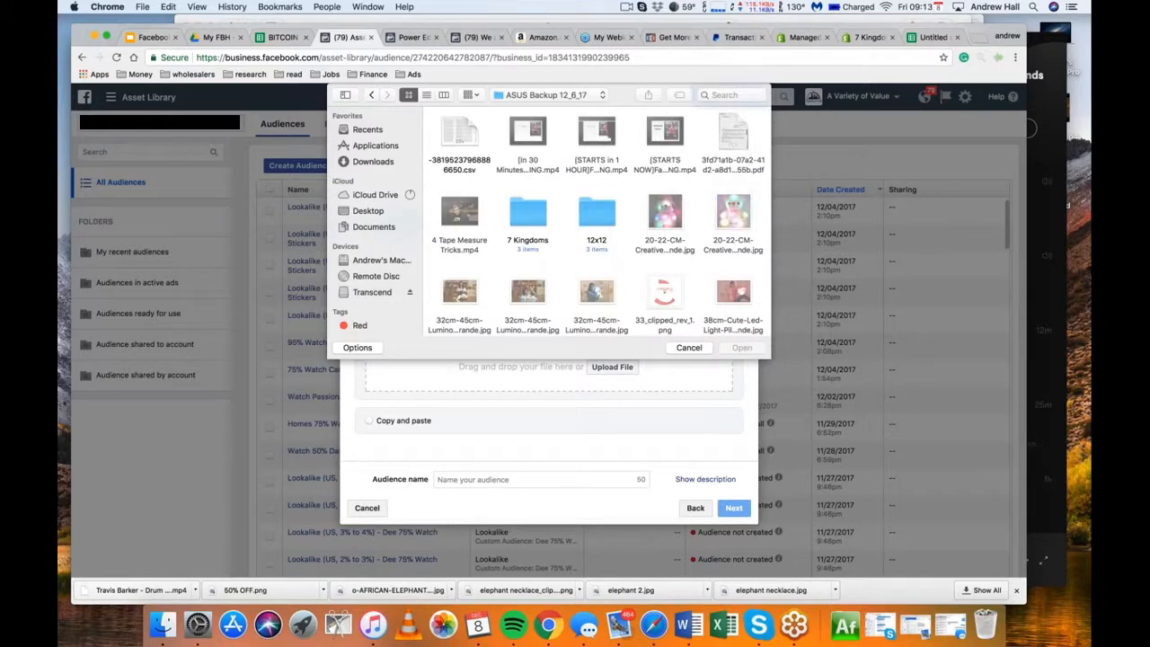
type("csv")
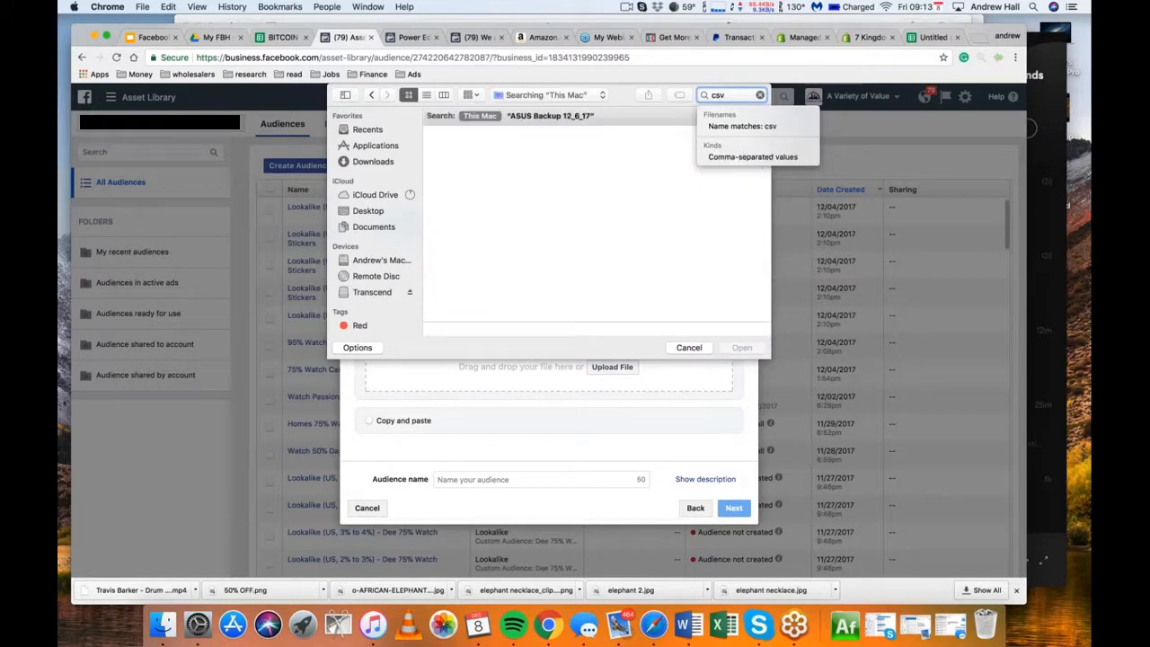
left_click(747, 158)
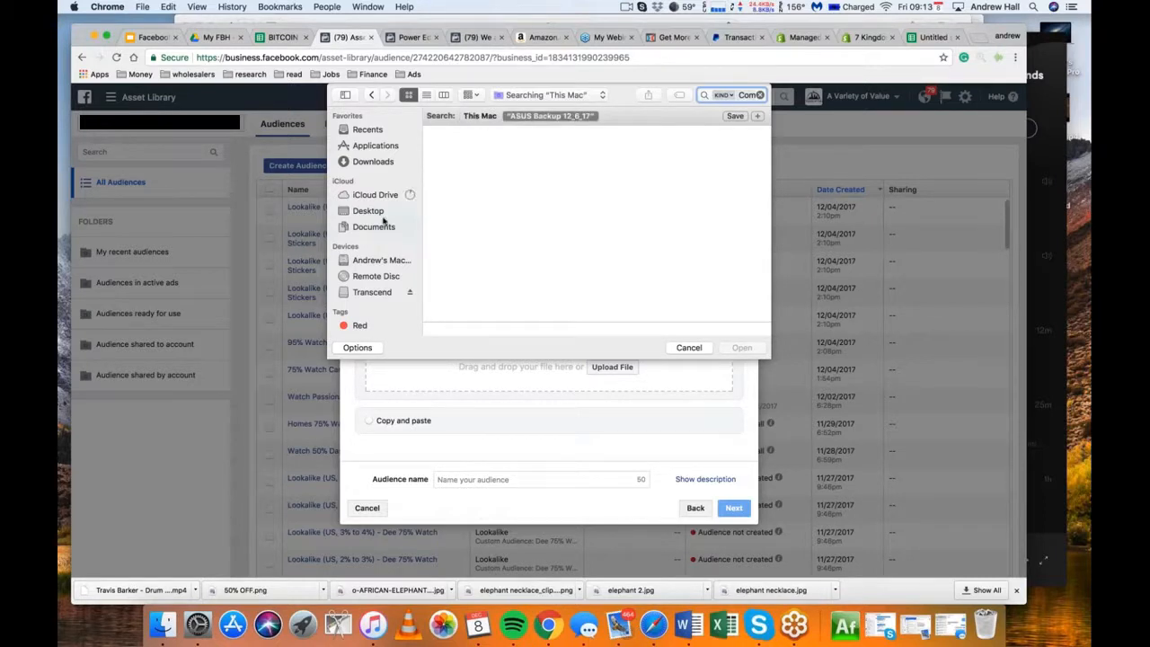
Choose customers_export (1).csv from the ASUS Backup 12_6_17 folder on the Transcend drive as the customer file
left_click(372, 293)
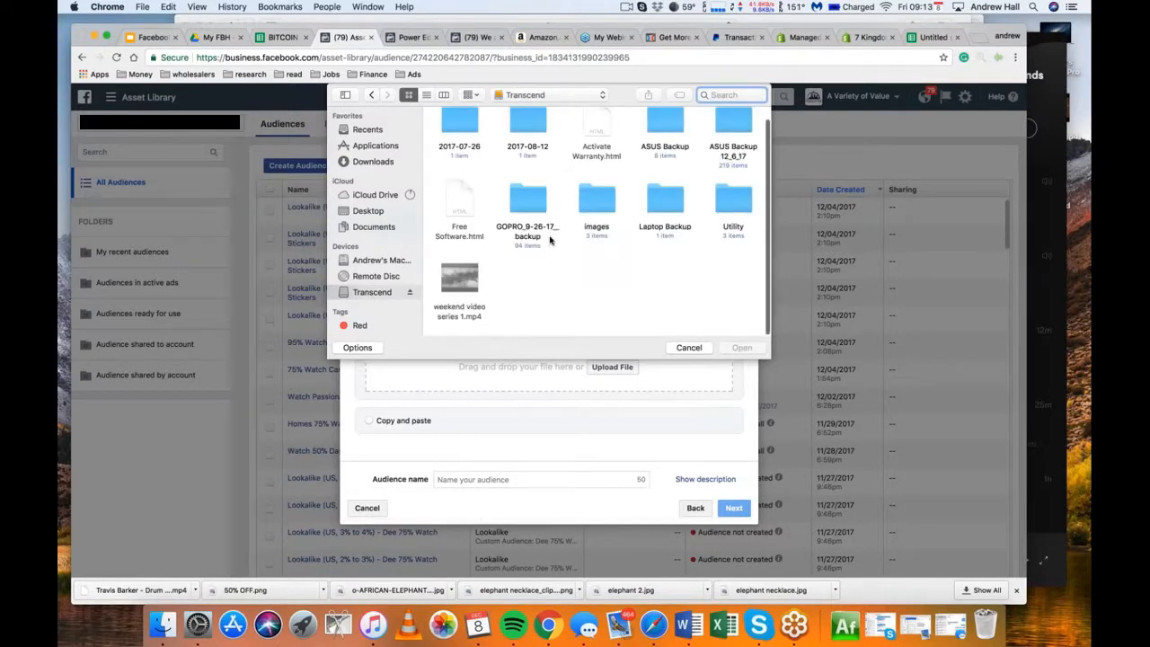
scroll(597, 289, "up", 2)
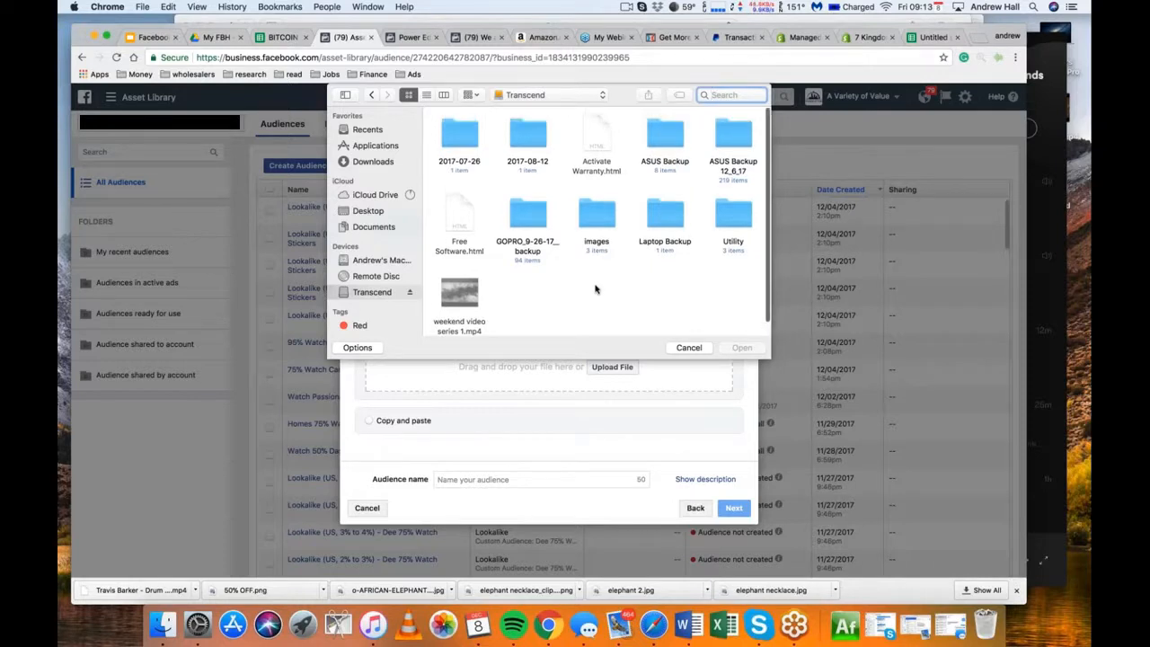
left_click(735, 139)
double_click(735, 142)
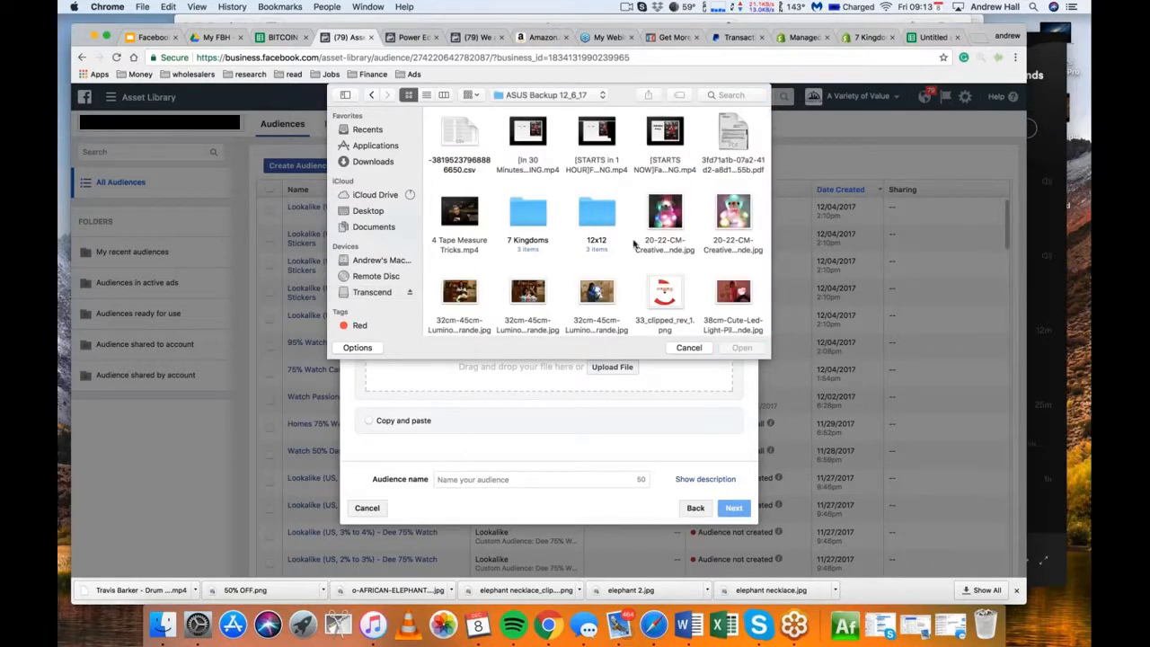
scroll(629, 251, "down", 3)
scroll(629, 251, "down", 10)
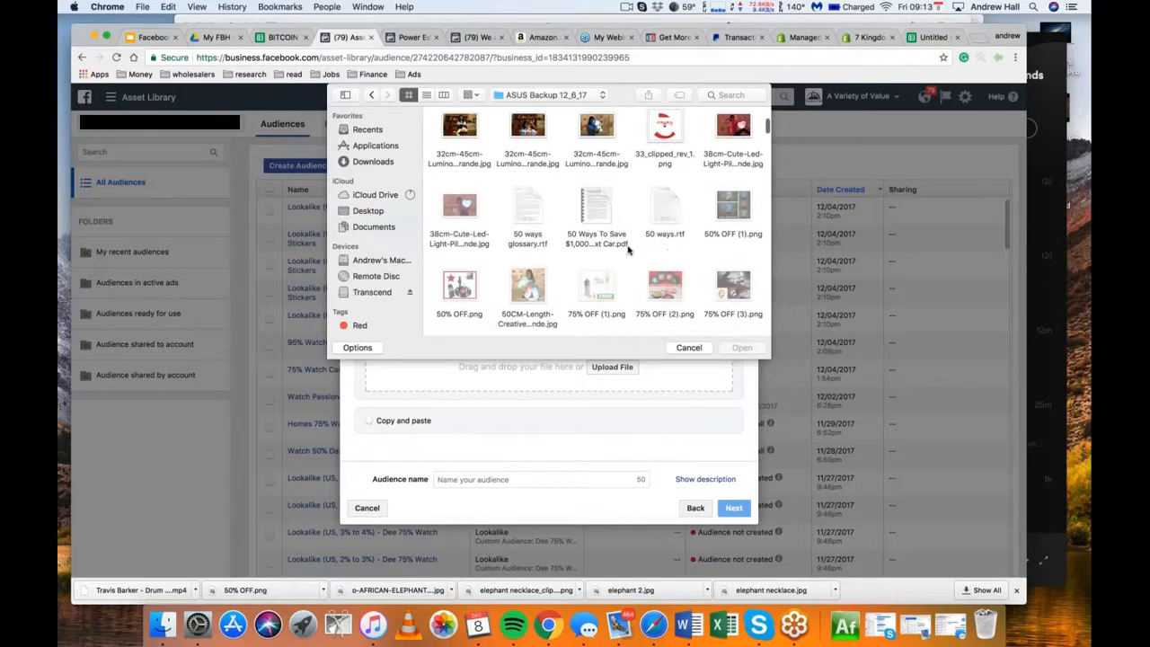
scroll(629, 251, "down", 10)
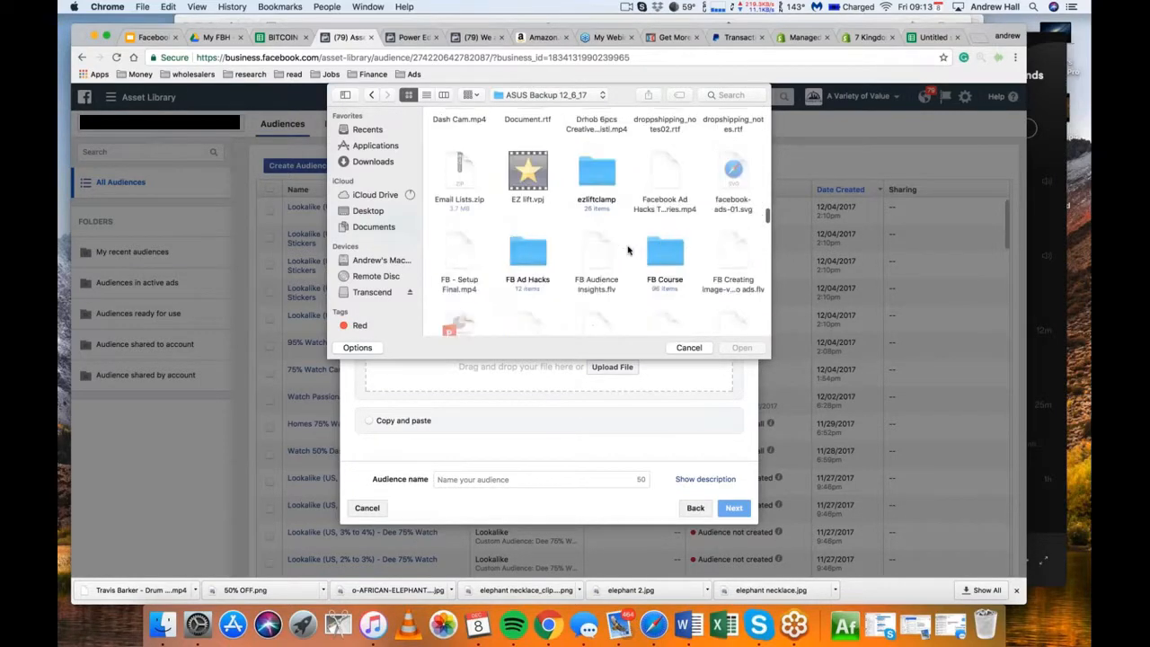
scroll(629, 250, "up", 5)
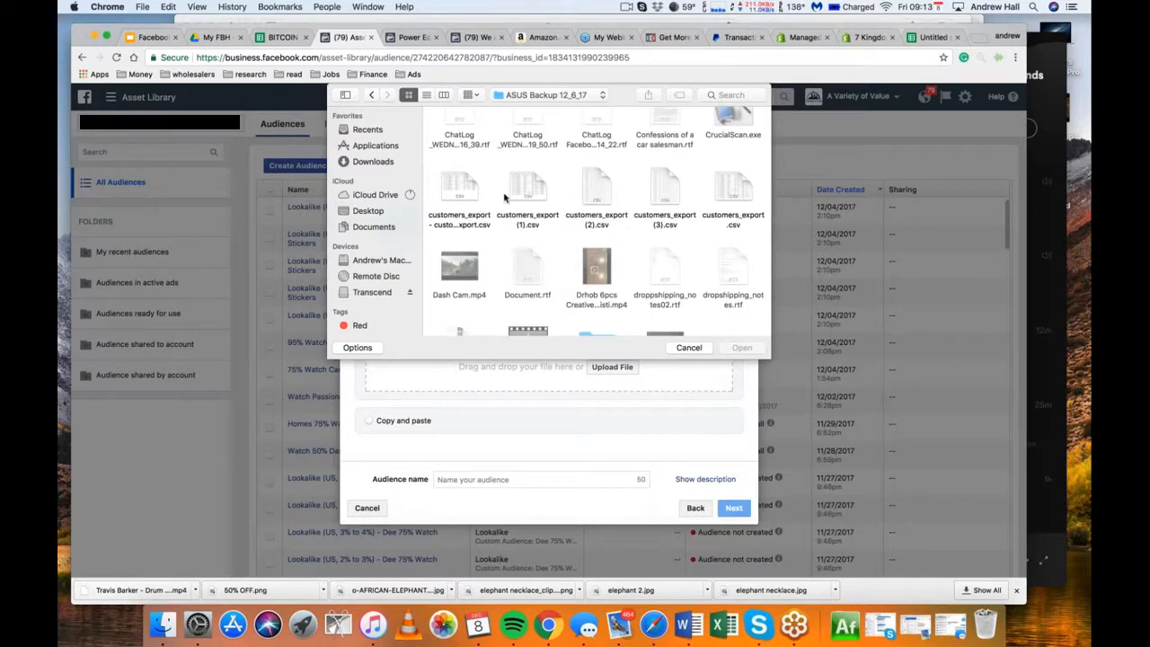
double_click(523, 191)
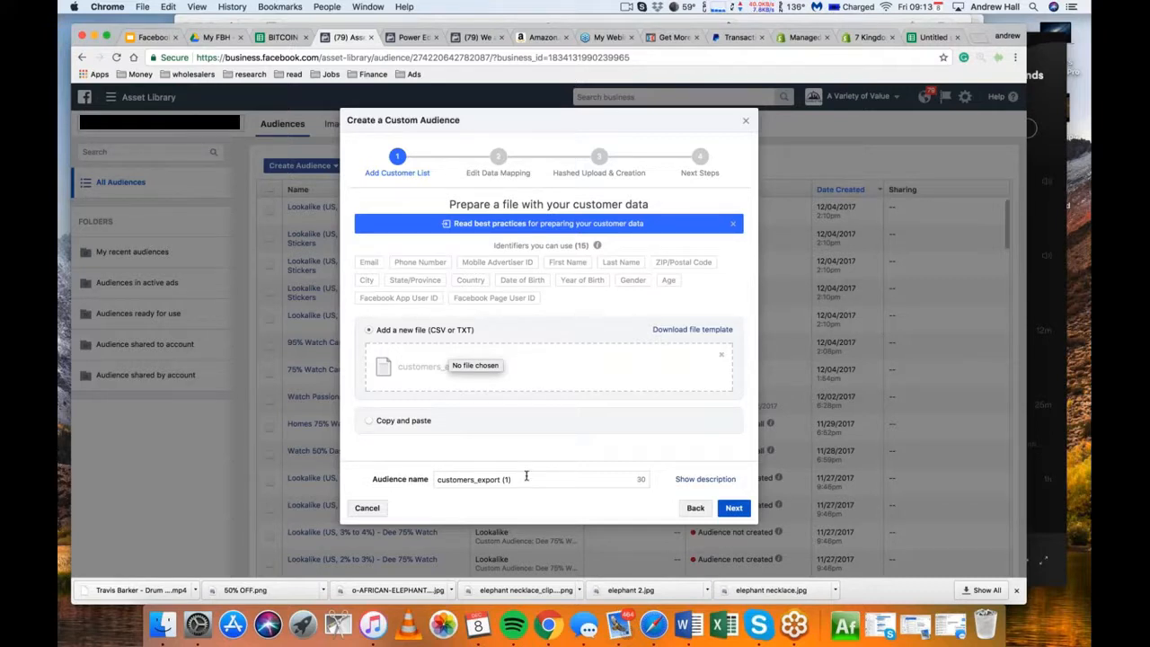
Name the audience Customers Test and continue to the data mapping stage
left_click_drag(521, 479, 410, 477)
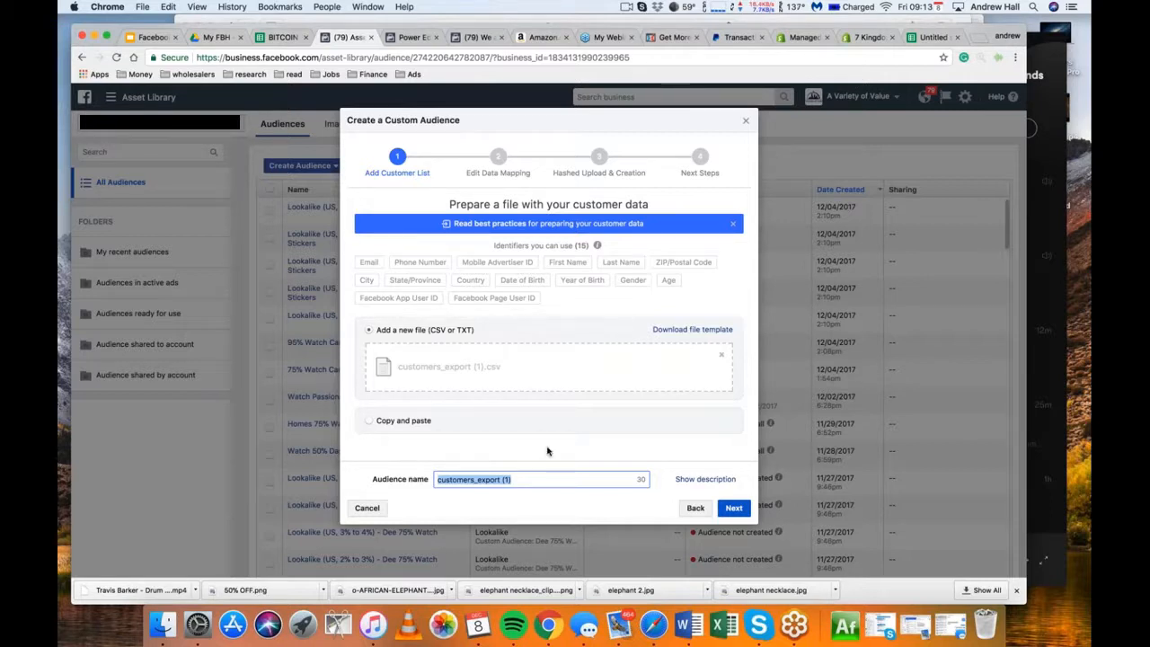
type("Customers")
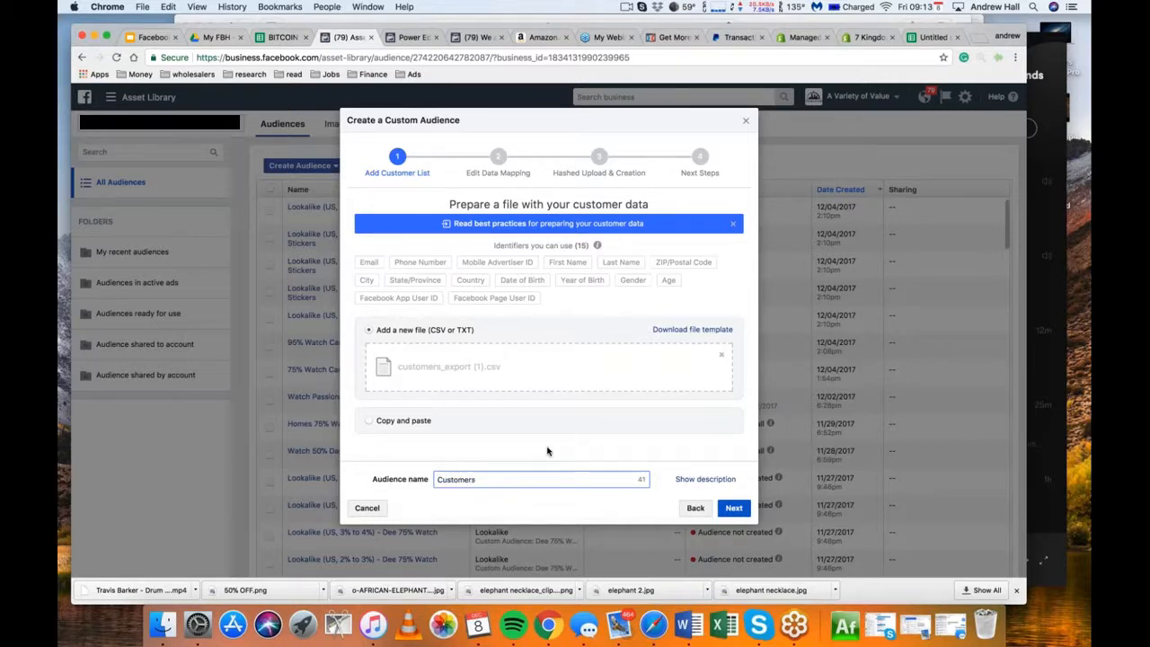
type(" Test")
left_click(734, 507)
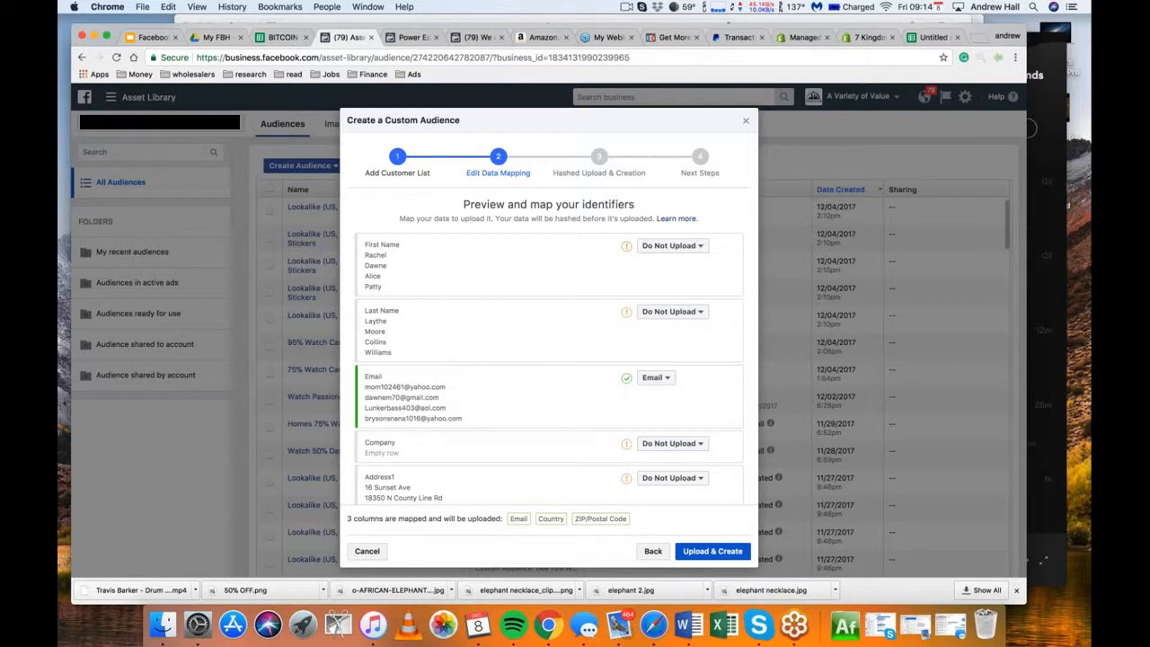
Map the First Name column to the First Name identifier and the Last Name column to Last Name
left_click(672, 246)
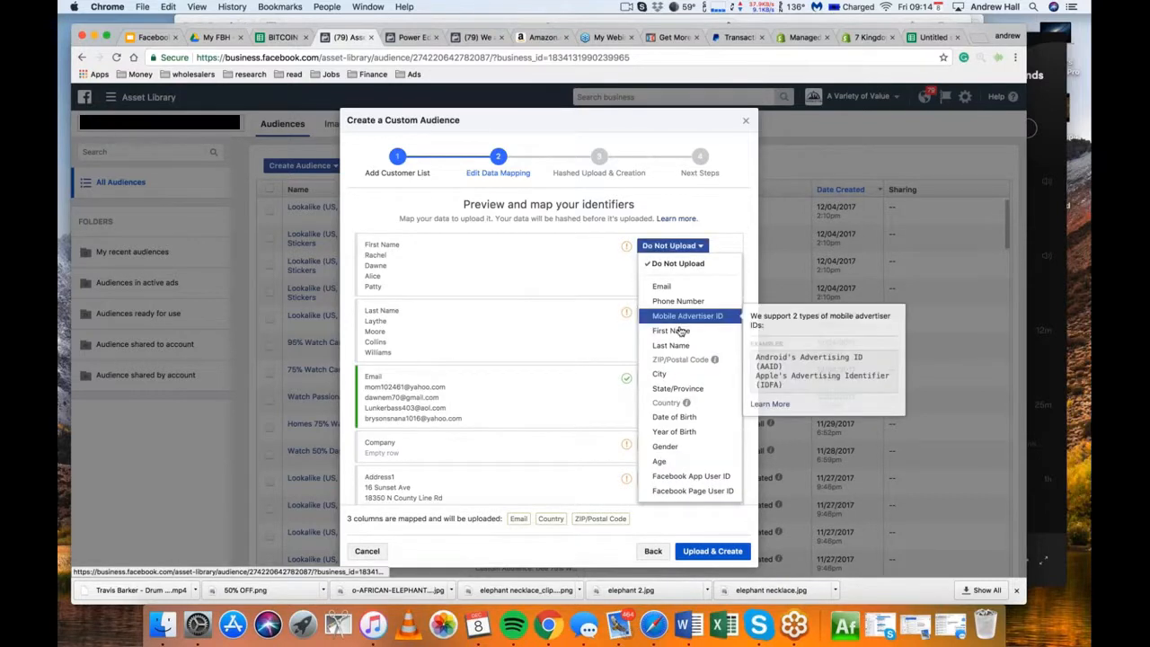
left_click(671, 331)
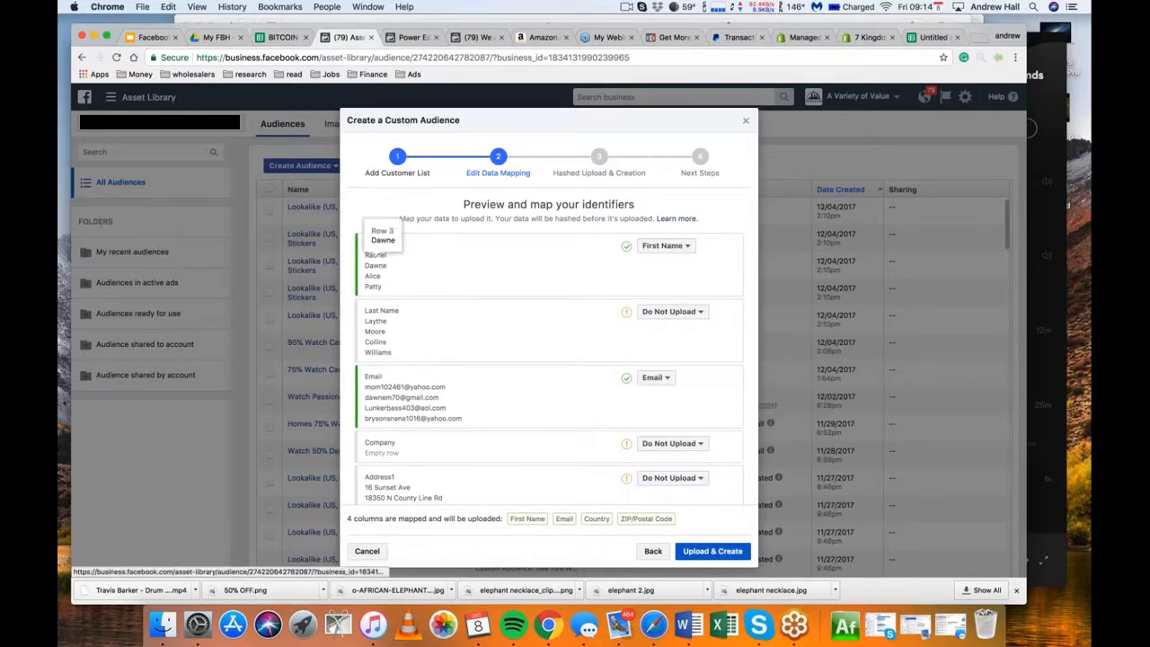
left_click(673, 311)
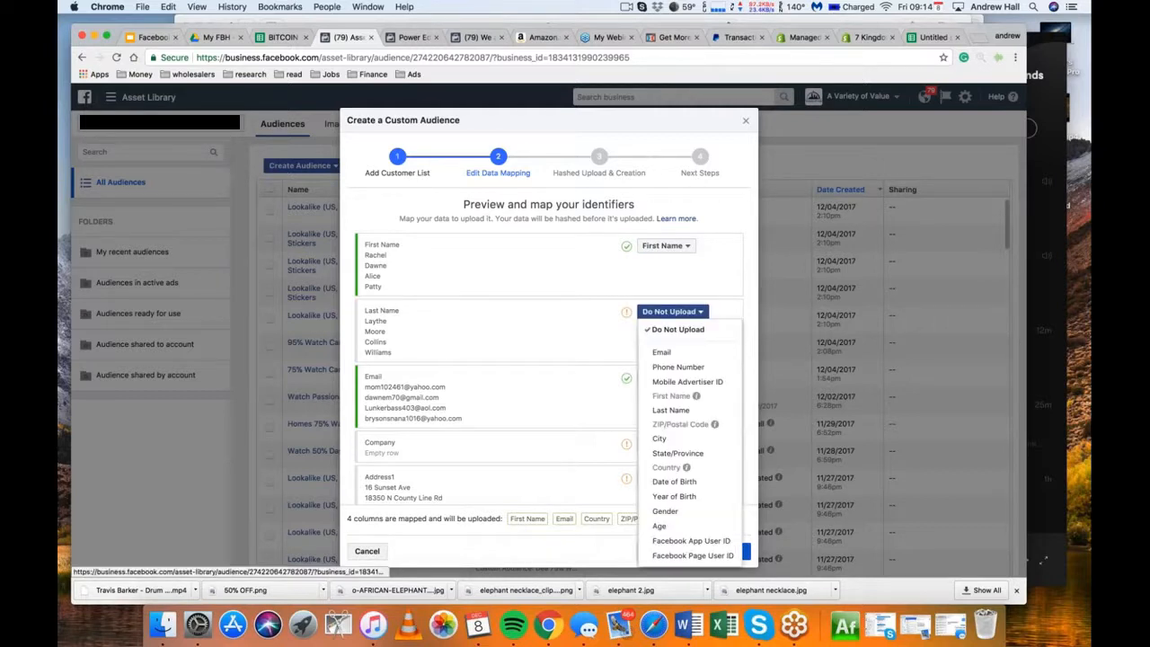
left_click(671, 410)
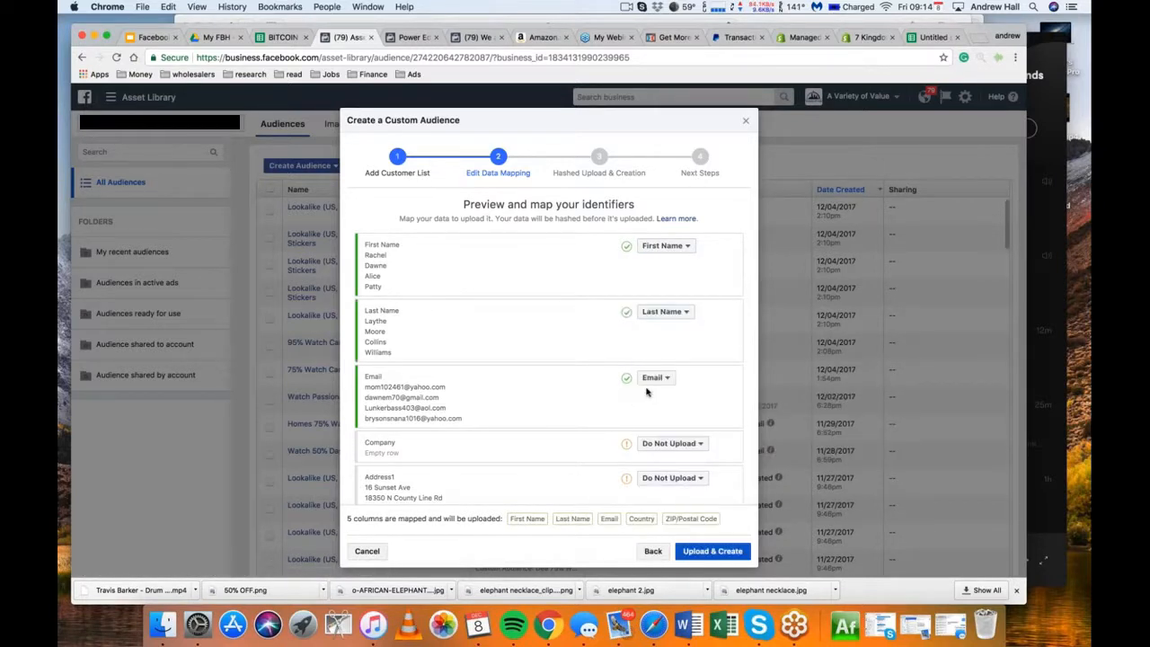
scroll(646, 391, "down", 5)
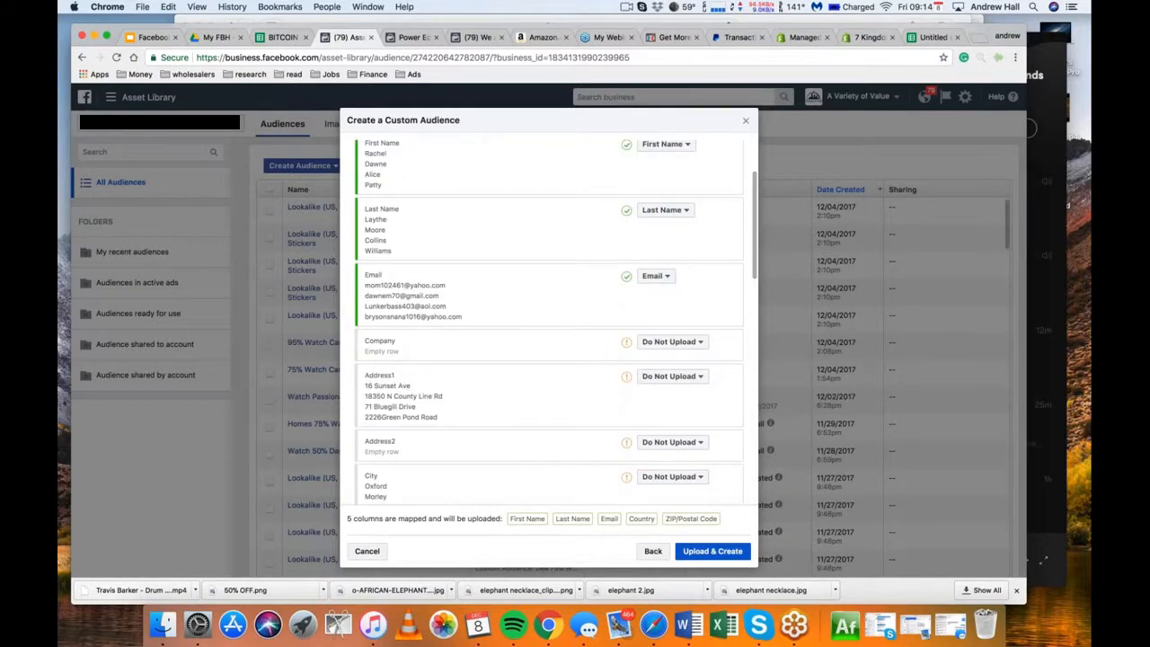
Map the City column to the City identifier and the Province column to State/Province
scroll(646, 391, "down", 5)
left_click(673, 380)
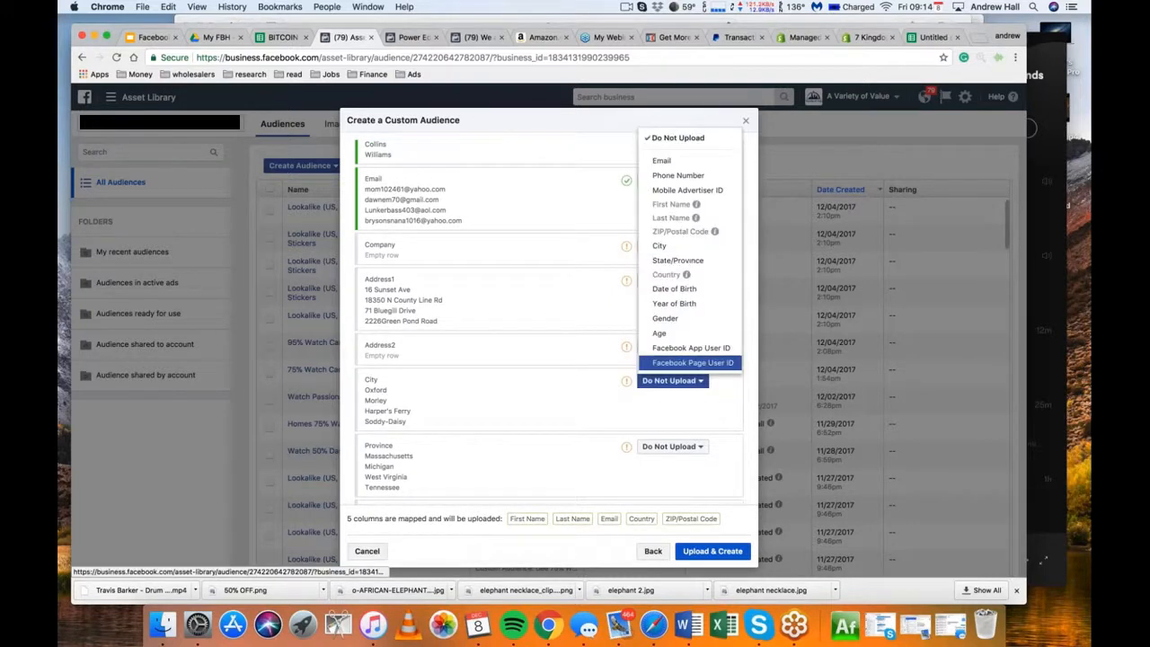
left_click(665, 246)
scroll(647, 391, "down", 5)
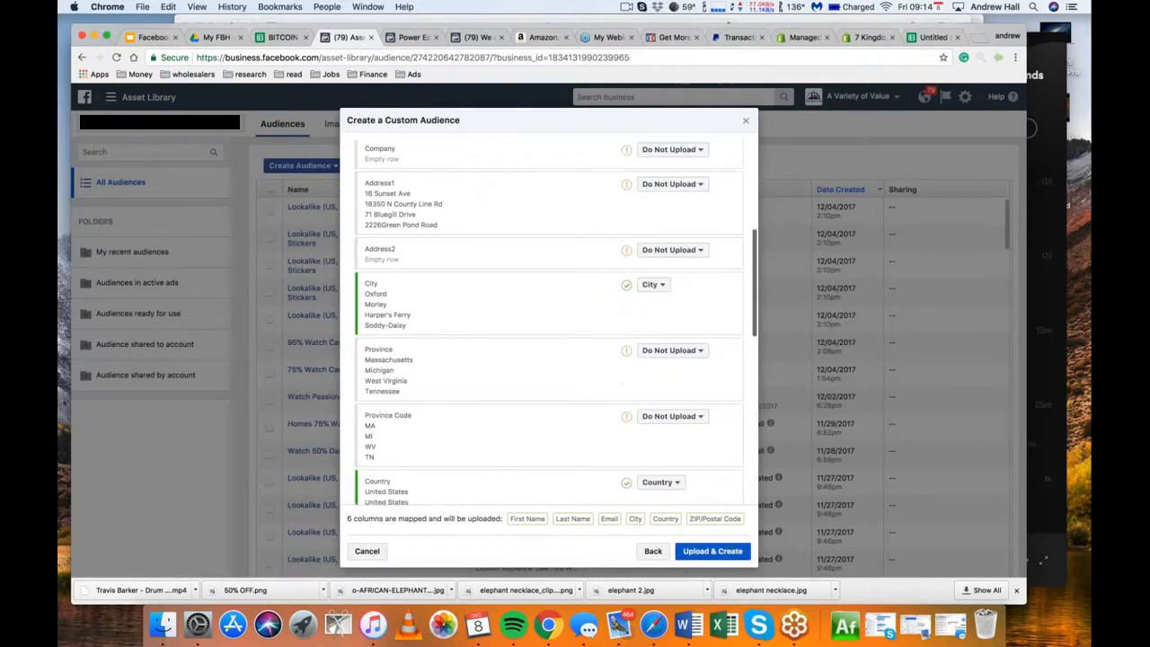
scroll(670, 351, "down", 1)
left_click(672, 336)
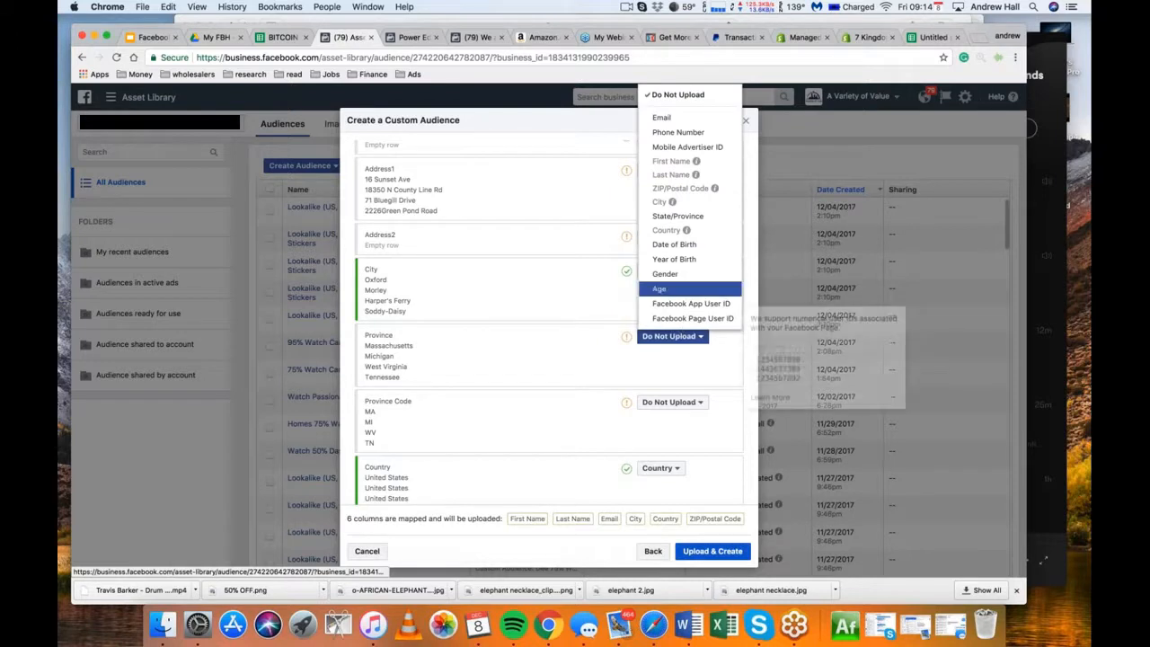
left_click(677, 216)
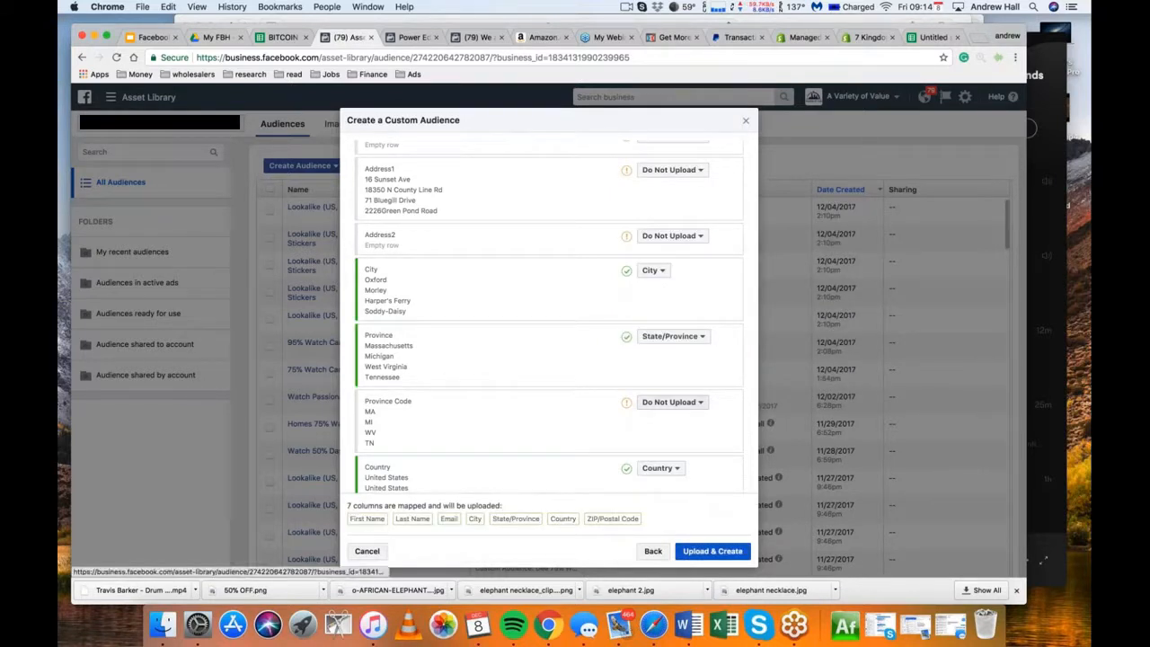
left_click(672, 402)
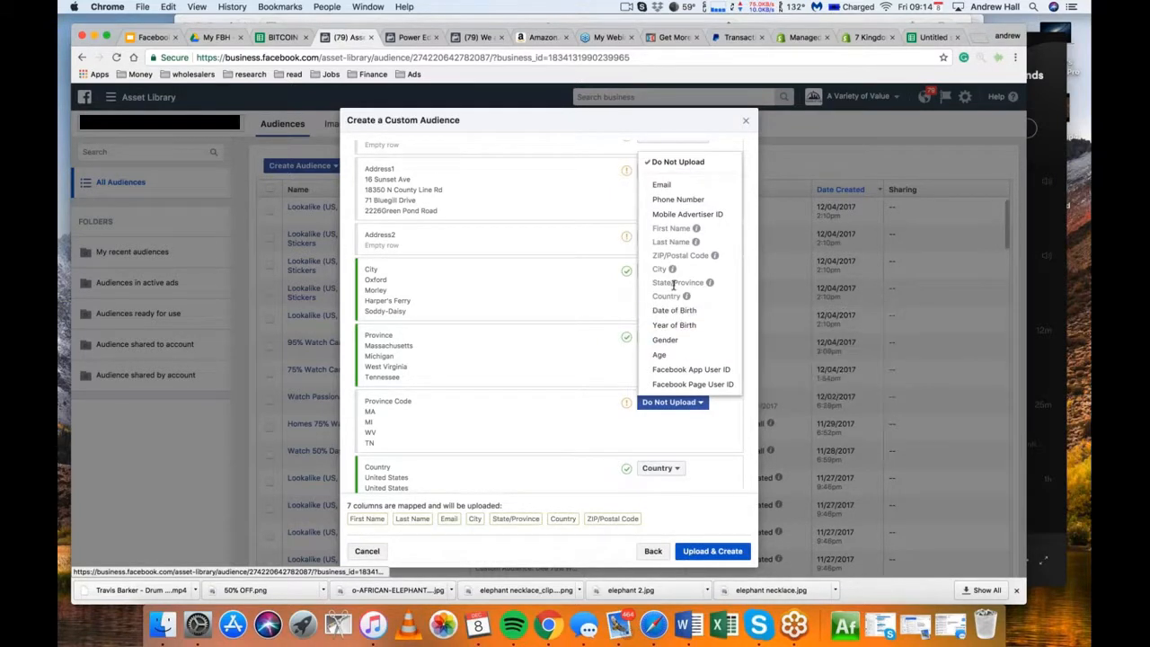
left_click(483, 353)
Upload the mapped customer list to create the audience and start a lookalike audience based on it
scroll(520, 382, "down", 10)
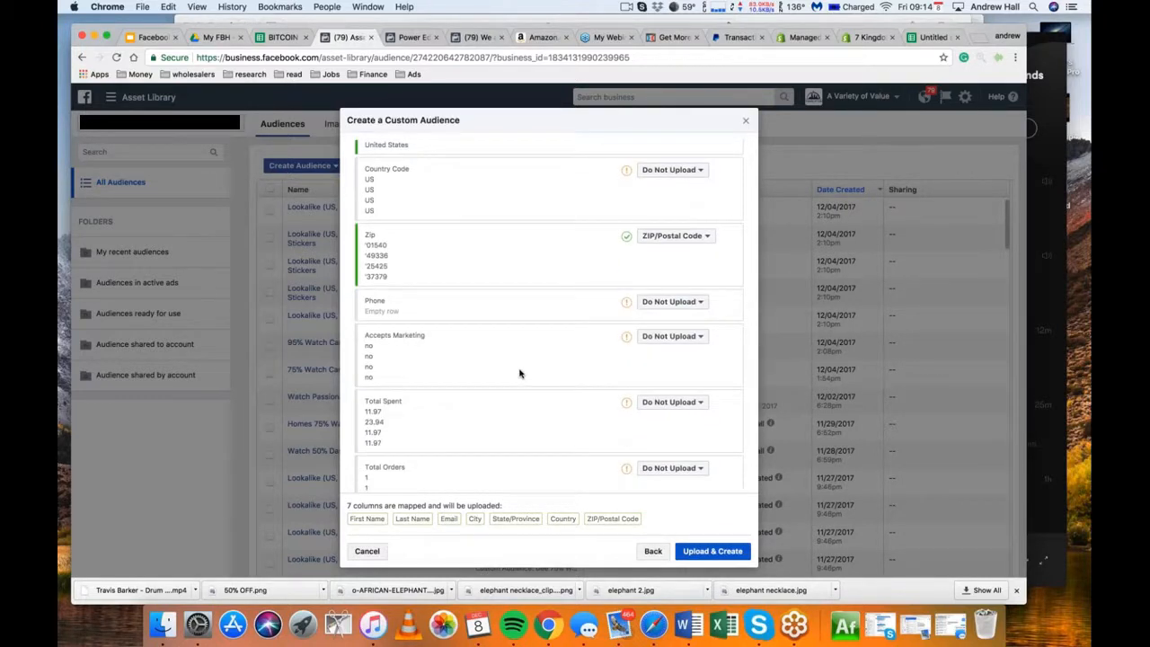
scroll(519, 373, "down", 5)
scroll(519, 373, "up", 3)
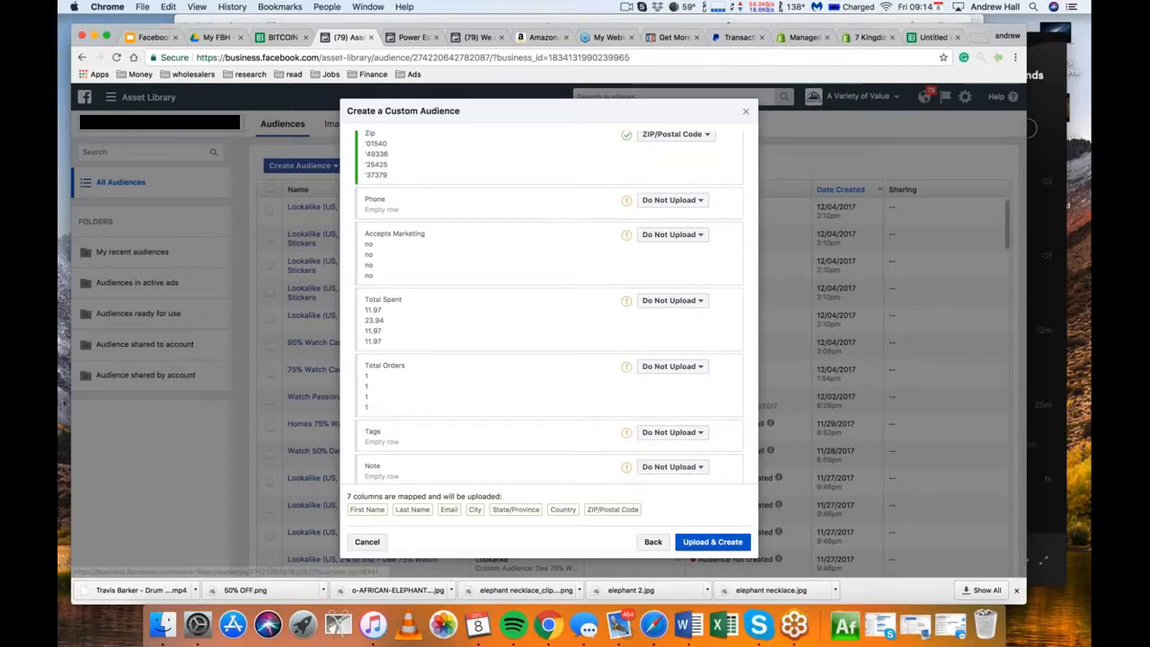
left_click(699, 543)
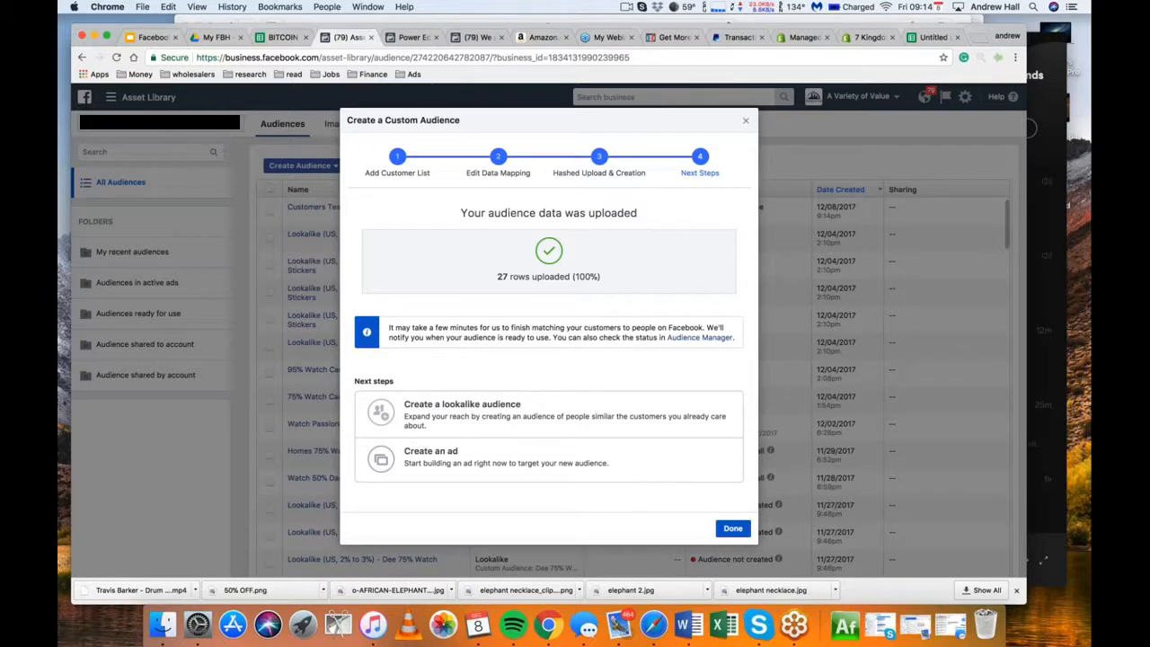
left_click(532, 426)
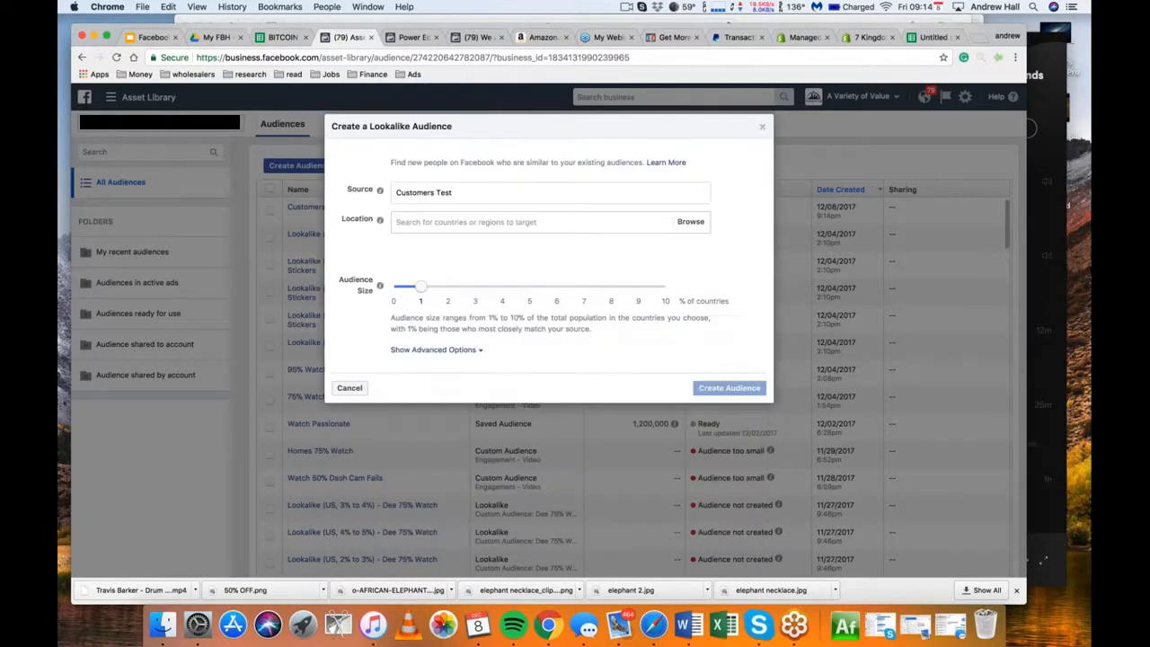
left_click(487, 231)
type("unite")
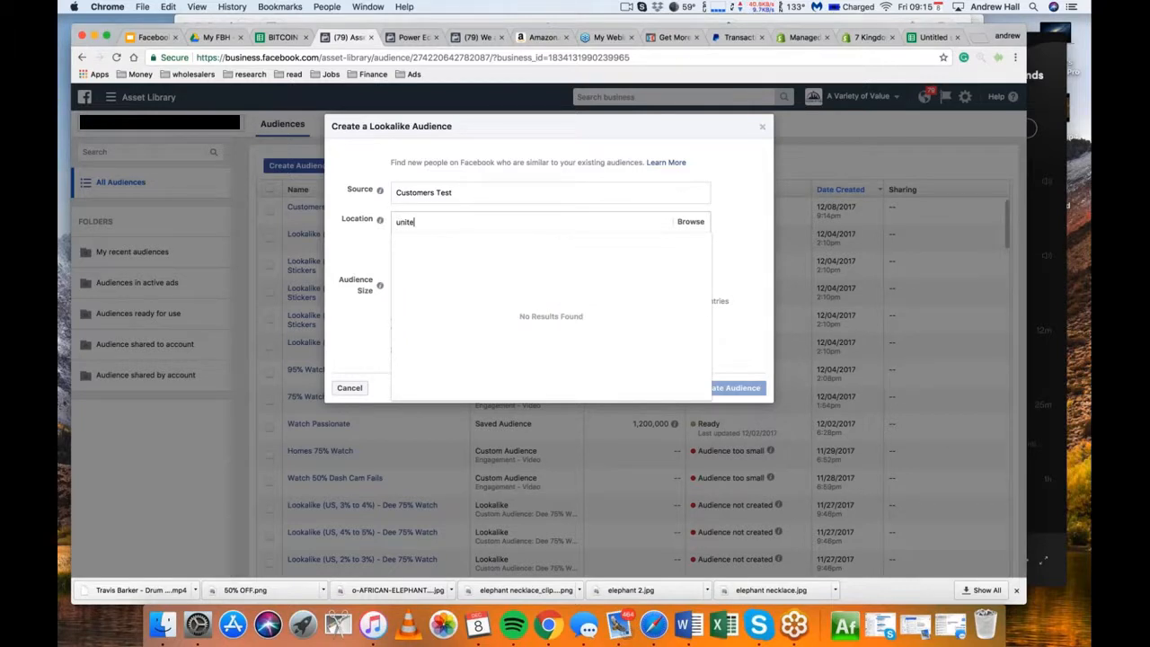
type("d states")
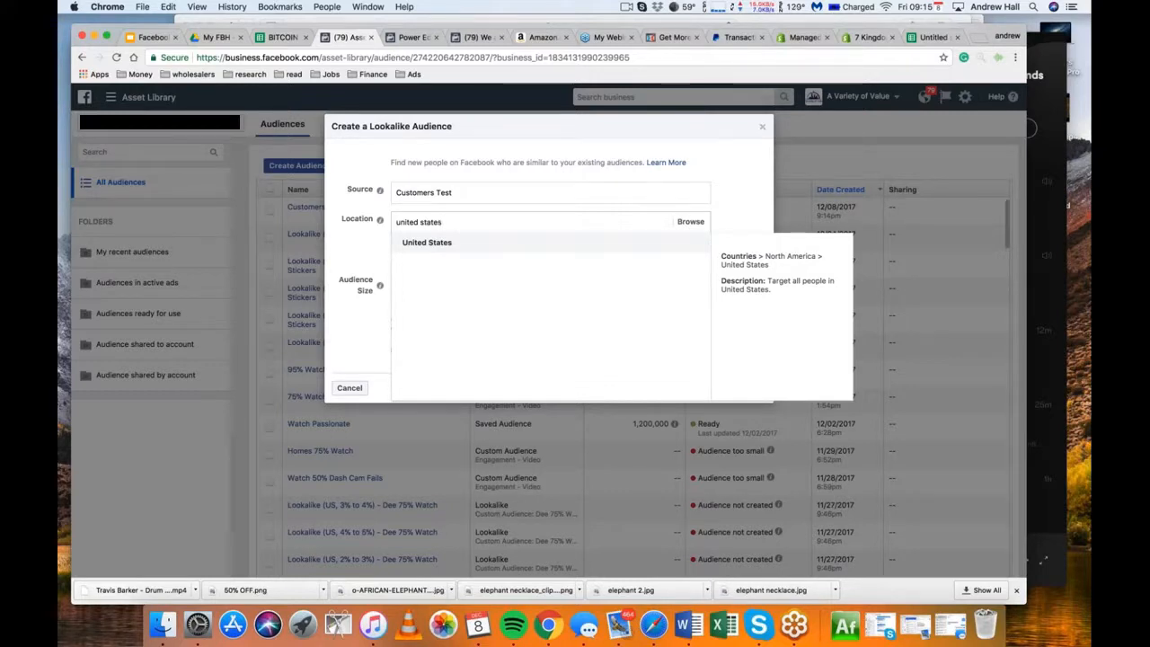
left_click(349, 244)
Set the lookalike audience's location to United States
left_click(440, 222)
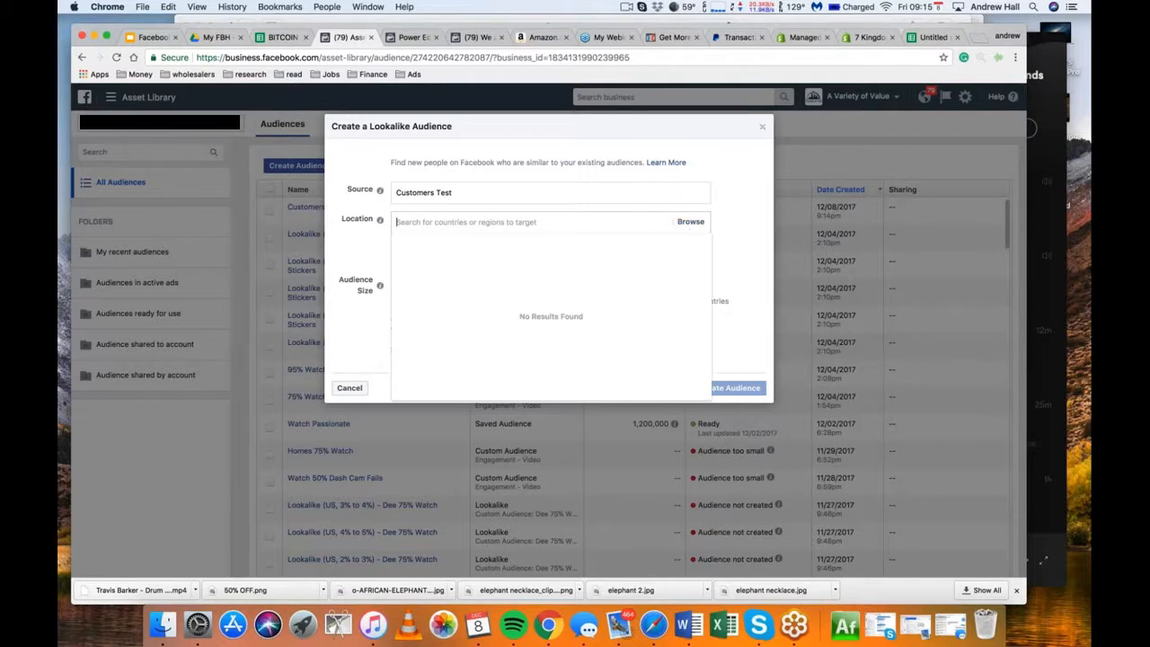
type("united")
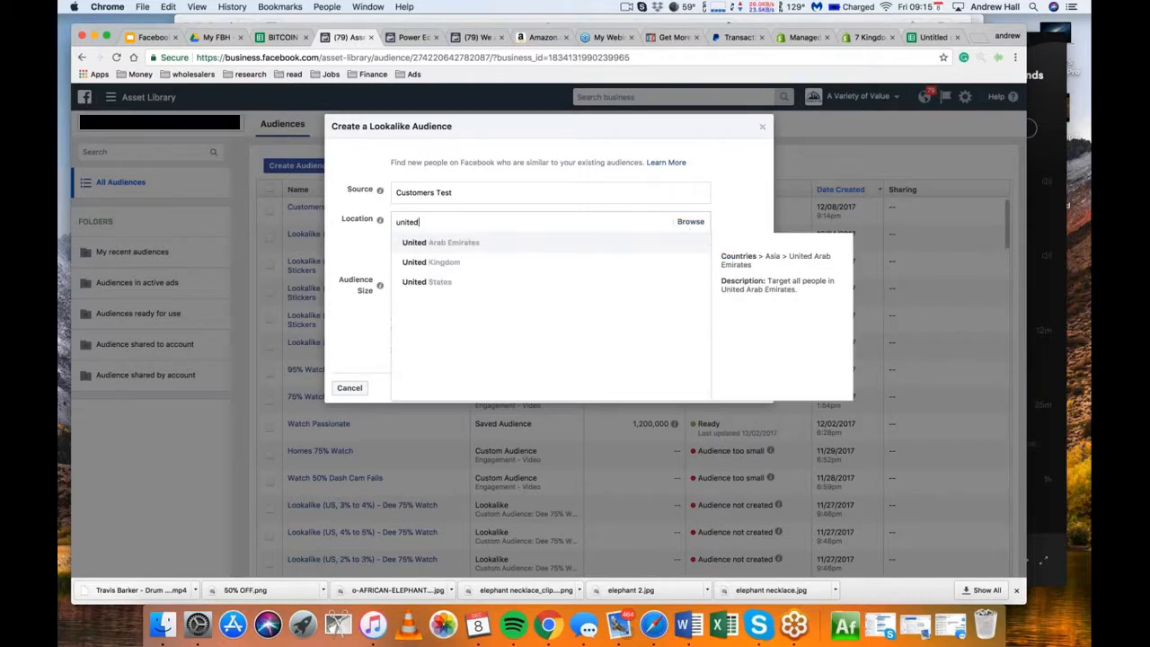
key("Down")
key("Down")
key("Return")
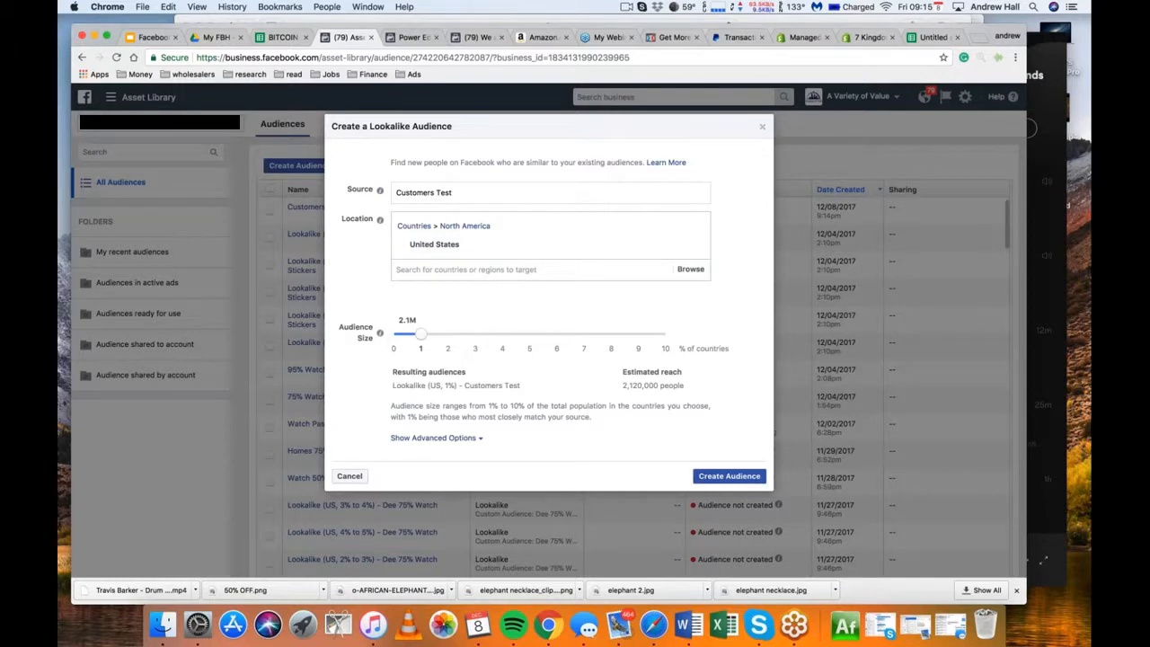
Set the number of lookalike audiences to 5, one per percent from 0 to 5, and create them
left_click(434, 438)
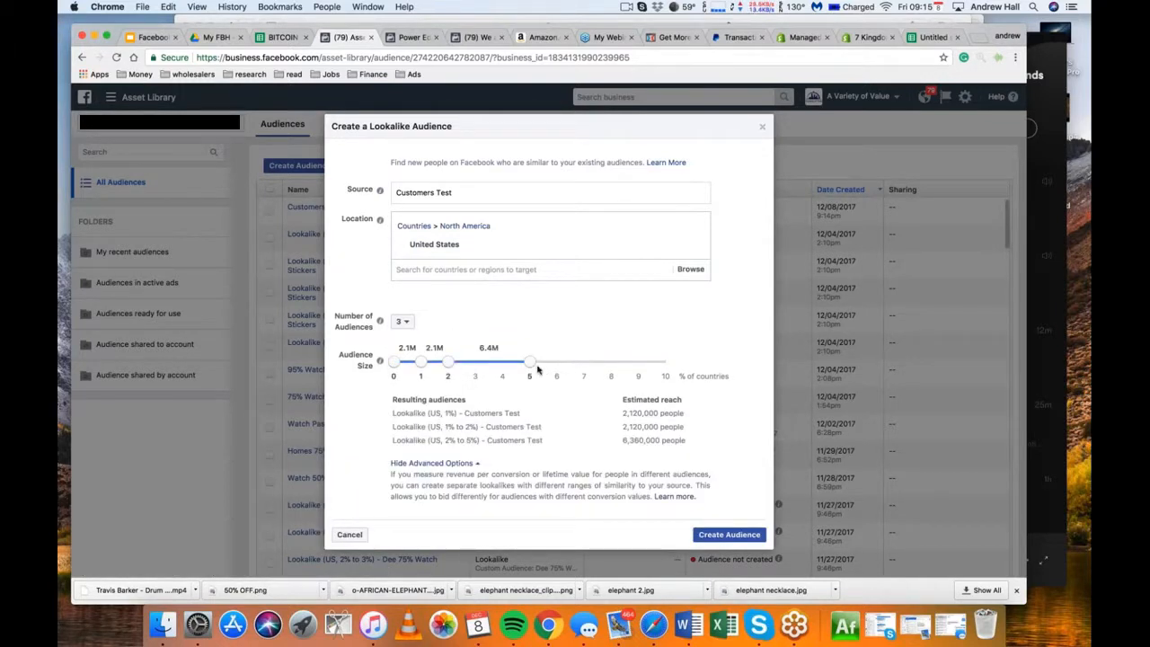
left_click_drag(530, 363, 472, 359)
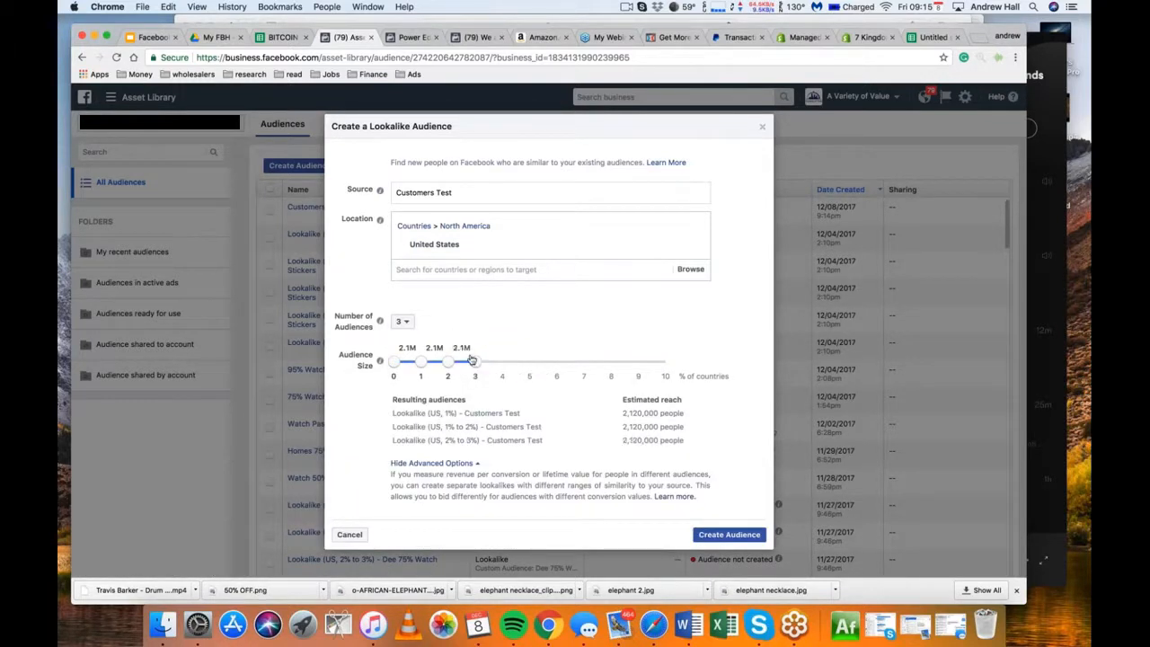
left_click(401, 321)
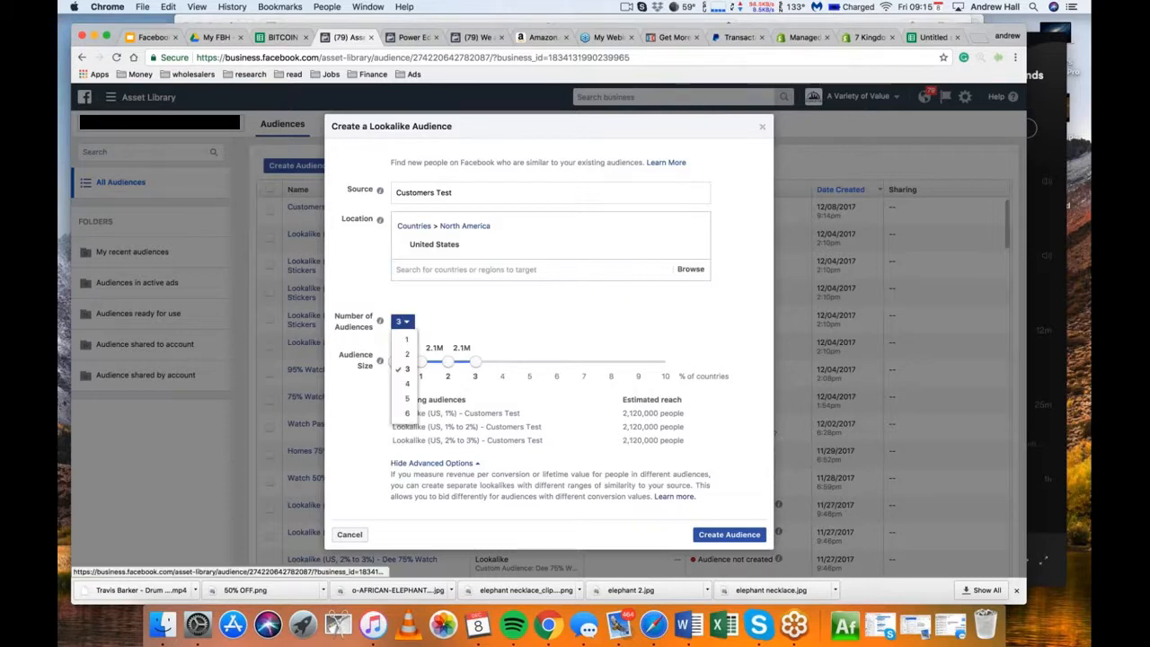
left_click(407, 399)
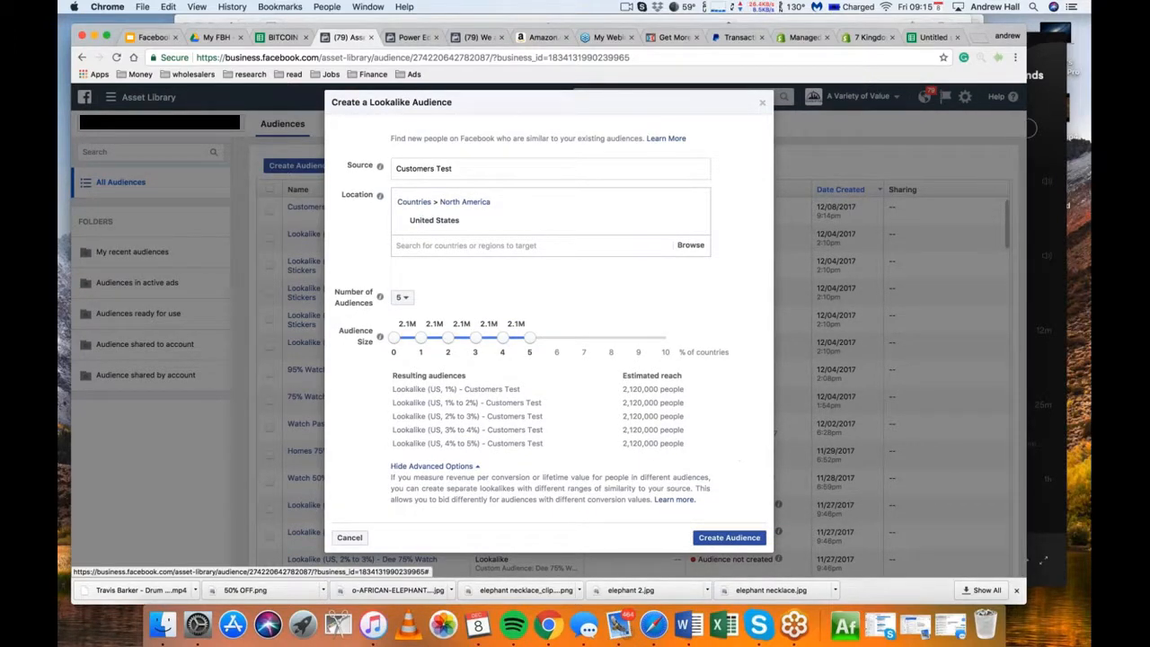
left_click(733, 539)
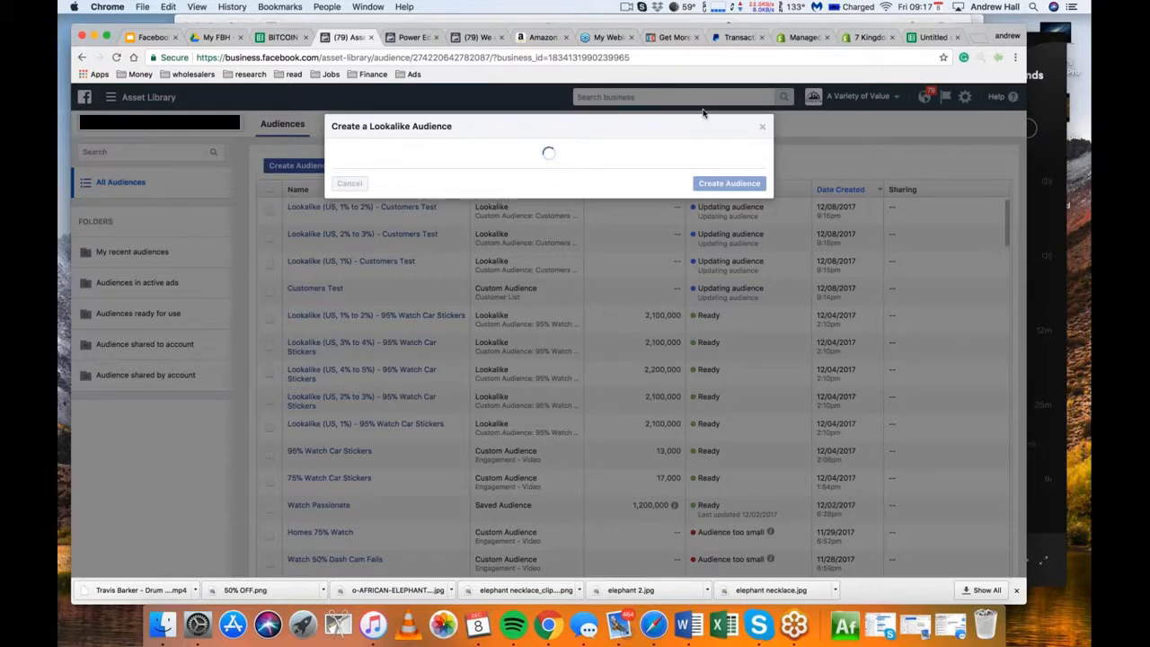
Switch to Power Editor and open the draft ad set PPE - Ecom Event - Influencers x Marketers Big 5 for editing
left_click(415, 42)
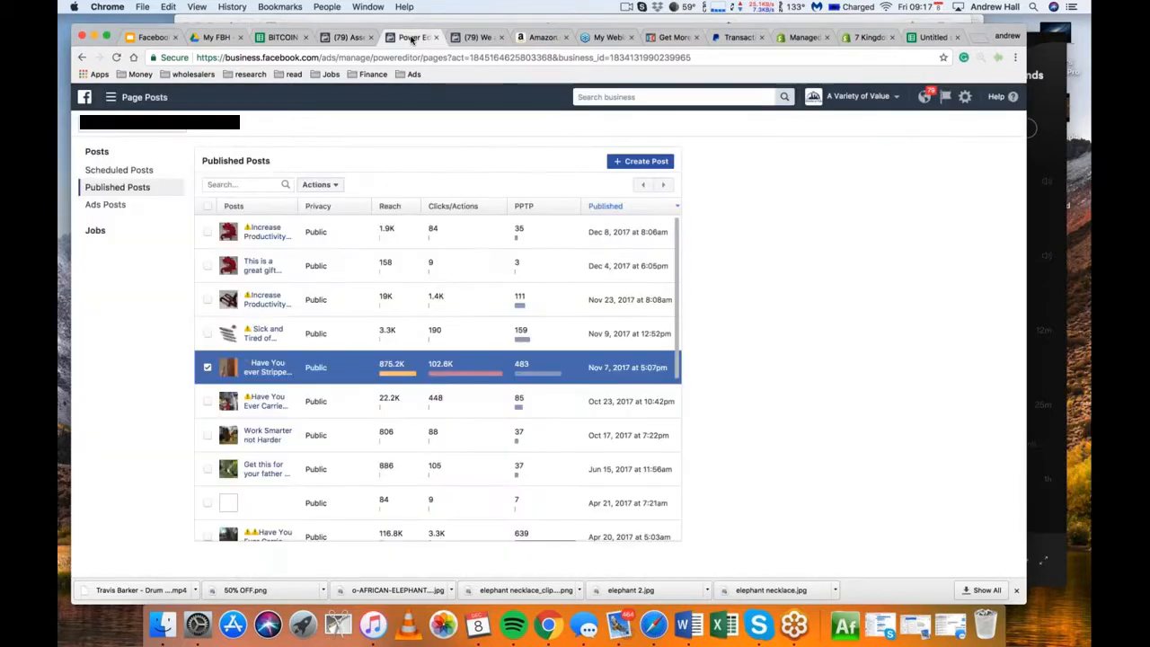
left_click(111, 97)
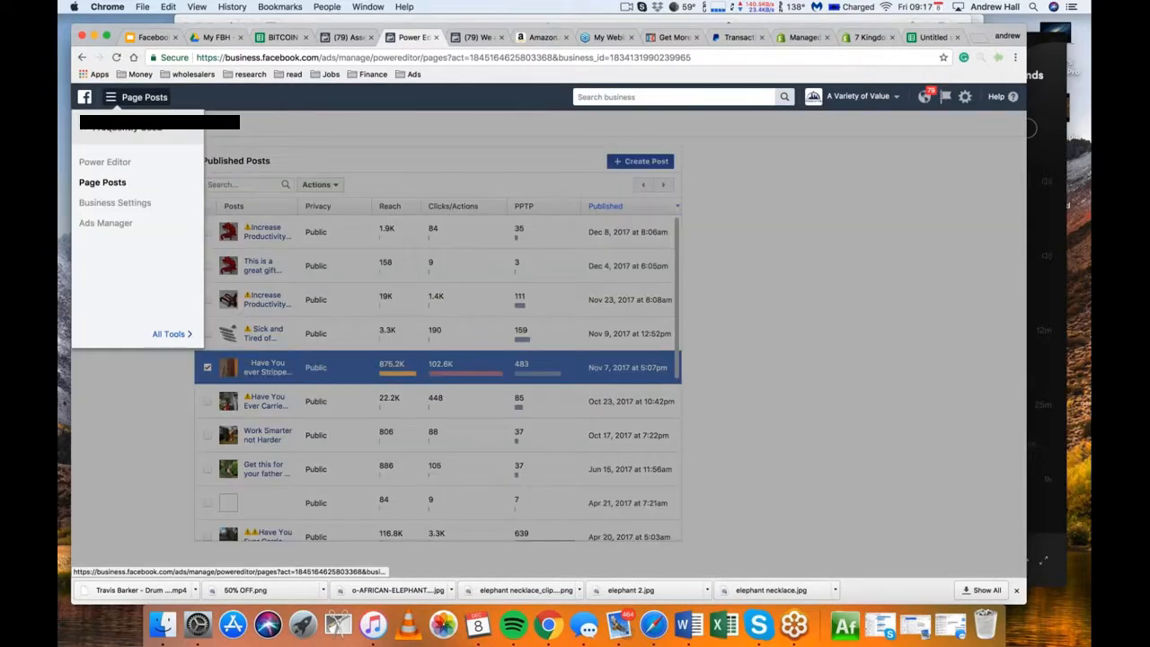
left_click(117, 163)
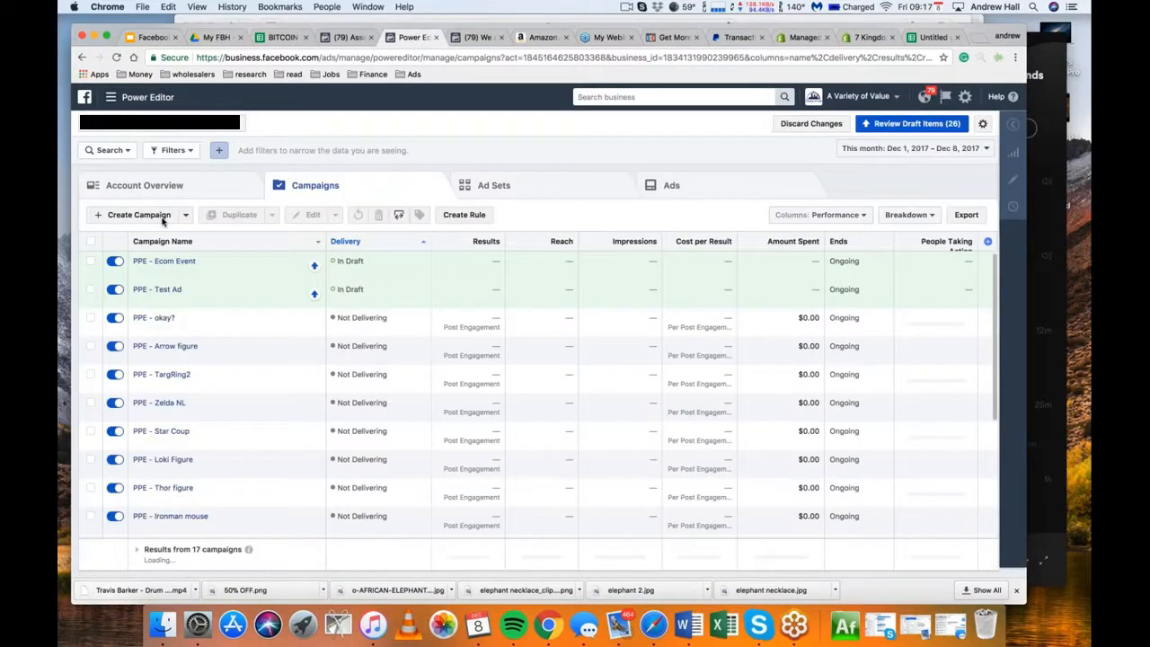
left_click(494, 185)
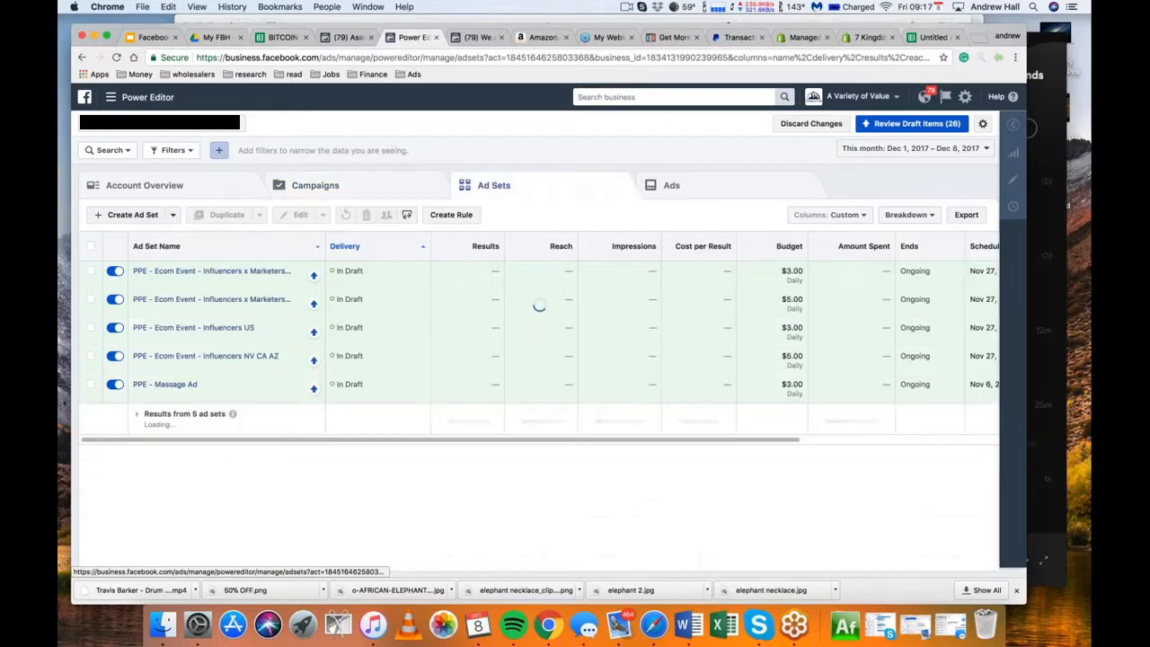
left_click(90, 270)
left_click(297, 215)
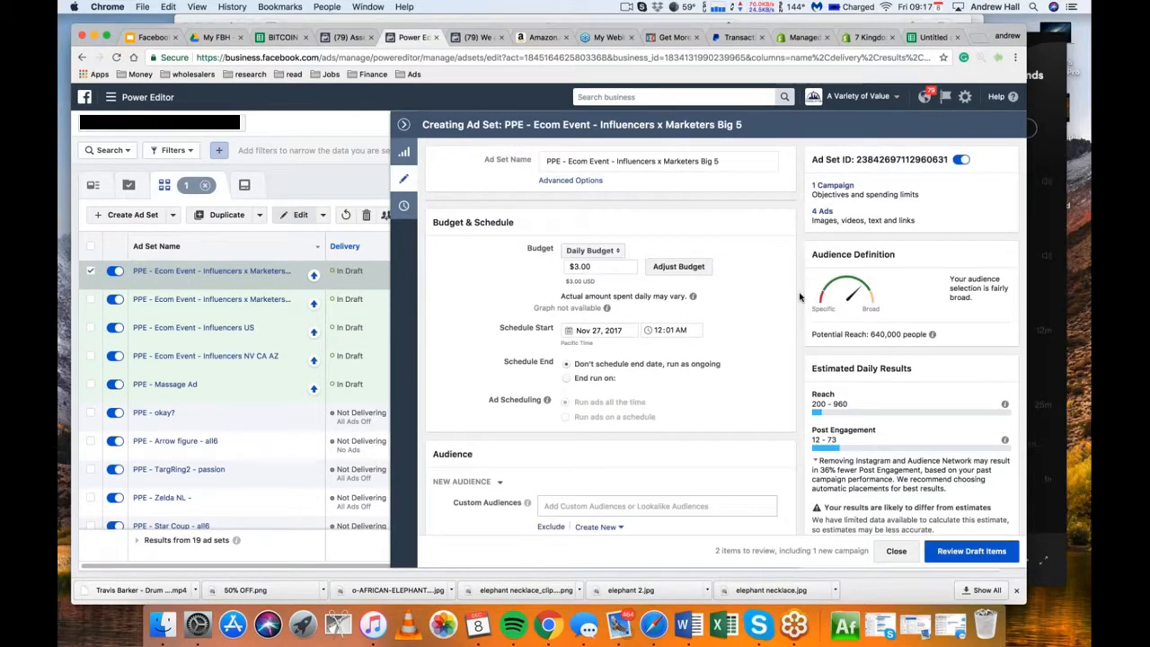
Remove United Kingdom, Canada, Ireland, New Zealand and Australia from the ad set's targeted locations
scroll(800, 296, "down", 3)
scroll(800, 297, "down", 5)
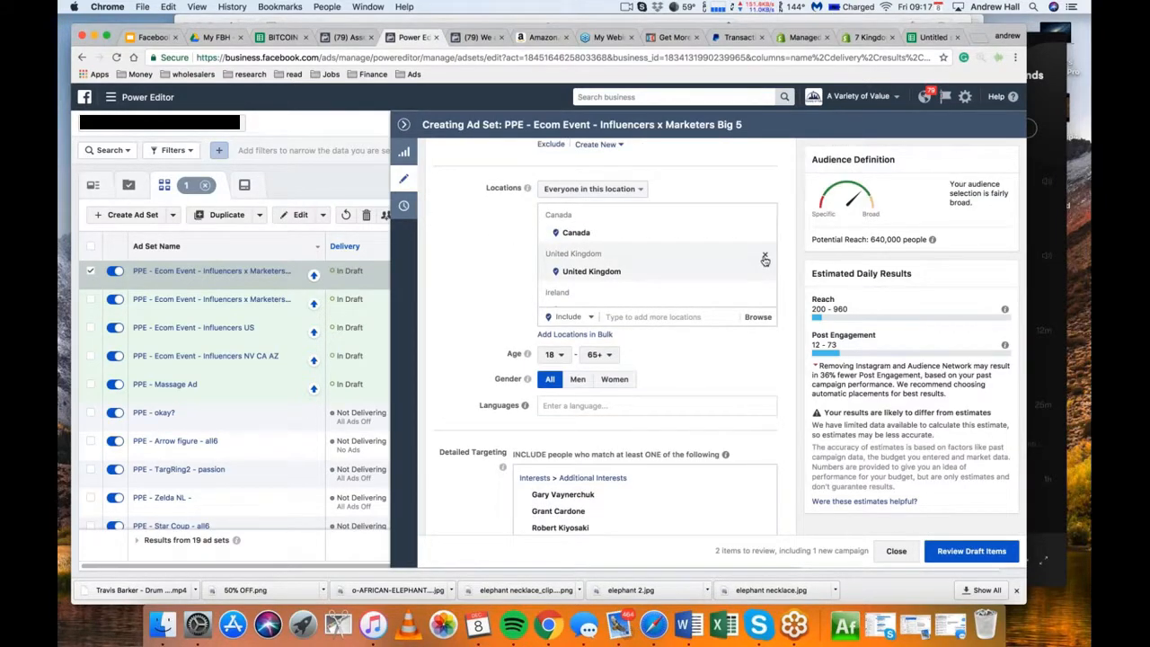
left_click(765, 259)
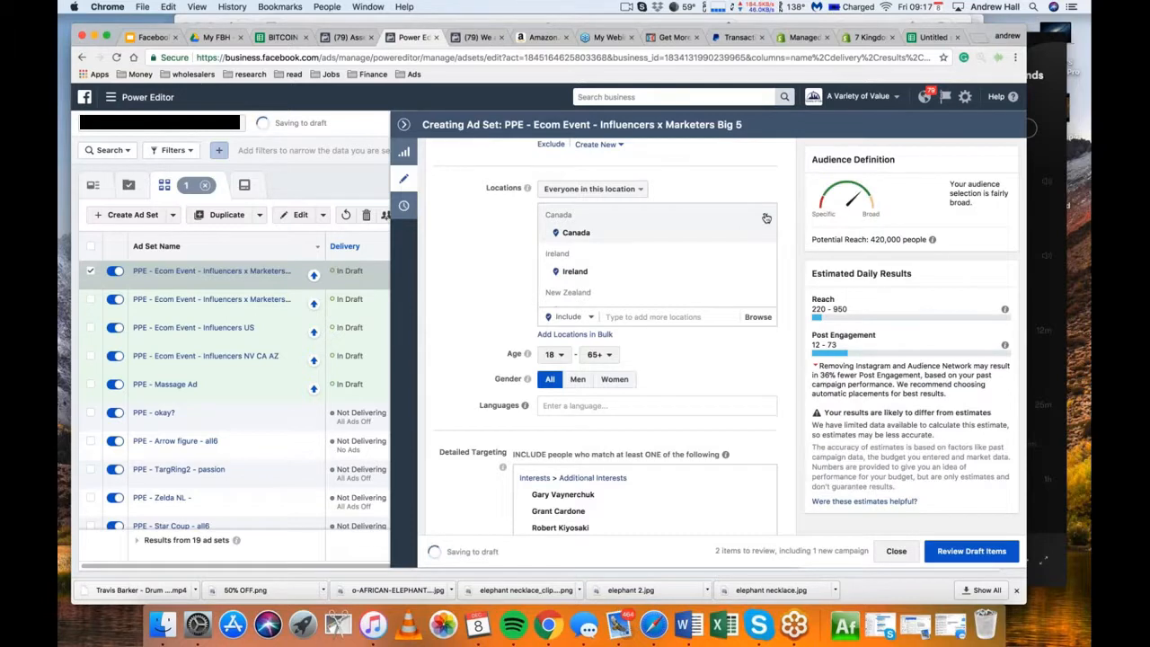
left_click(766, 218)
left_click(765, 219)
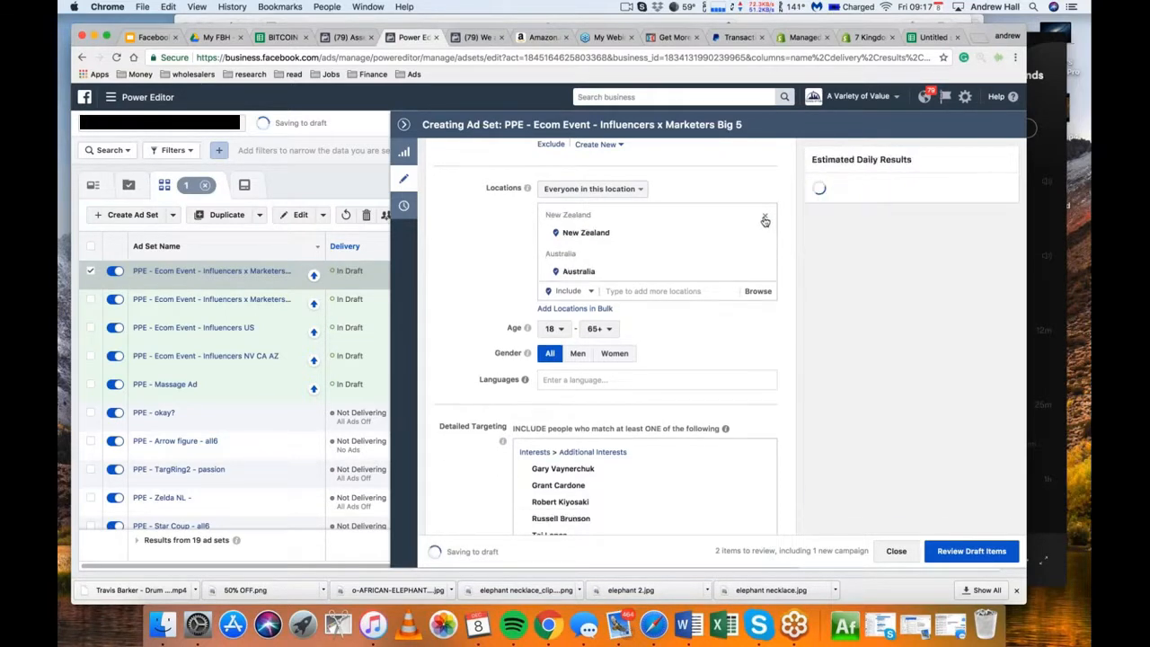
left_click(764, 219)
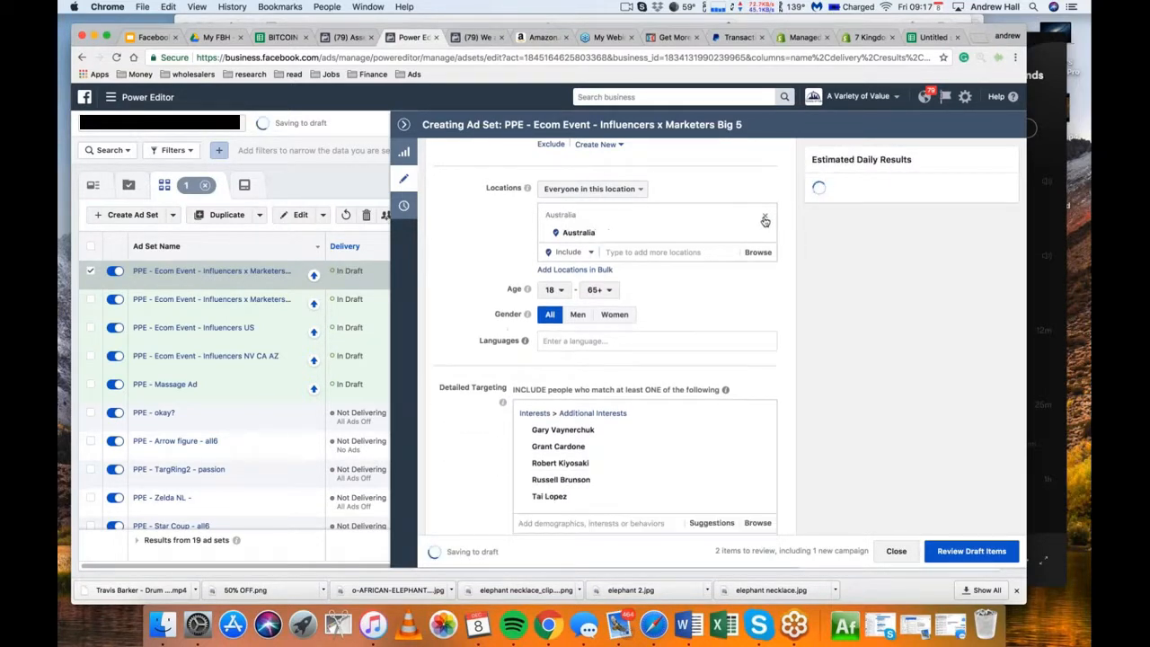
left_click(765, 220)
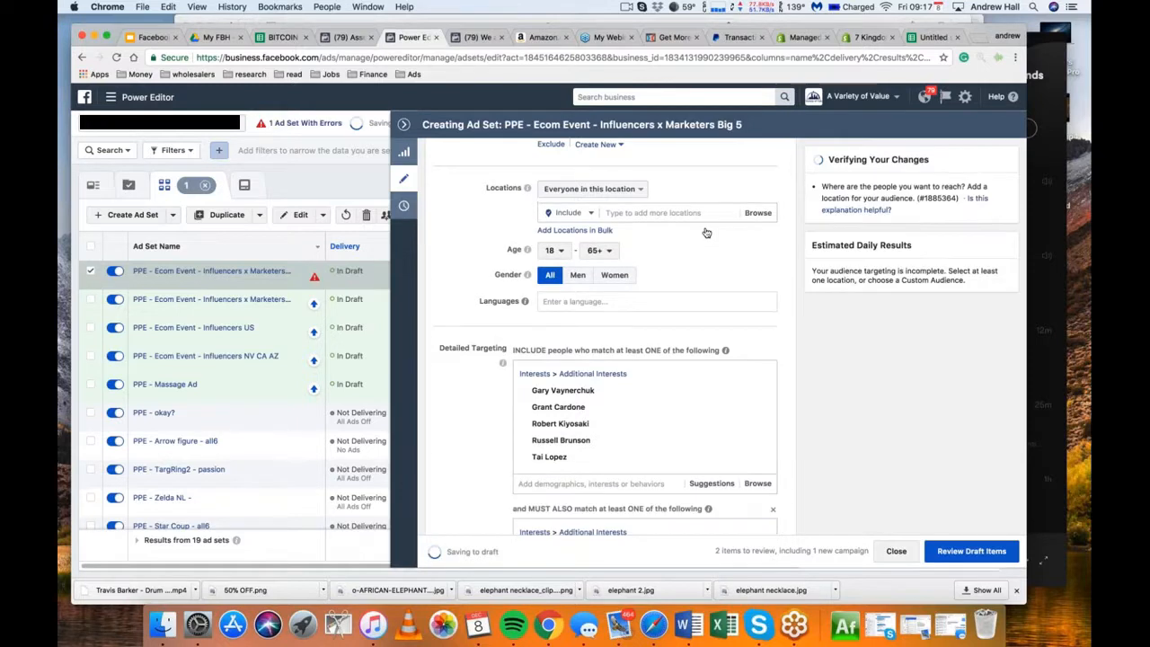
Add the country United States to the ad set's included locations
left_click(663, 212)
type("united states")
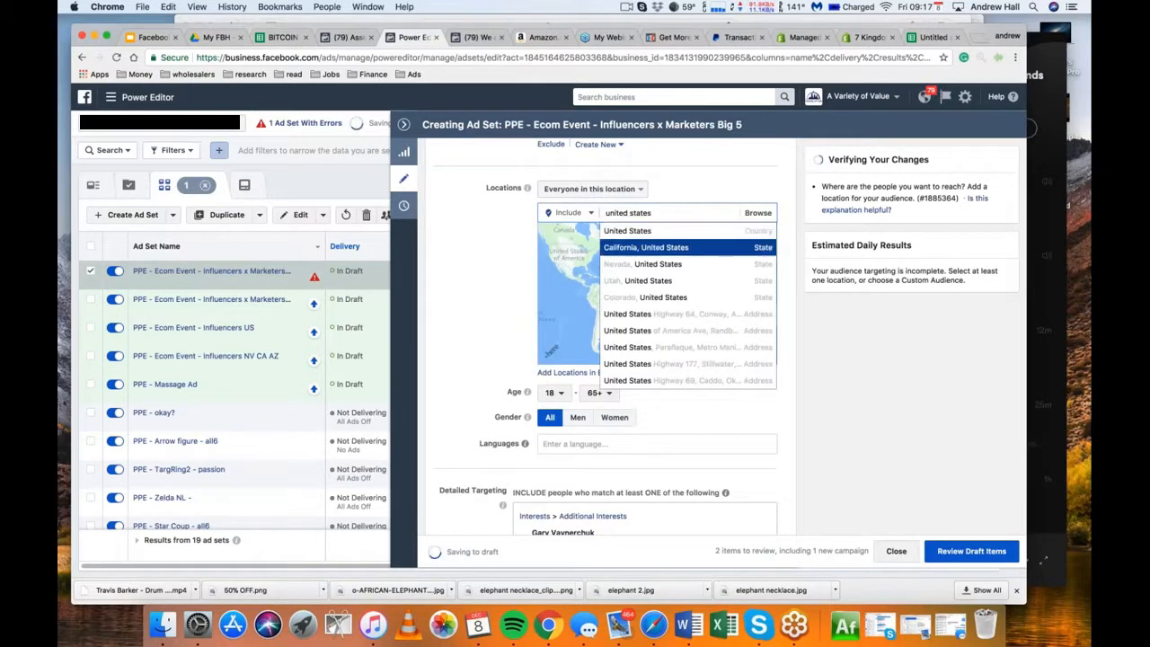
key("Up")
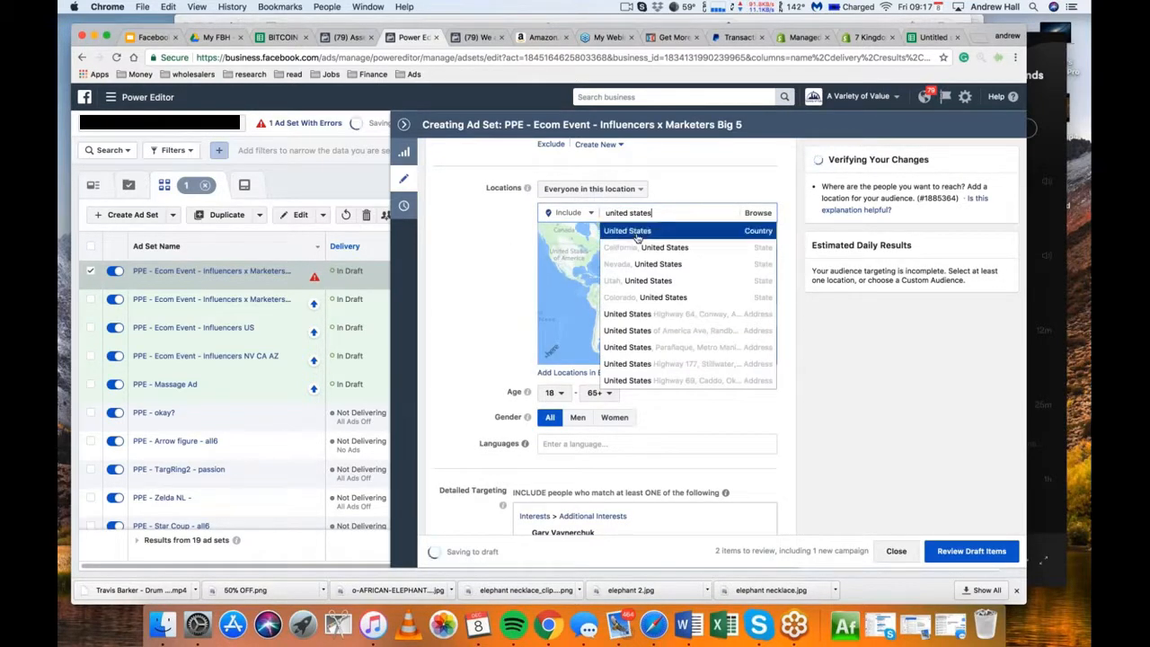
key("Return")
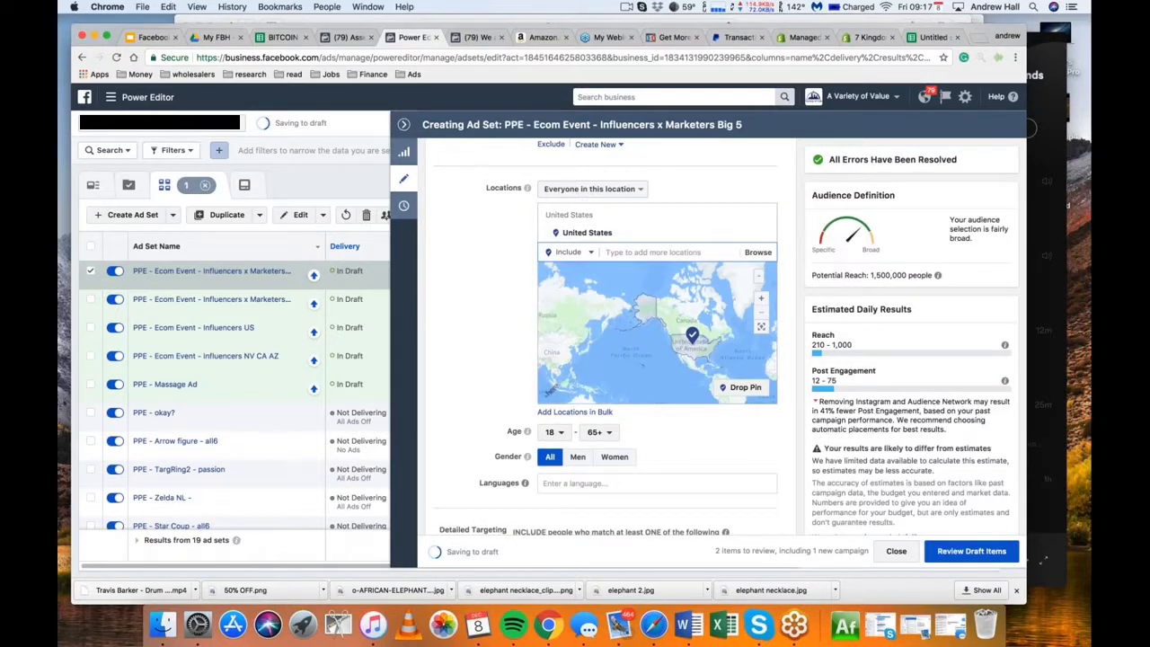
Remove both interest groups from the ad set's detailed targeting, including the must-also-match condition
scroll(611, 360, "down", 5)
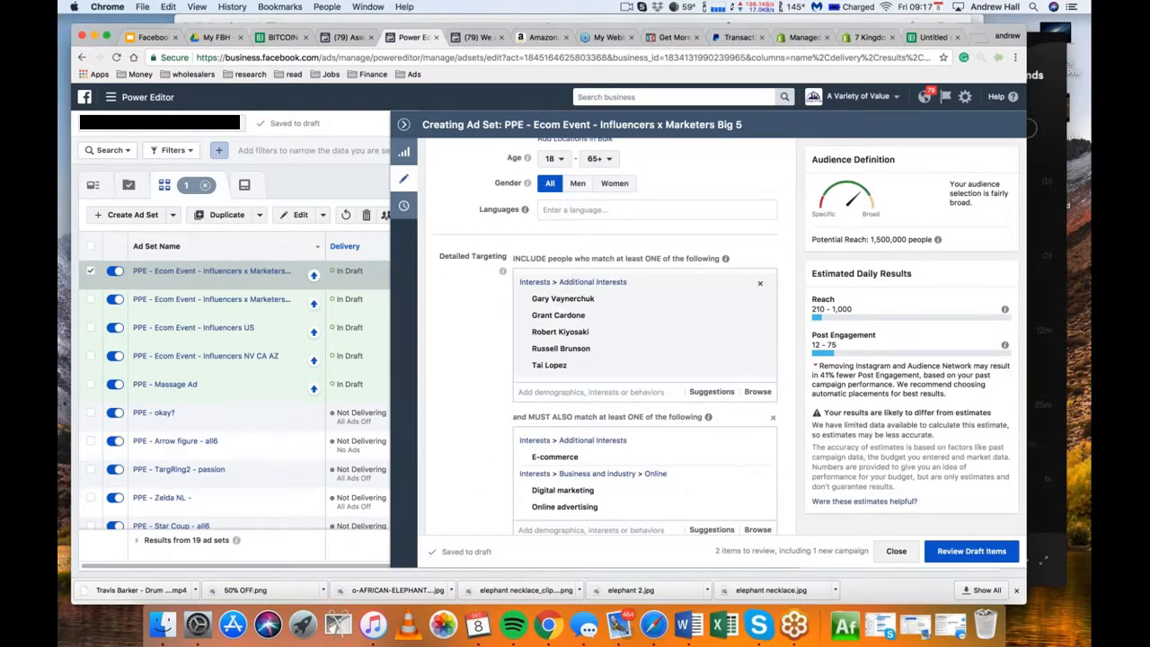
left_click(760, 283)
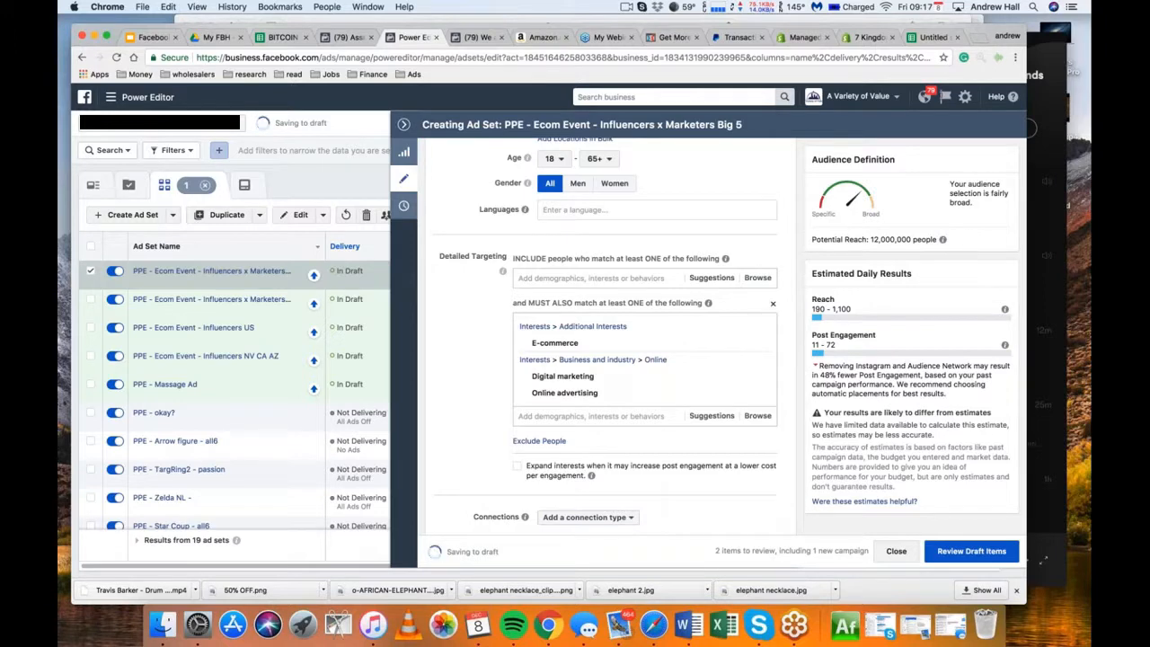
left_click(773, 303)
scroll(802, 242, "up", 3)
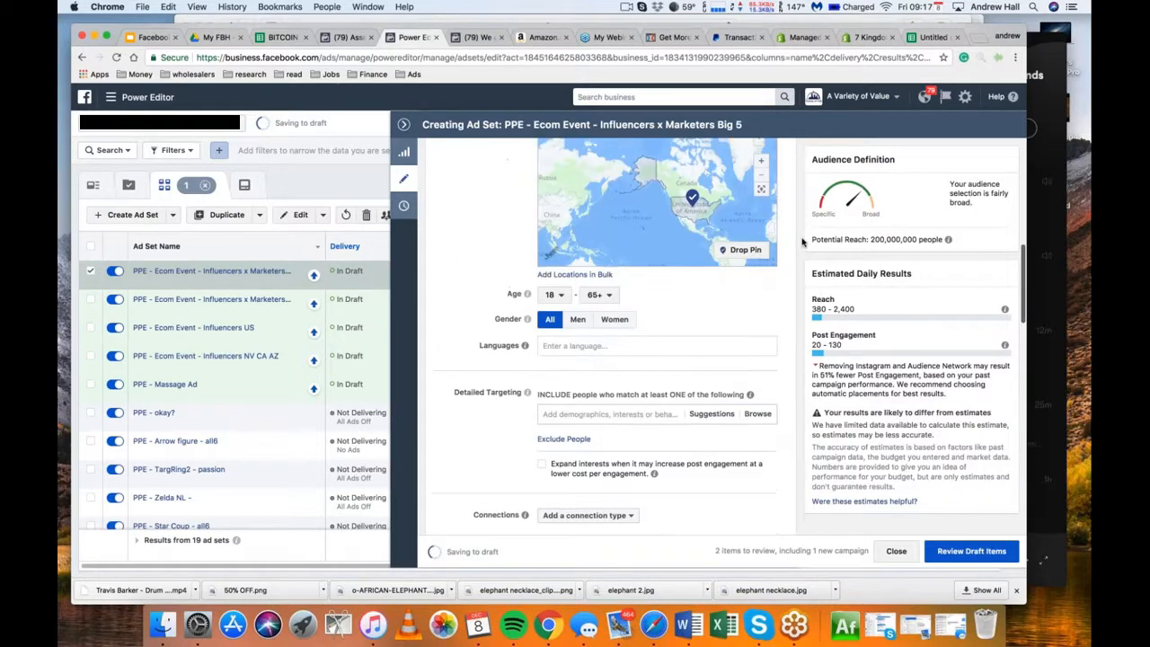
Check which custom and lookalike audiences are available for the ad set in the current ad account
scroll(802, 242, "up", 5)
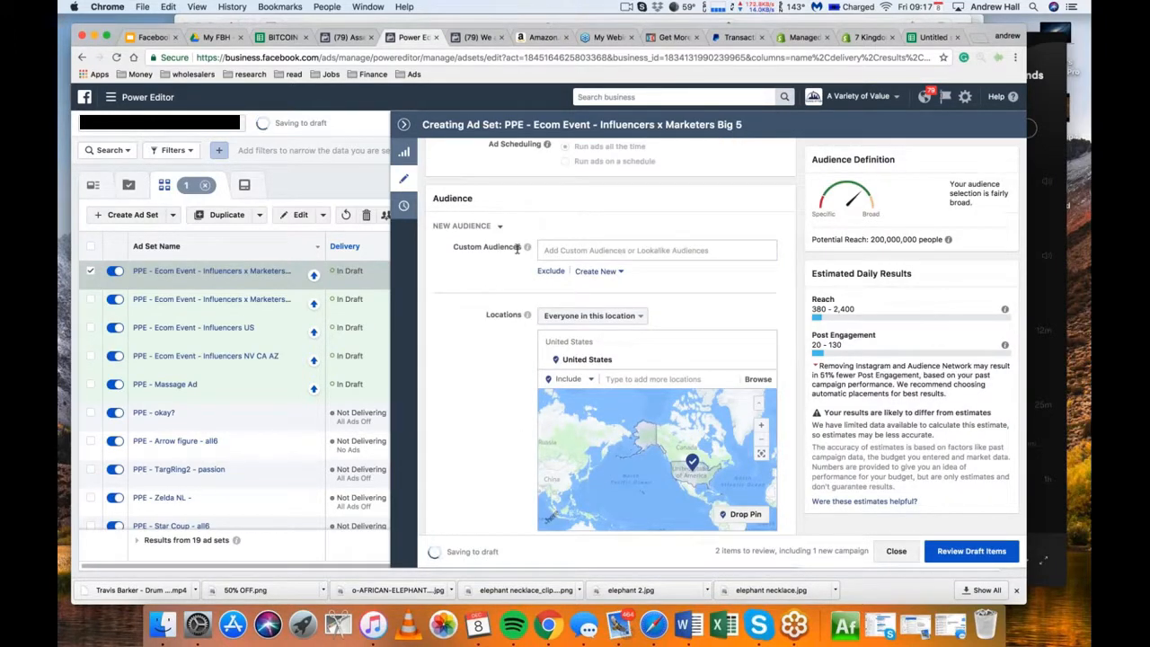
left_click(570, 250)
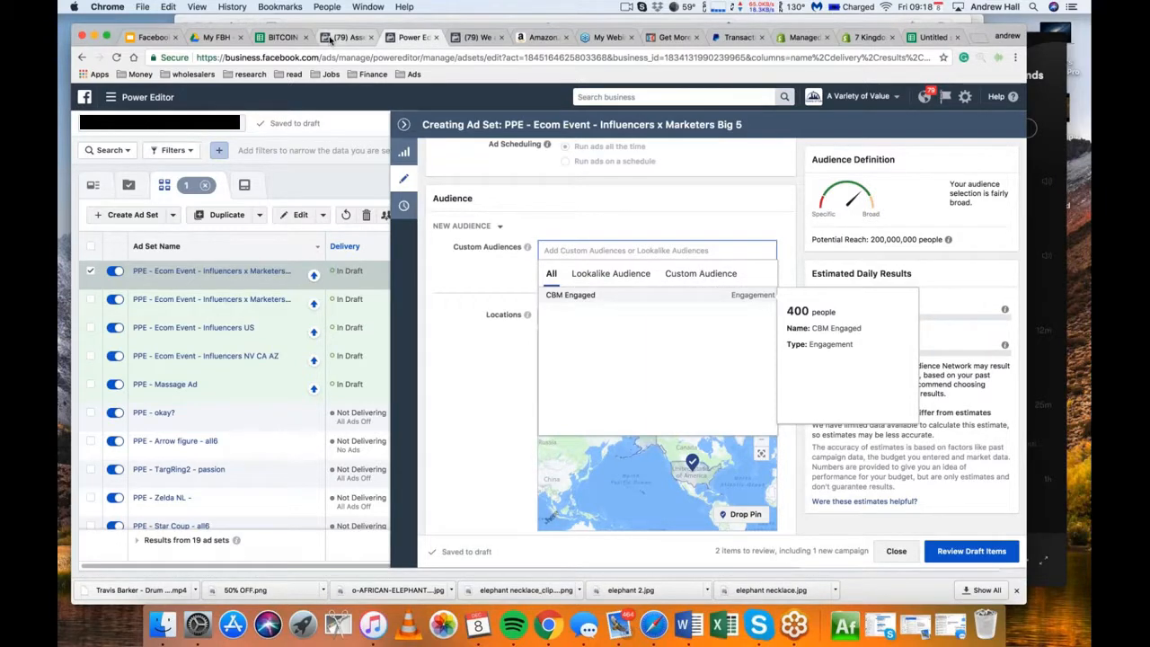
left_click(330, 38)
left_click(409, 38)
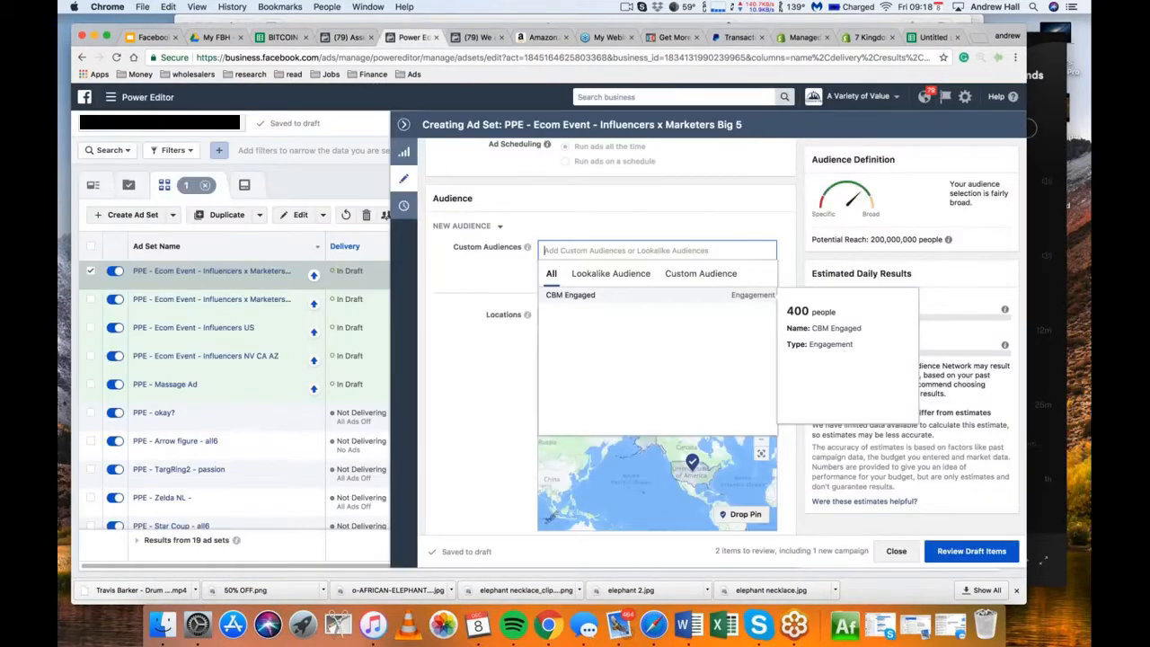
Switch Power Editor to the other ad account and open the draft ad set PPE - Elephant Necklace - Elephant x shop for editing
left_click(242, 123)
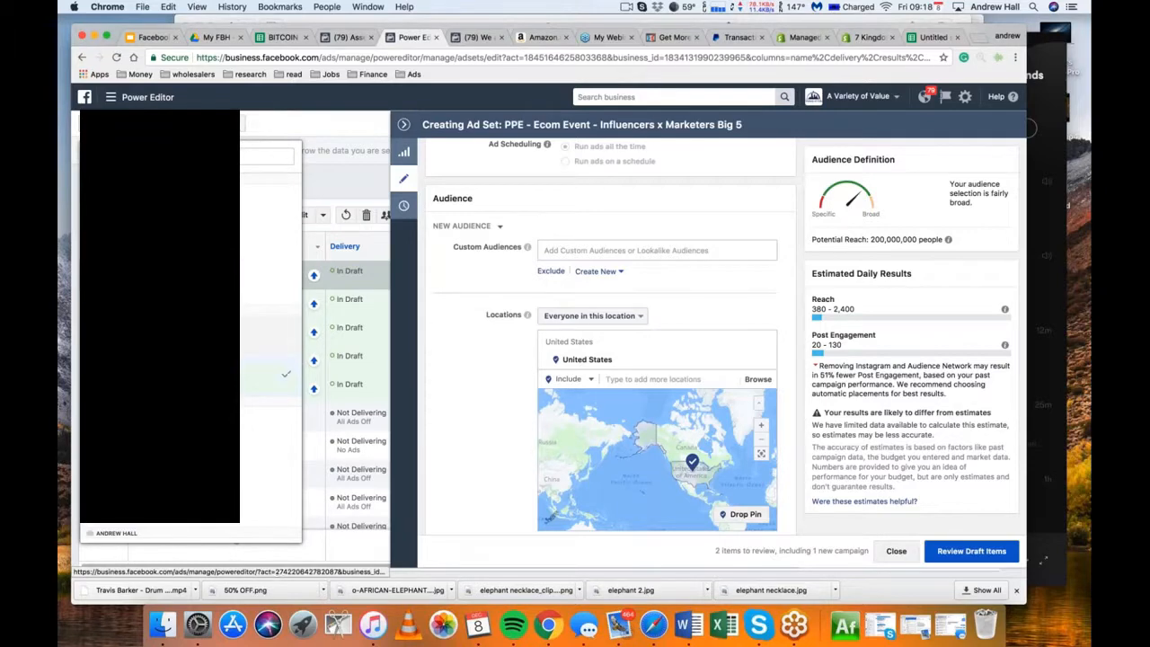
left_click(269, 334)
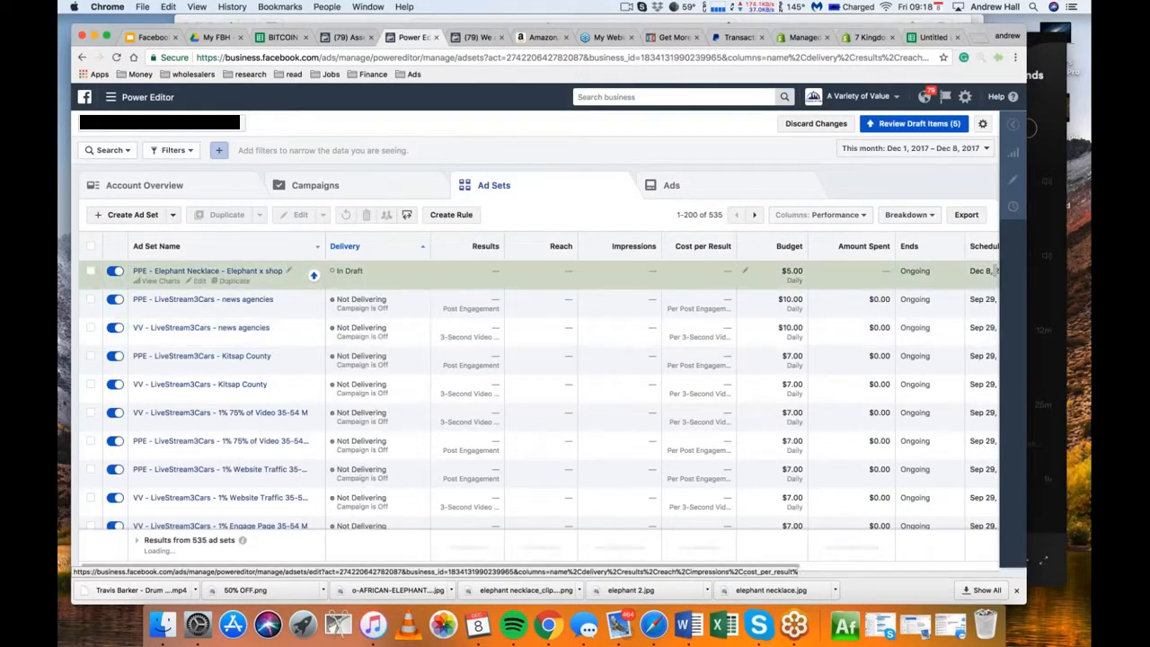
left_click(198, 282)
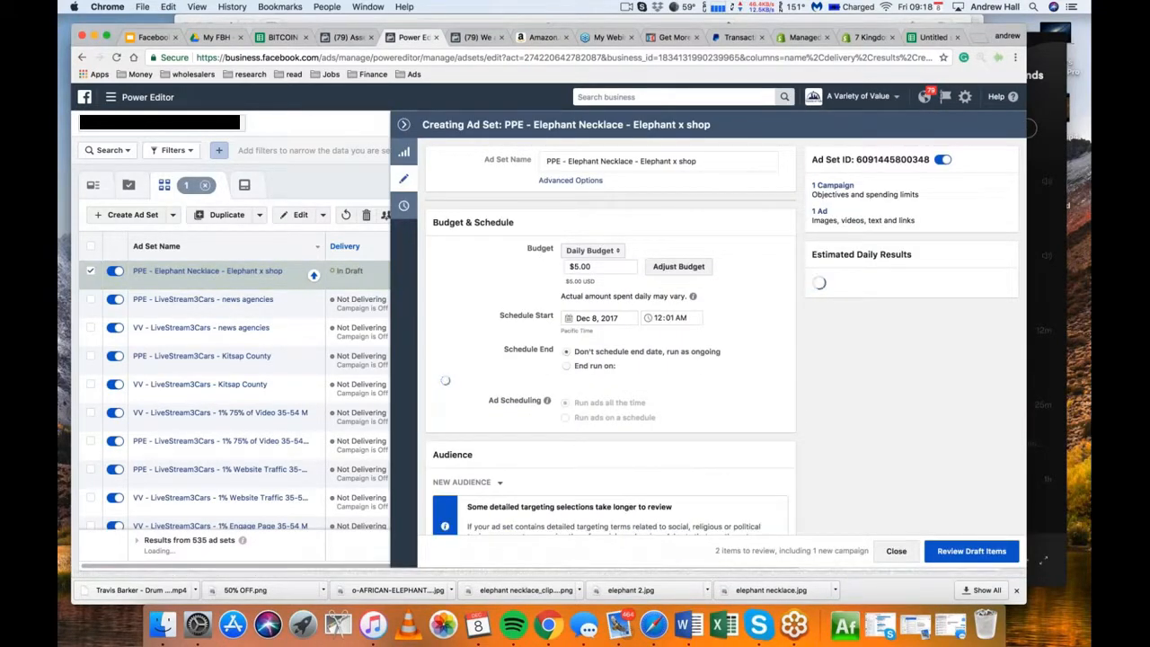
Add Lookalike (US, 1%) - Customers Test to the ad set's custom audiences
scroll(611, 359, "down", 5)
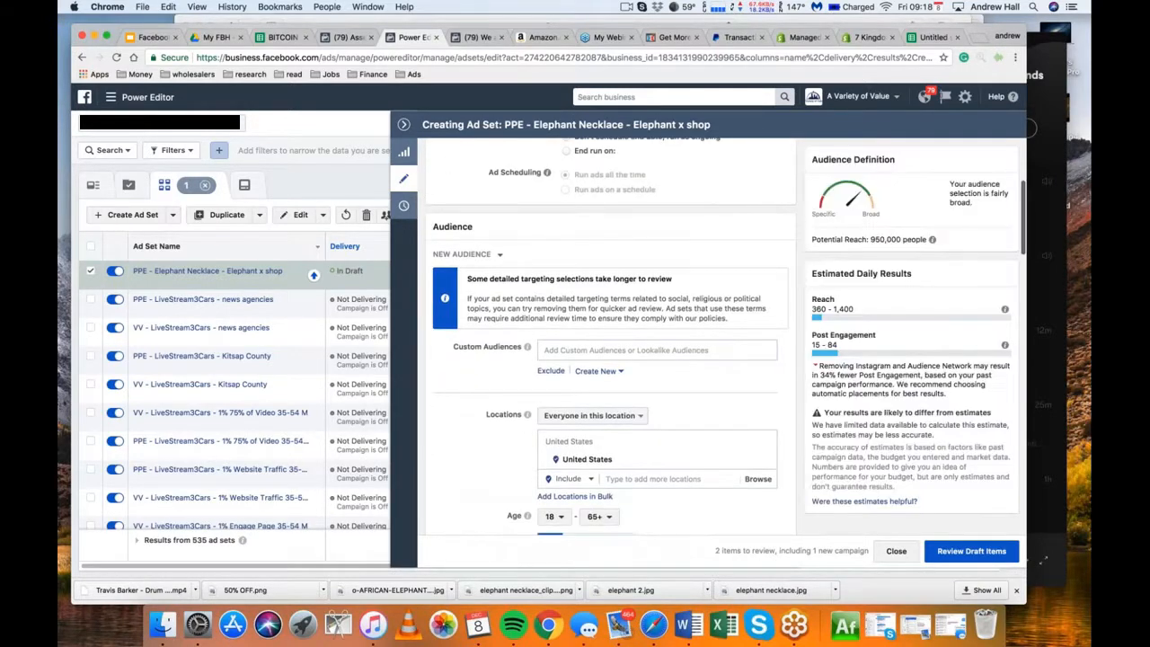
left_click(657, 350)
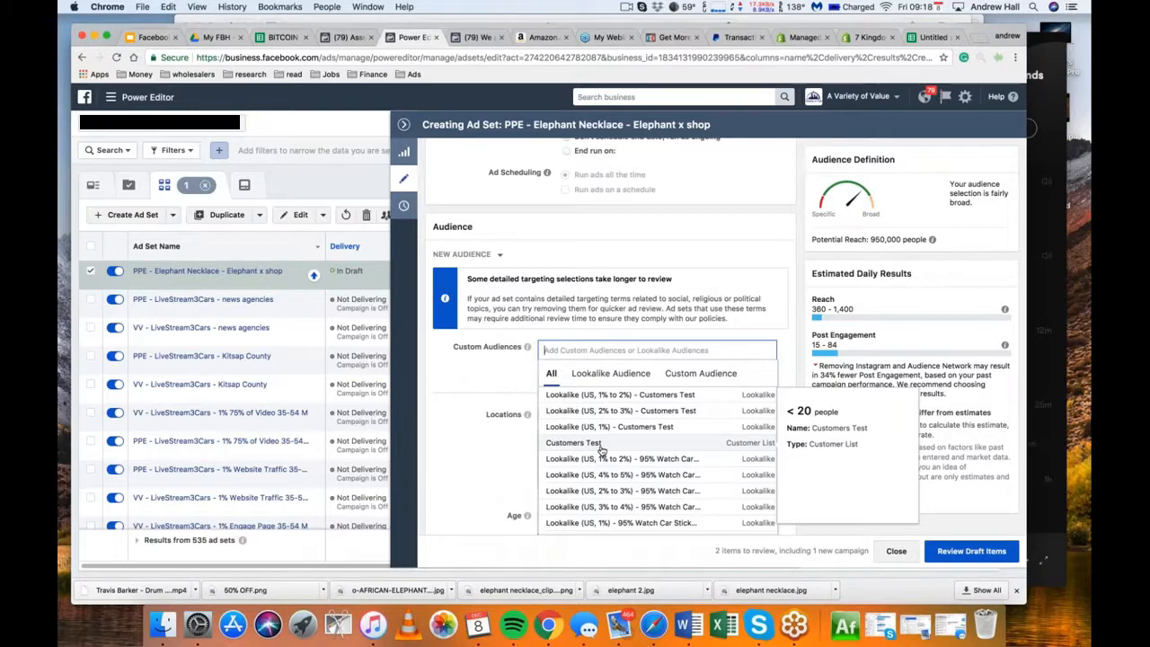
left_click(606, 431)
Remove the elephant interest group and the must-also-match condition from the ad set's detailed targeting
scroll(464, 439, "down", 3)
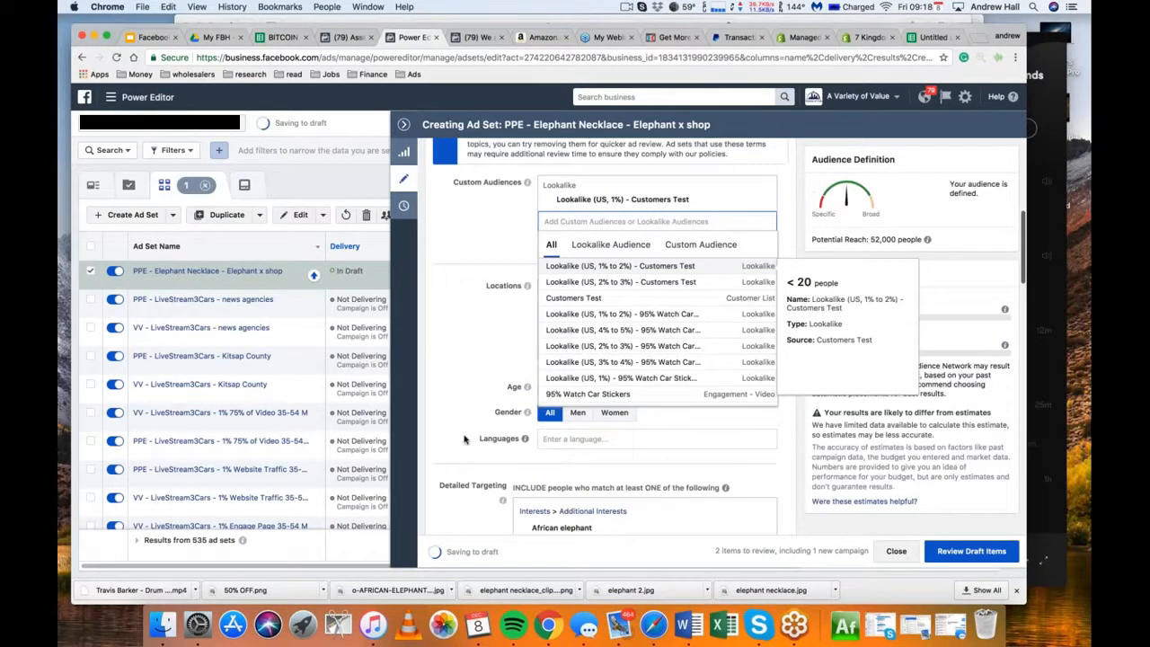
scroll(504, 439, "down", 2)
left_click(761, 407)
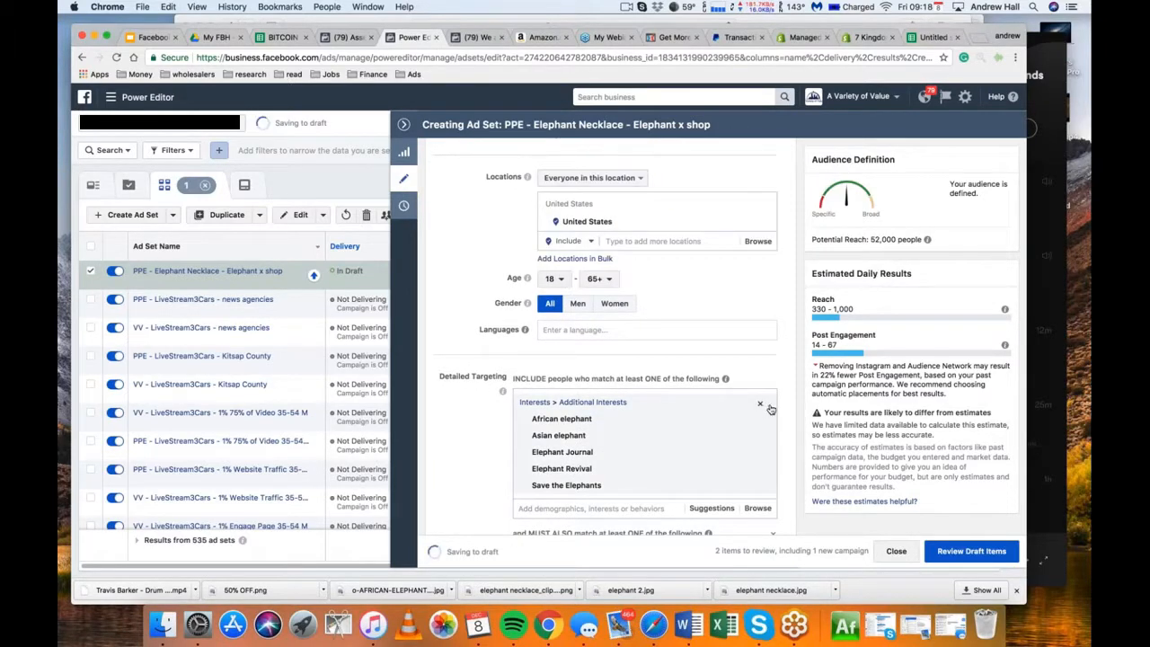
left_click(761, 407)
left_click(773, 424)
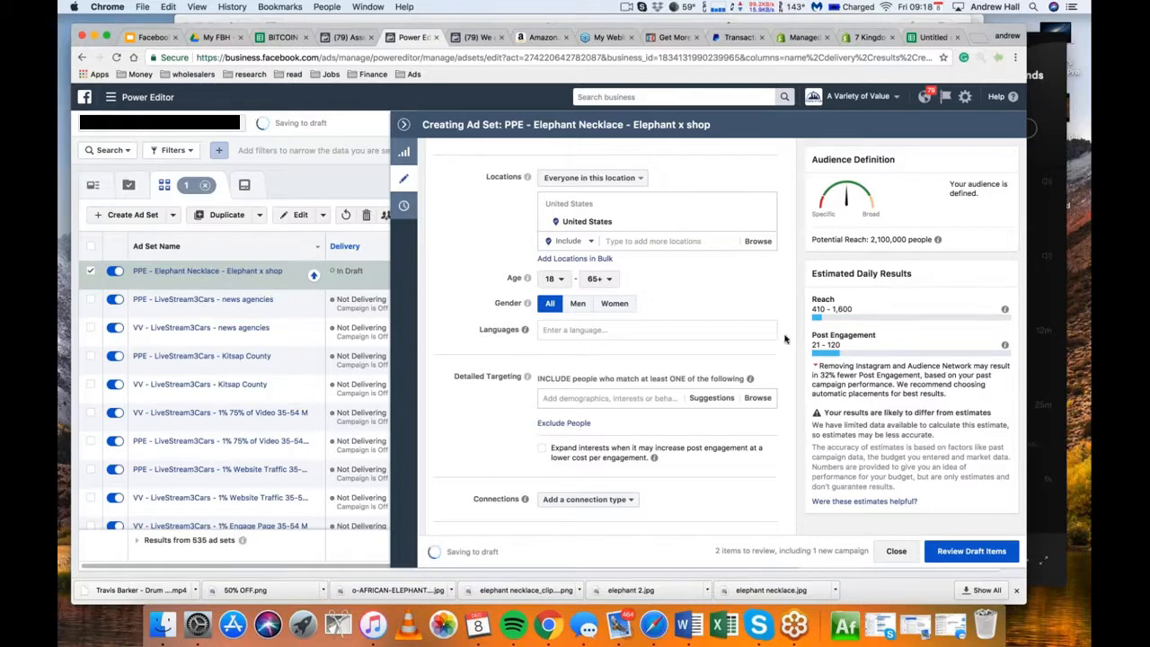
scroll(785, 338, "up", 5)
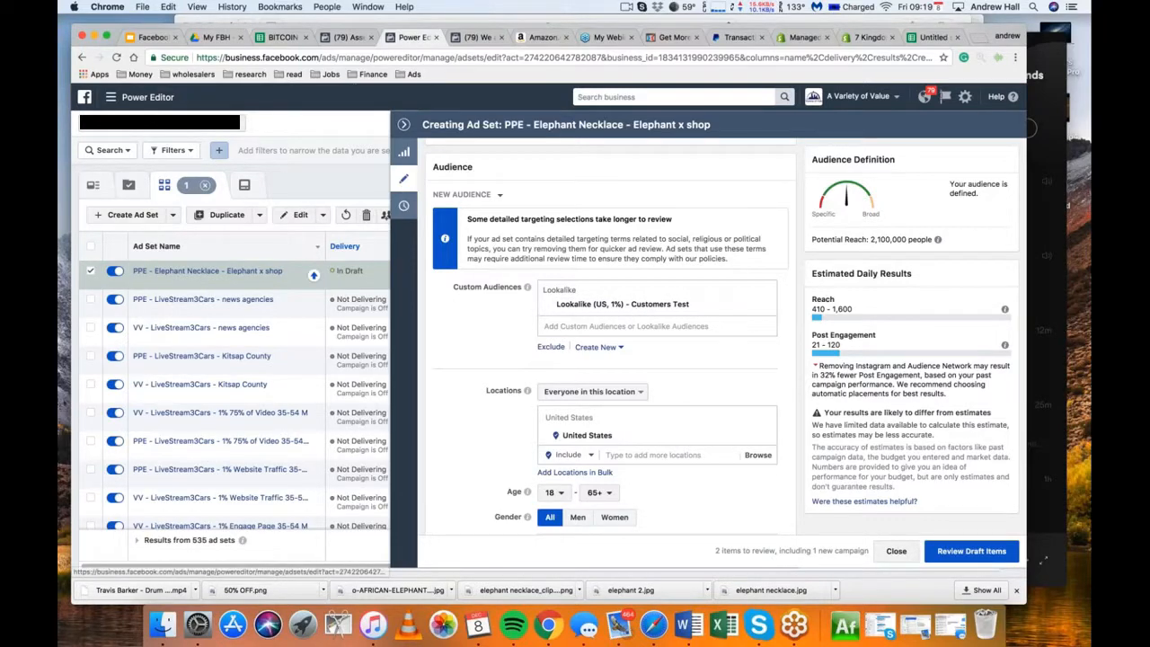
Open Audience Insights in place of the Facebook page and start with the Everyone on Facebook audience
left_click(113, 98)
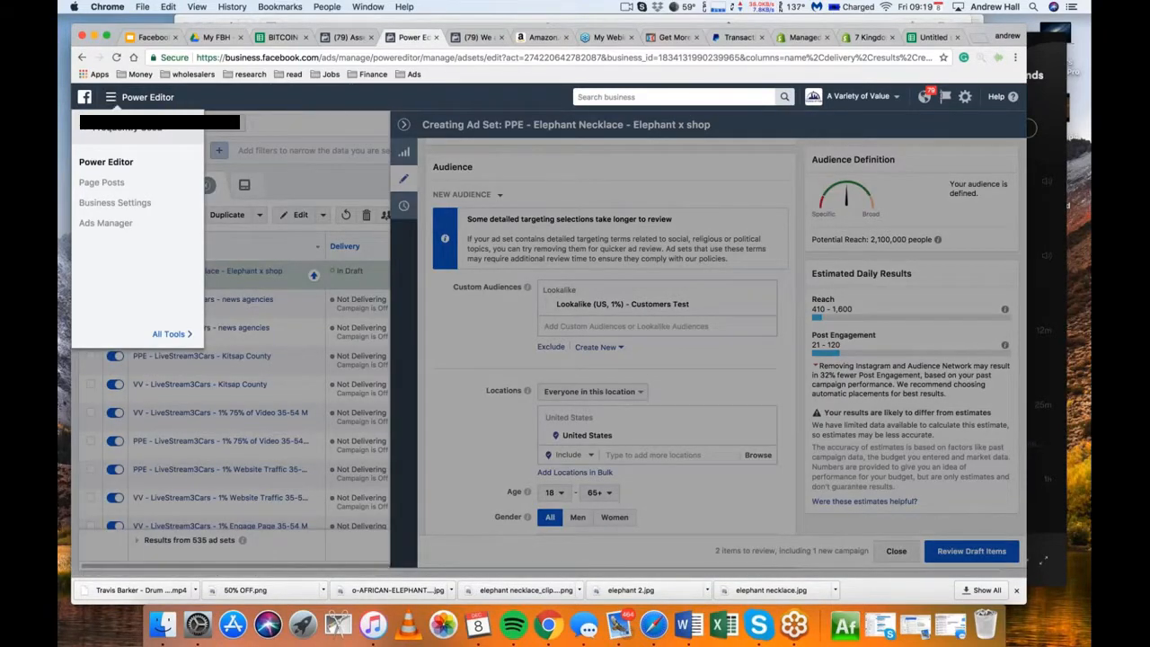
left_click(466, 39)
left_click(111, 98)
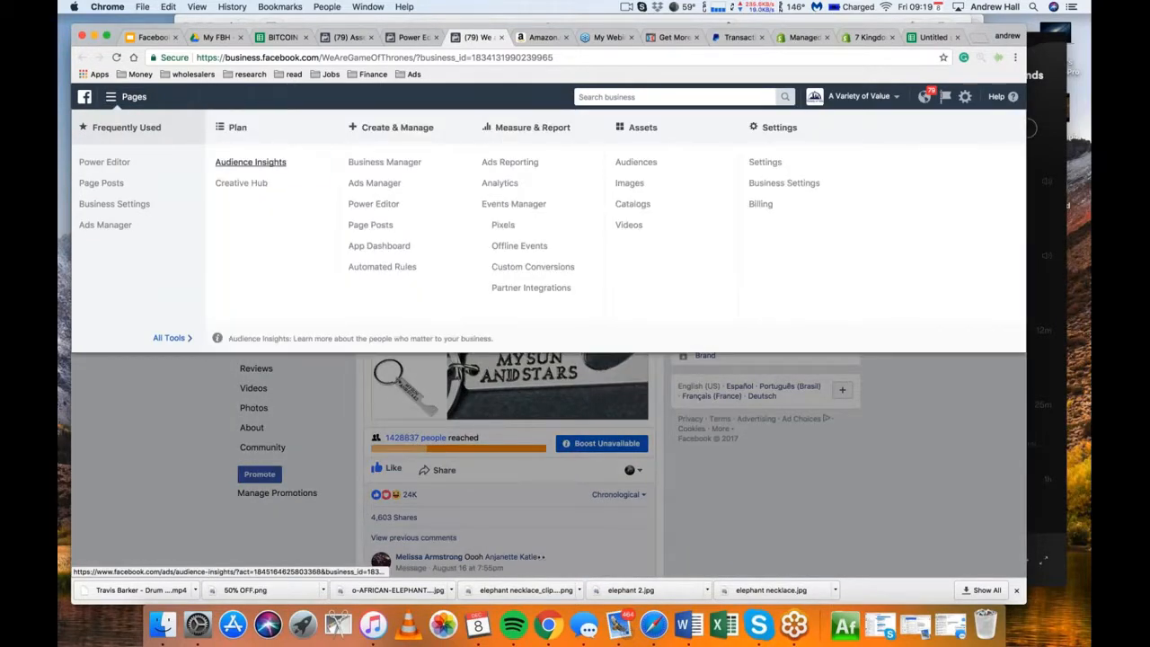
left_click(251, 162)
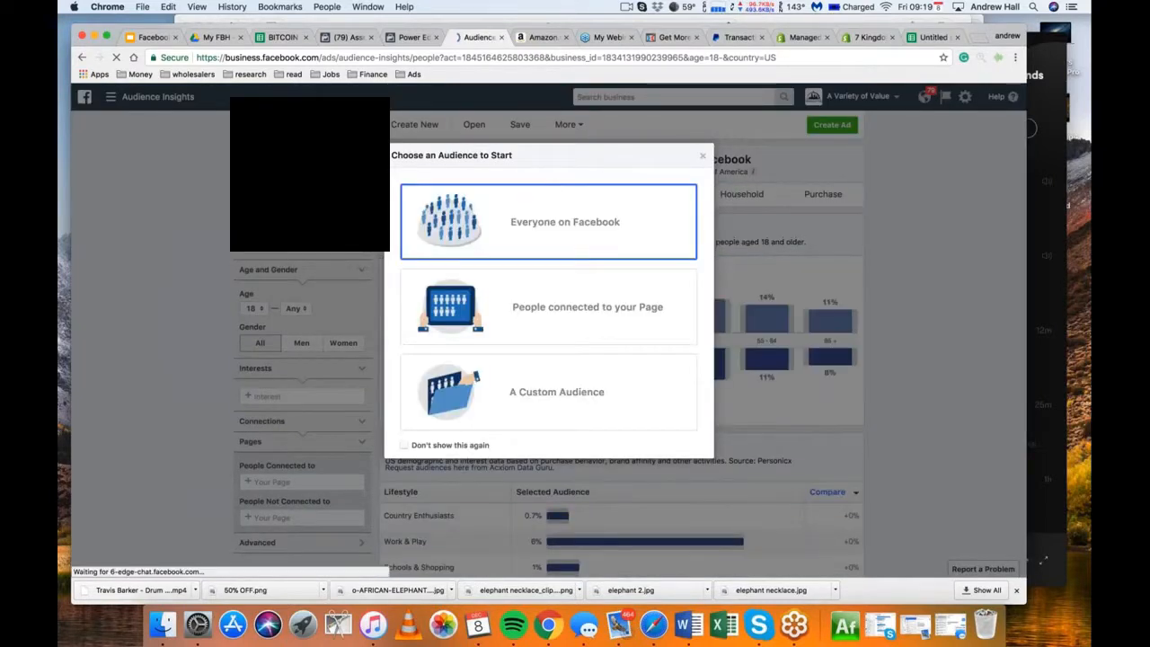
left_click(499, 229)
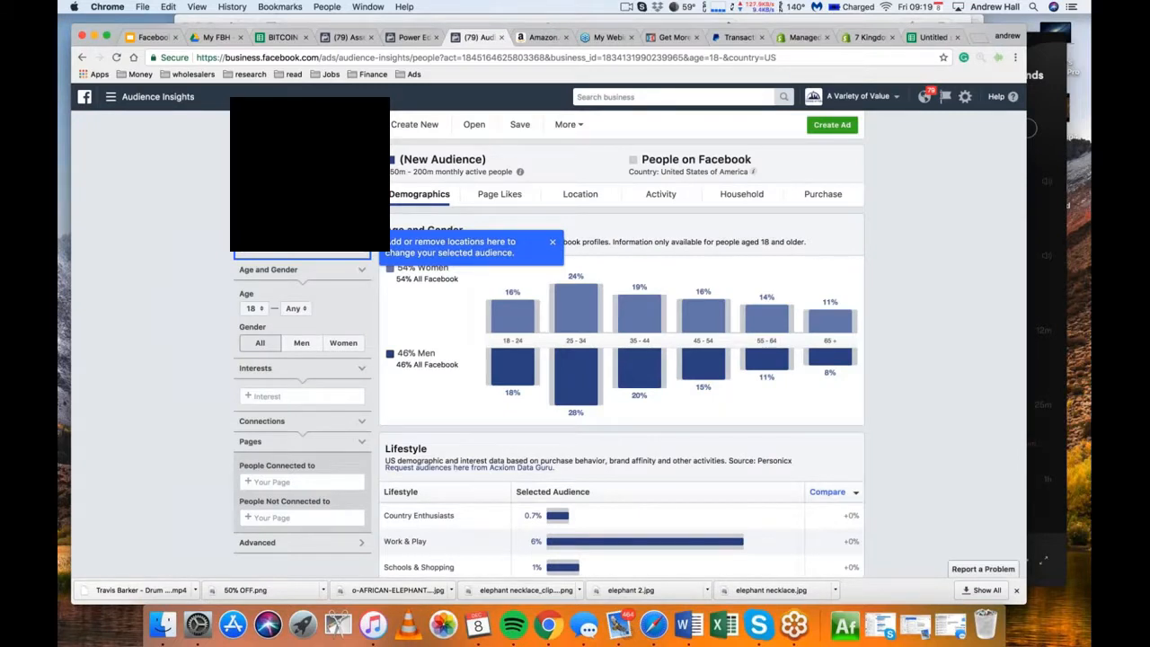
Switch Audience Insights to the ad account holding the customer audiences and check its saved audiences without opening one
left_click(304, 158)
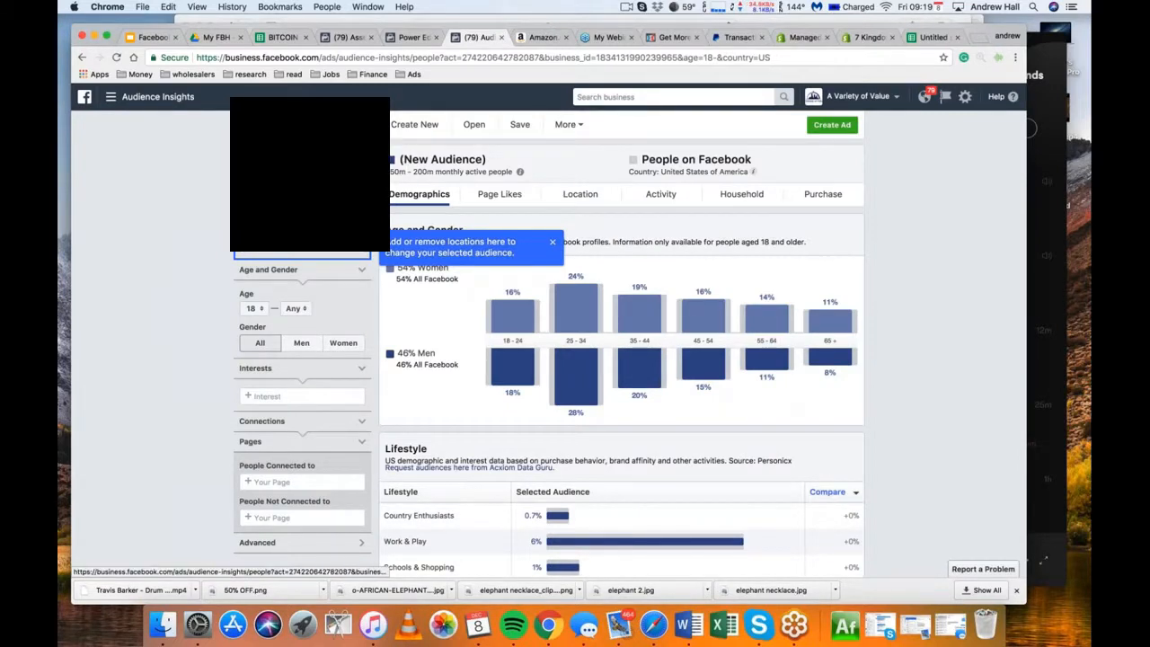
scroll(197, 205, "down", 1)
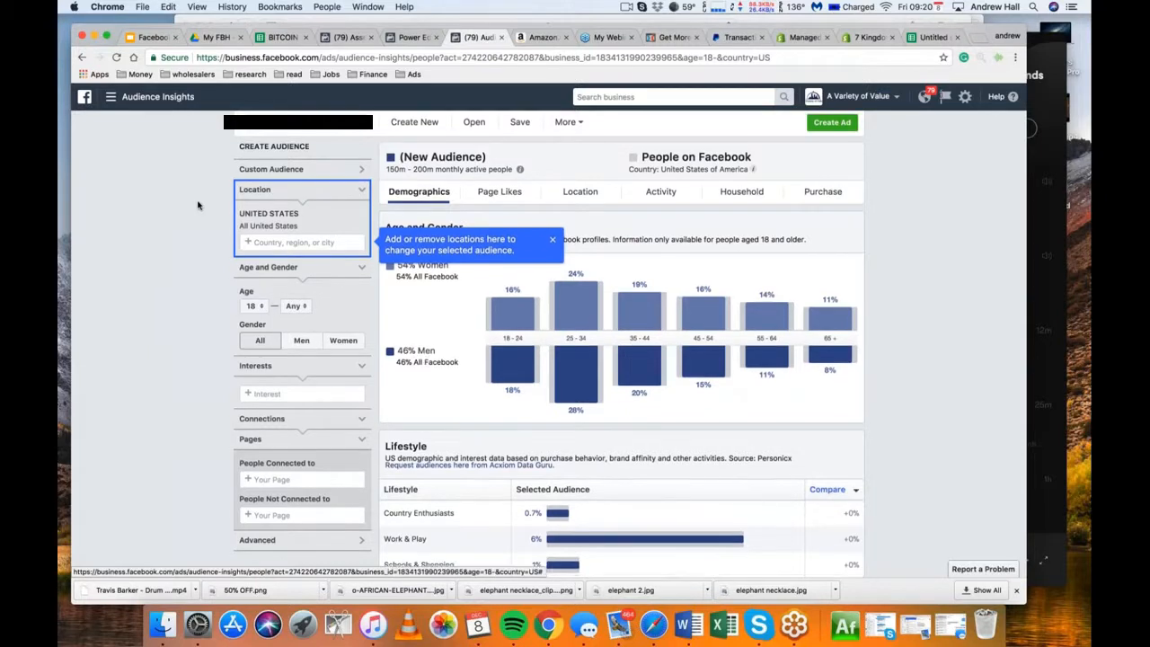
scroll(198, 204, "down", 2)
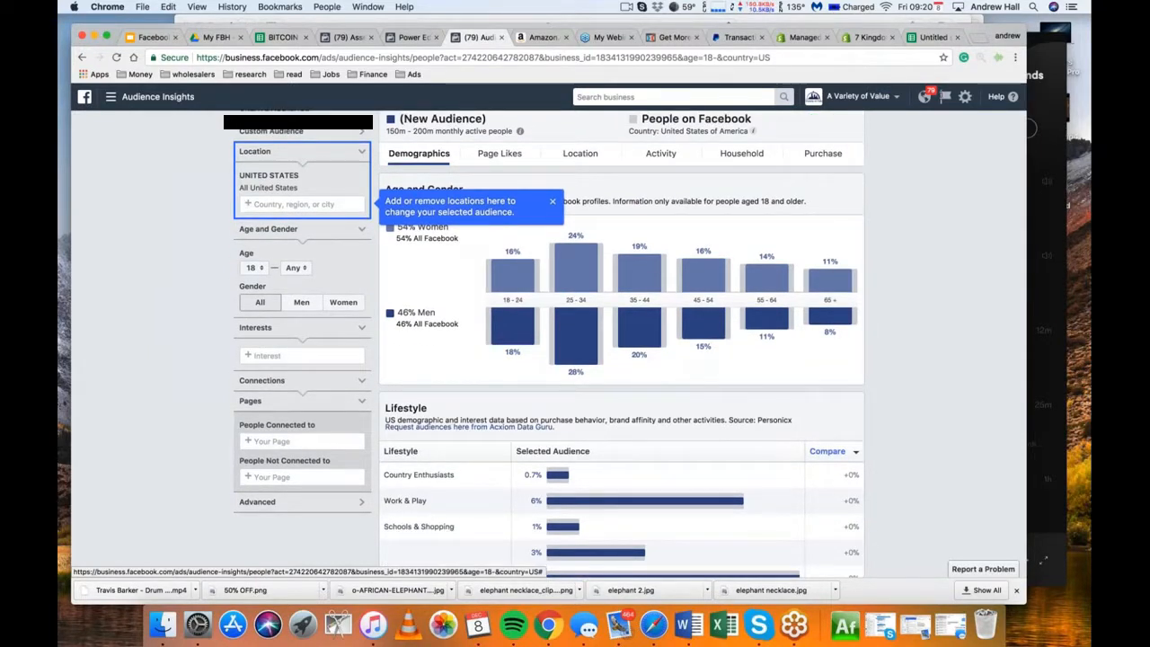
scroll(182, 326, "up", 2)
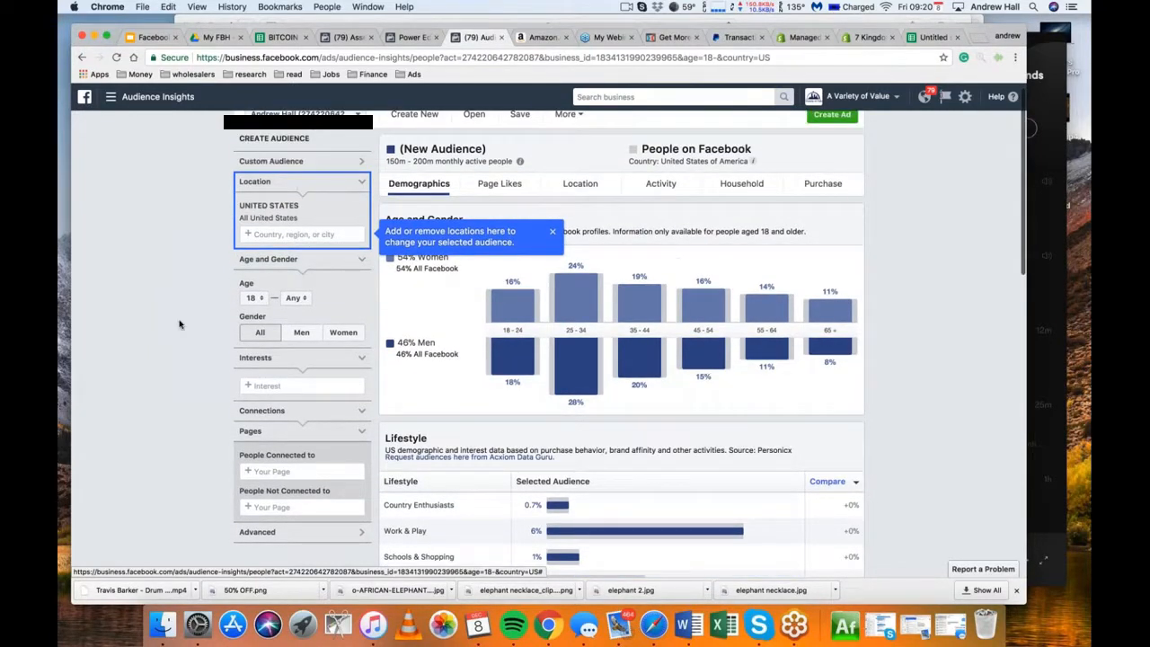
left_click(464, 129)
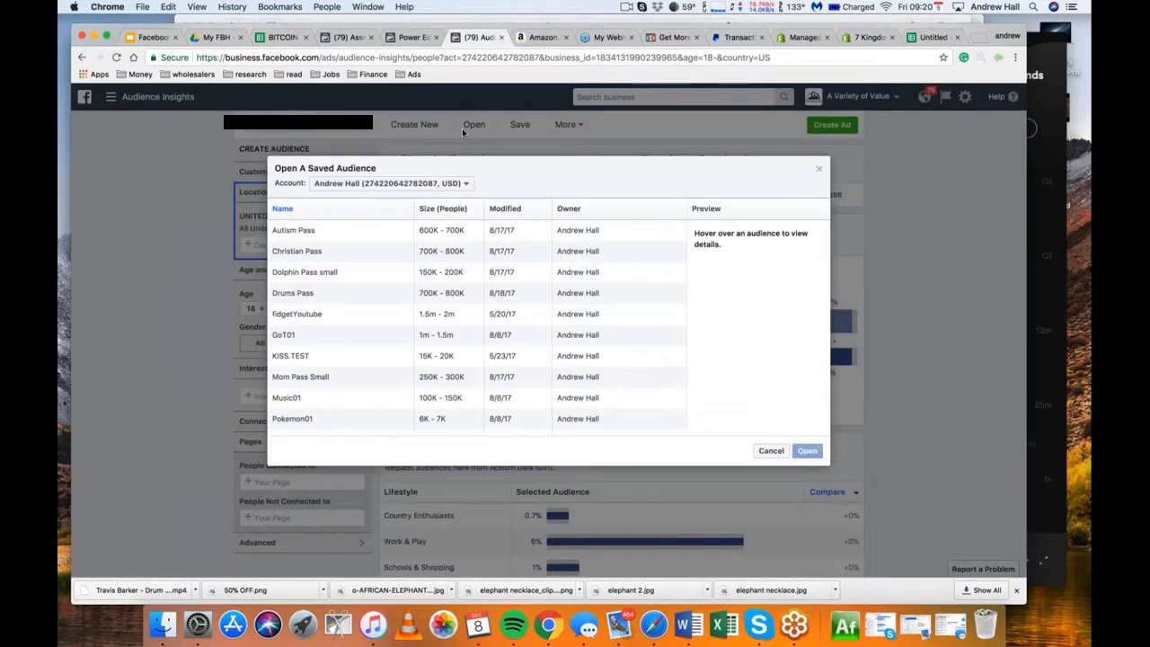
left_click(818, 168)
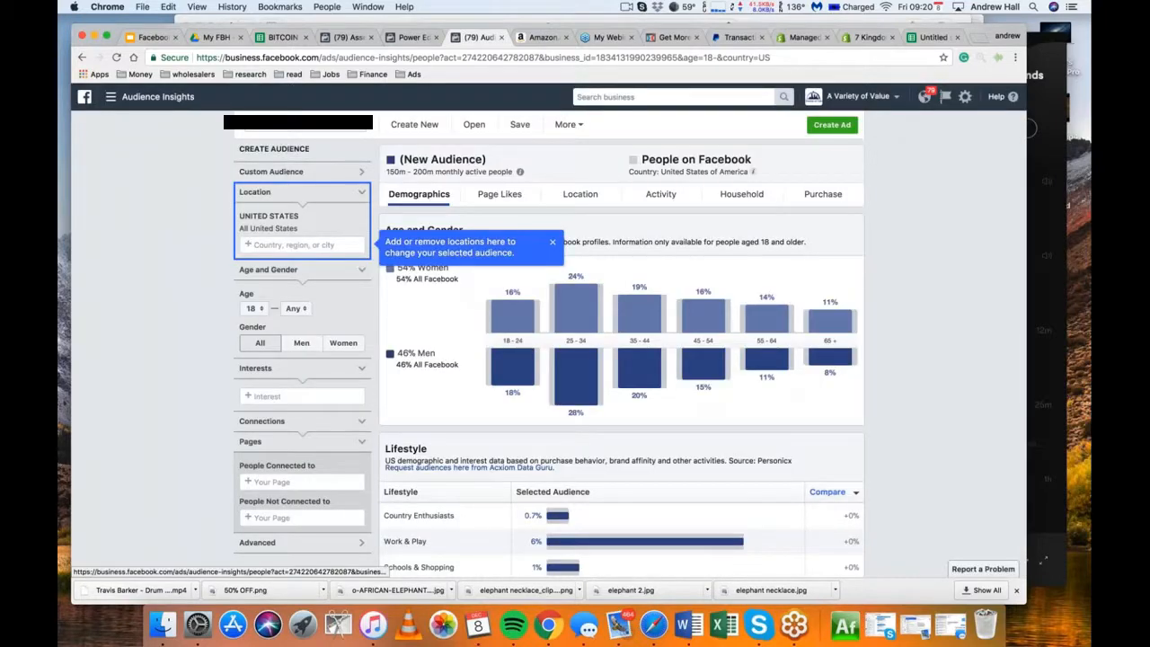
Look for the Customers Test audience among the custom audiences offered in Audience Insights
left_click(355, 174)
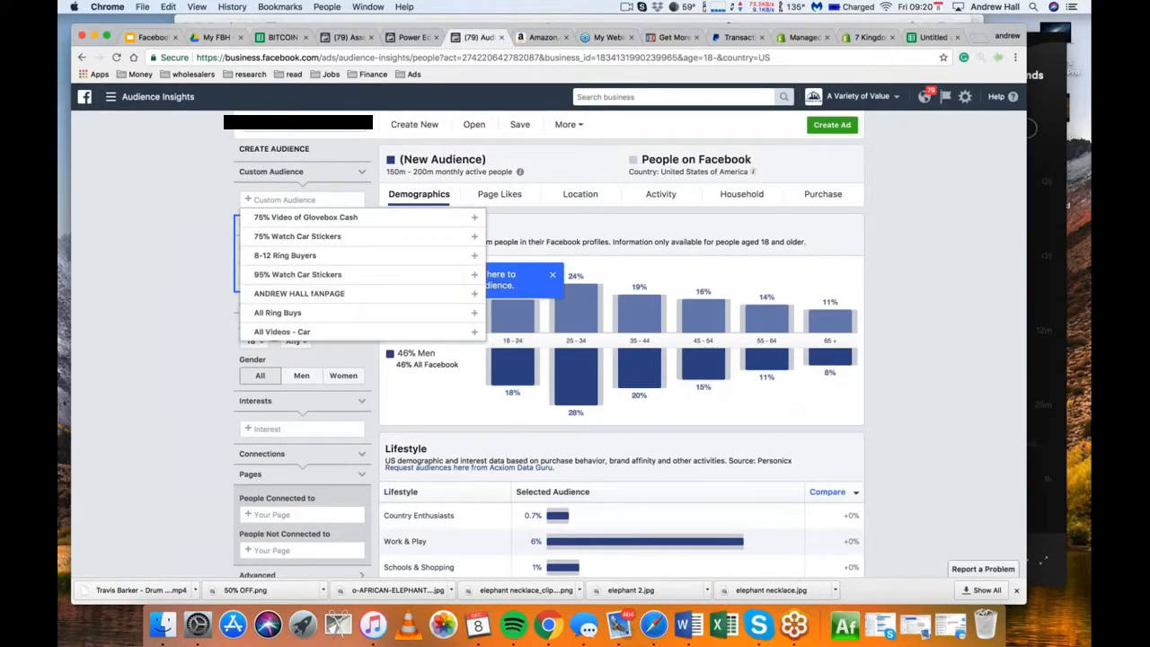
scroll(319, 278, "down", 3)
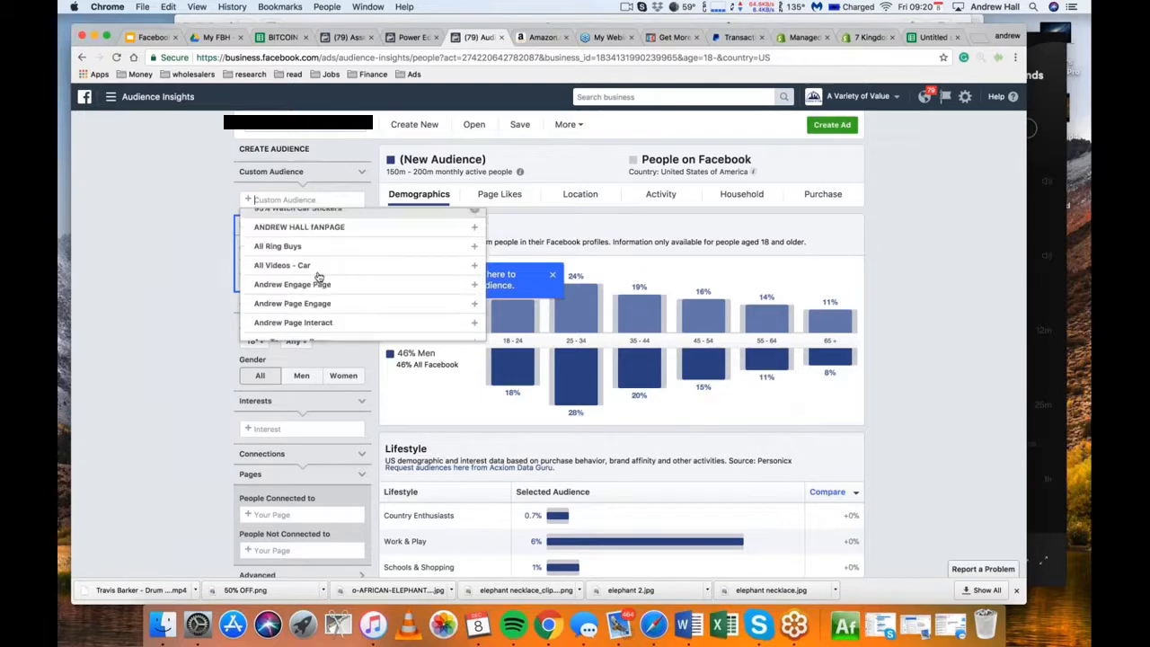
scroll(318, 278, "down", 1)
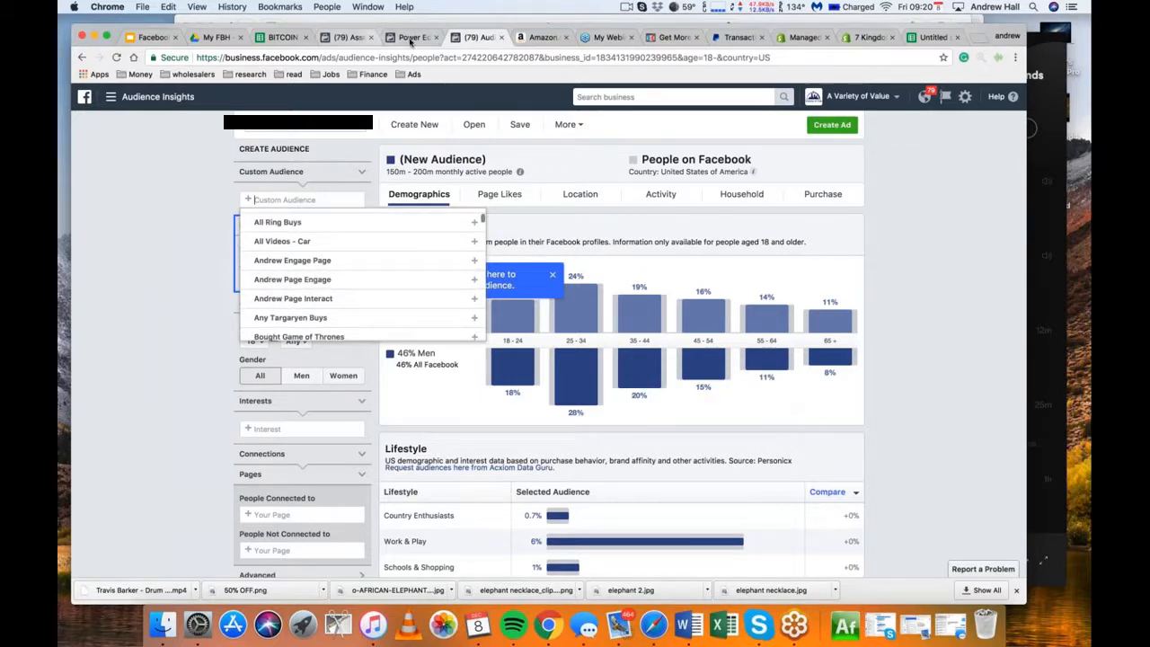
left_click(409, 38)
left_click(473, 36)
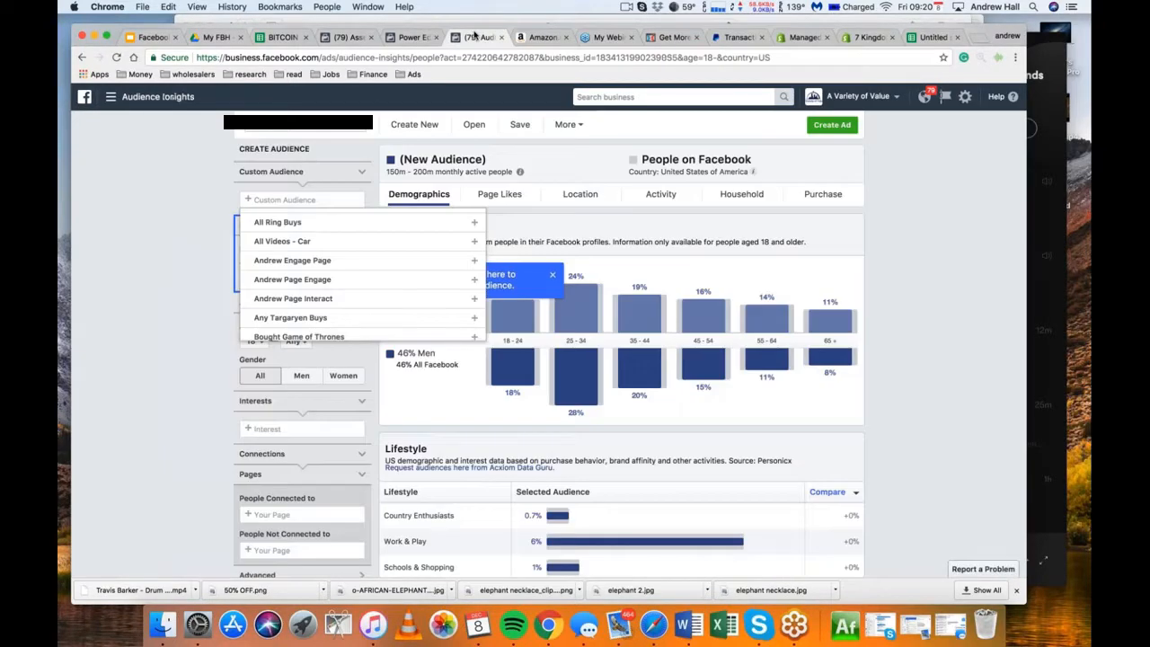
scroll(314, 270, "down", 3)
scroll(349, 275, "down", 1)
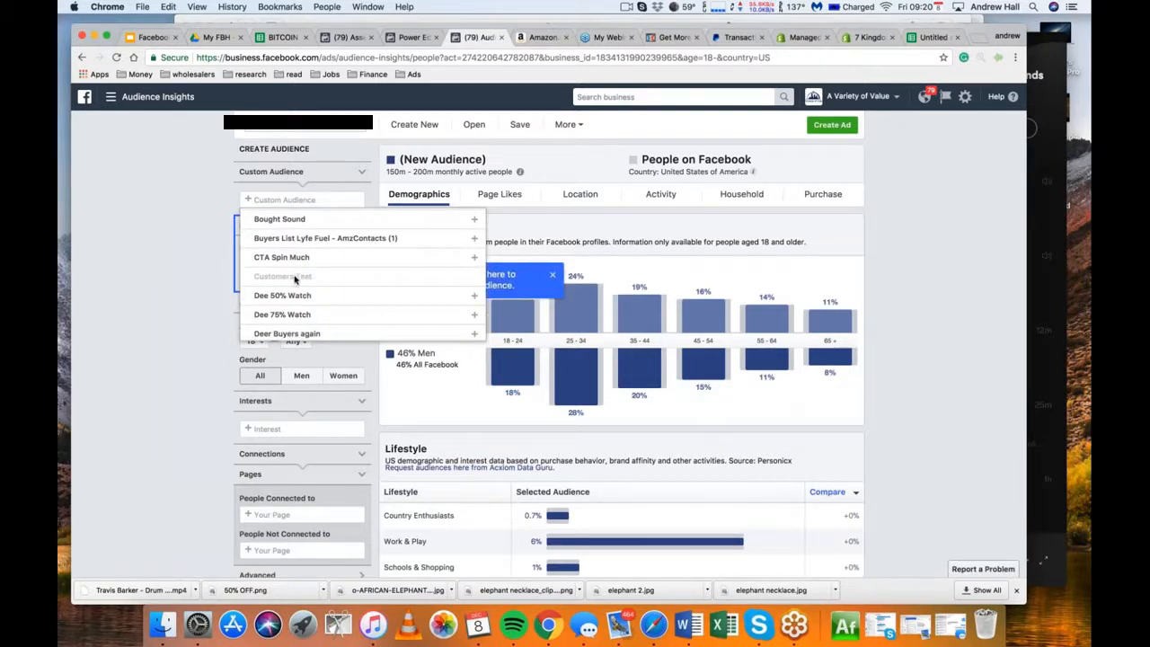
Add the custom audience FidgetLookalike to the new audience in Audience Insights
scroll(354, 269, "up", 5)
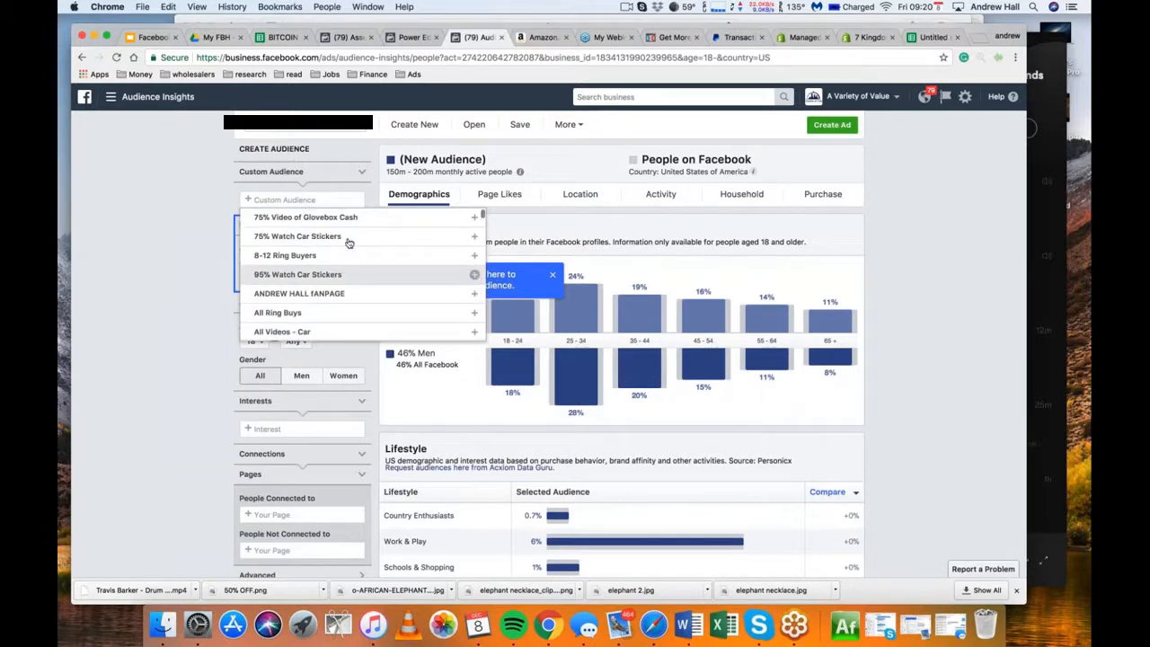
scroll(363, 274, "down", 10)
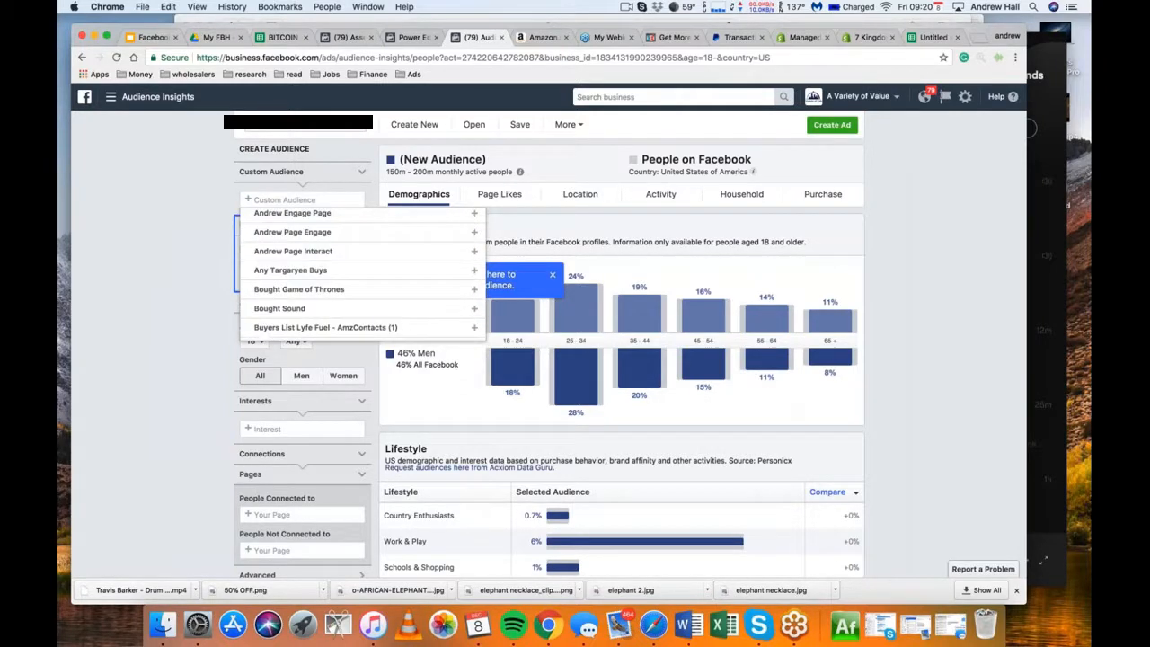
scroll(360, 306, "down", 5)
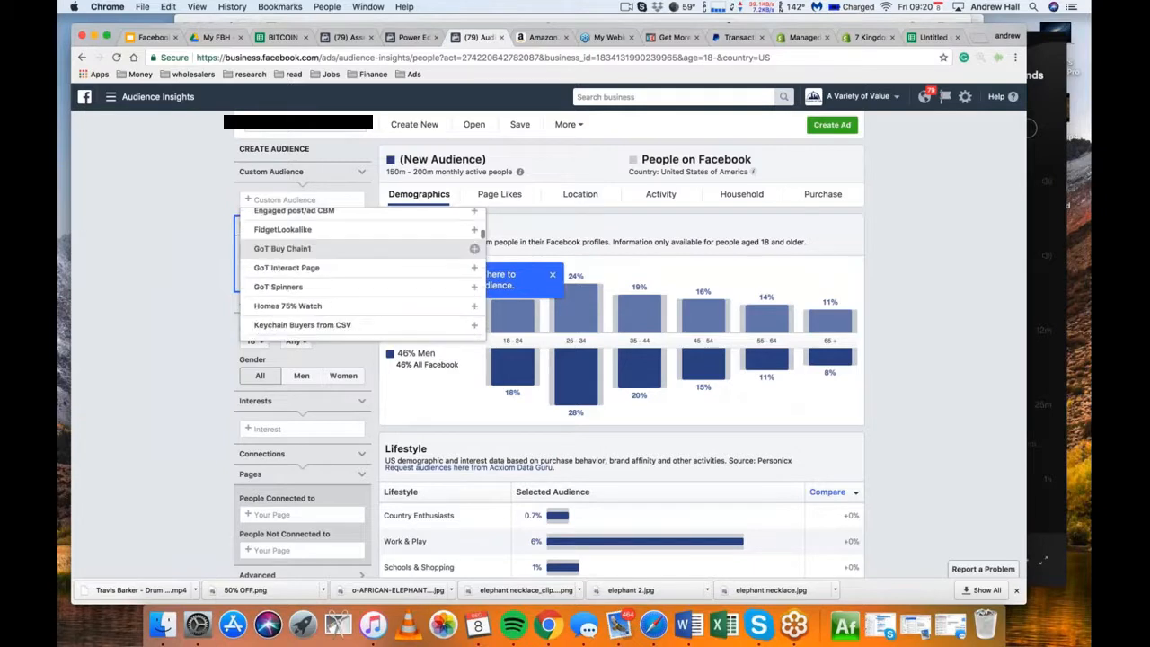
scroll(360, 305, "up", 2)
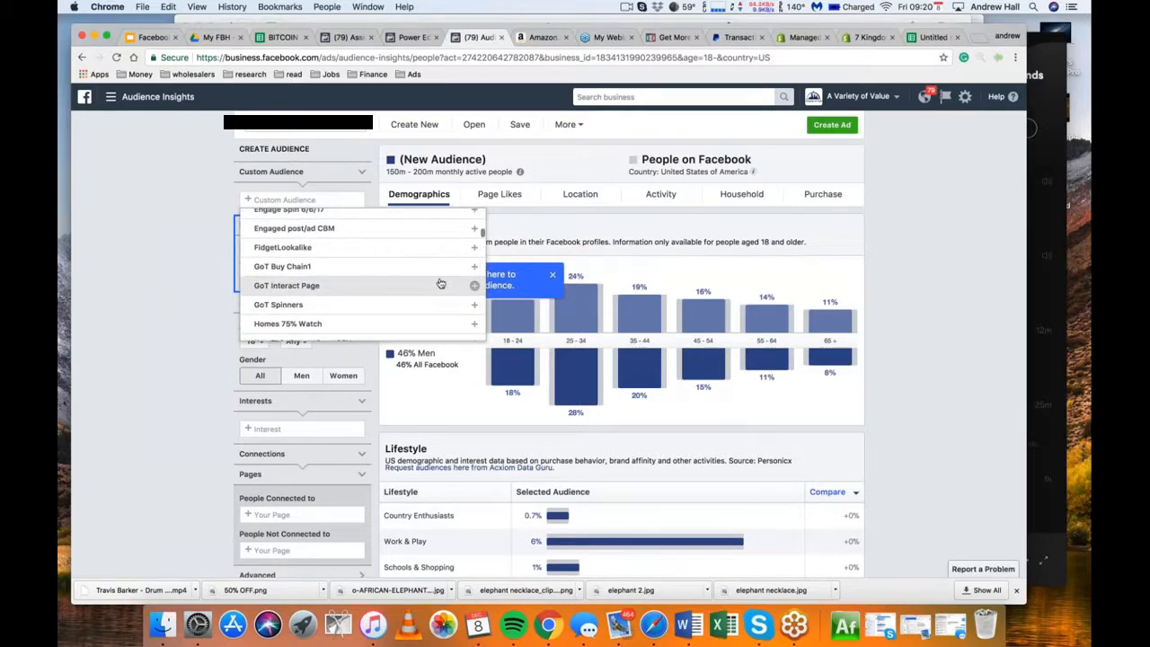
scroll(440, 284, "up", 1)
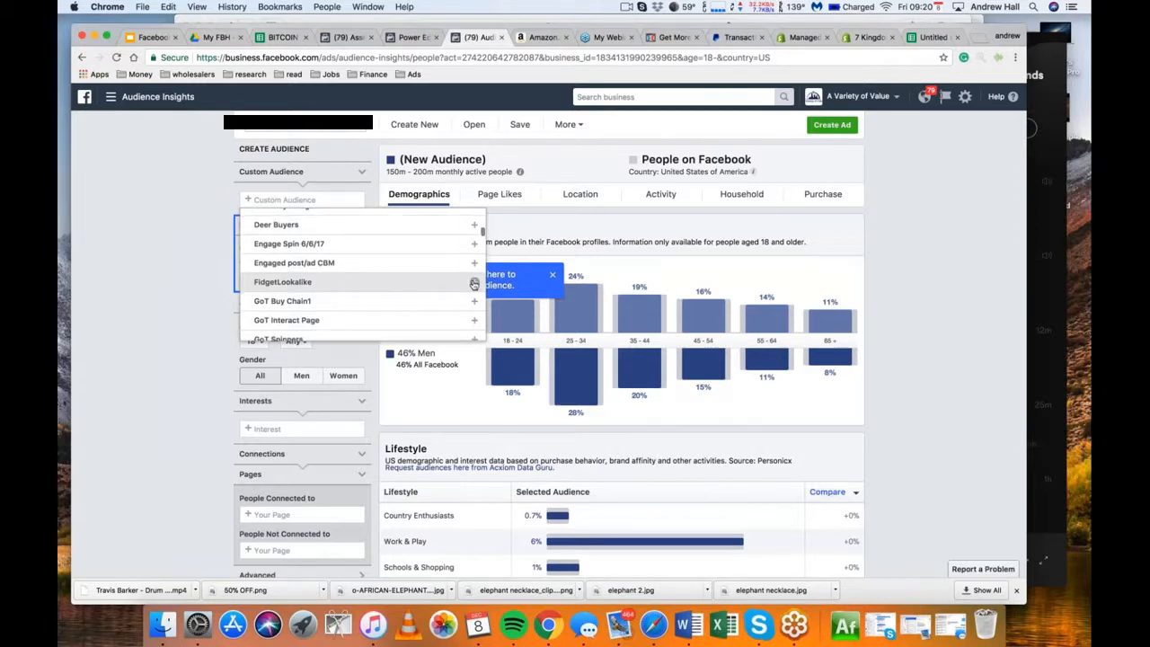
left_click(440, 284)
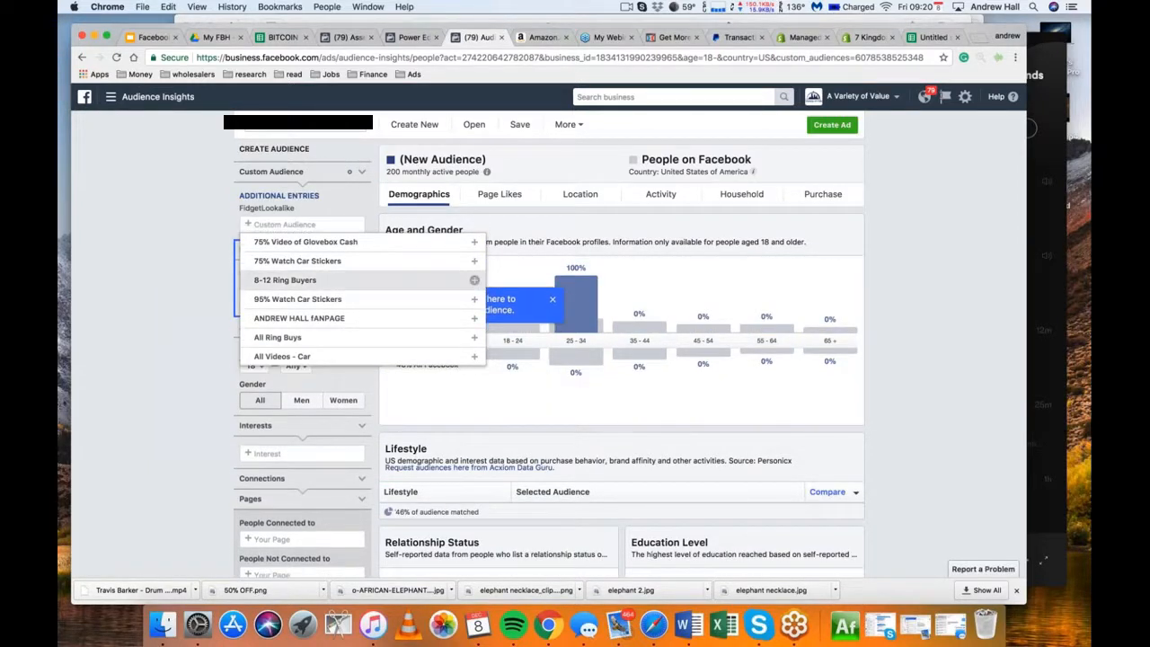
Add the fan page custom audience to the selection and remove it again
left_click(450, 320)
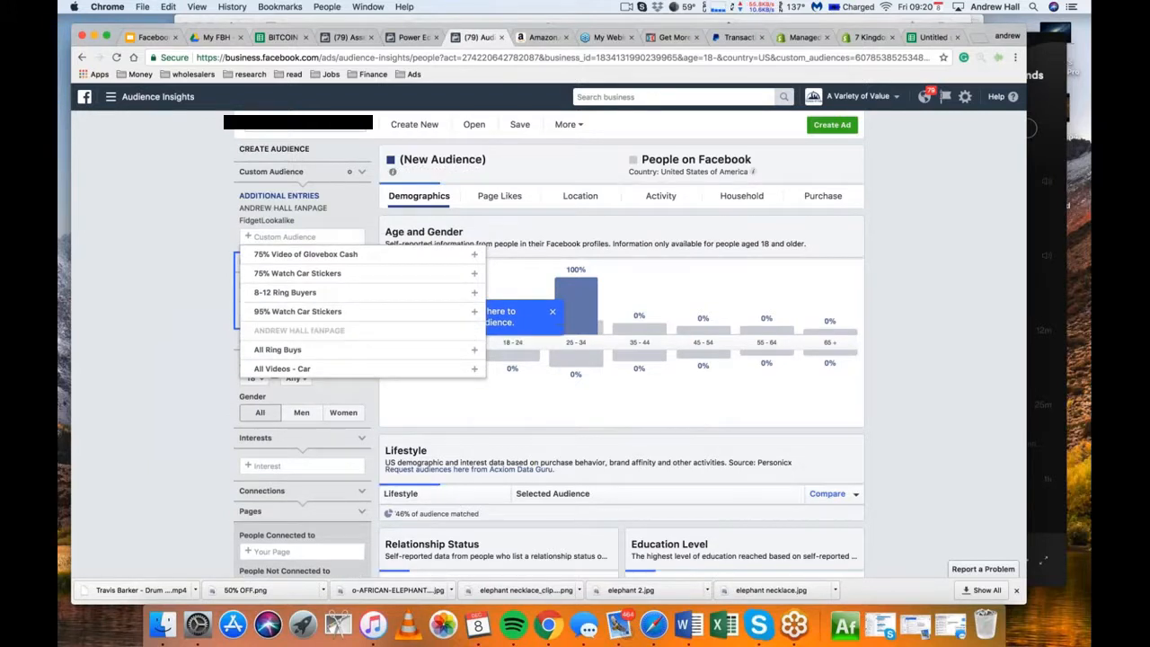
left_click(358, 208)
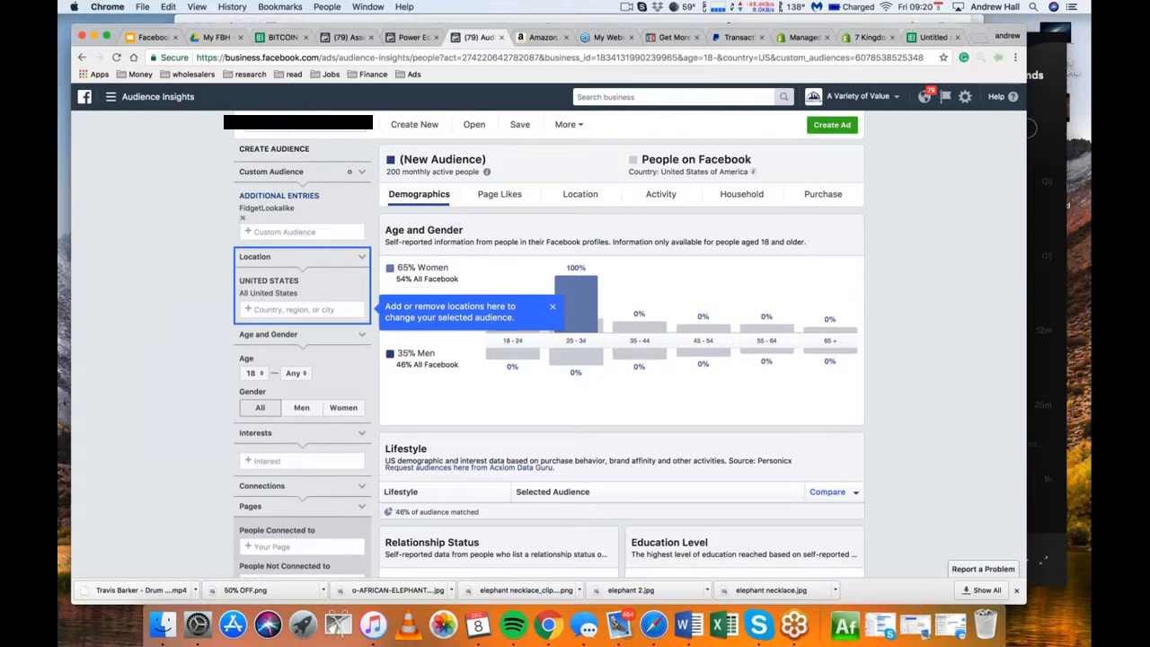
Remove the FidgetLookalike custom audience from the new audience and look over the demographics for the United States
left_click(242, 217)
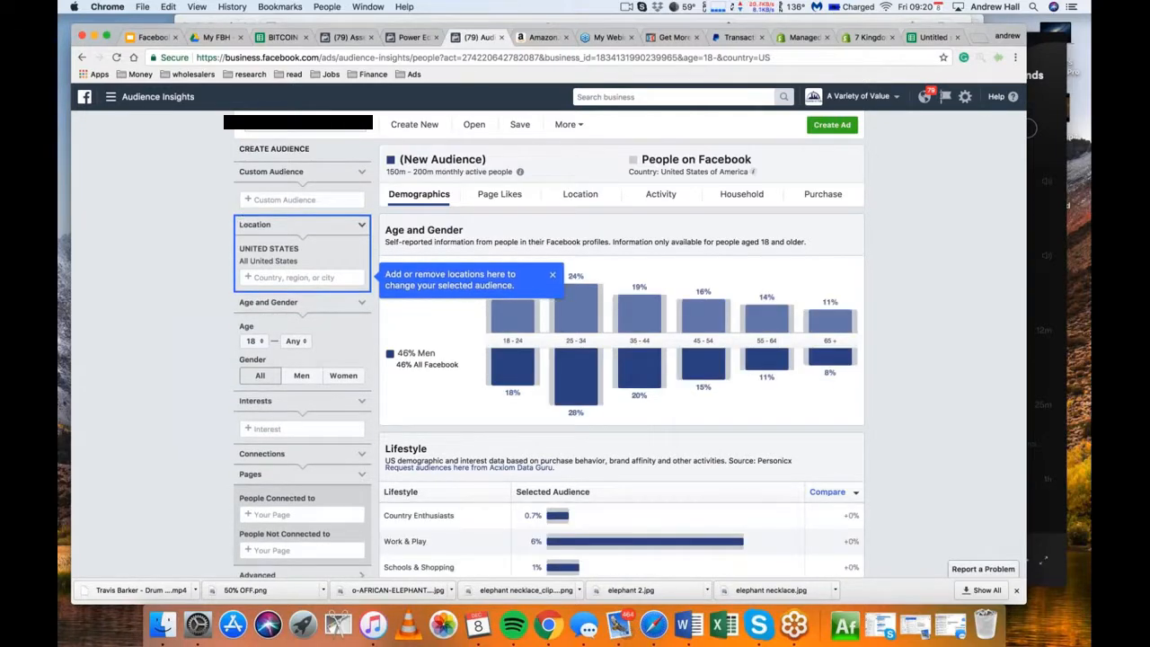
scroll(191, 256, "down", 3)
scroll(191, 257, "down", 2)
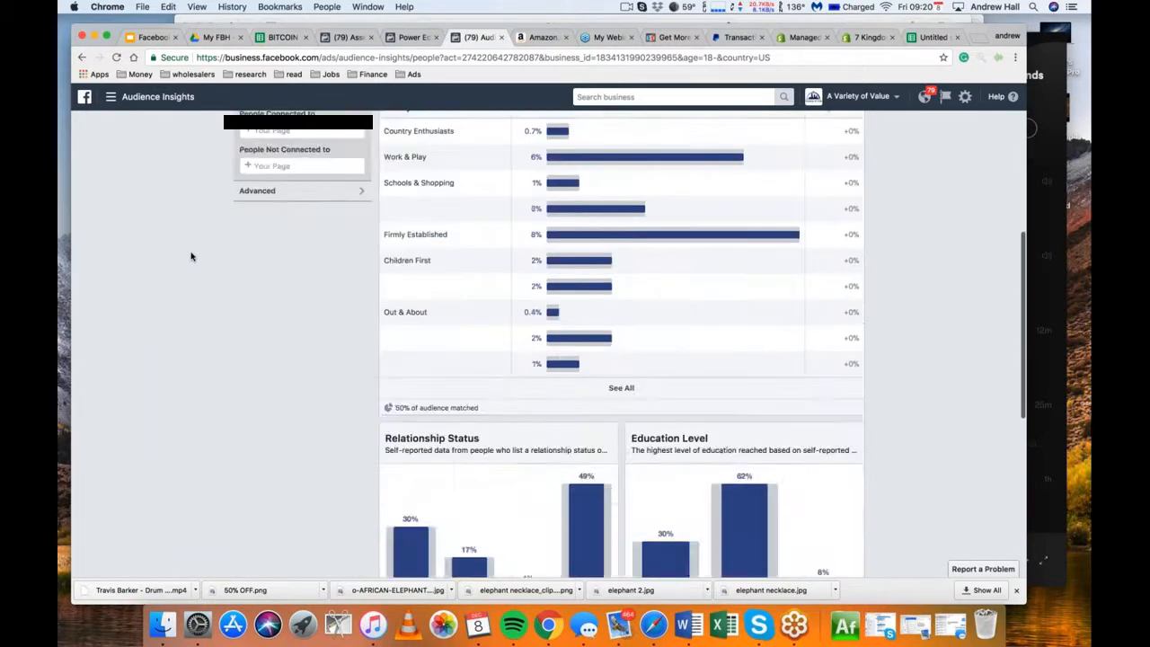
scroll(190, 256, "up", 5)
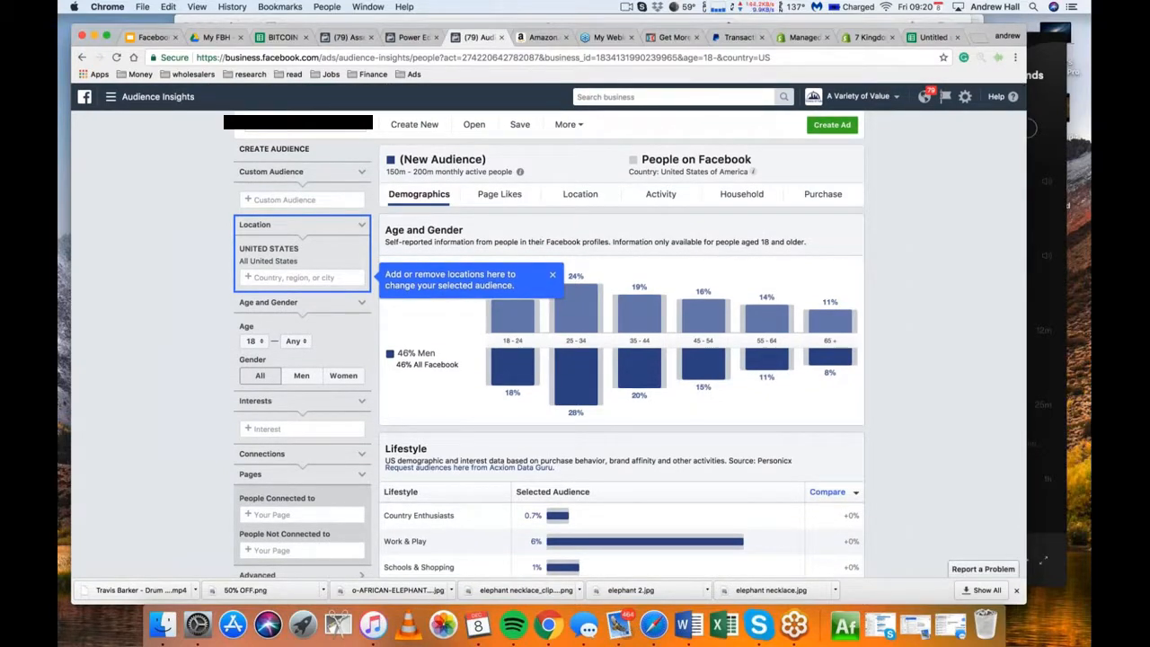
Check the list of saved audiences in Audience Insights again and leave it without opening one
left_click(566, 124)
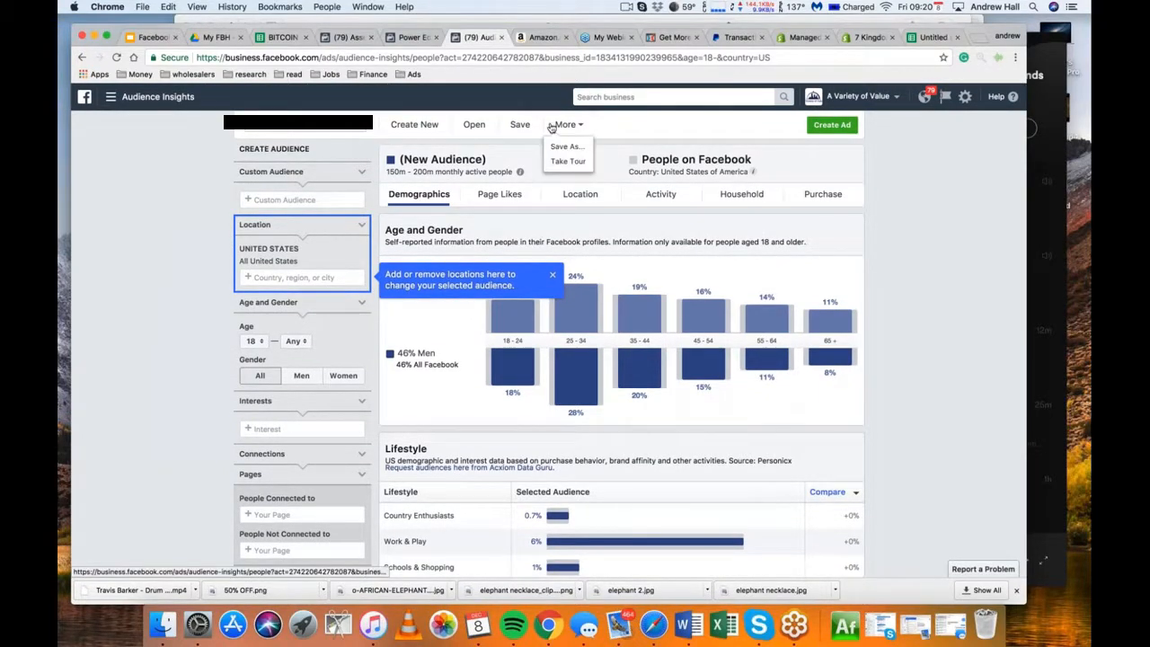
left_click(471, 125)
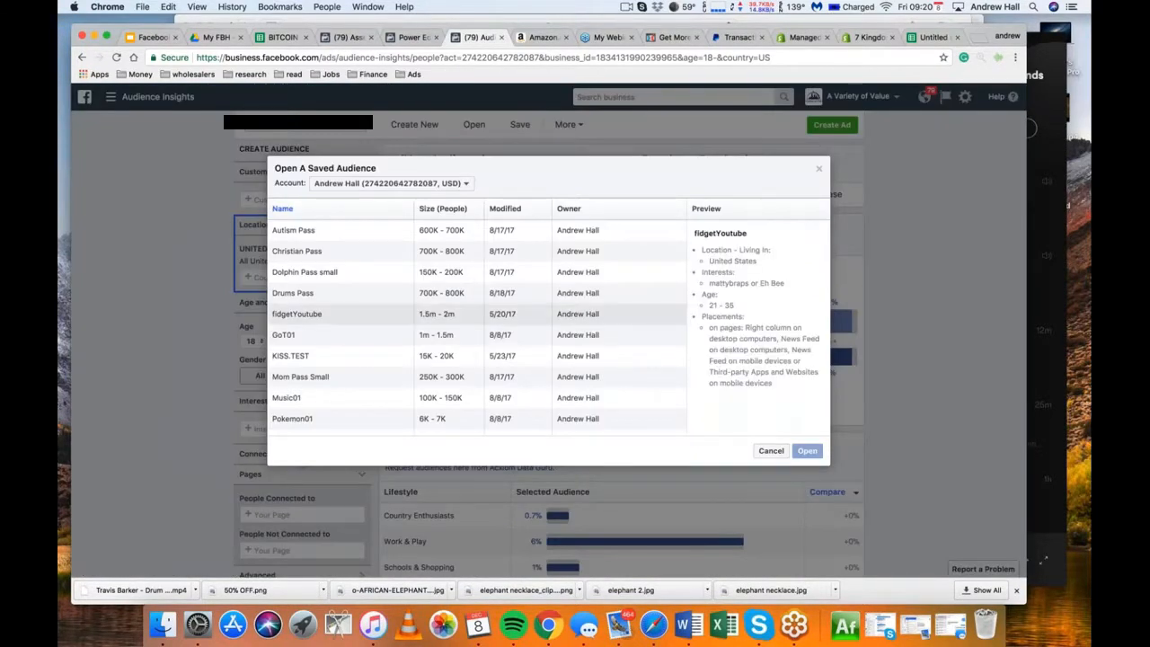
scroll(477, 315, "down", 2)
scroll(476, 314, "up", 5)
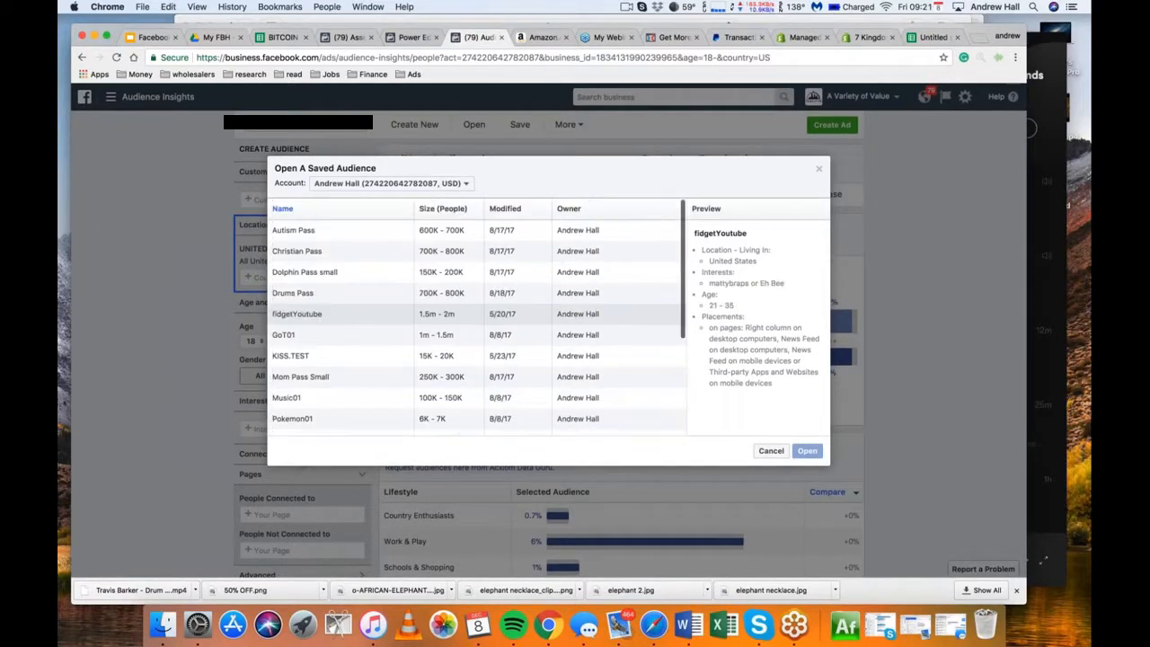
left_click(184, 282)
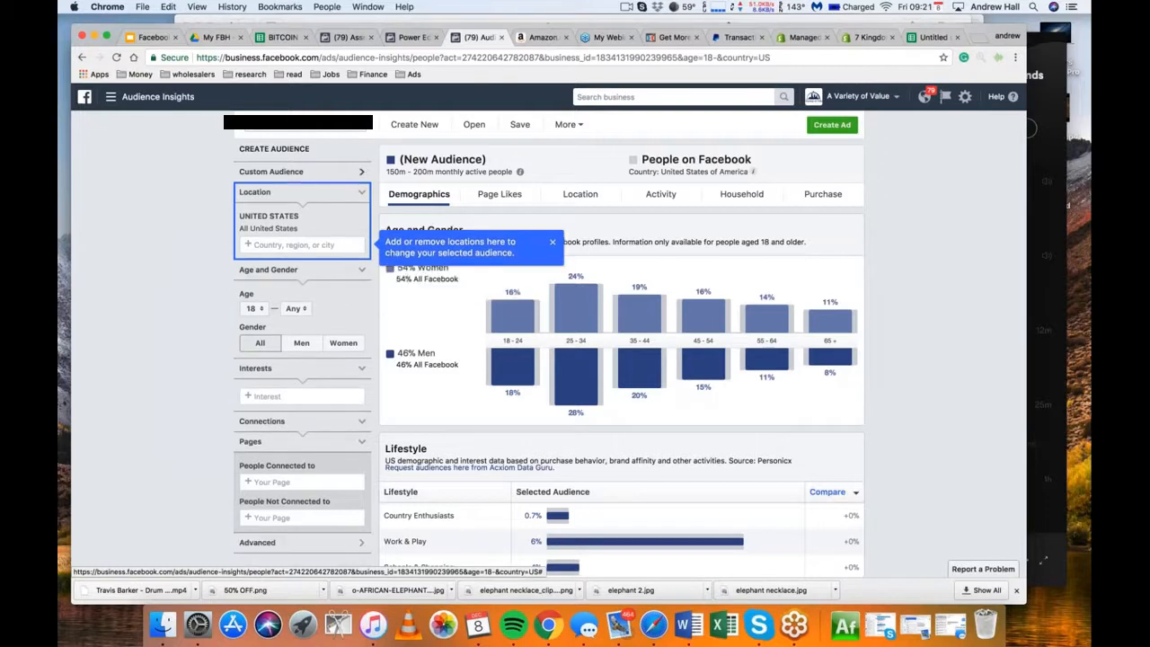
Examine the audience filters, including the Advanced categories and custom audience choices, alongside the age, gender and lifestyle charts
left_click(280, 172)
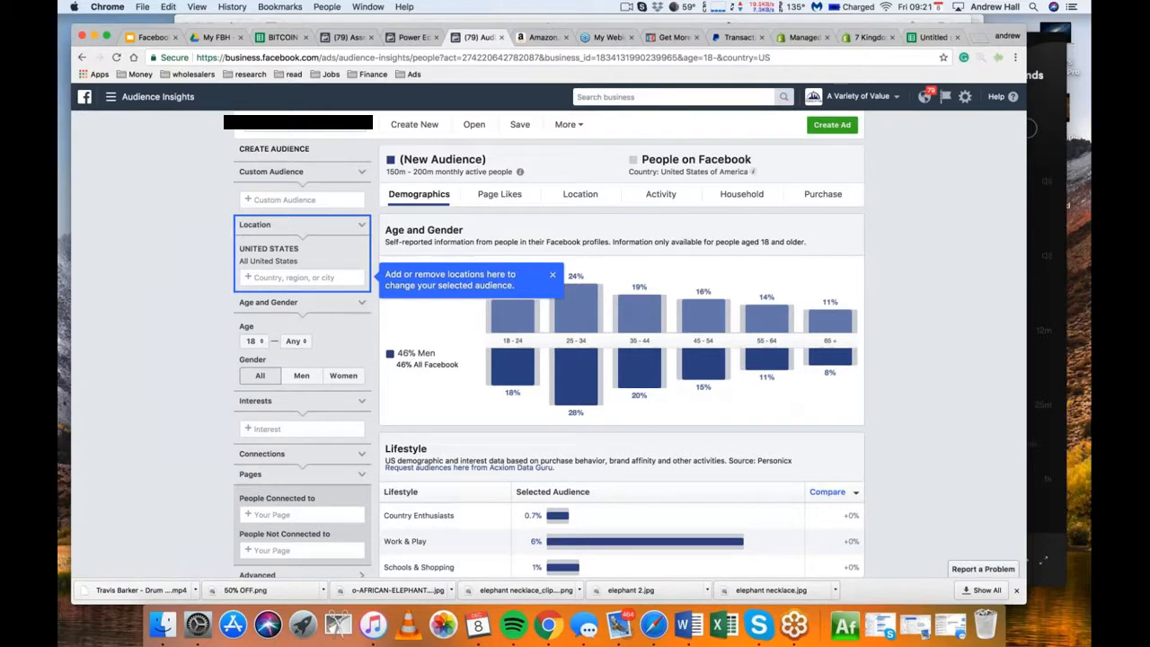
scroll(621, 342, "down", 3)
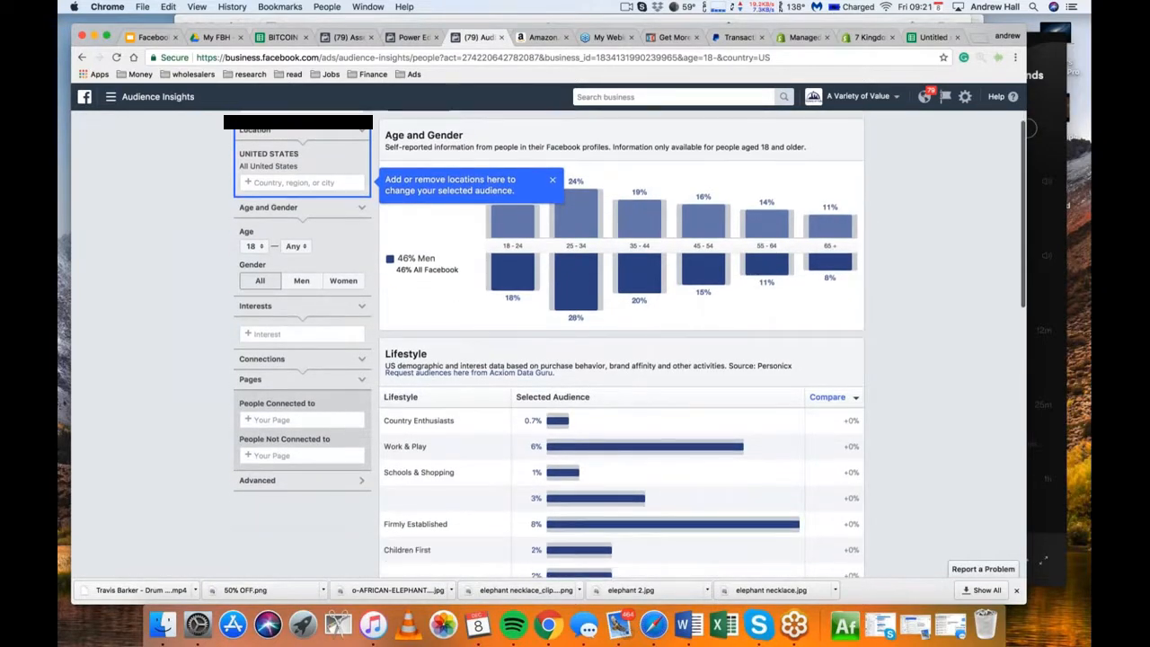
scroll(621, 341, "up", 2)
scroll(620, 342, "down", 5)
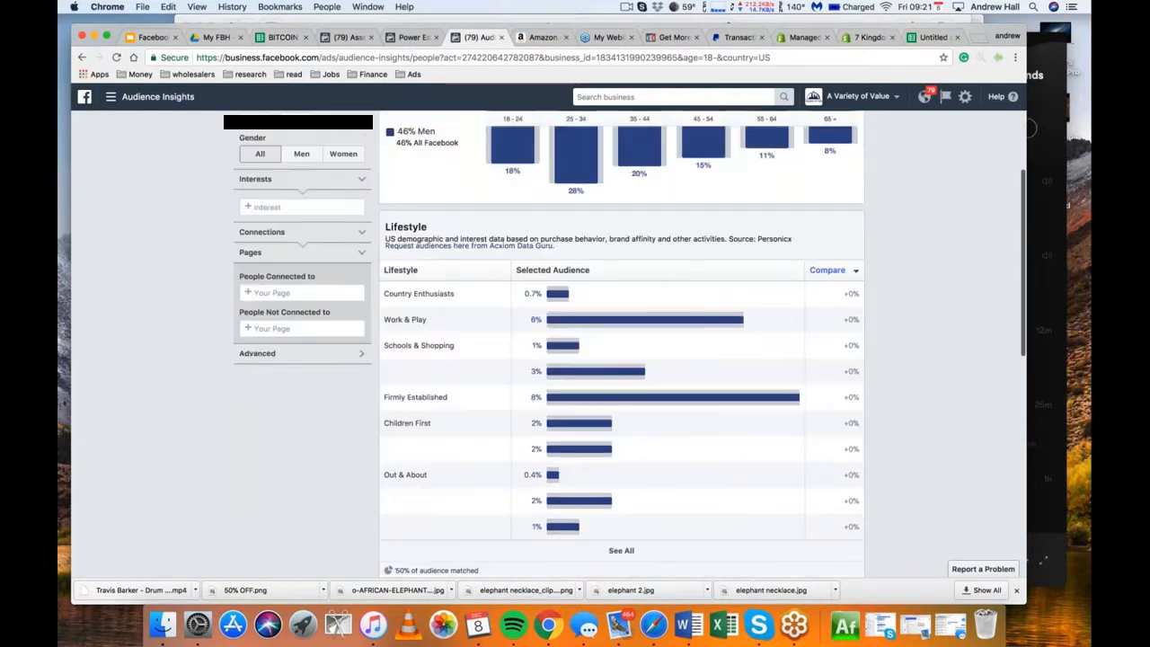
scroll(620, 342, "down", 4)
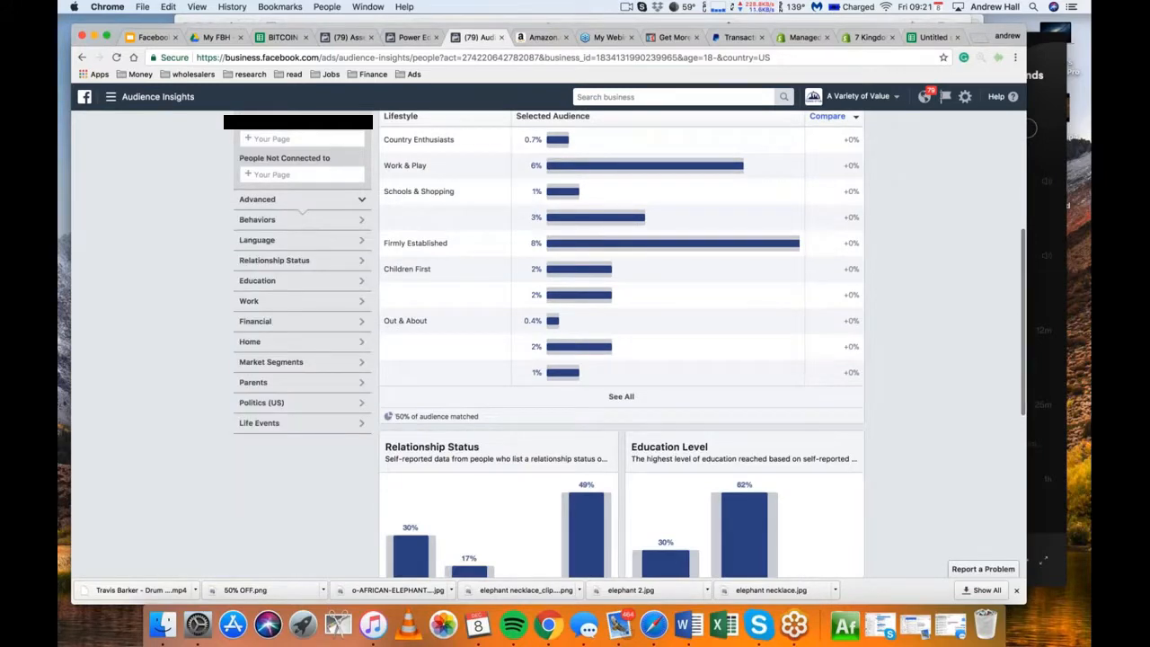
scroll(165, 282, "up", 10)
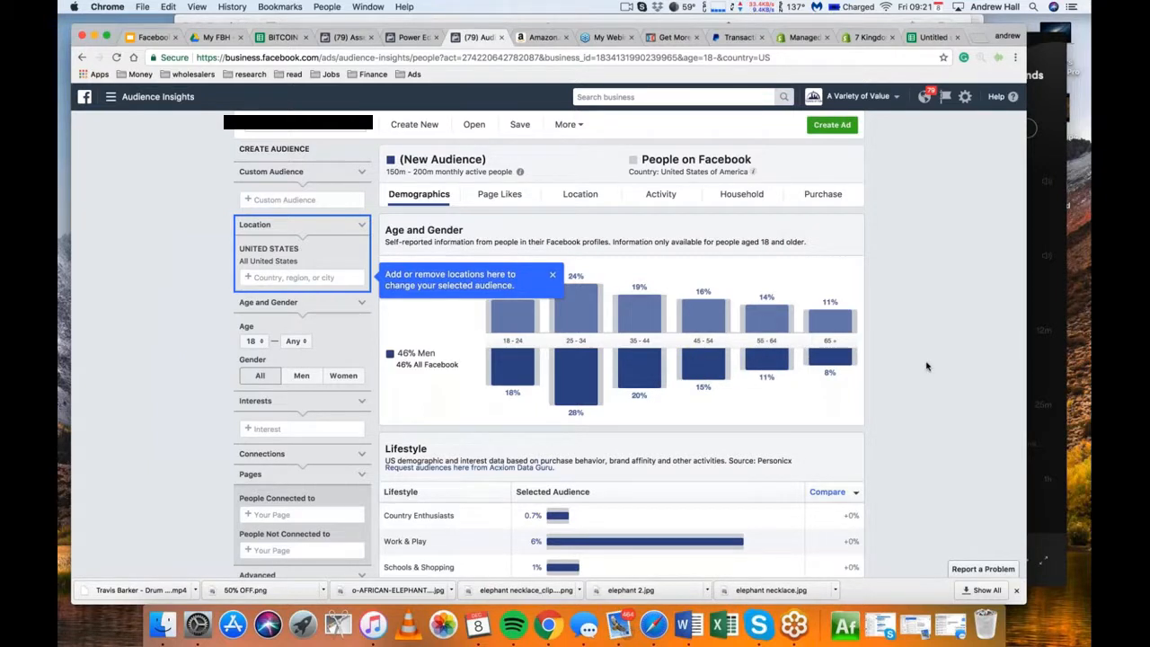
mouse_move(650, 310)
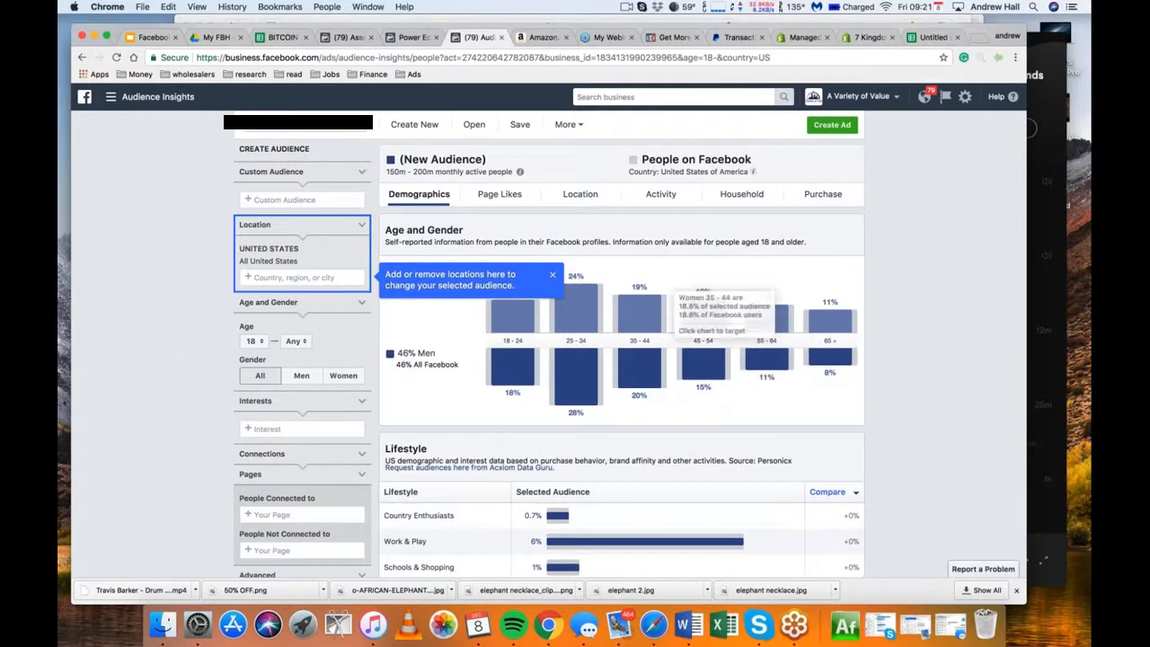
scroll(360, 169, "down", 1)
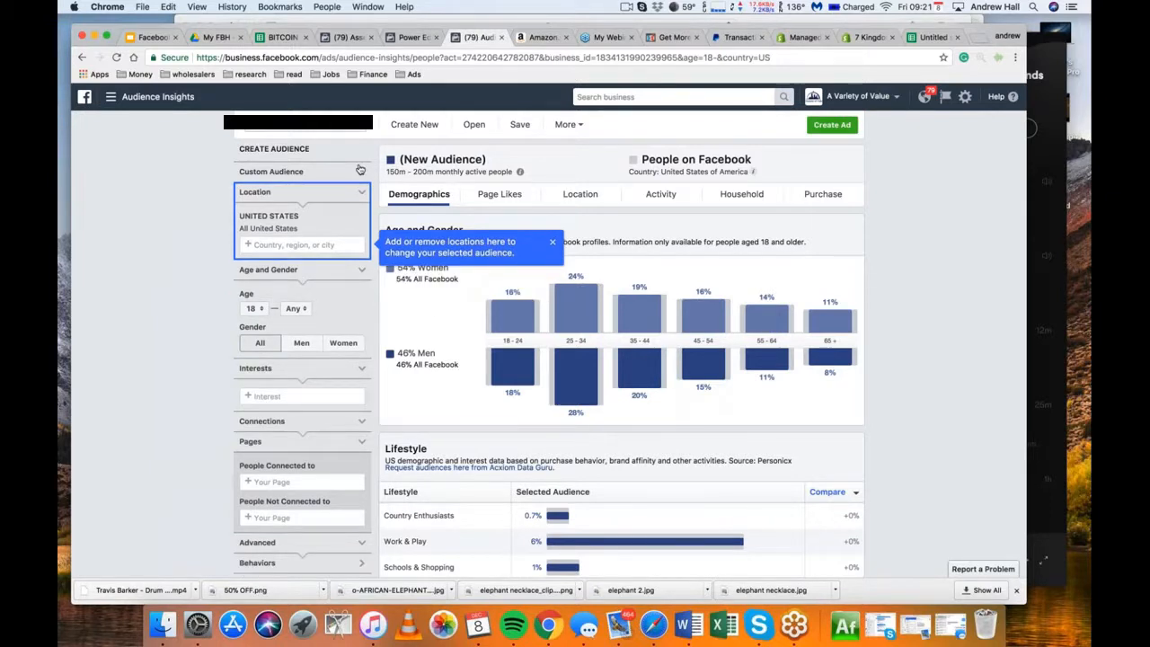
scroll(360, 169, "up", 1)
left_click(306, 200)
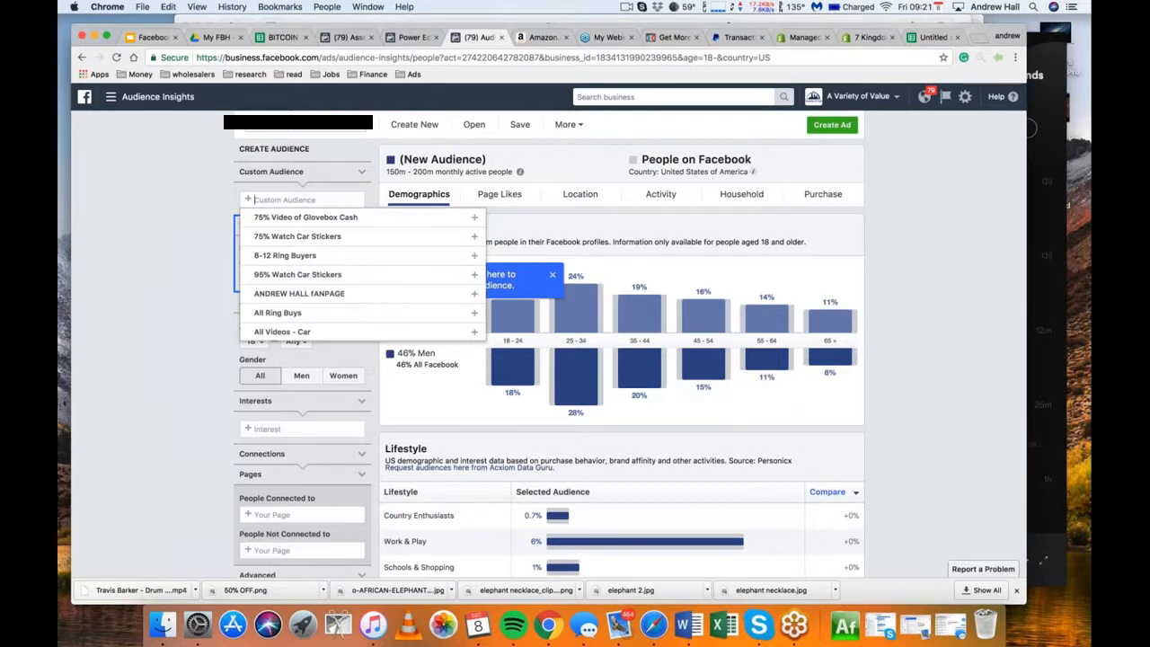
key("Escape")
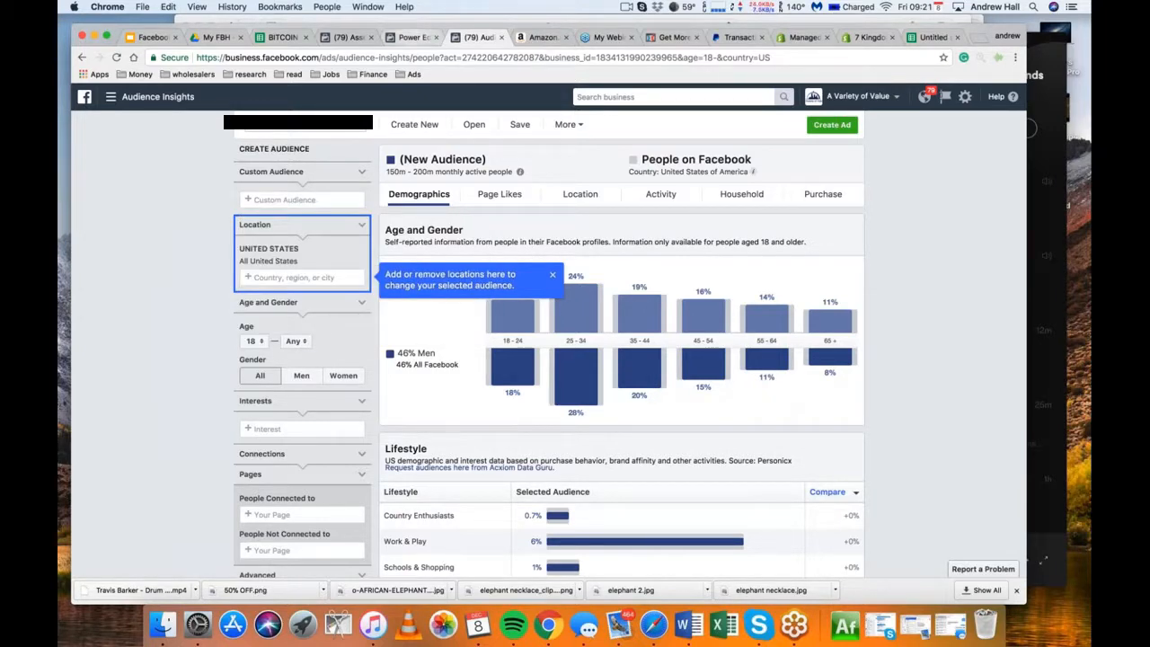
Compare the ad set targeting in Power Editor with the Customers Test audiences in the Asset Library
left_click(413, 37)
left_click(349, 37)
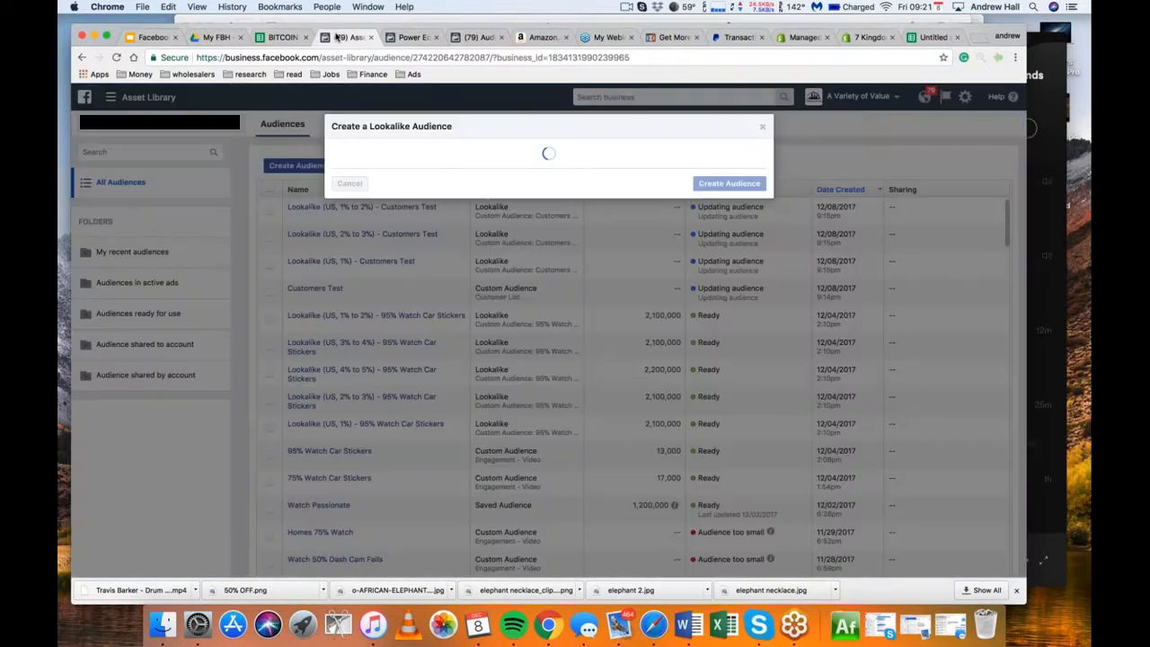
left_click(412, 38)
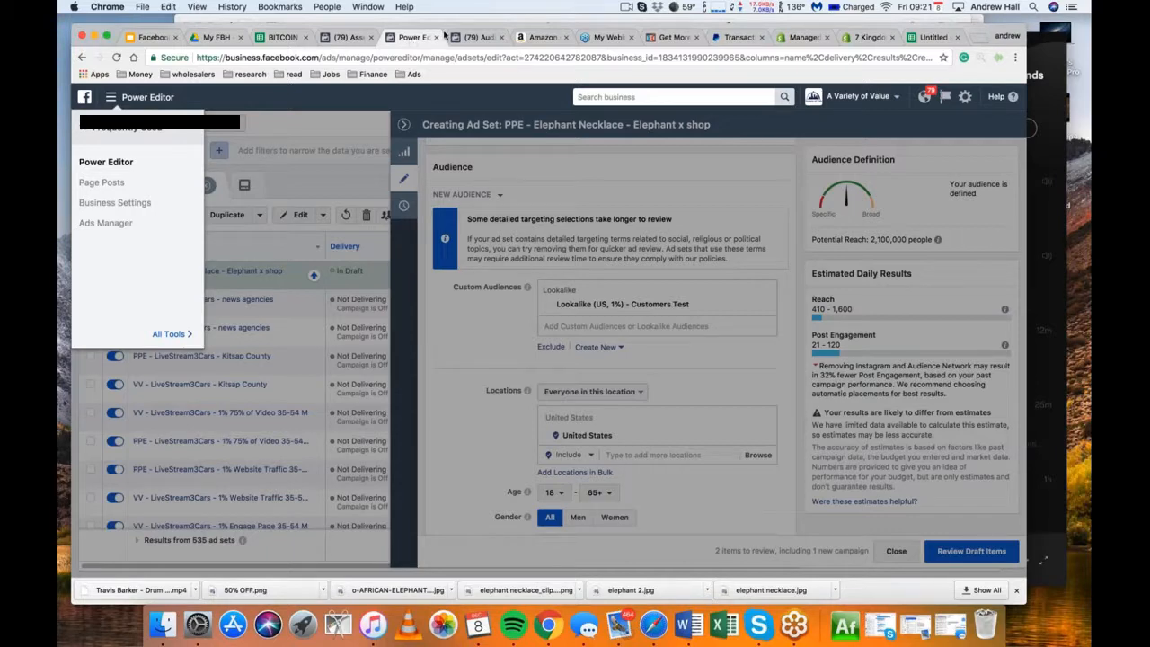
left_click(346, 38)
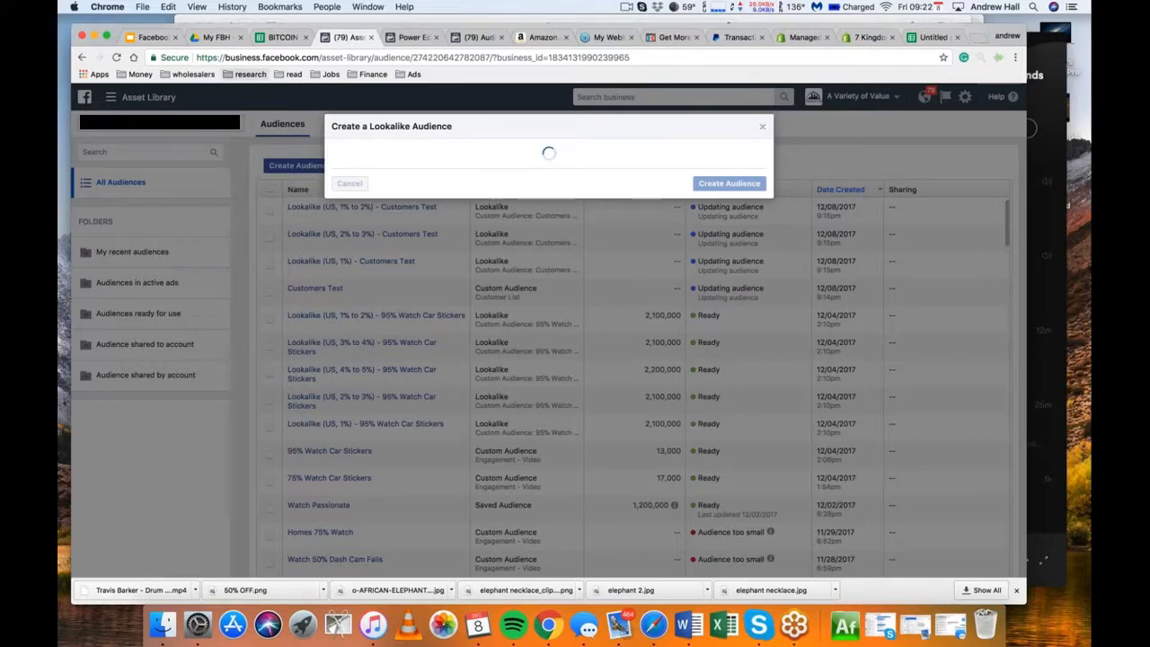
Switch to Google Drive and open the Images & Post Sold document from the FB Ad Hacks folder
left_click(215, 37)
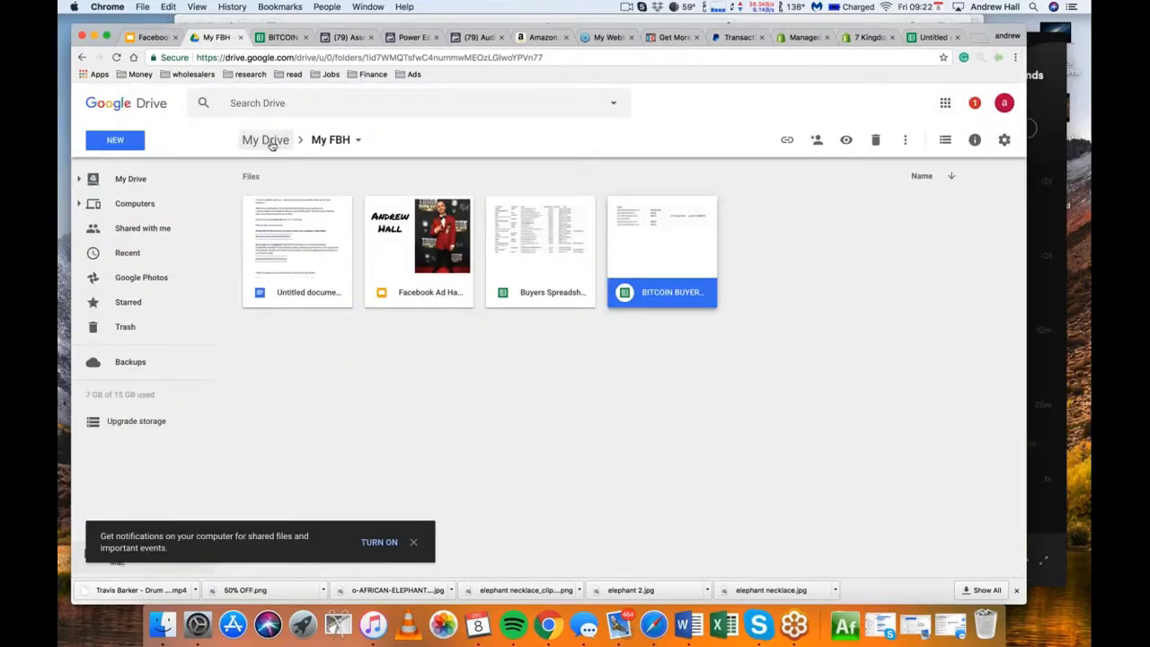
left_click(266, 140)
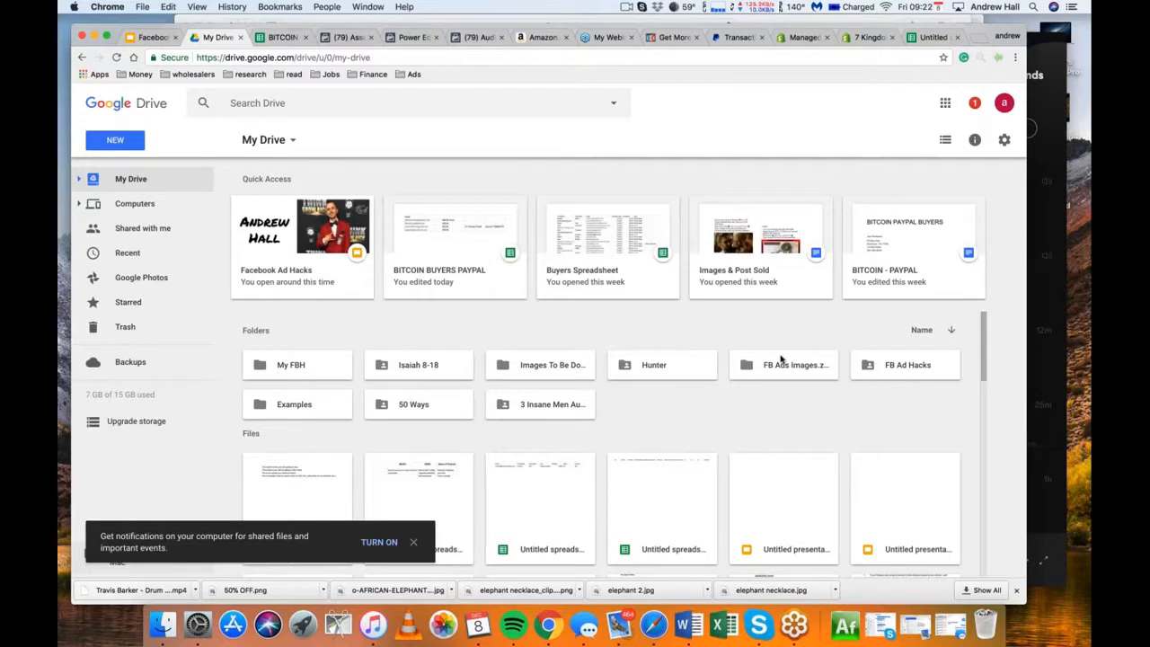
double_click(927, 369)
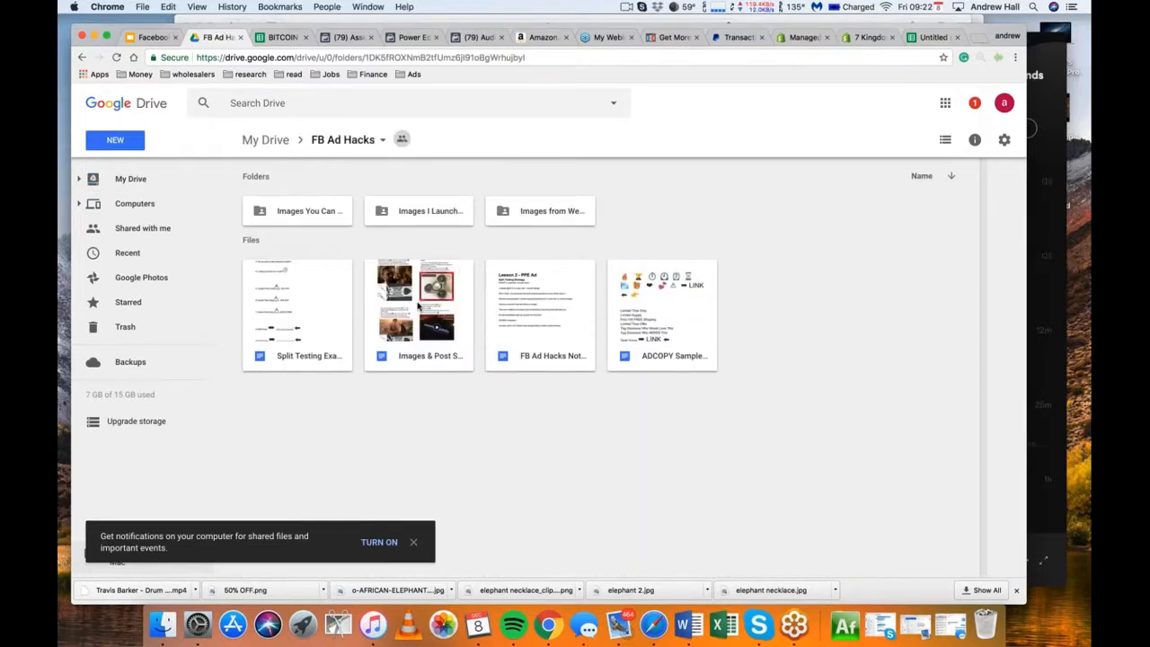
double_click(418, 307)
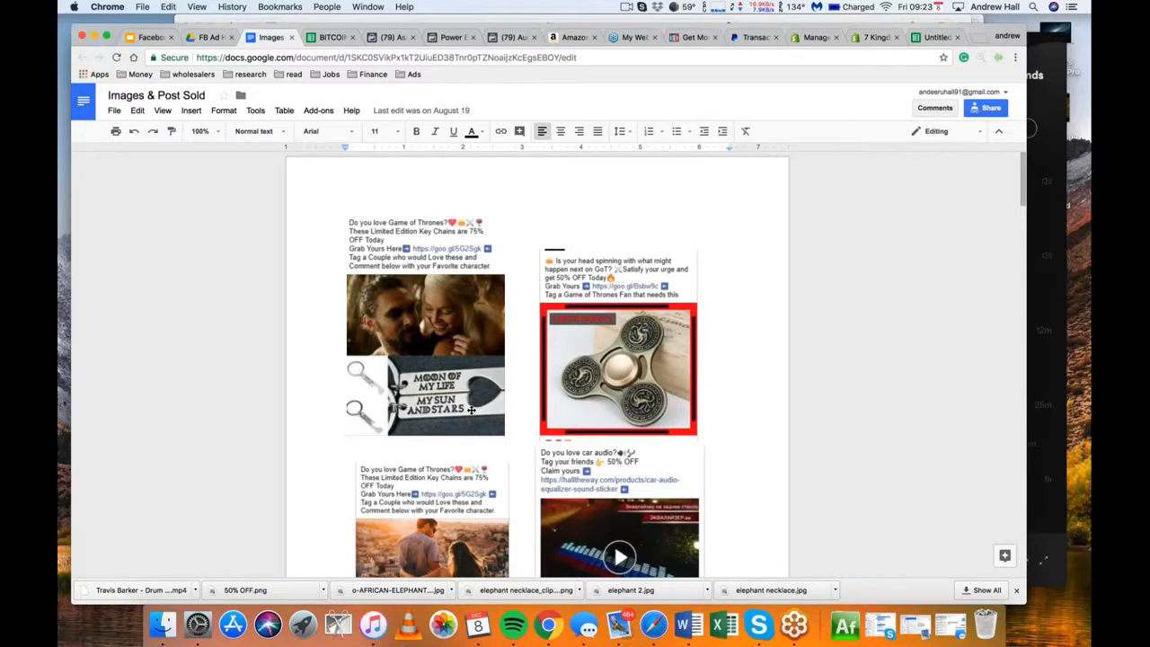
Return to the Asset Library, dismiss the lookalike creation dialog and check the availability of the Customers Test audiences
left_click(393, 37)
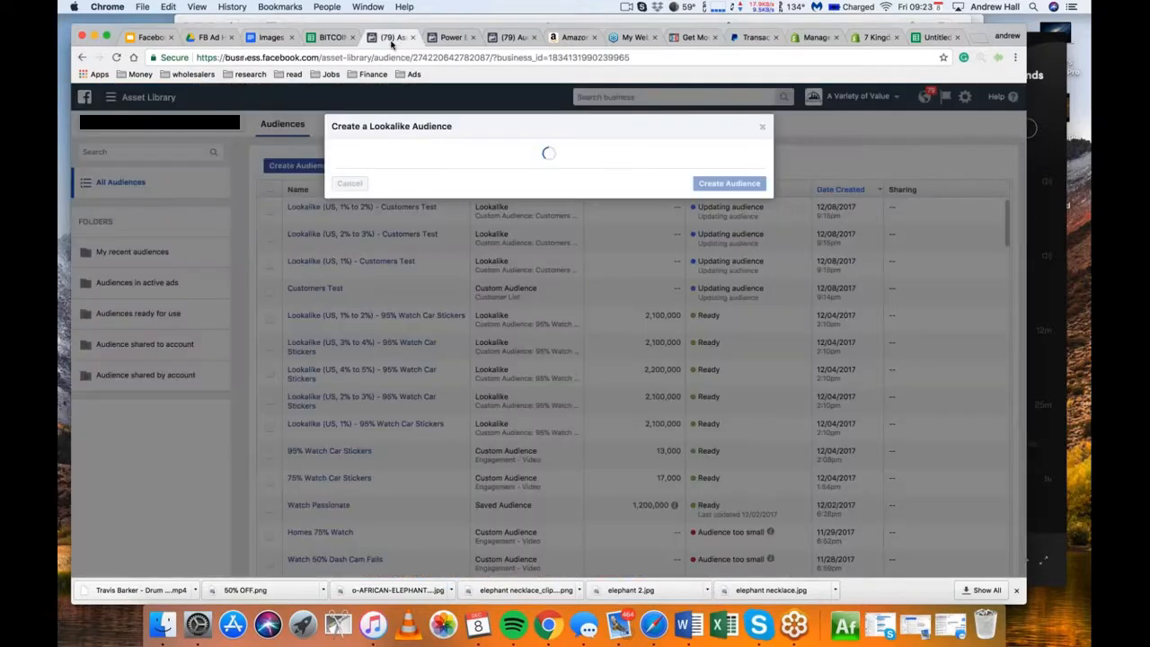
left_click(762, 128)
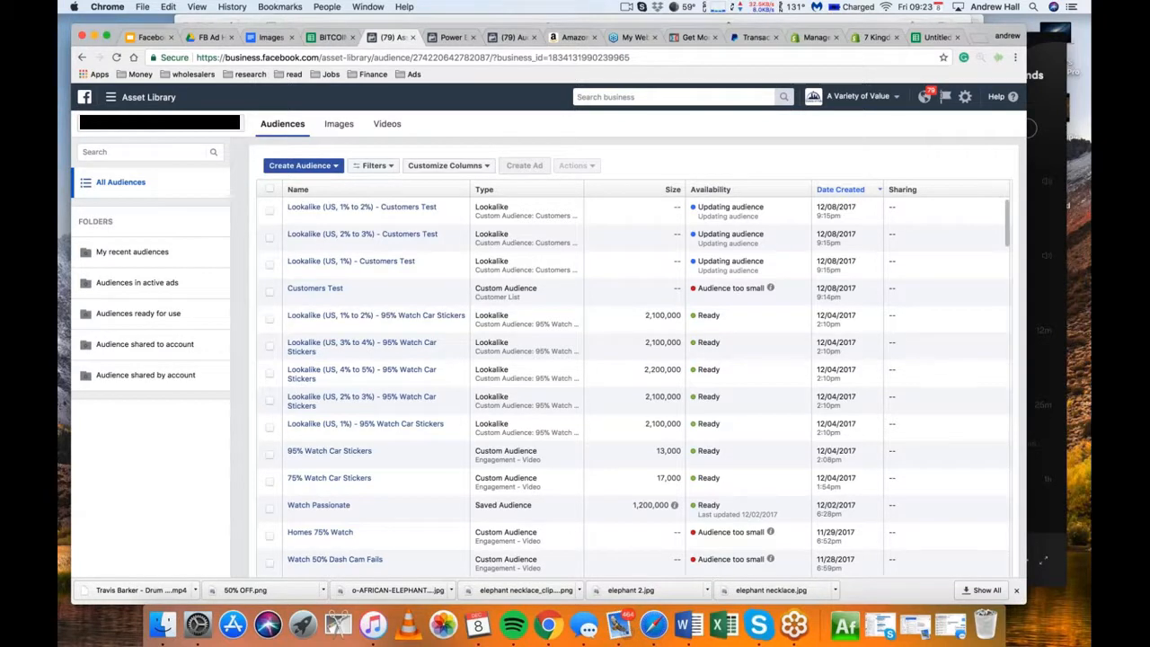
mouse_move(352, 262)
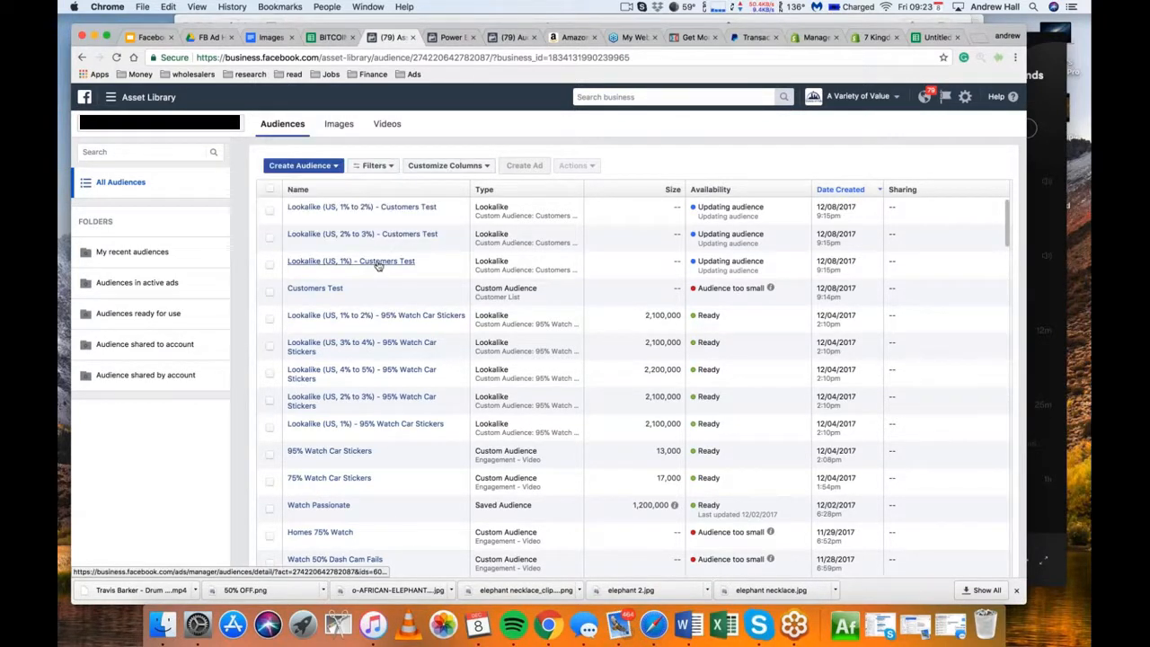
mouse_move(360, 424)
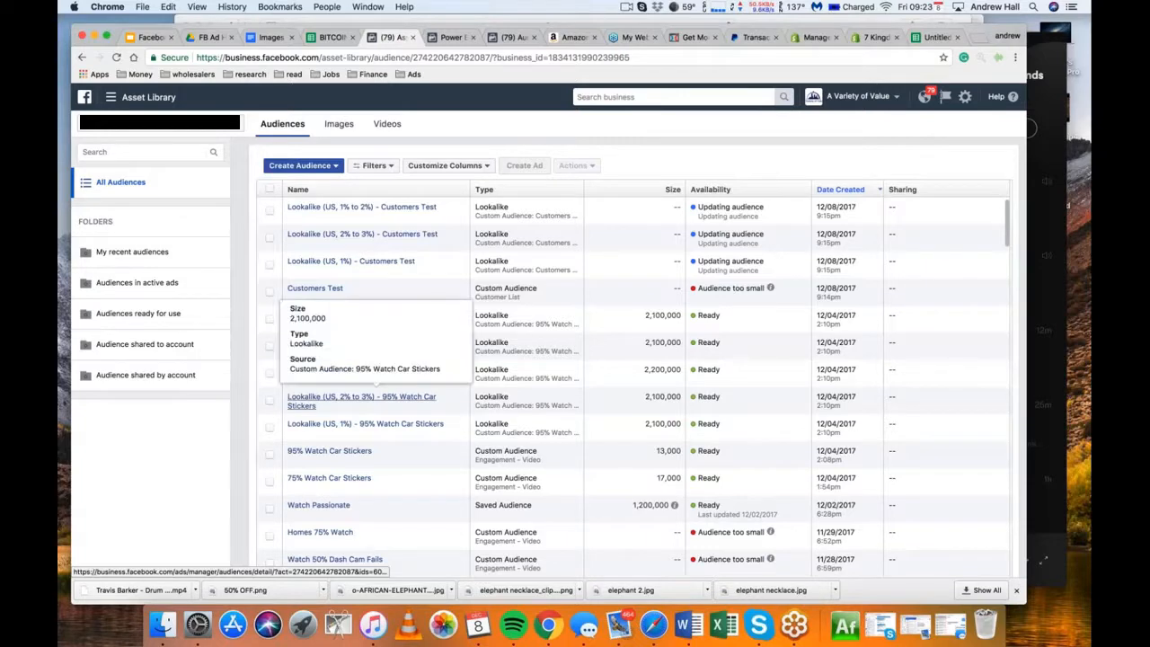
scroll(333, 370, "down", 5)
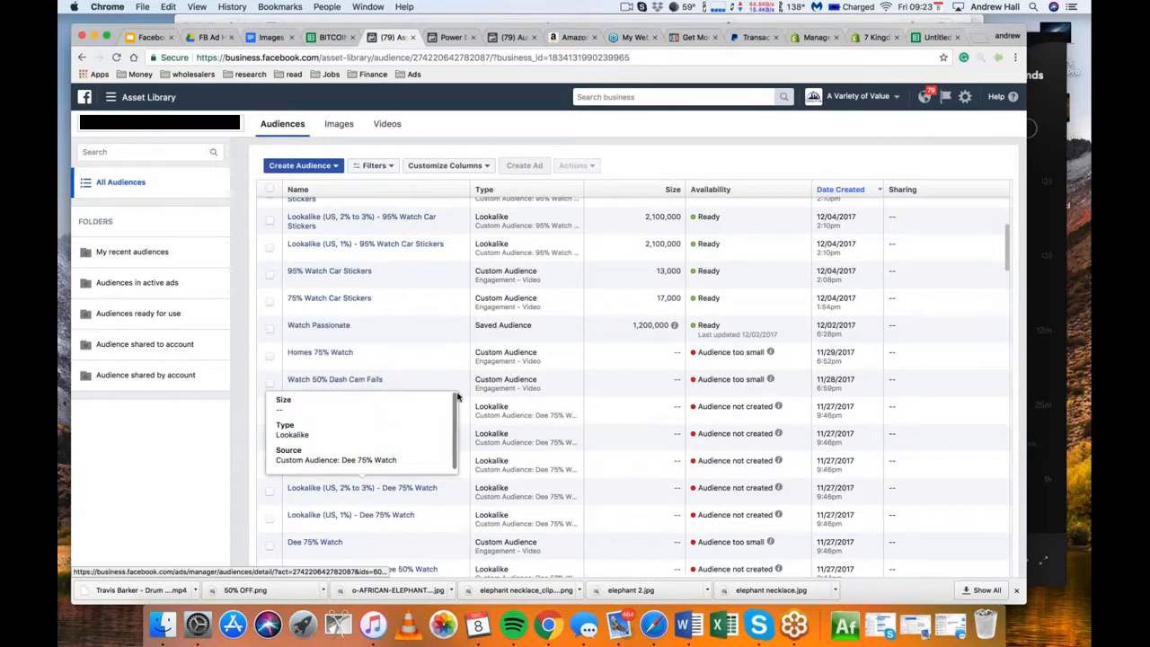
scroll(458, 393, "up", 5)
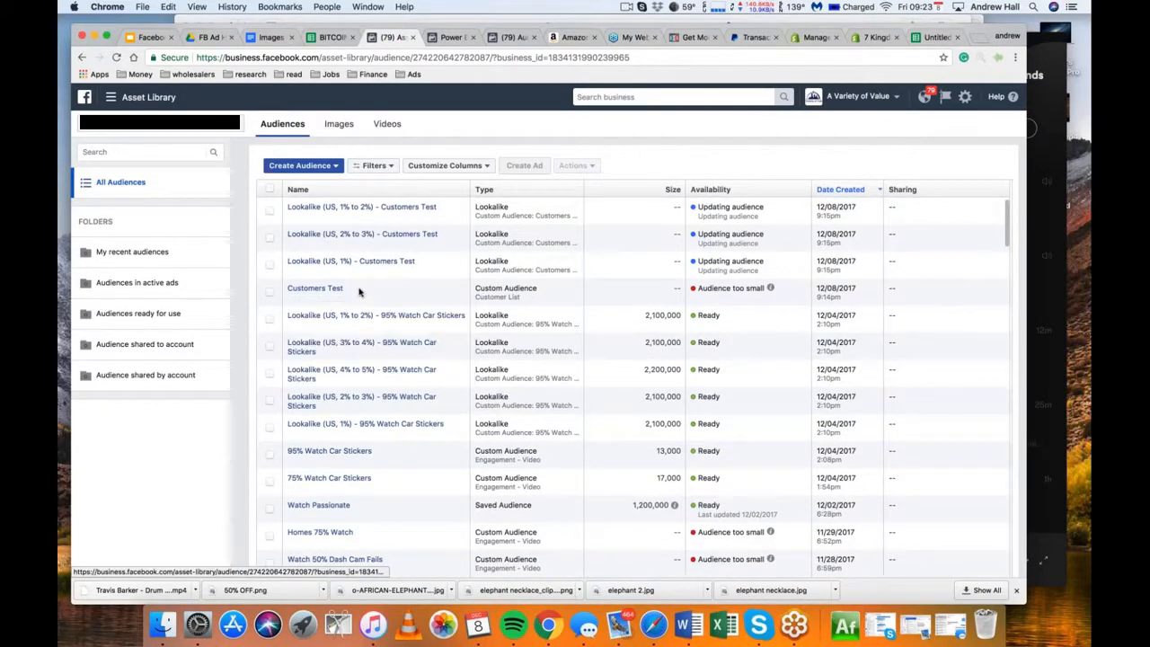
mouse_move(772, 287)
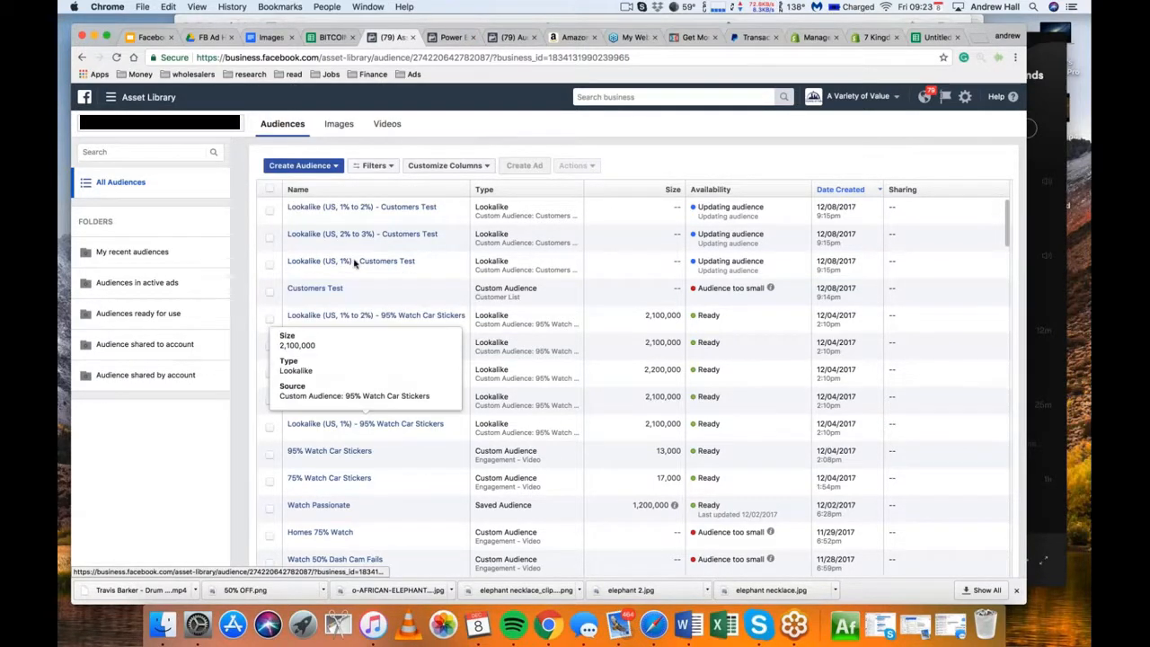
Start a new custom audience from a customer file with LTV and name it Customer Test LTV
left_click(332, 167)
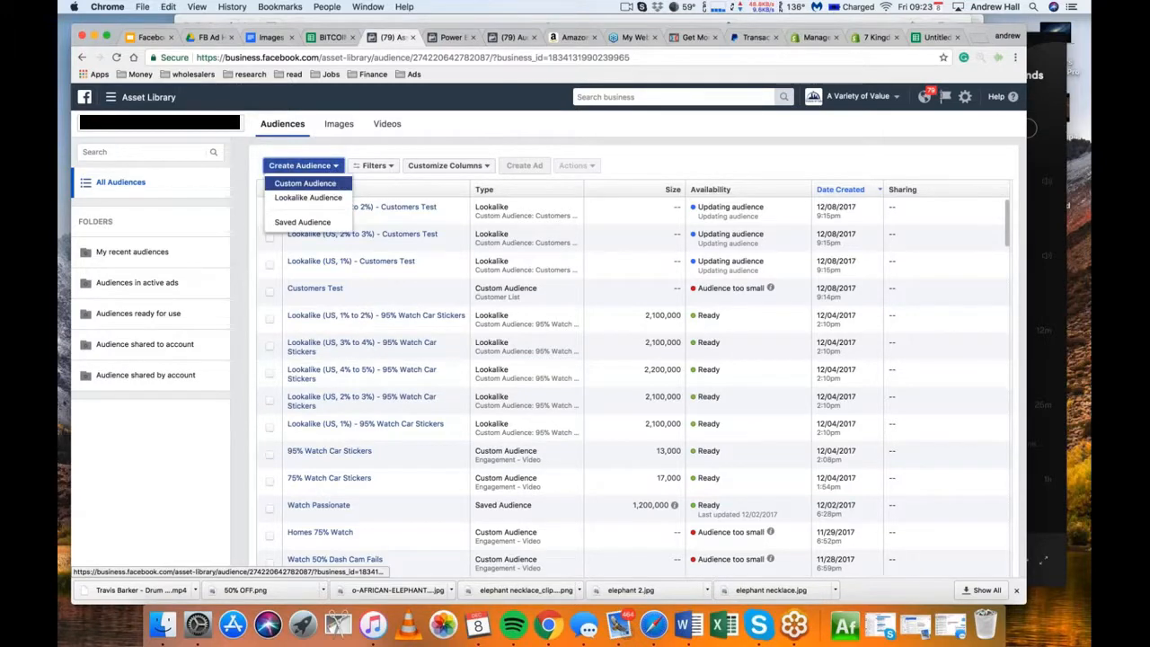
left_click(305, 183)
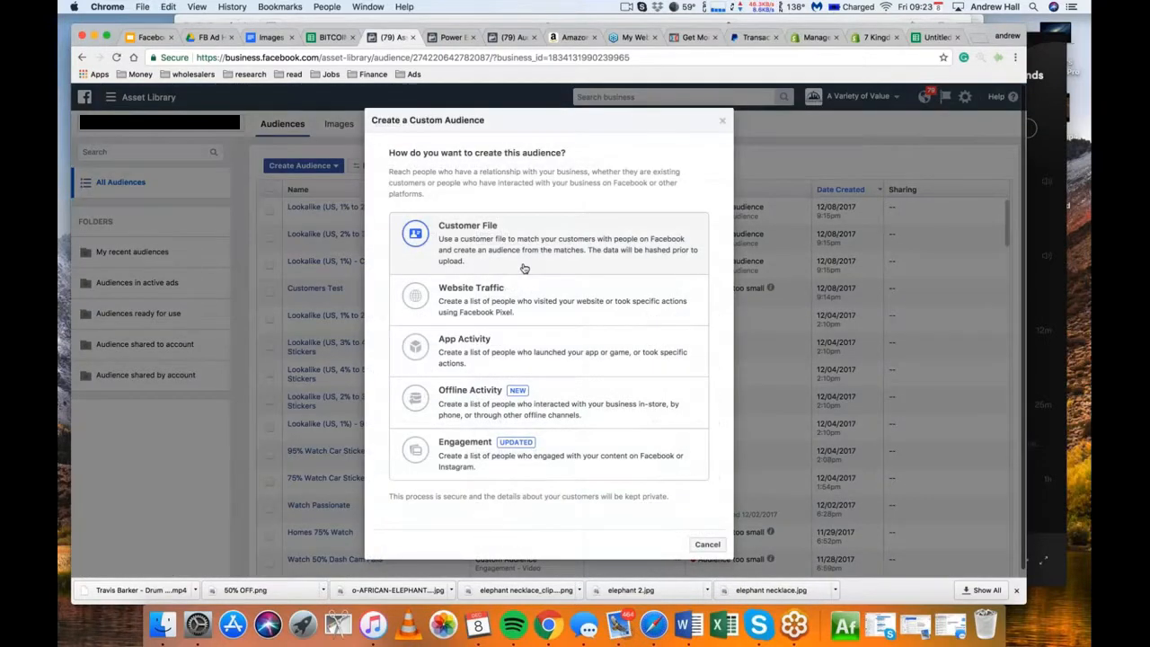
left_click(467, 235)
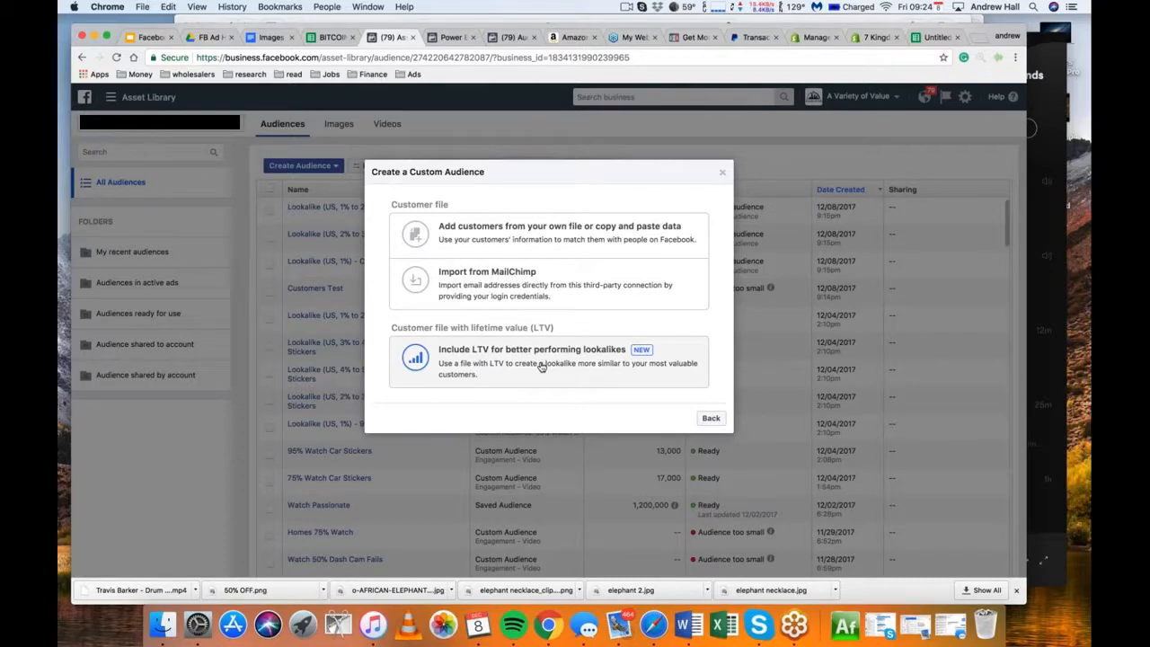
left_click(542, 367)
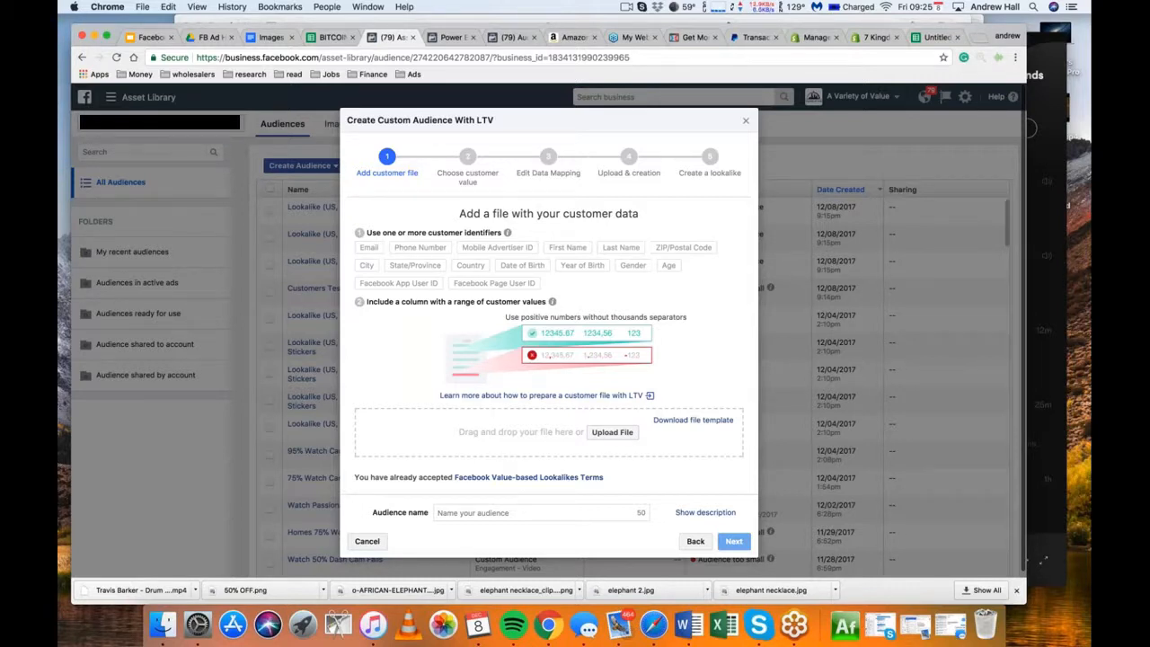
left_click(549, 514)
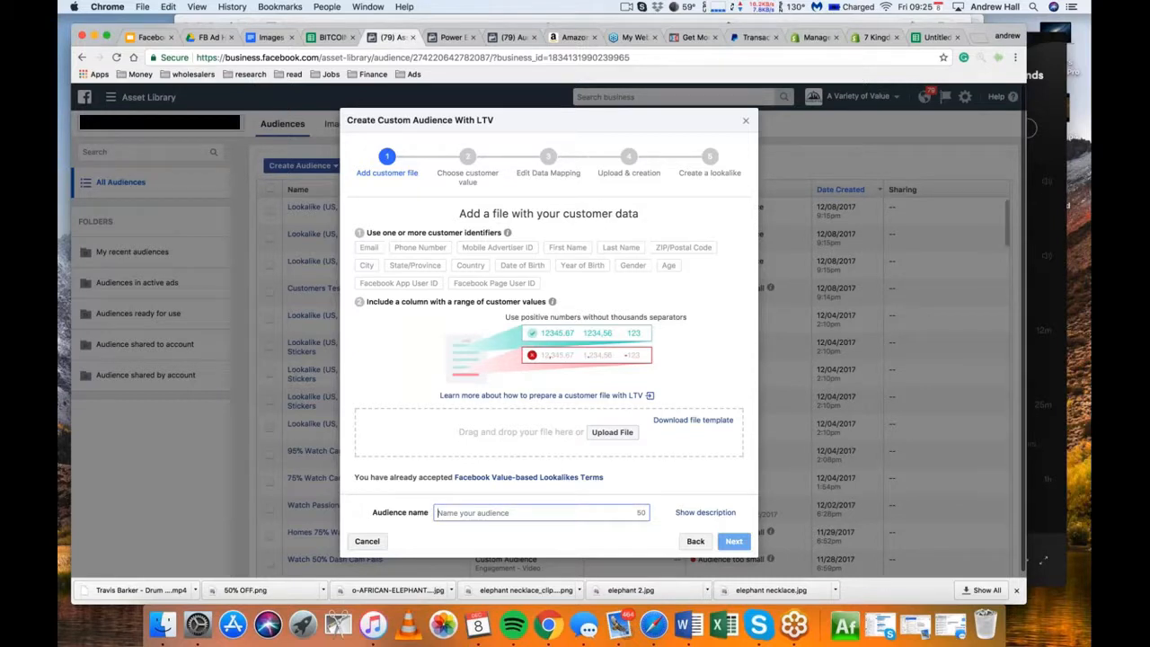
type("Customer Test LTV")
Try -38195237968886650.csv as the customer data file for the LTV audience
left_click(613, 432)
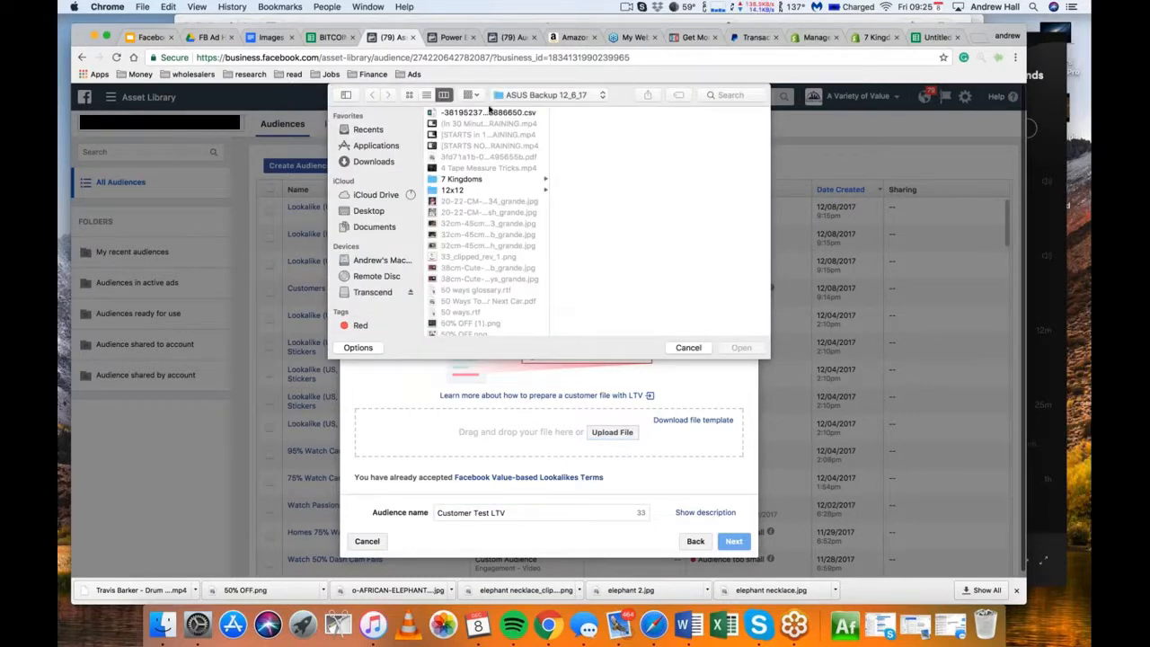
left_click(490, 113)
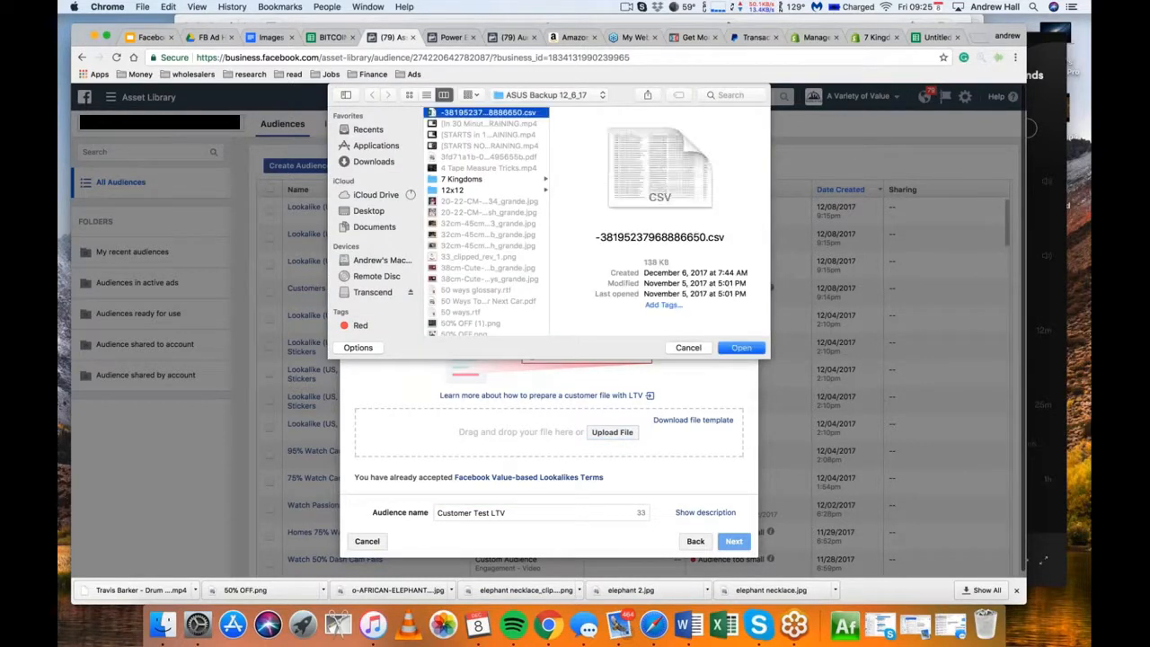
key("Return")
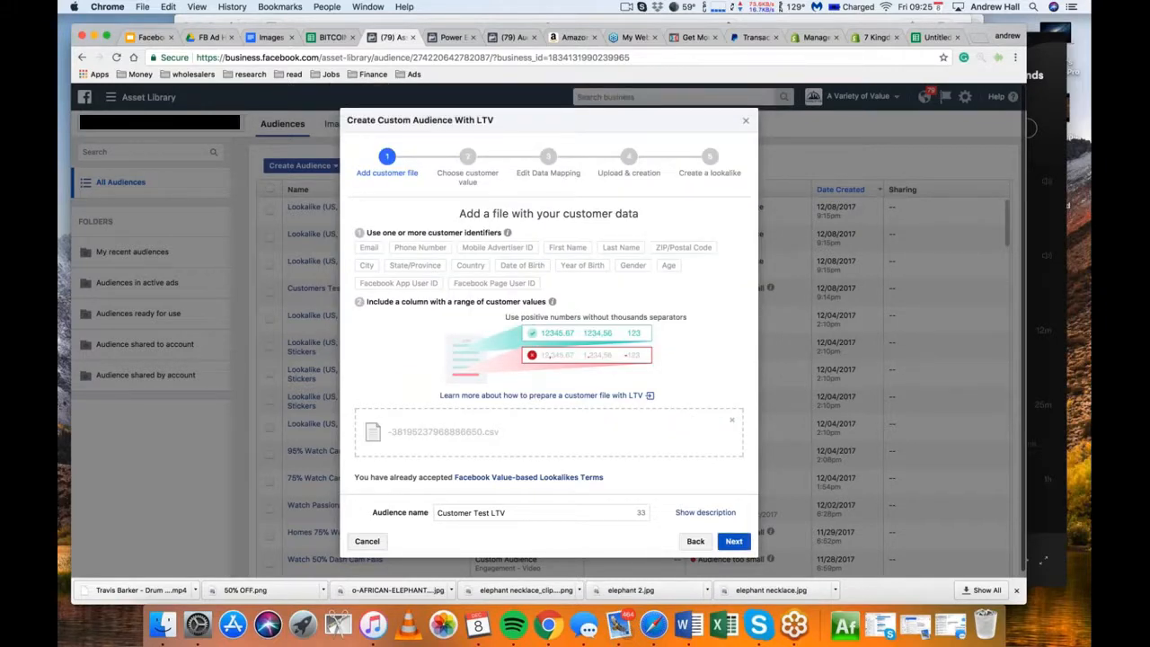
left_click(734, 541)
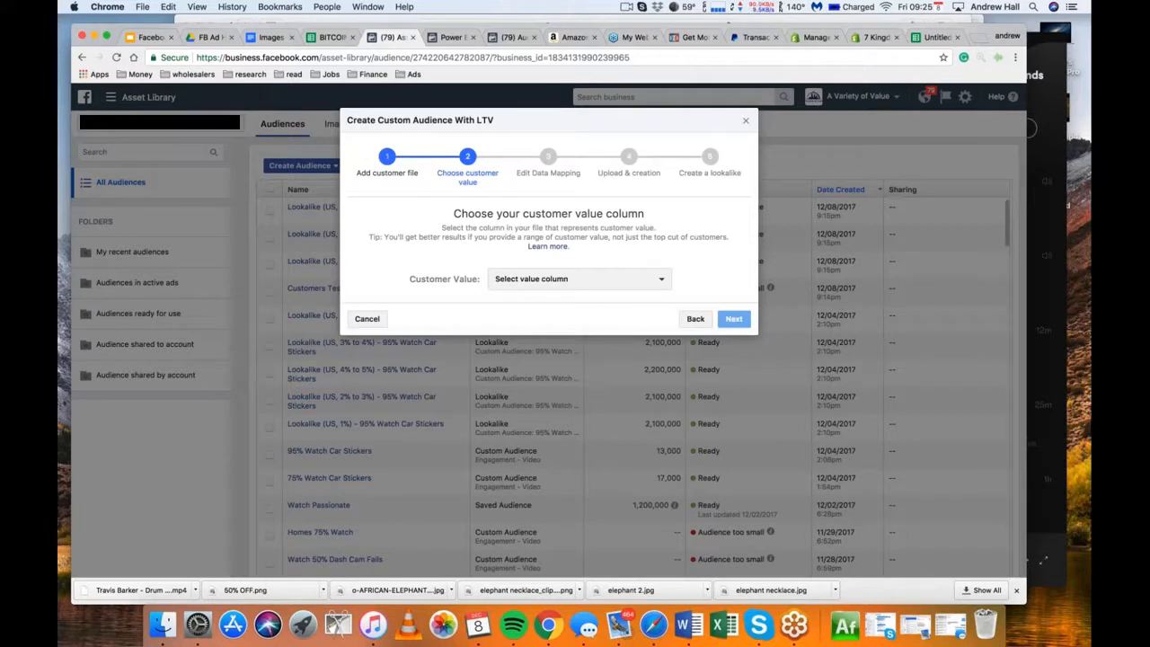
Examine the columns offered from the uploaded file for one that represents customer value
left_click(579, 279)
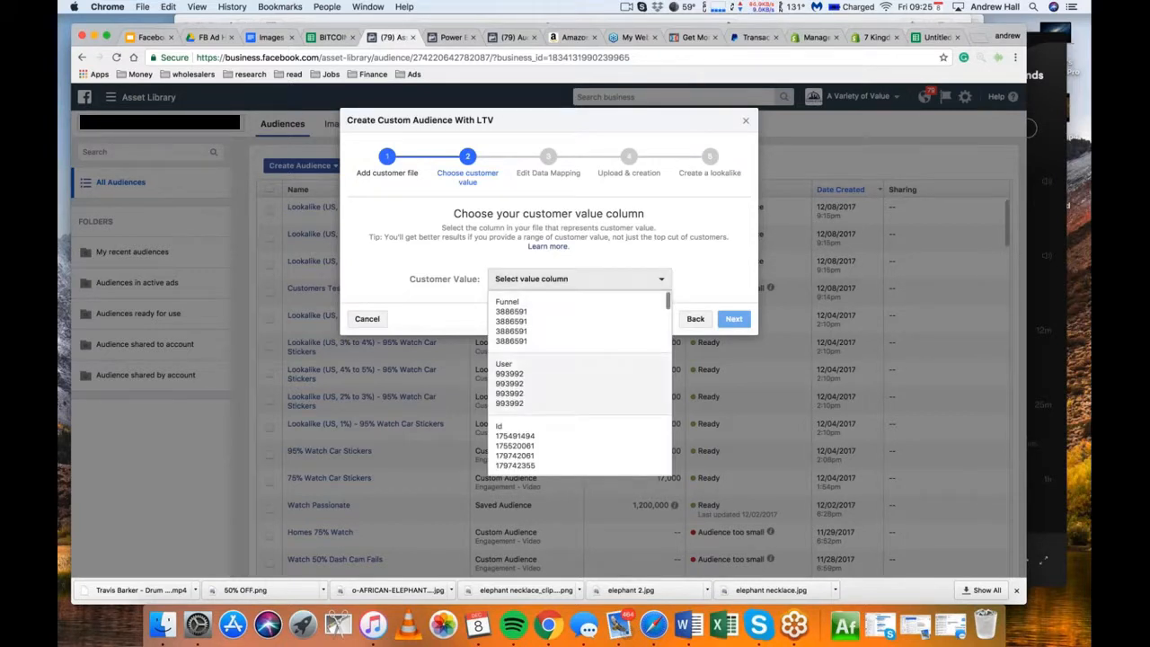
scroll(580, 382, "down", 2)
scroll(554, 414, "down", 8)
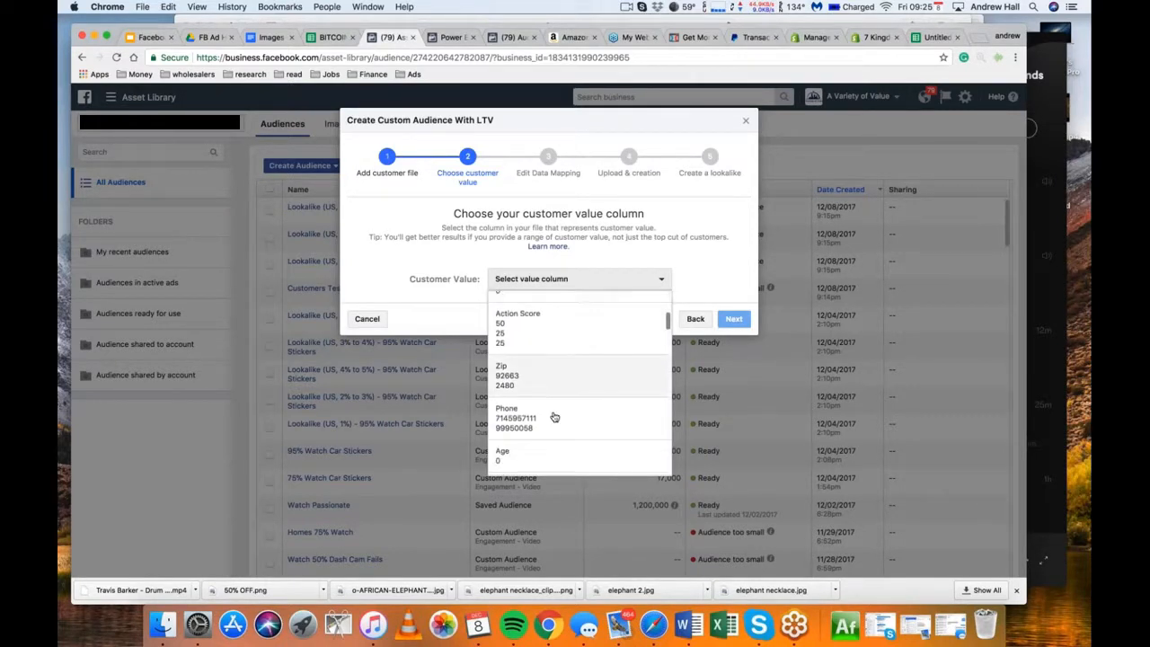
scroll(555, 414, "down", 1)
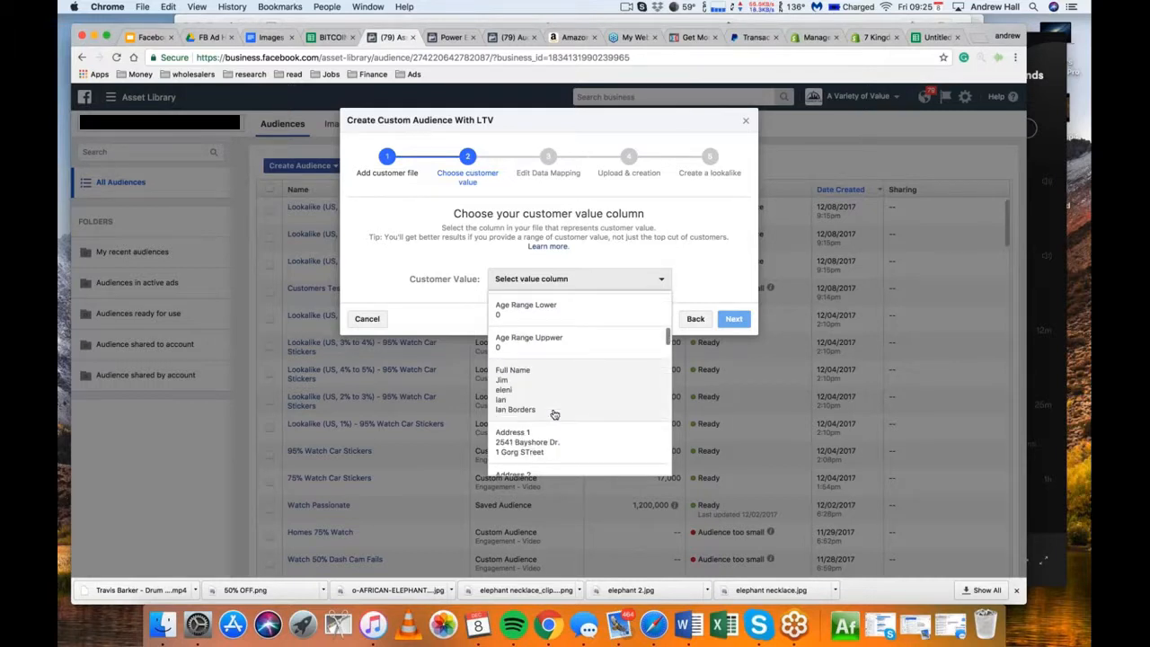
scroll(554, 414, "down", 3)
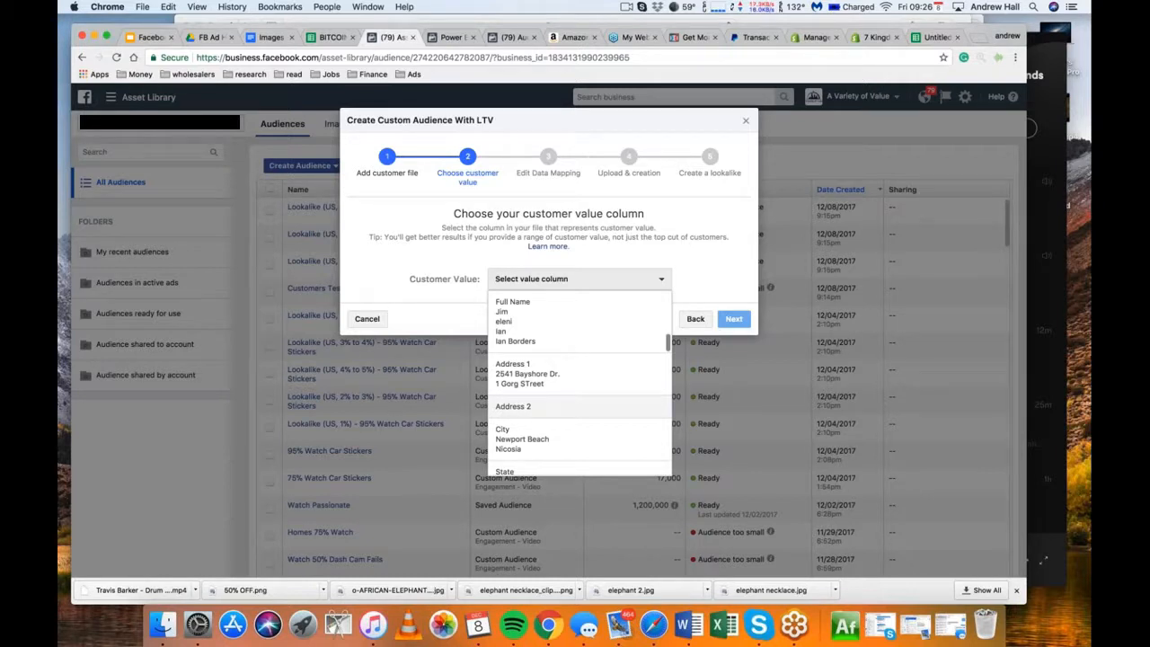
scroll(580, 383, "down", 10)
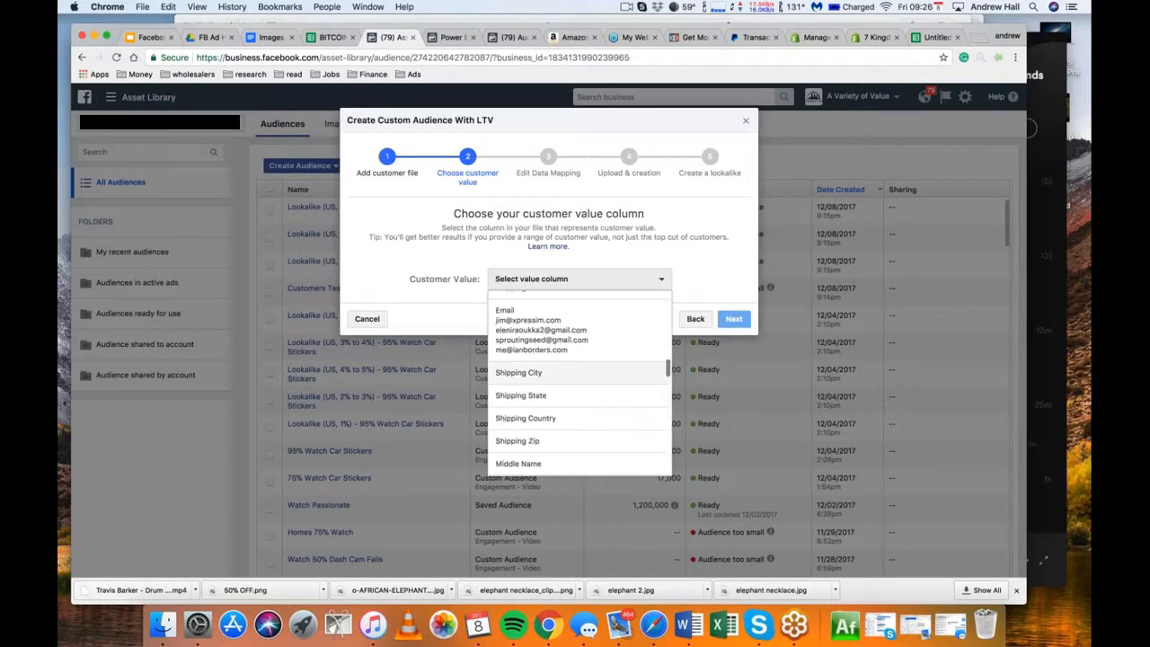
scroll(580, 383, "down", 4)
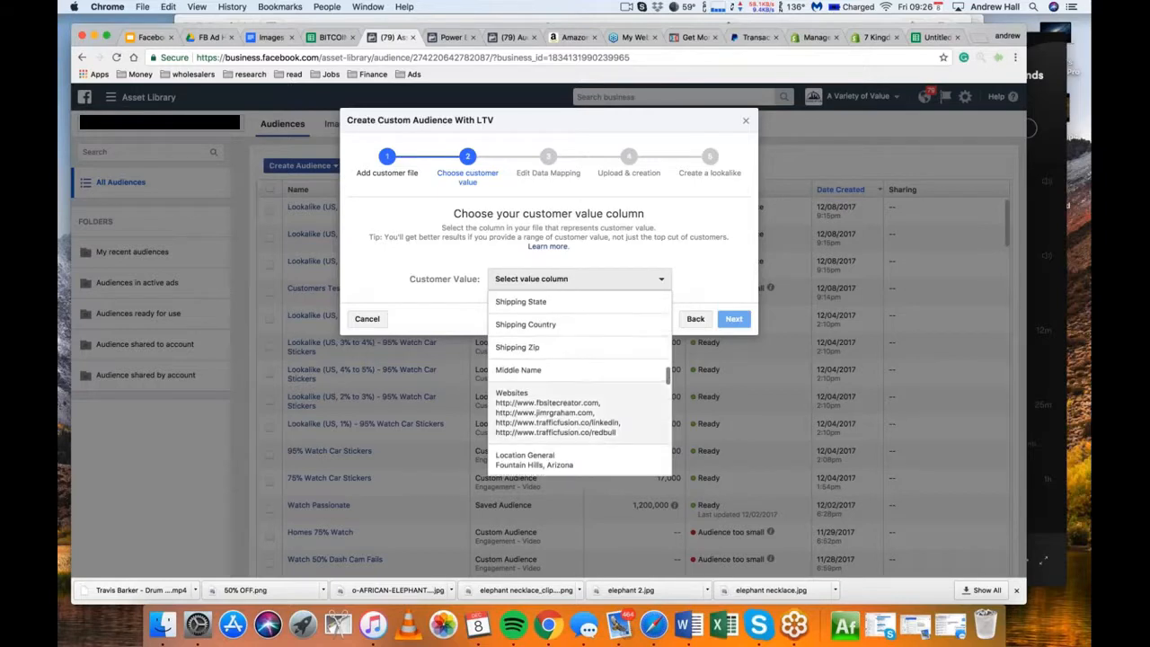
scroll(579, 382, "down", 8)
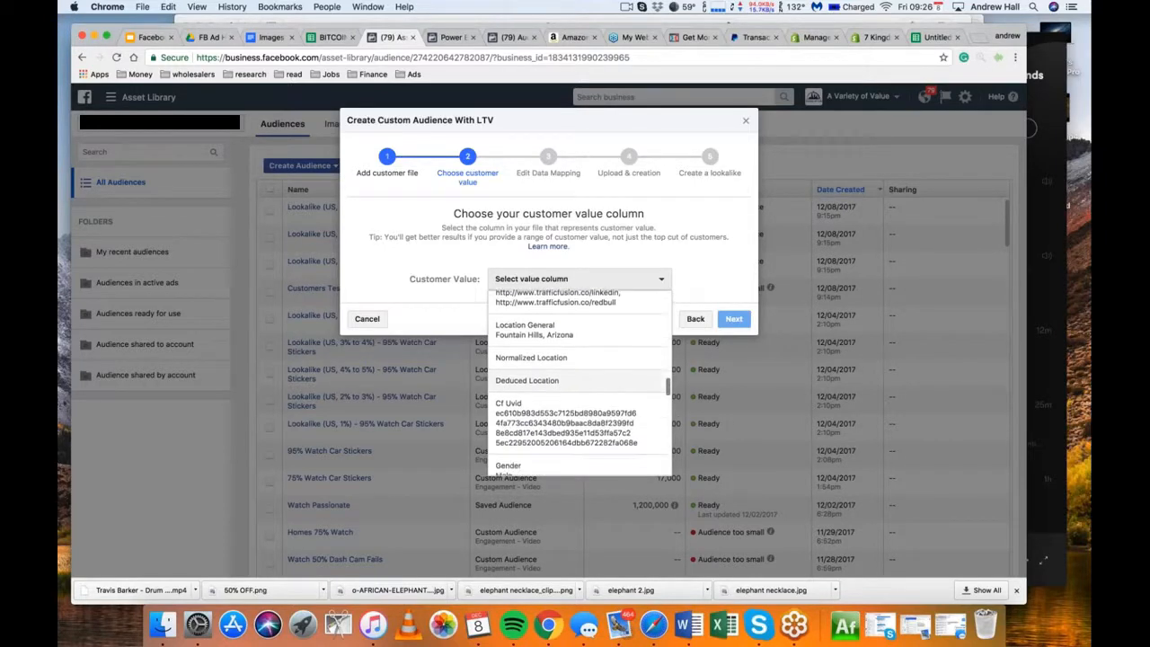
scroll(580, 384, "down", 10)
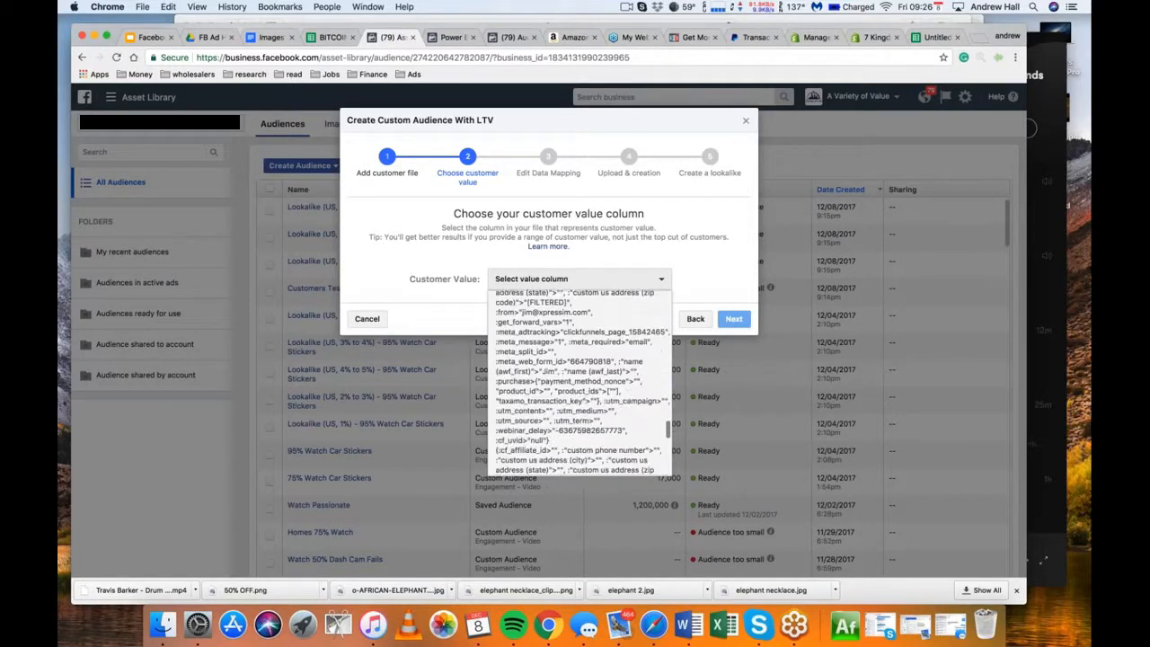
scroll(580, 383, "down", 10)
scroll(580, 384, "up", 10)
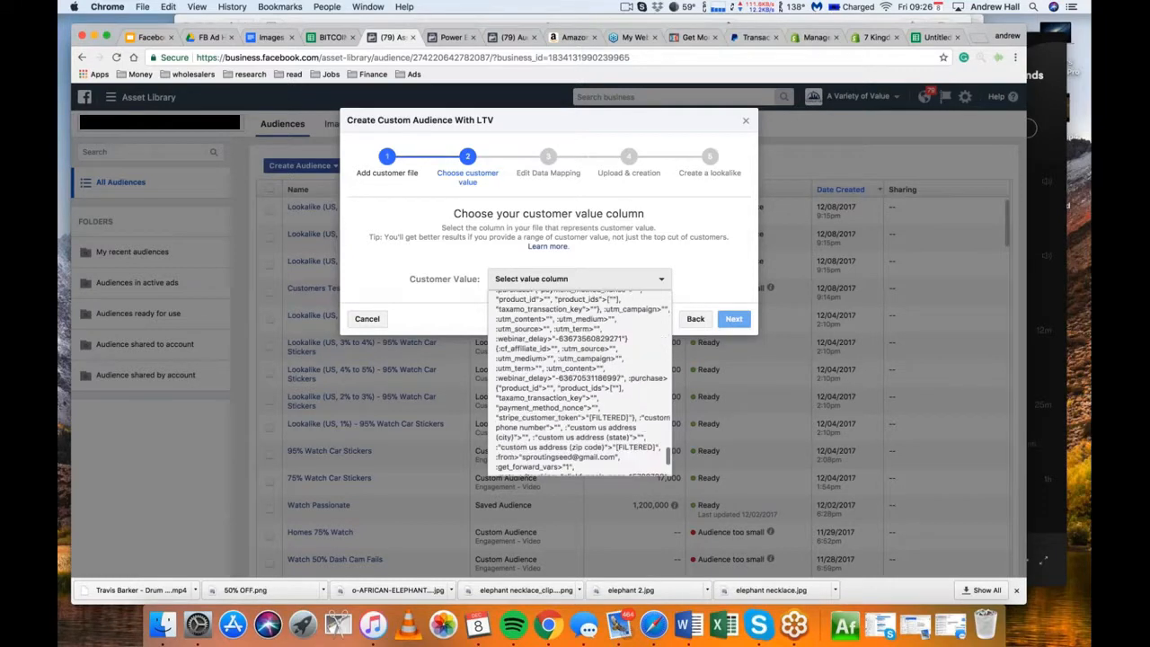
scroll(580, 383, "up", 6)
scroll(580, 384, "down", 3)
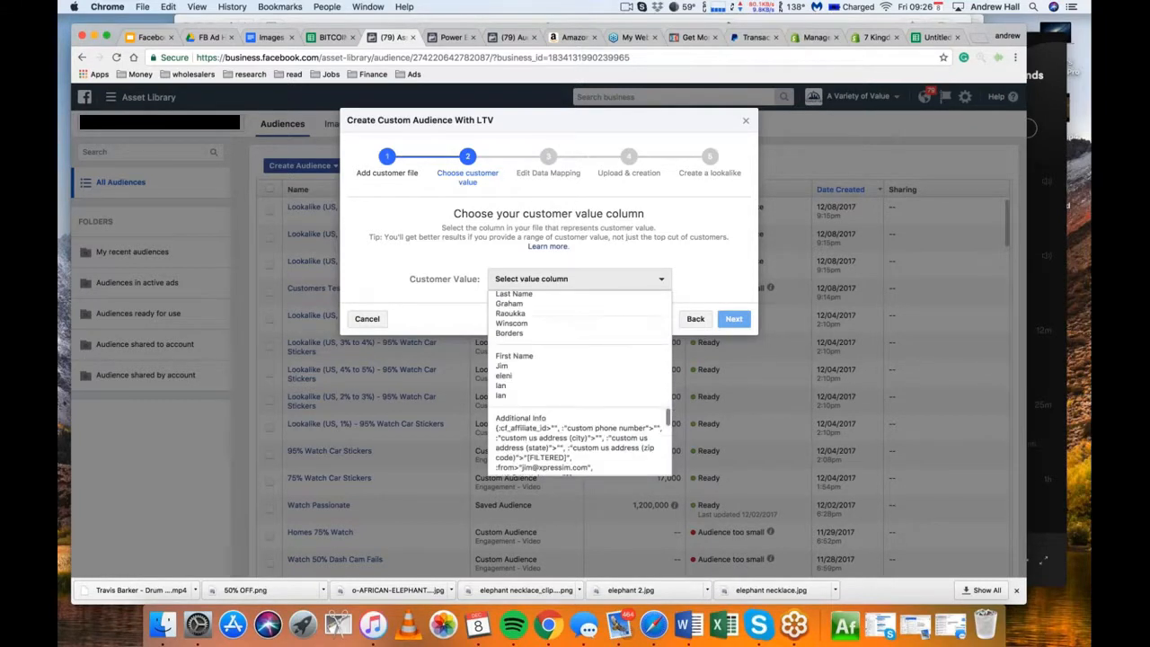
scroll(579, 384, "up", 3)
scroll(580, 383, "down", 8)
scroll(579, 384, "up", 10)
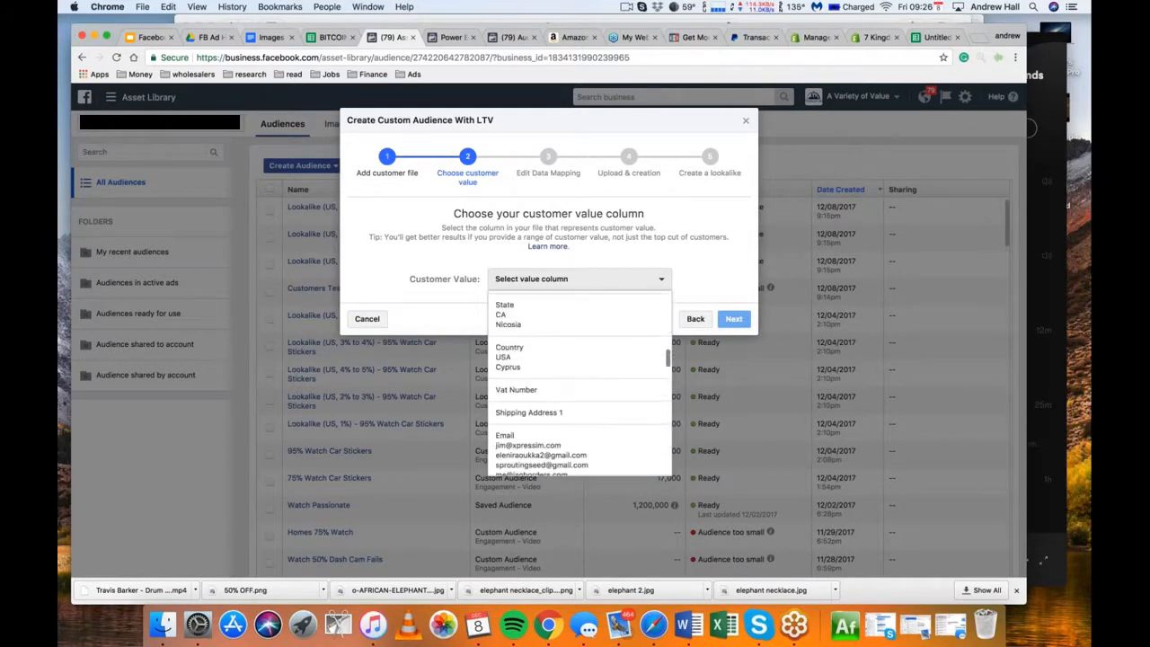
scroll(580, 384, "up", 1)
scroll(580, 383, "up", 10)
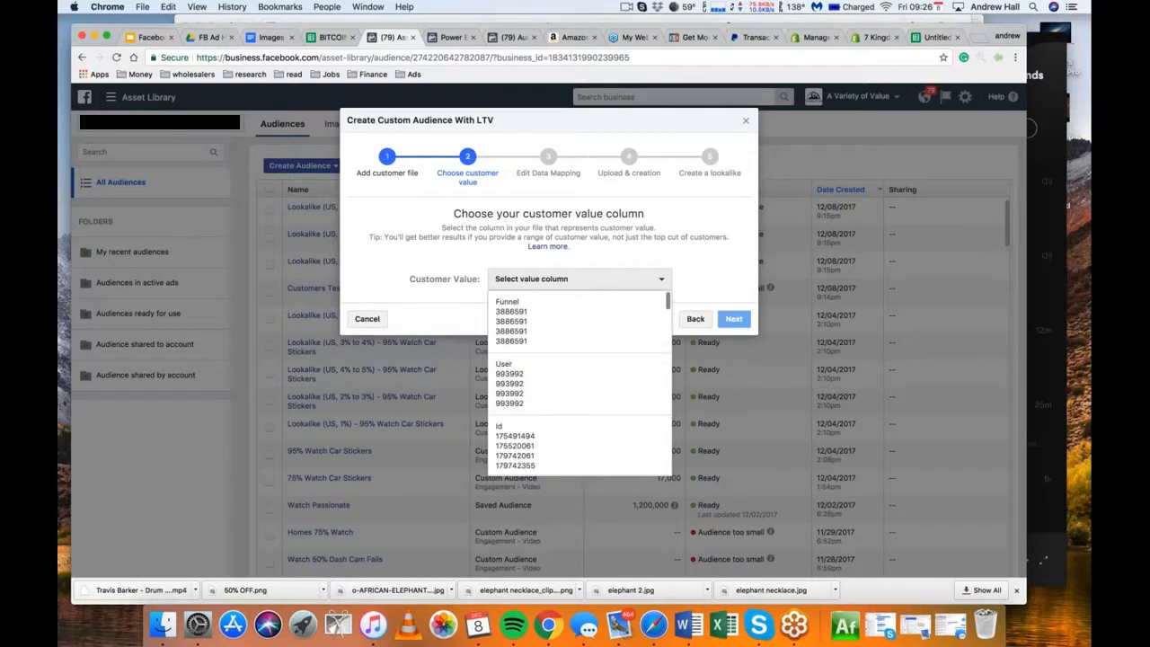
left_click(708, 231)
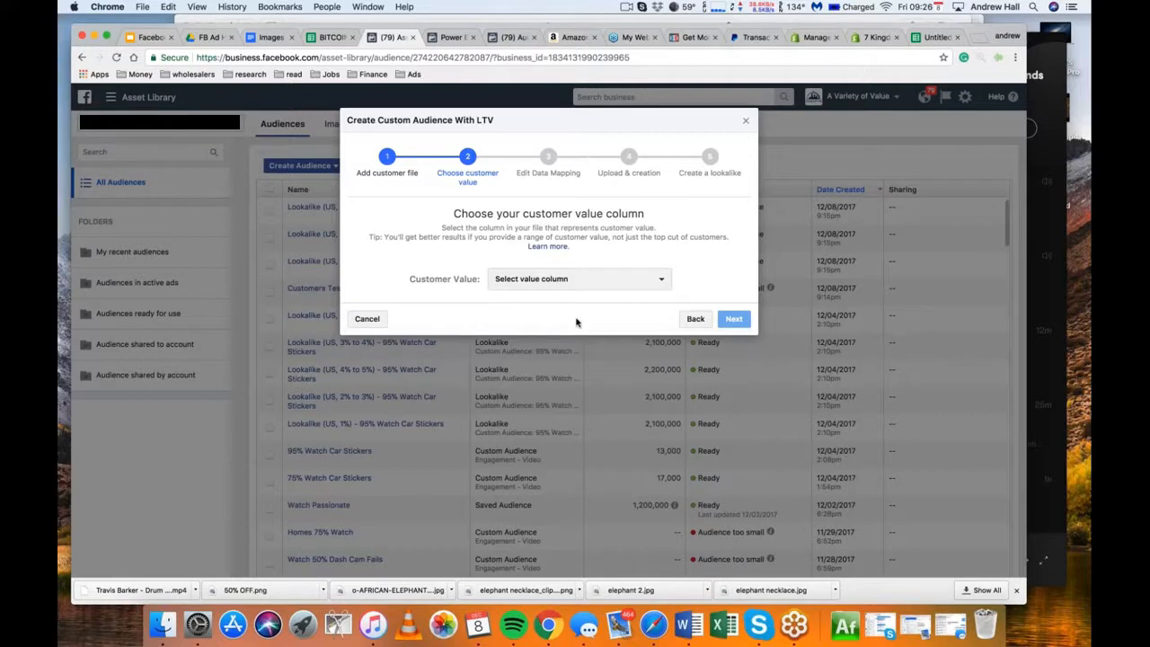
Go back to the customer file stage and replace the uploaded file with Buyers Spreadsheet - Sheet1.csv
left_click(692, 318)
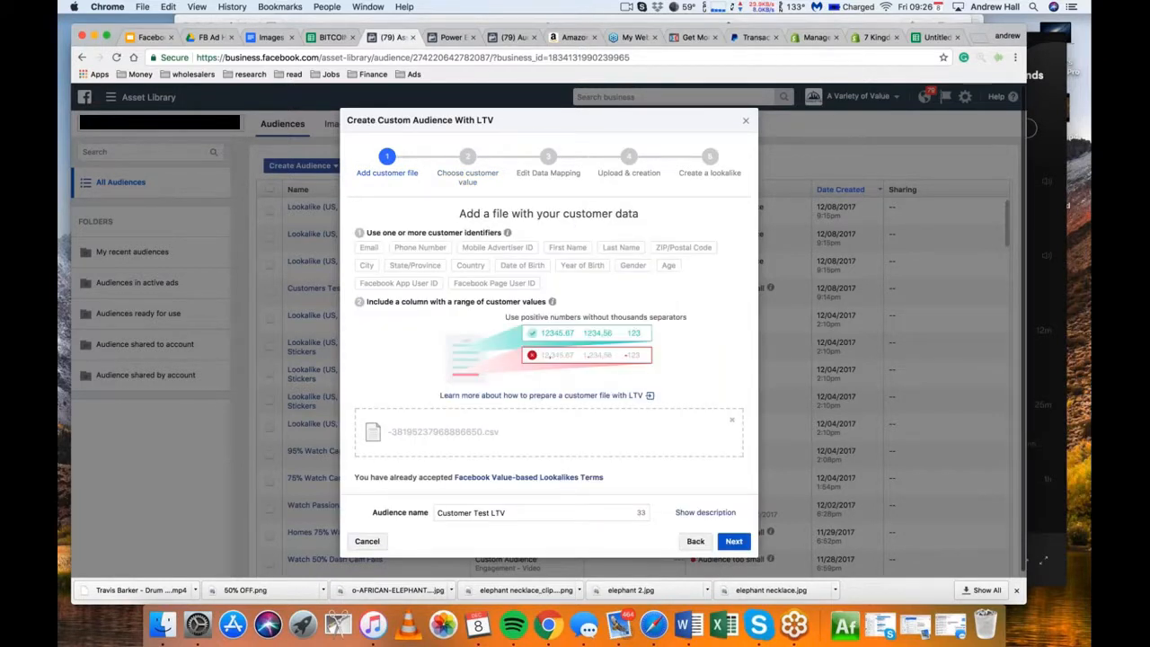
left_click(732, 420)
left_click(612, 432)
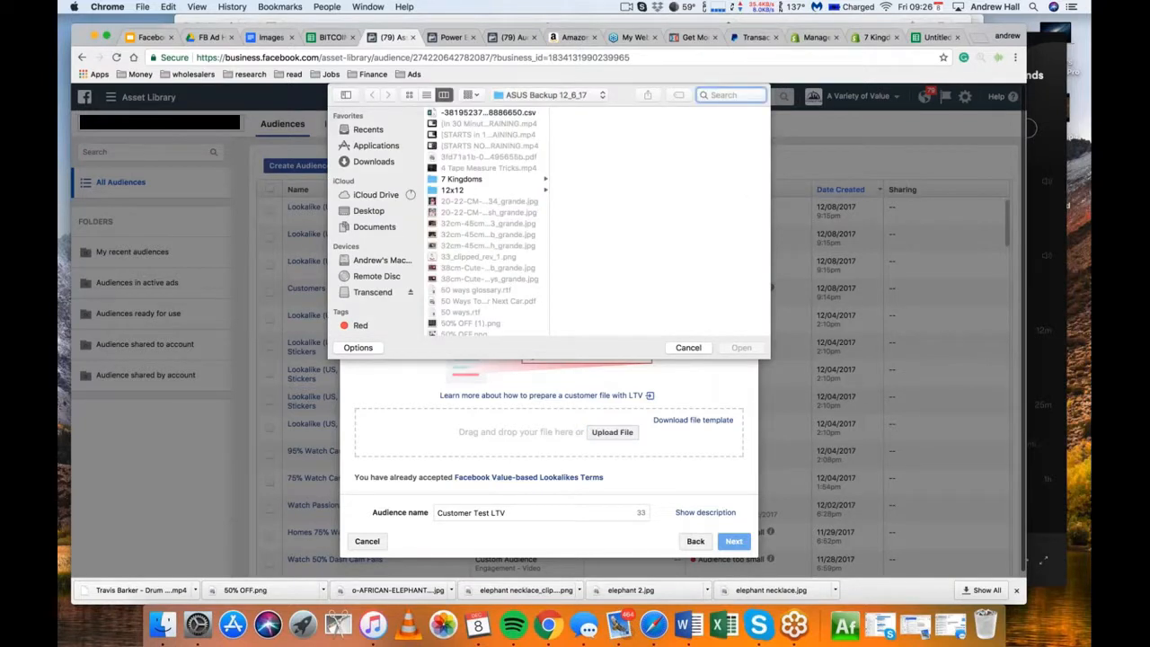
scroll(505, 260, "down", 10)
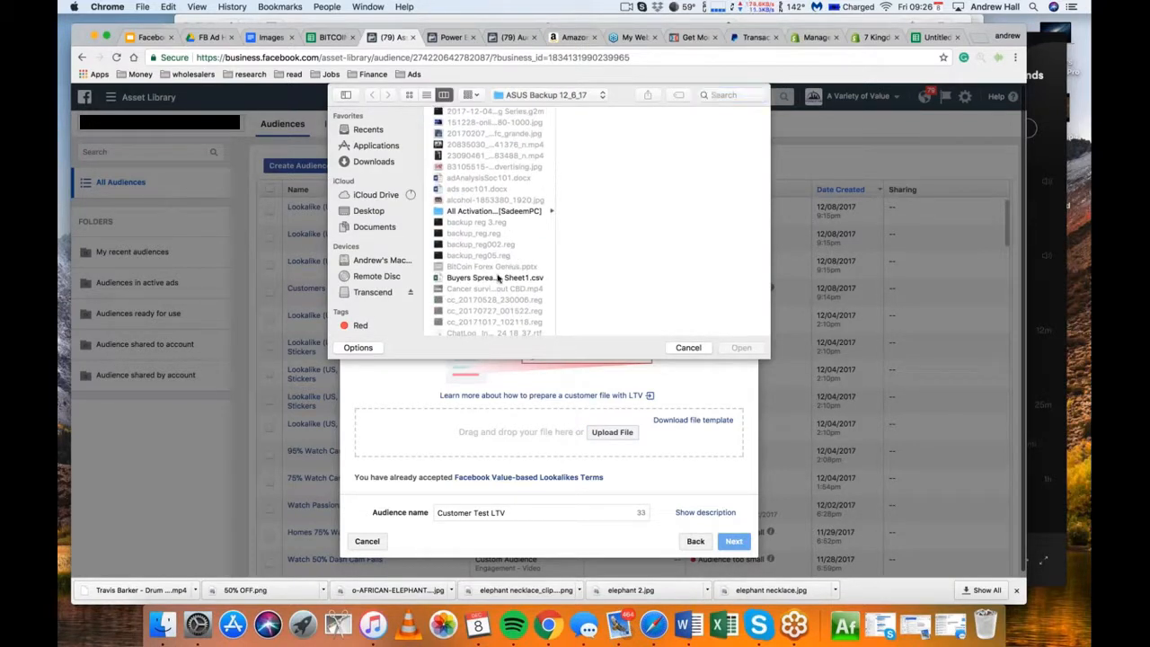
left_click(493, 278)
left_click(740, 348)
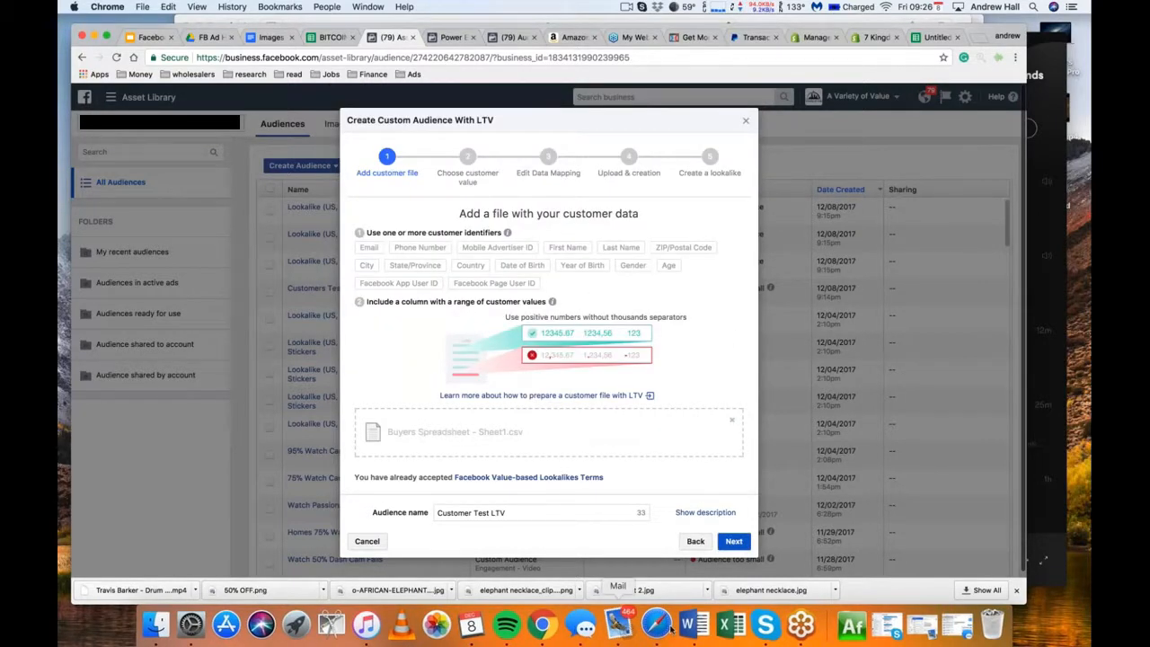
Choose the How Much column as the customer value and continue to the data mapping
left_click(734, 541)
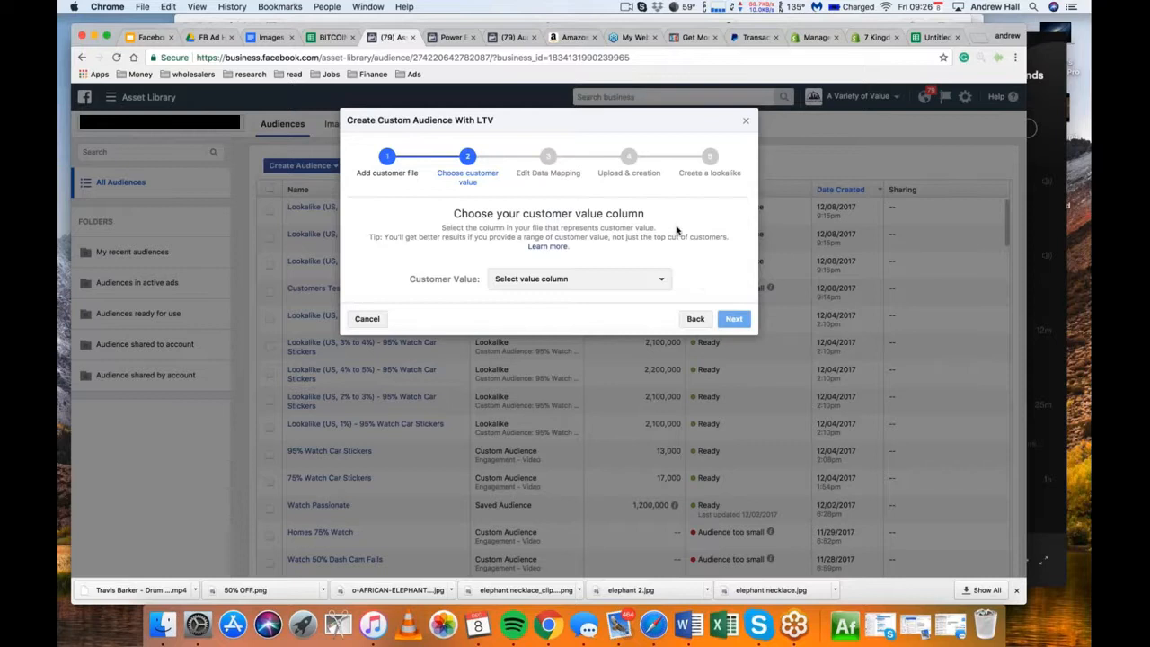
left_click(654, 284)
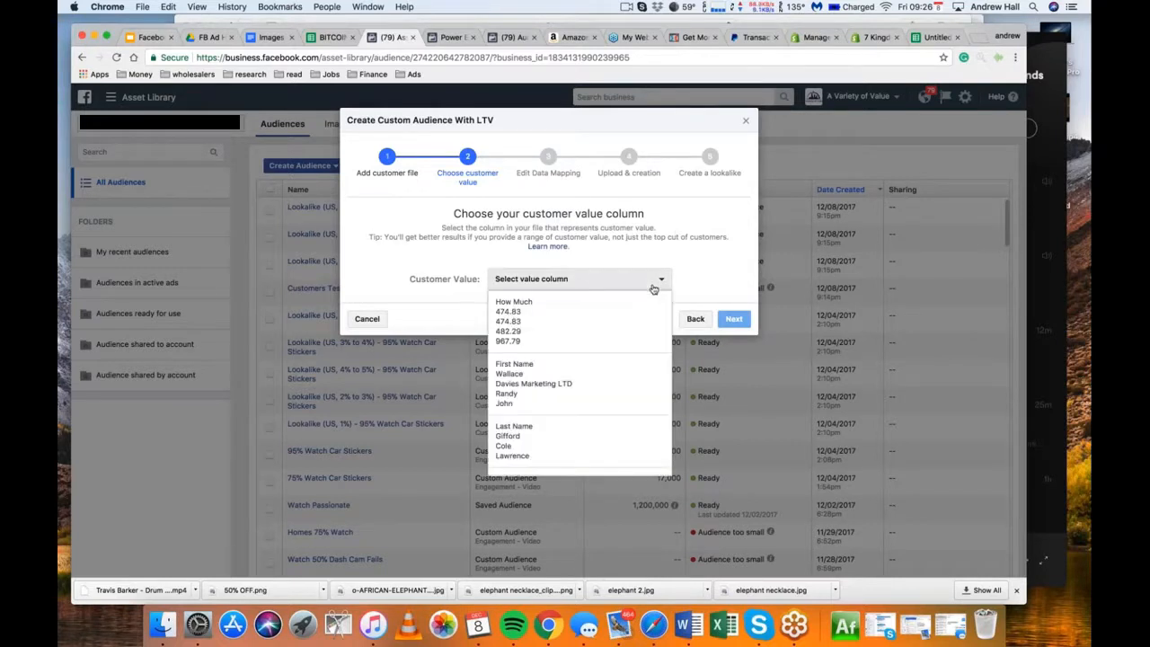
left_click(590, 324)
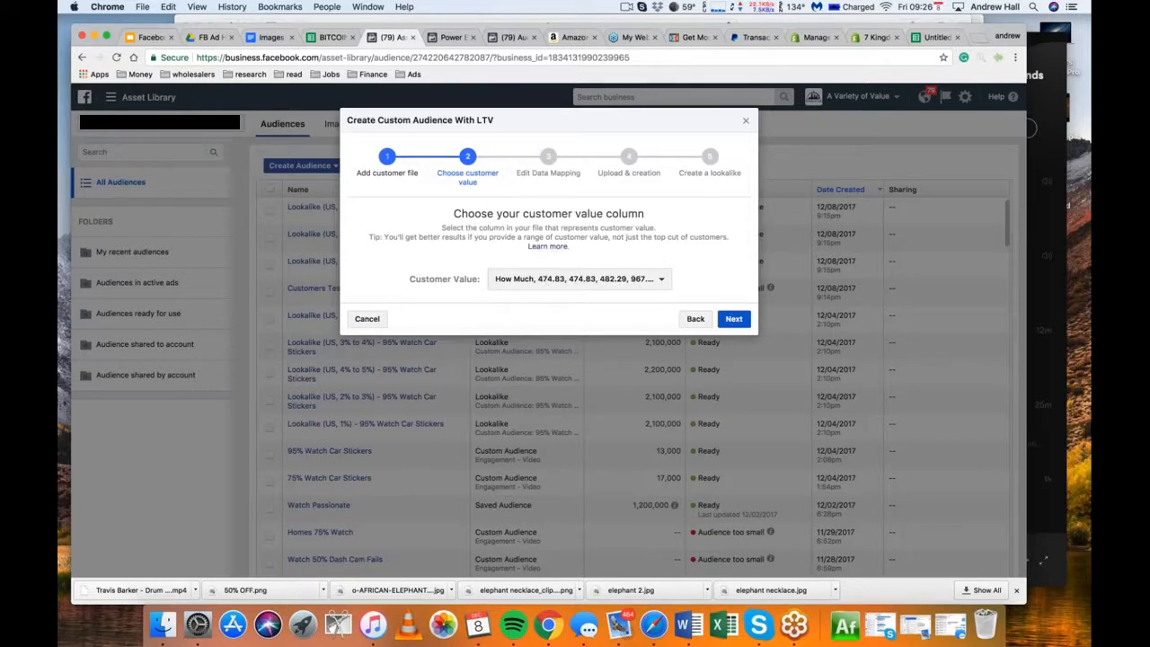
left_click(733, 320)
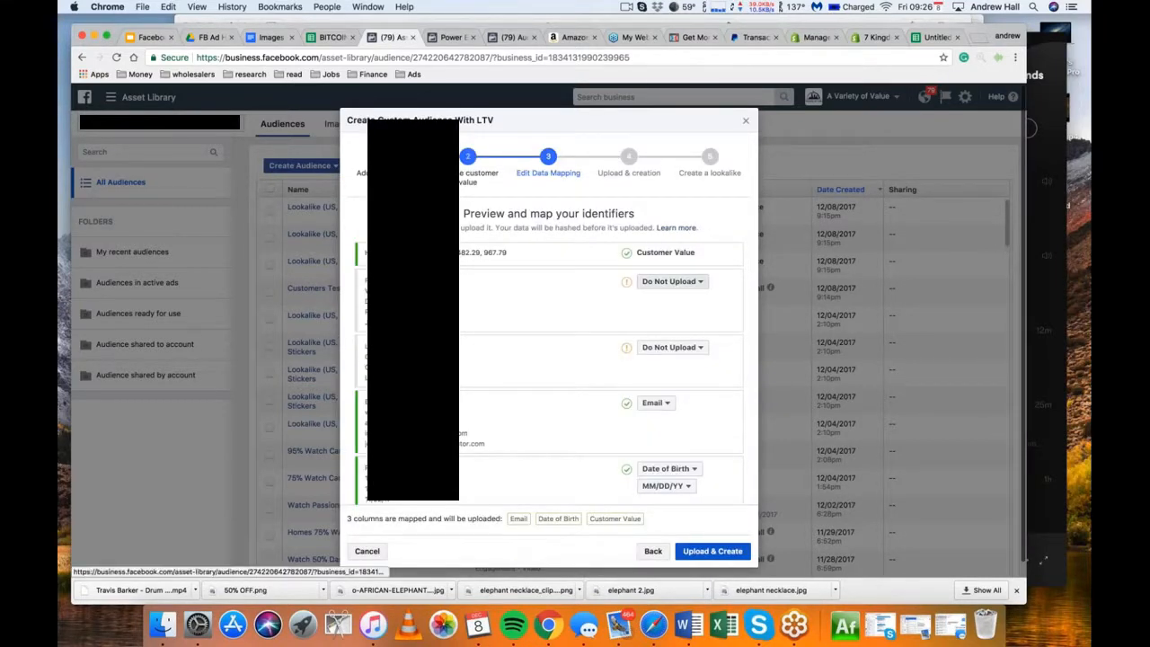
Map the two unmapped name columns to First Name and Last Name, and upload the data to create the audience
left_click(672, 281)
left_click(672, 376)
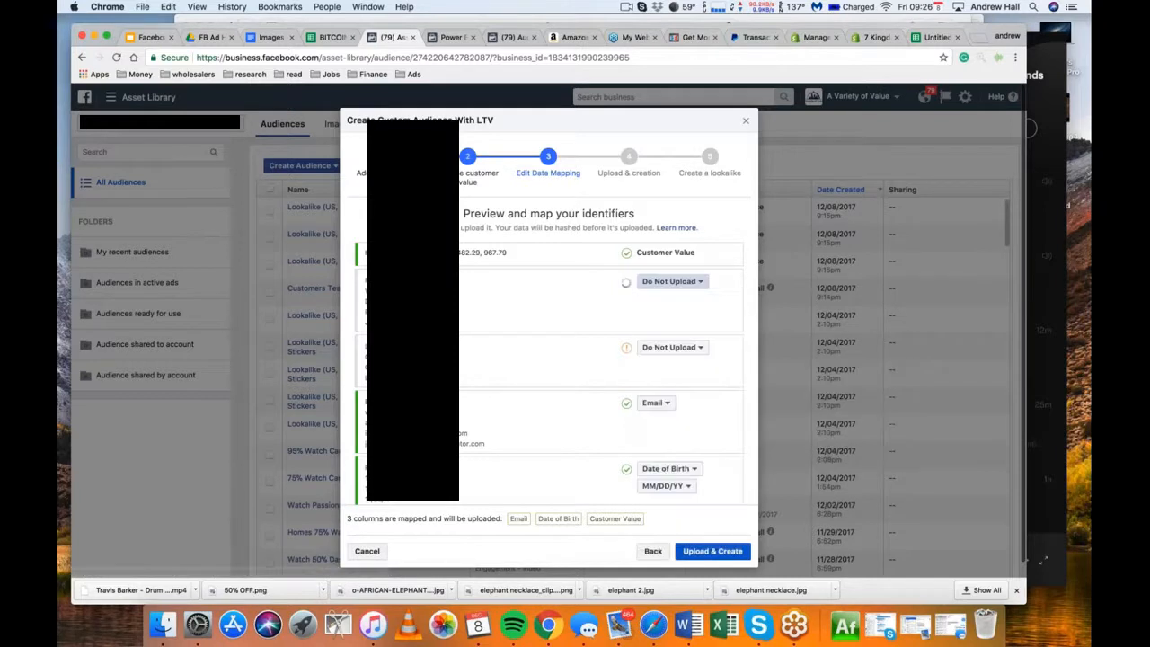
left_click(673, 347)
left_click(671, 457)
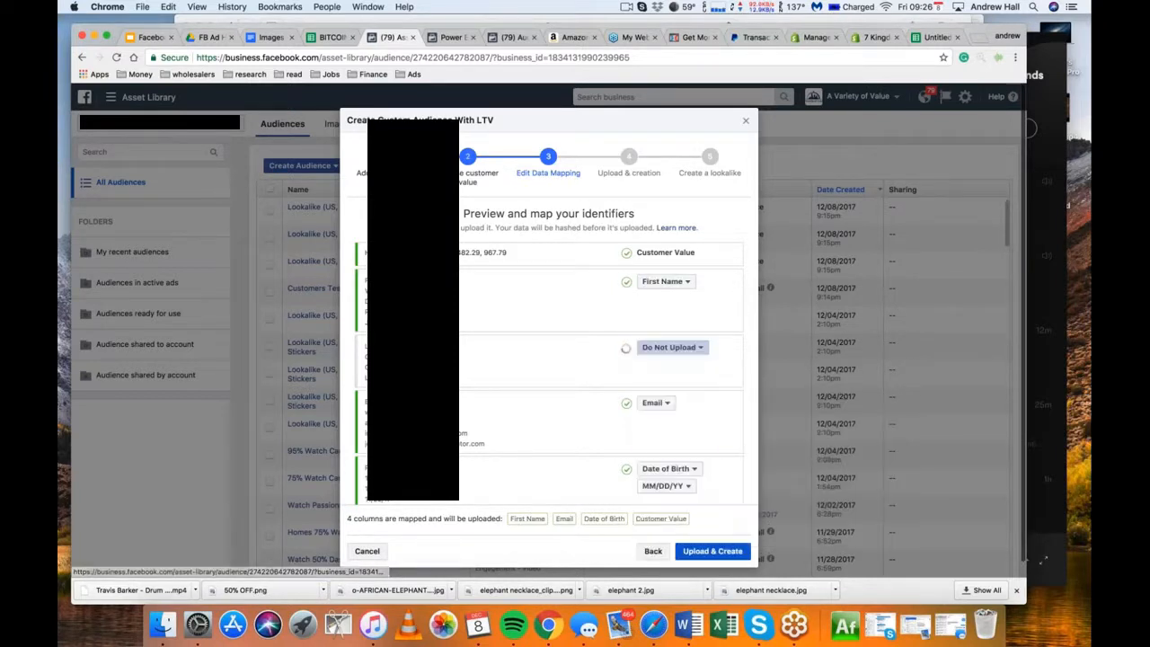
scroll(742, 419, "down", 5)
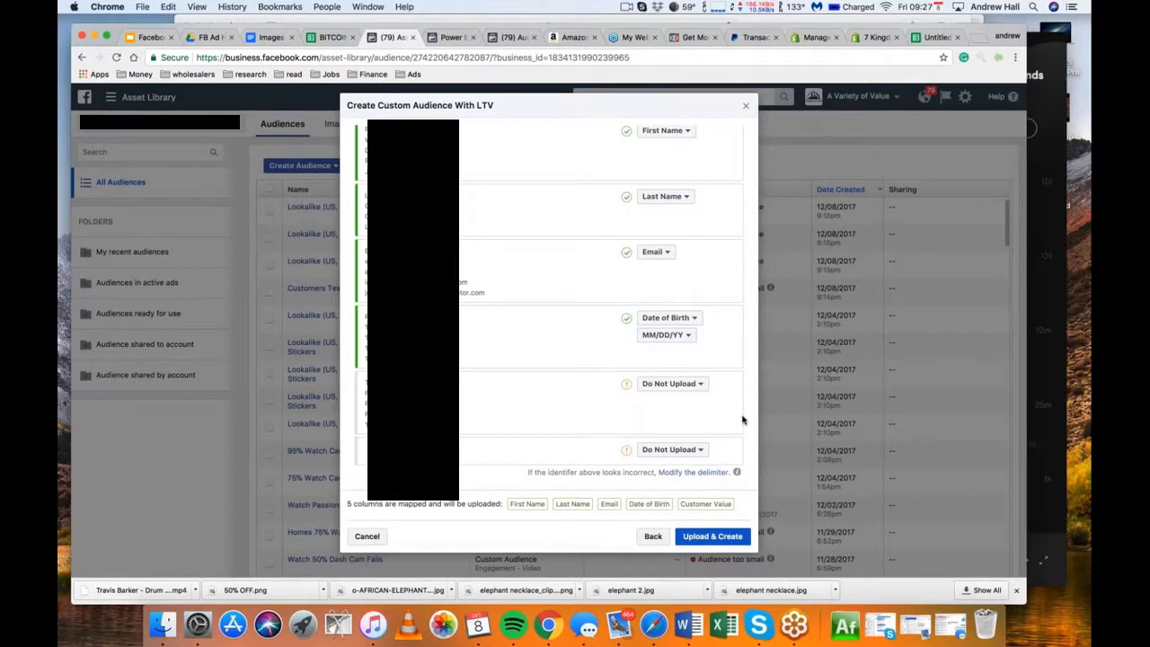
left_click(712, 536)
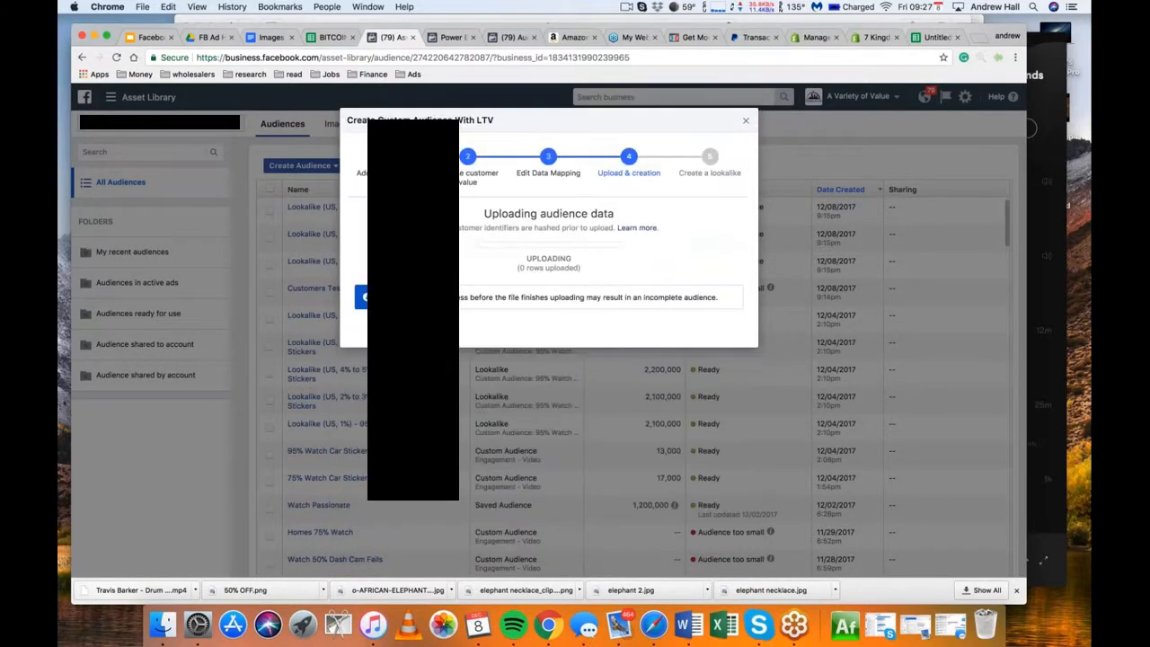
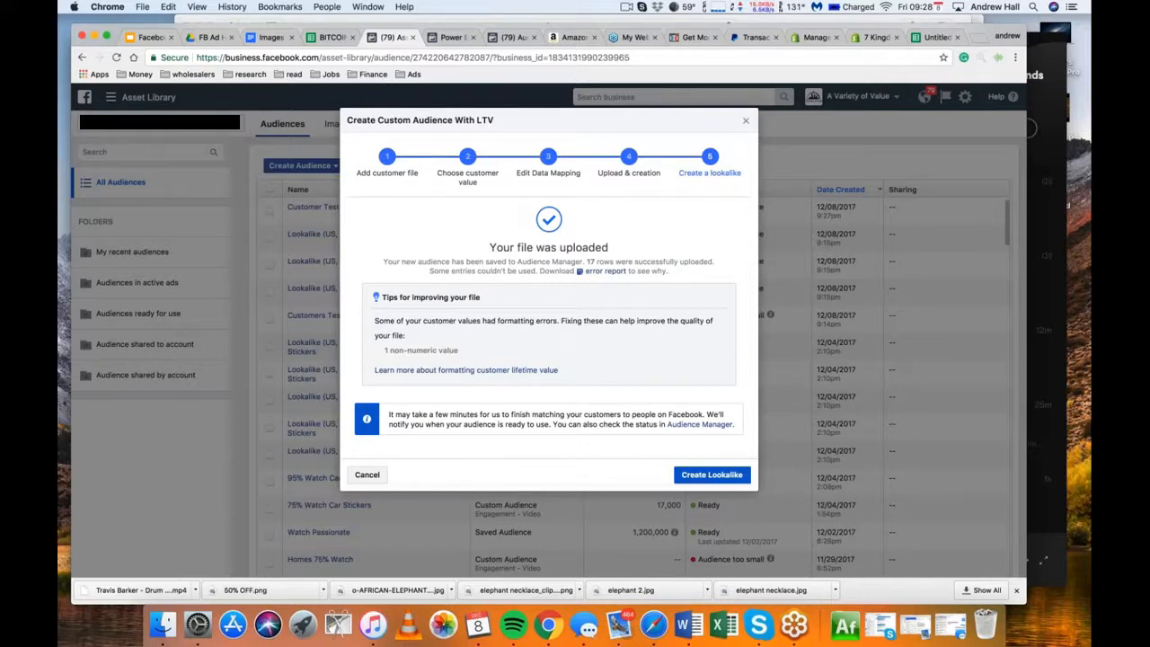
Close the finished upload dialog and start a new custom audience based on video engagement
left_click(746, 120)
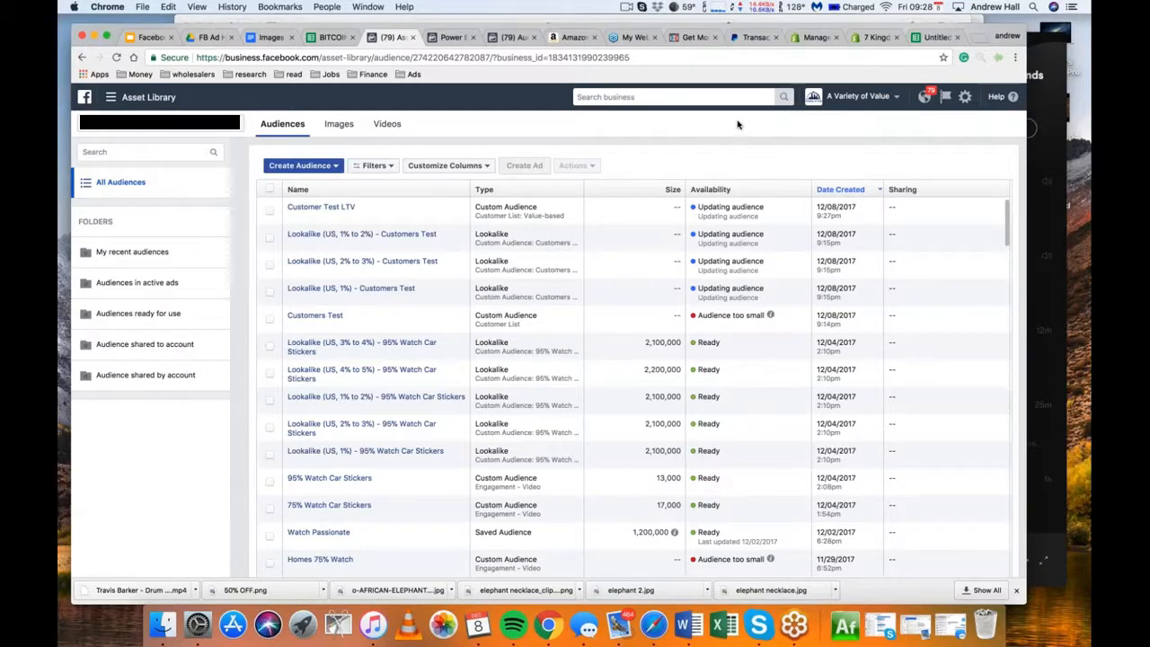
left_click(1081, 48)
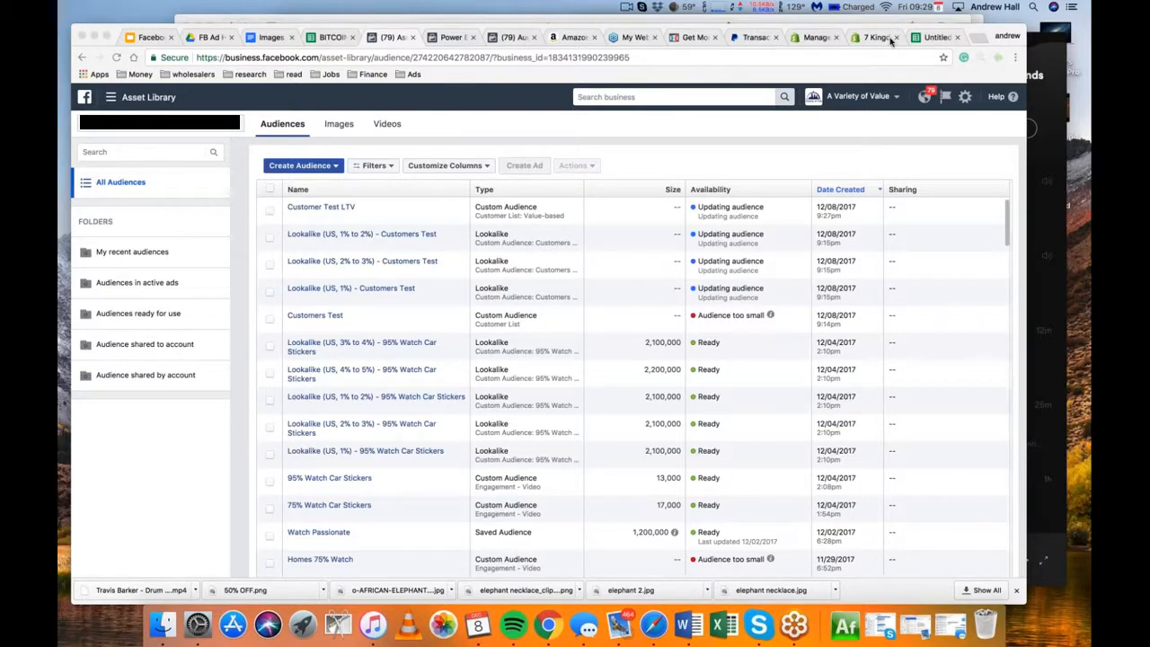
left_click(324, 167)
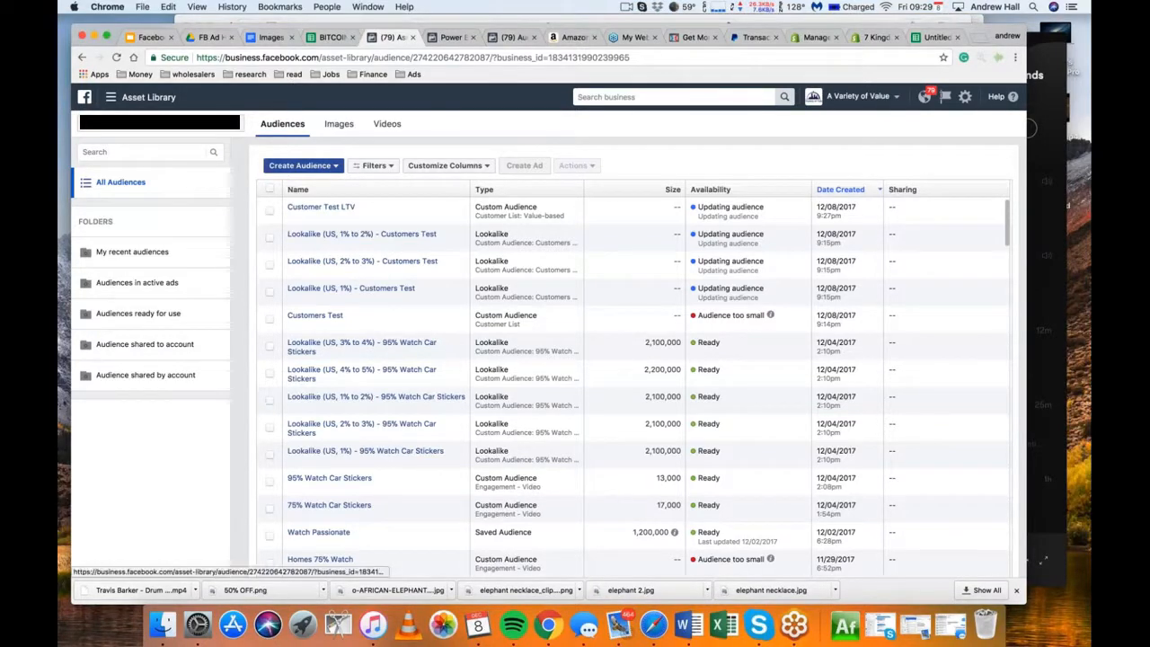
left_click(323, 167)
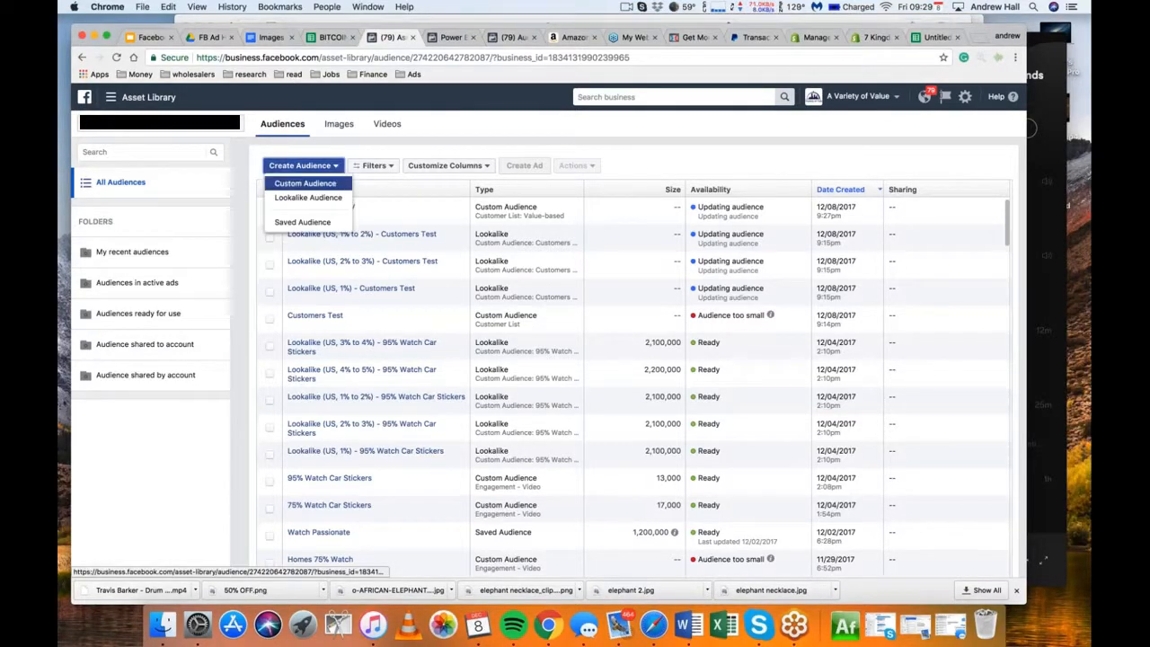
left_click(326, 183)
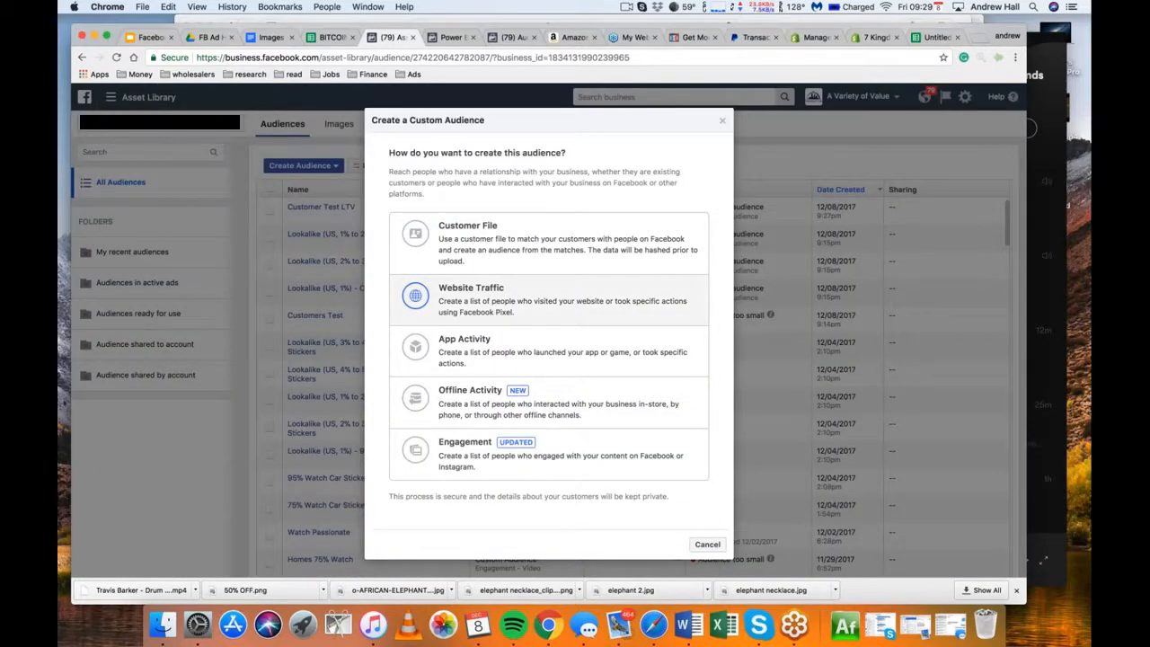
left_click(450, 443)
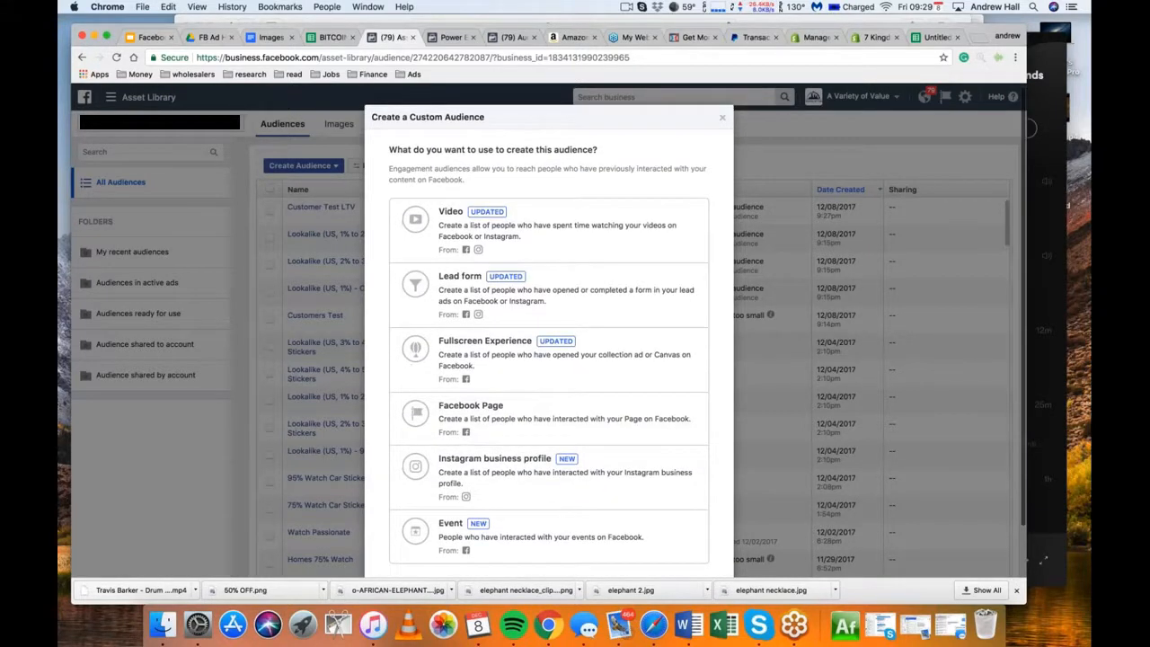
scroll(549, 360, "down", 2)
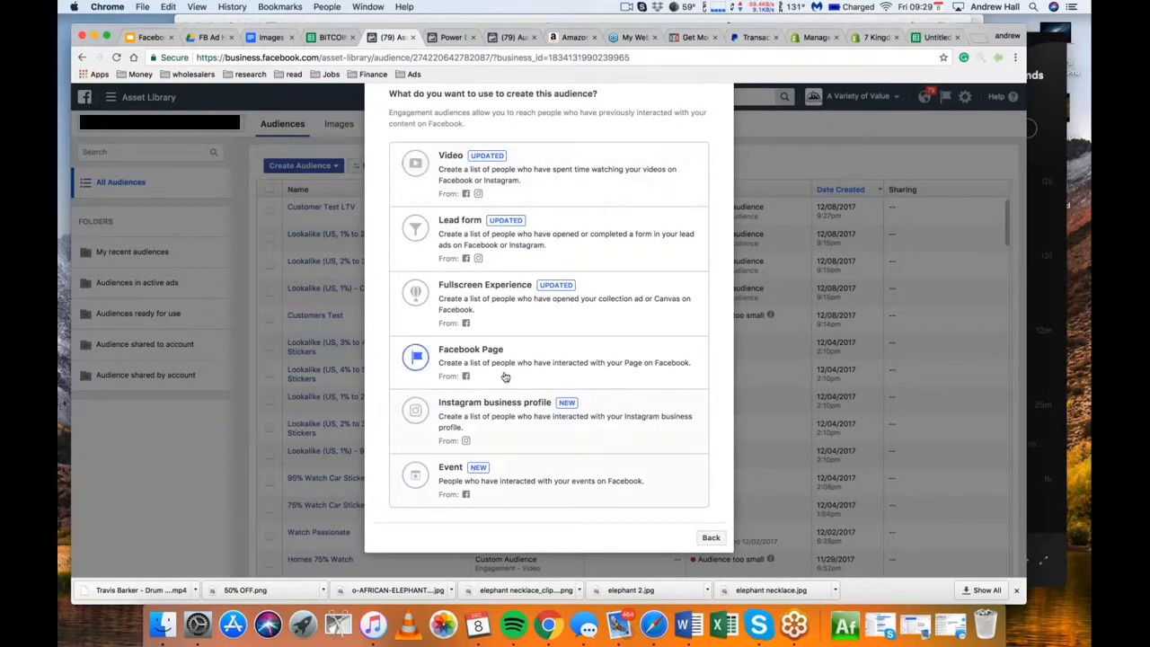
left_click(607, 179)
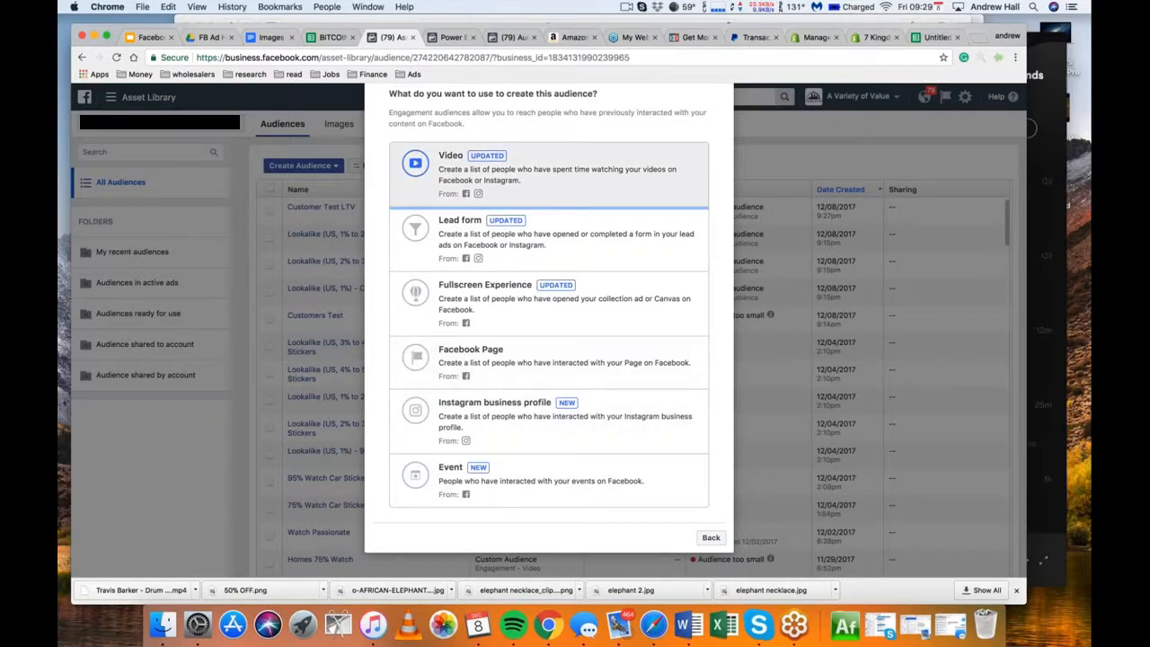
Set the engagement to people who have watched 75% of the video and list the videos of the Car Buying Magic page
left_click(535, 237)
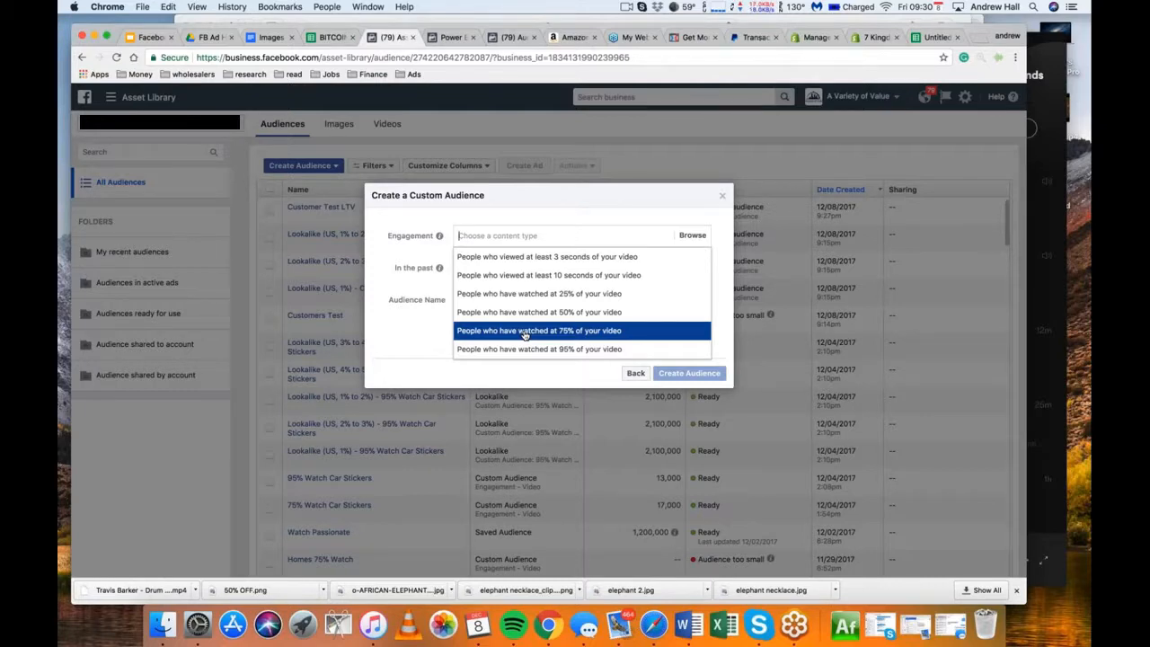
left_click(526, 330)
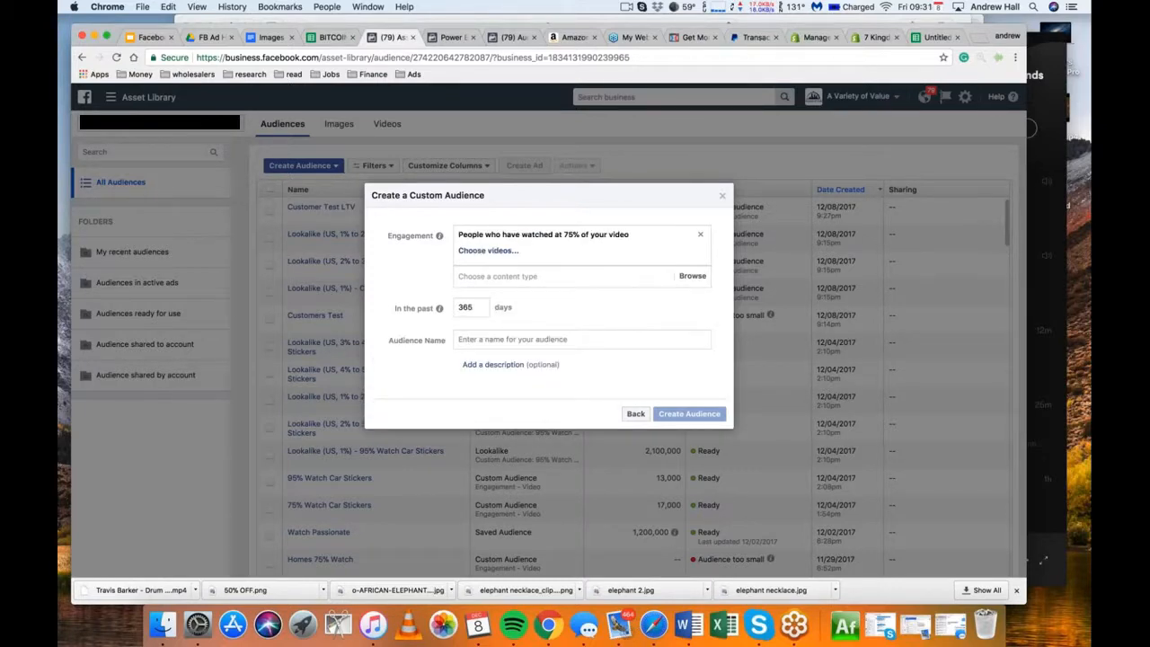
left_click(500, 251)
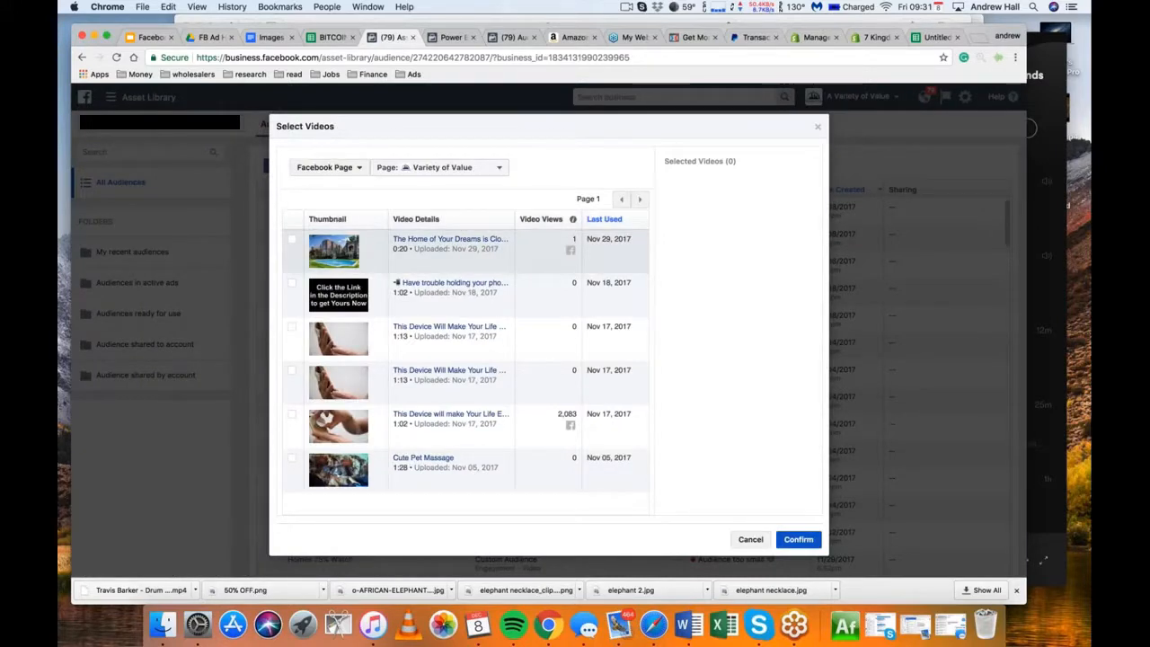
left_click(492, 167)
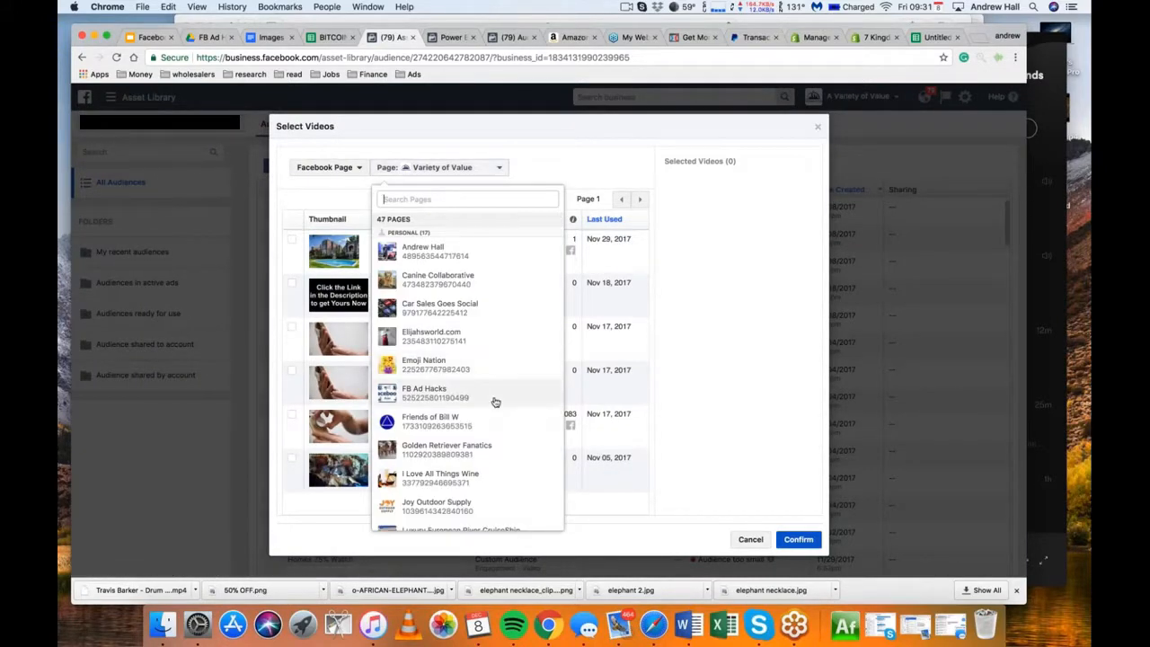
scroll(495, 402, "down", 10)
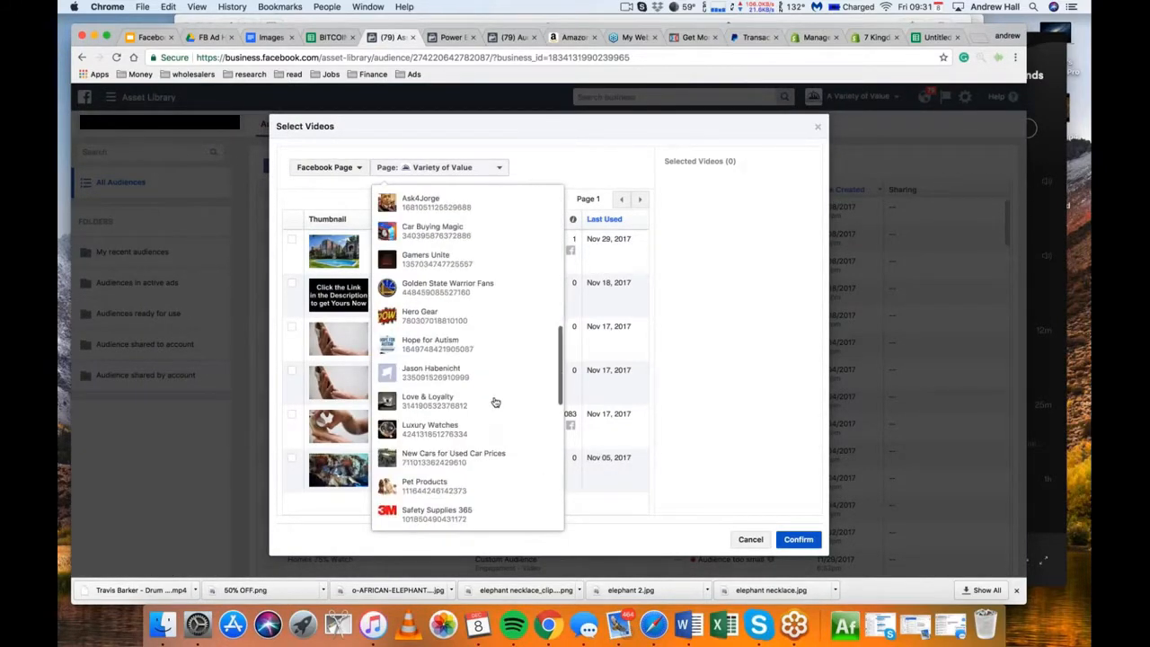
scroll(495, 401, "down", 3)
scroll(494, 401, "up", 5)
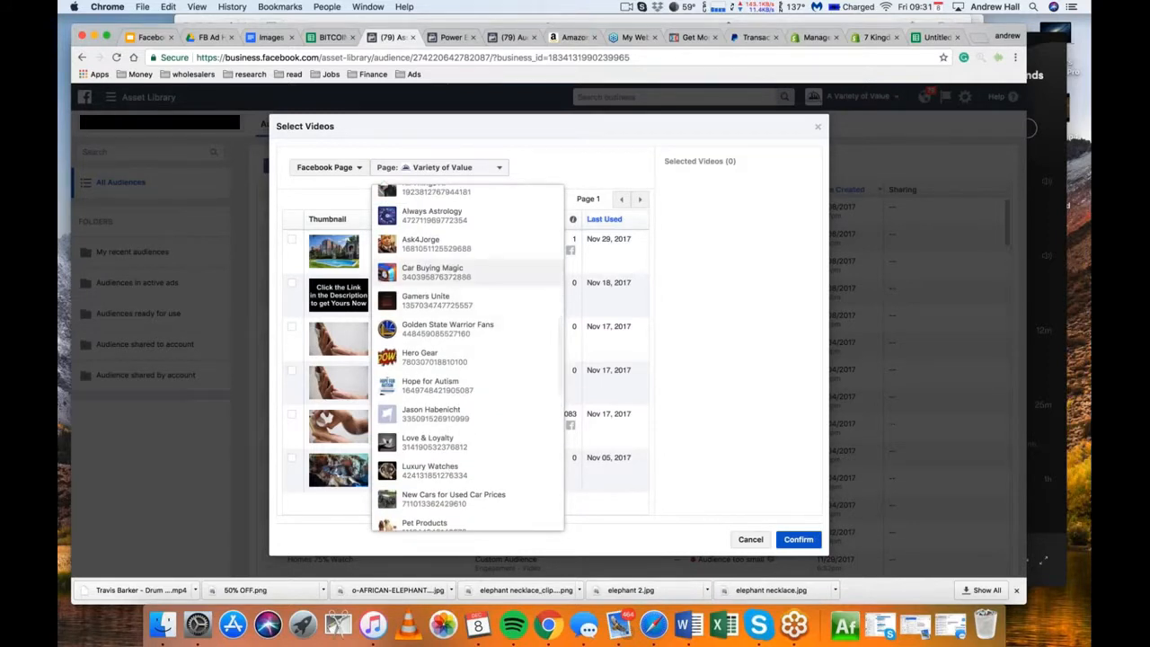
left_click(436, 273)
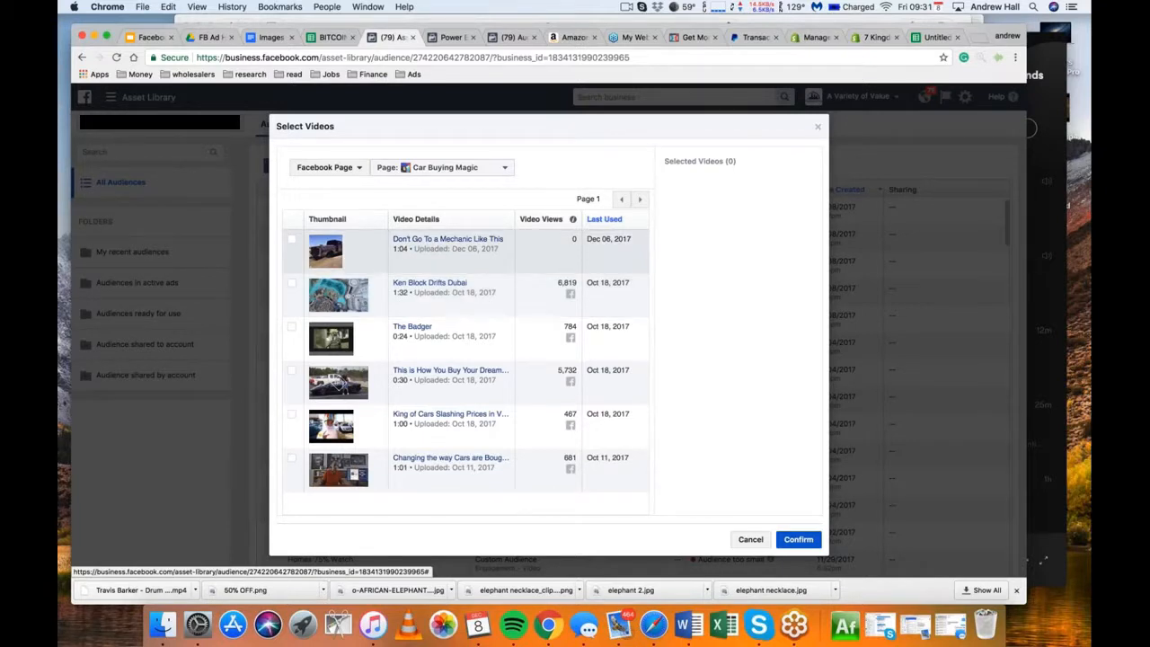
Select Changing the way Cars are Bought and all six videos on the second page of the Car Buying Magic list
left_click(293, 461)
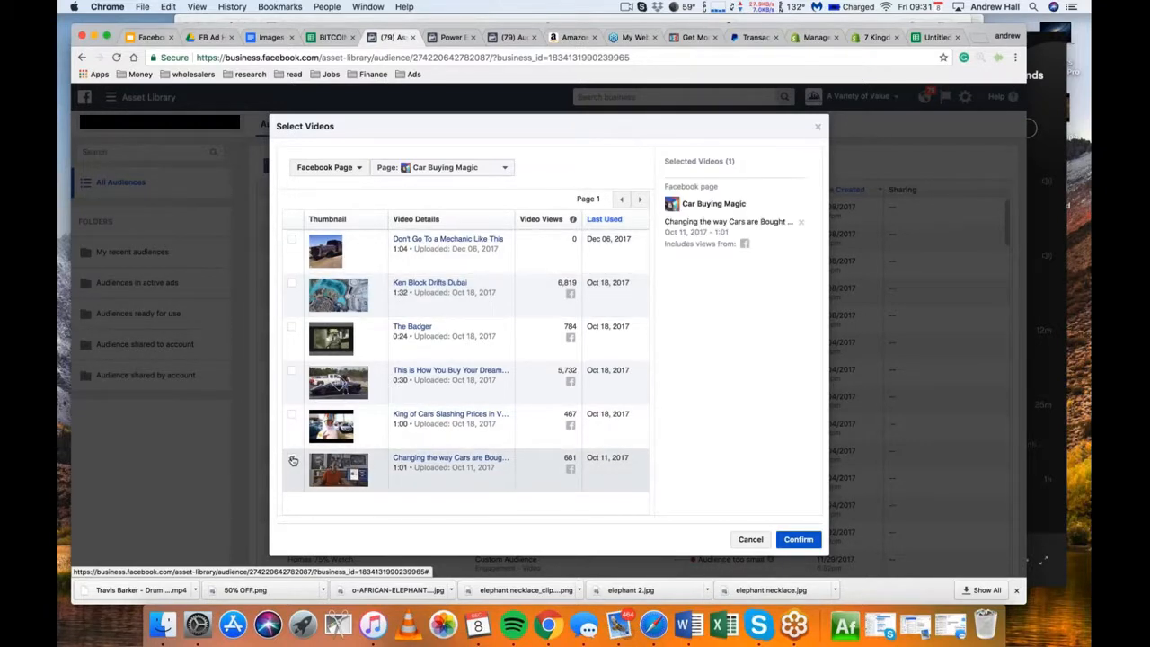
left_click(640, 199)
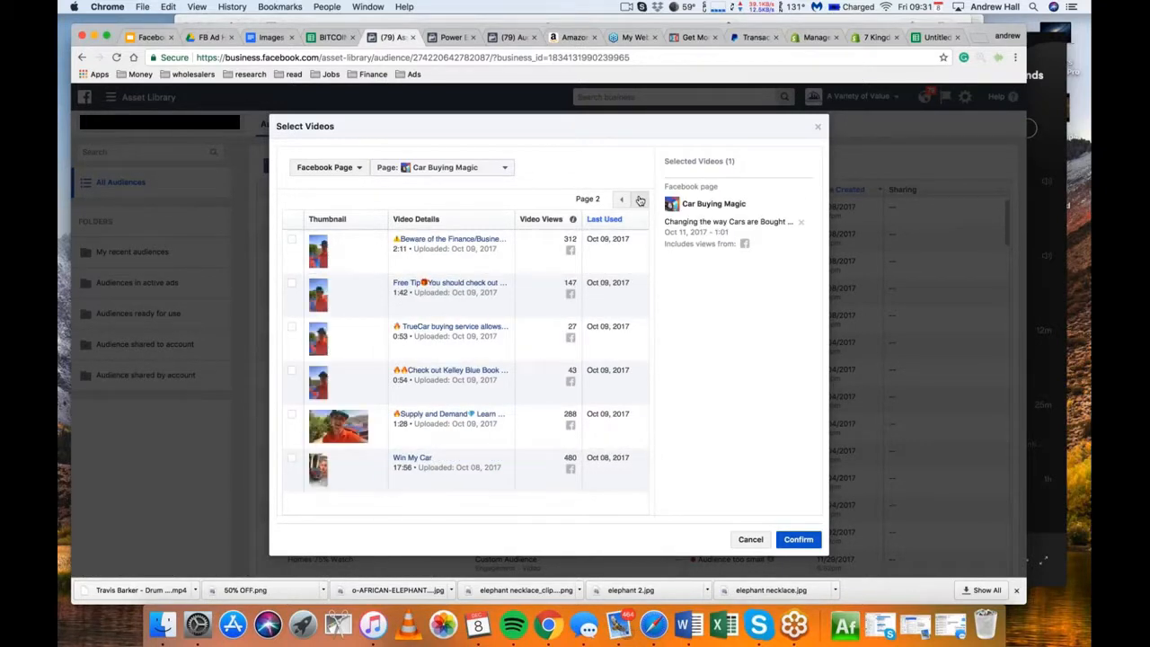
left_click(291, 239)
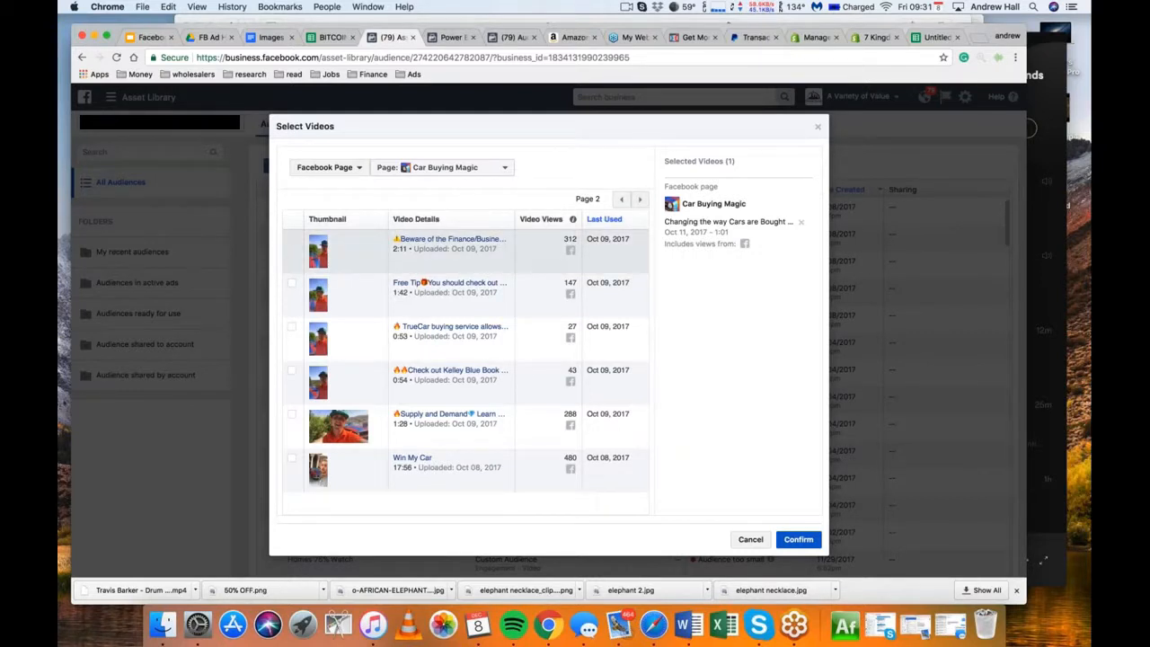
left_click(292, 284)
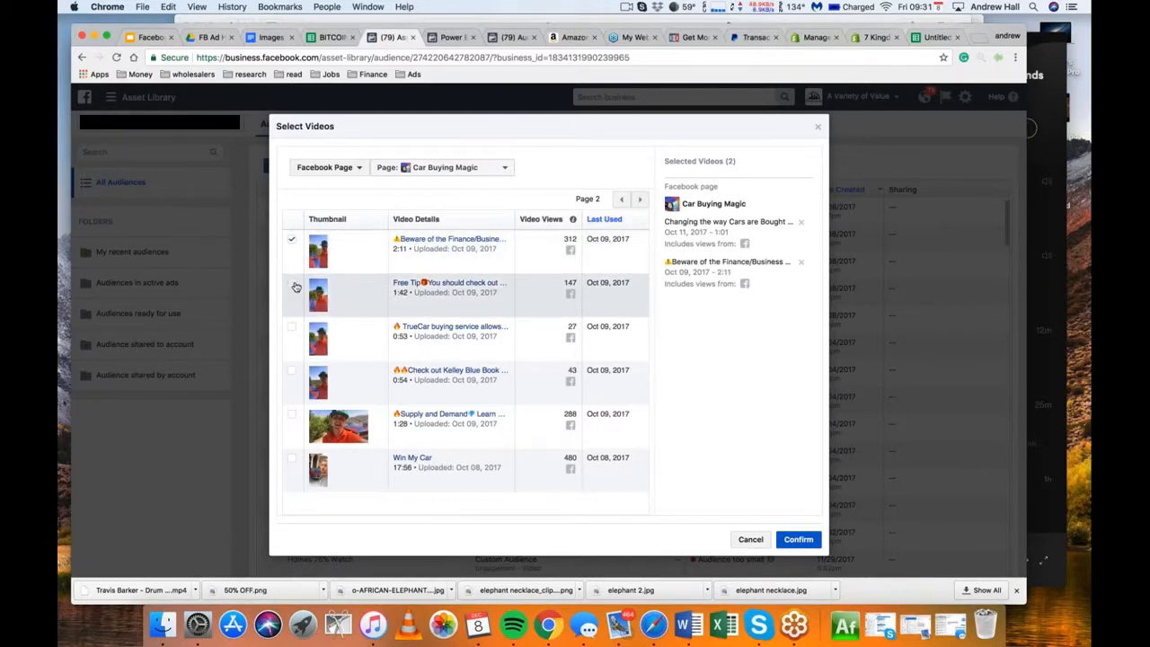
left_click(293, 334)
left_click(292, 371)
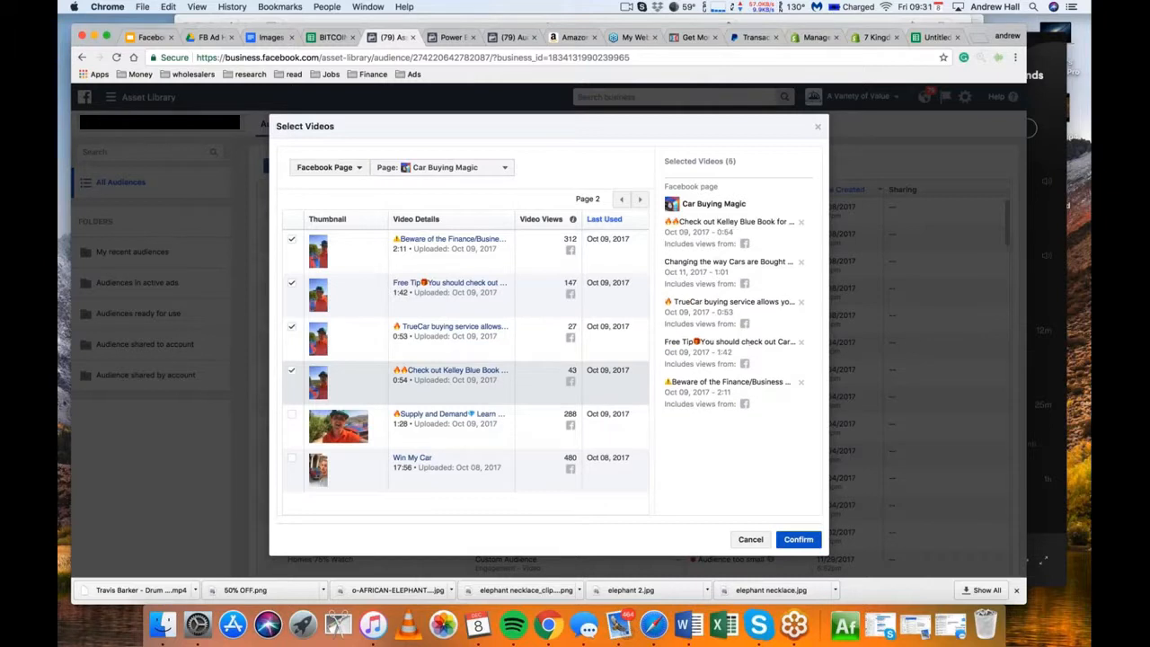
left_click(292, 419)
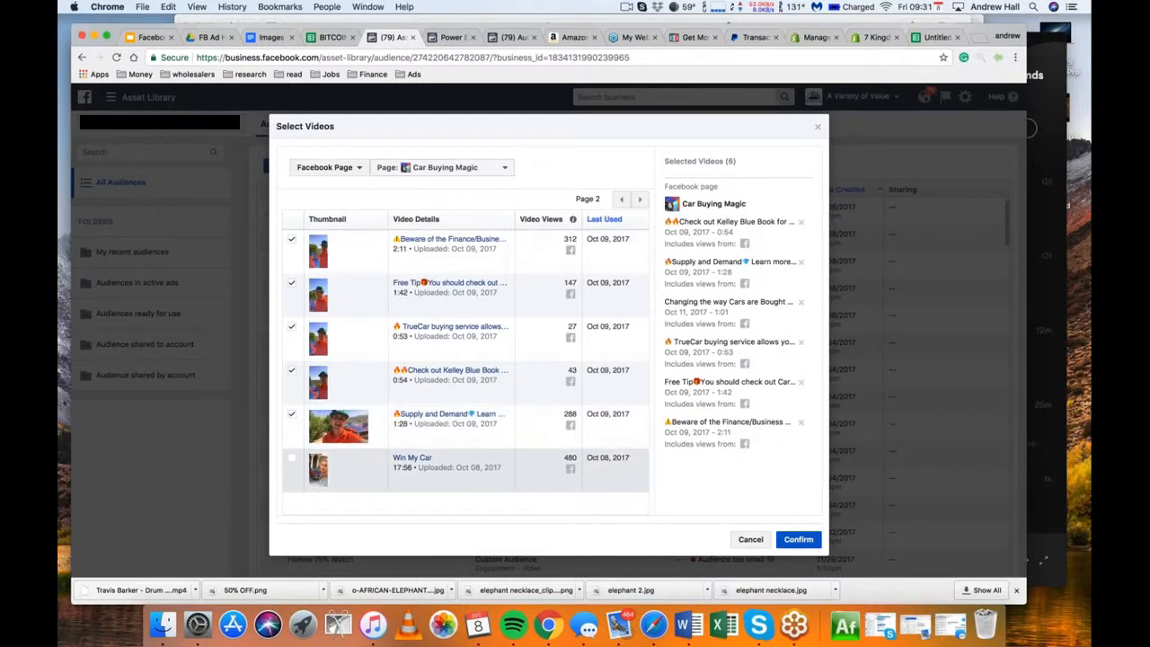
left_click(292, 459)
left_click(640, 201)
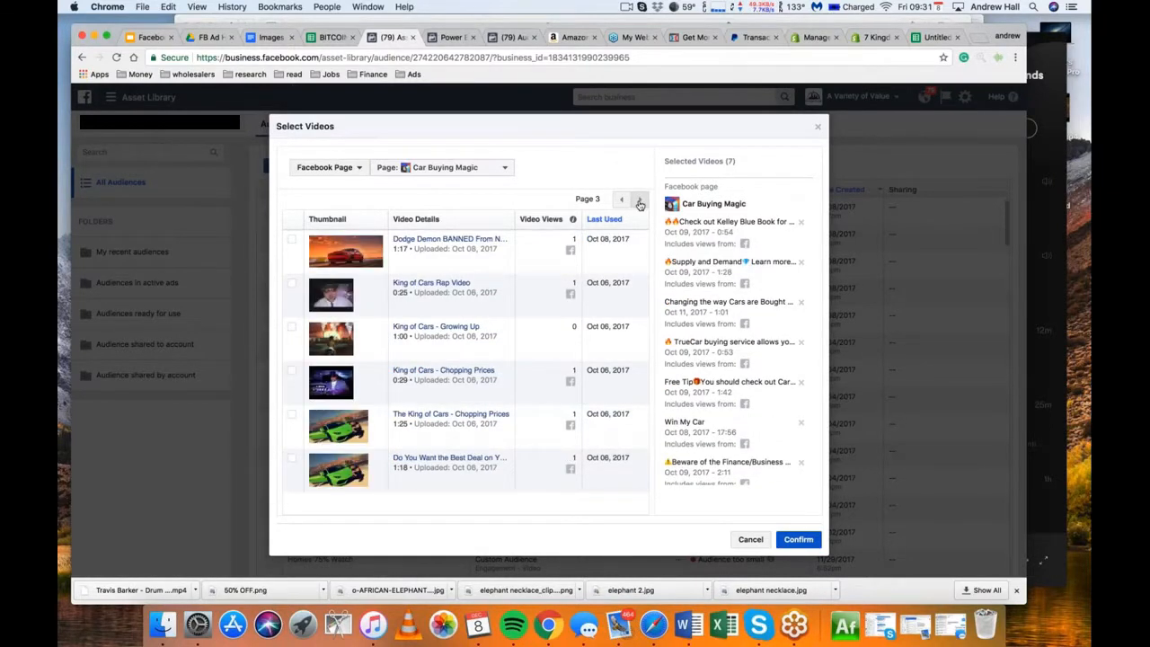
left_click(640, 201)
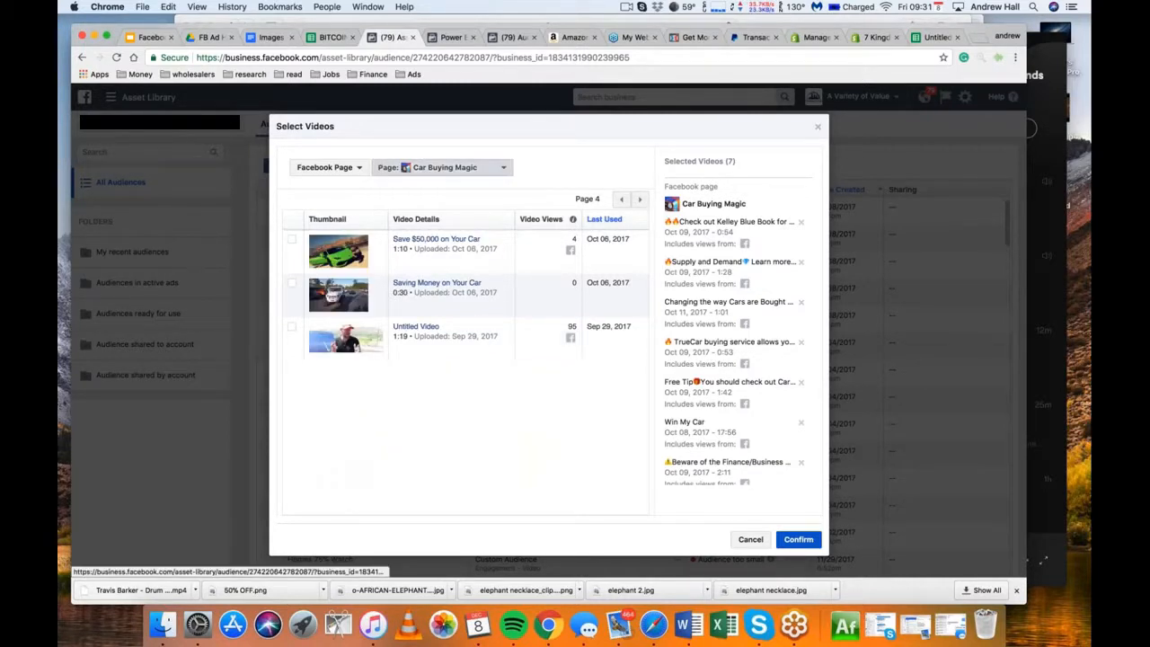
Add five car-buying videos from the owner's personal-name page, three from its first list page and two from its second, and confirm the video selection
left_click(445, 167)
left_click(450, 252)
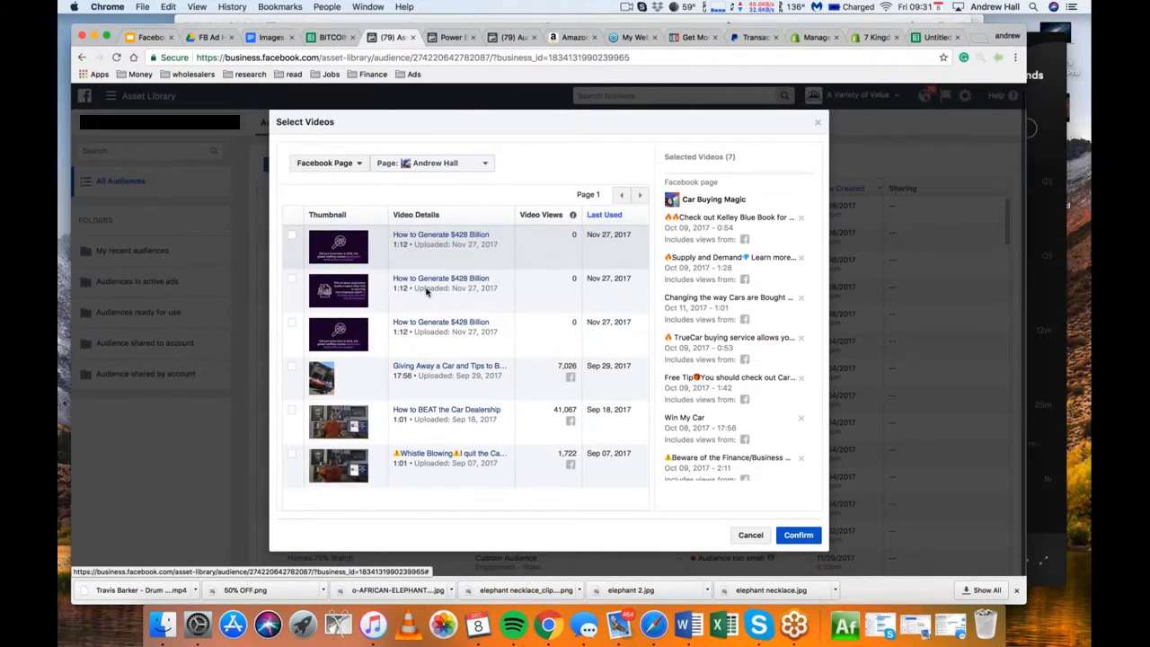
left_click(291, 367)
left_click(292, 411)
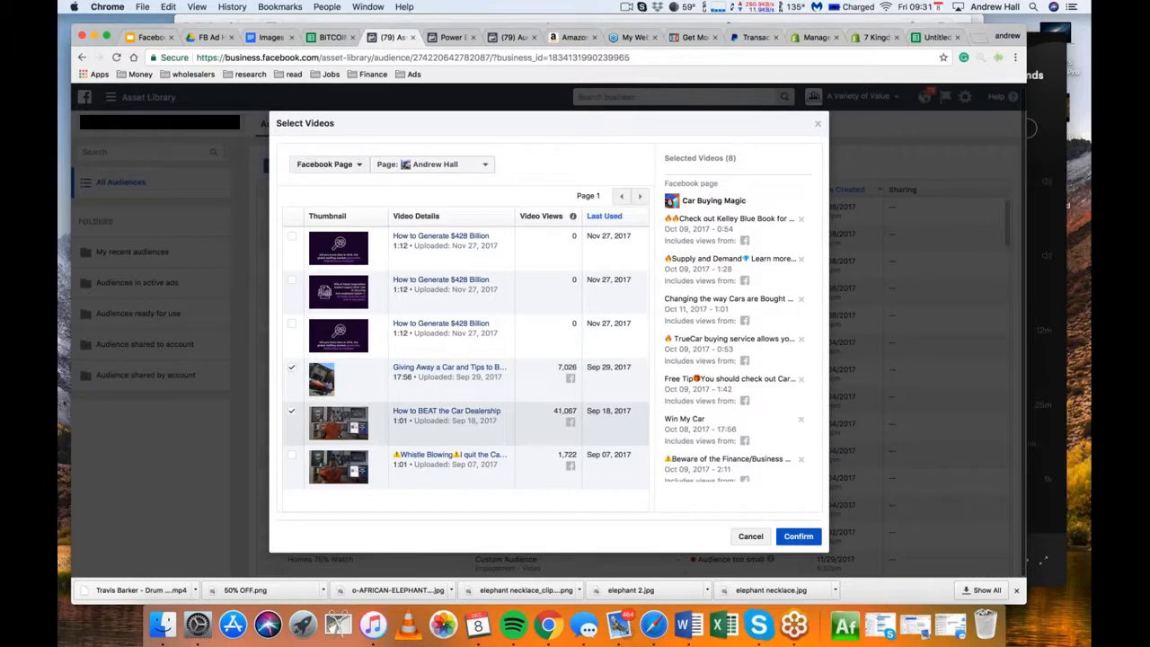
left_click(291, 454)
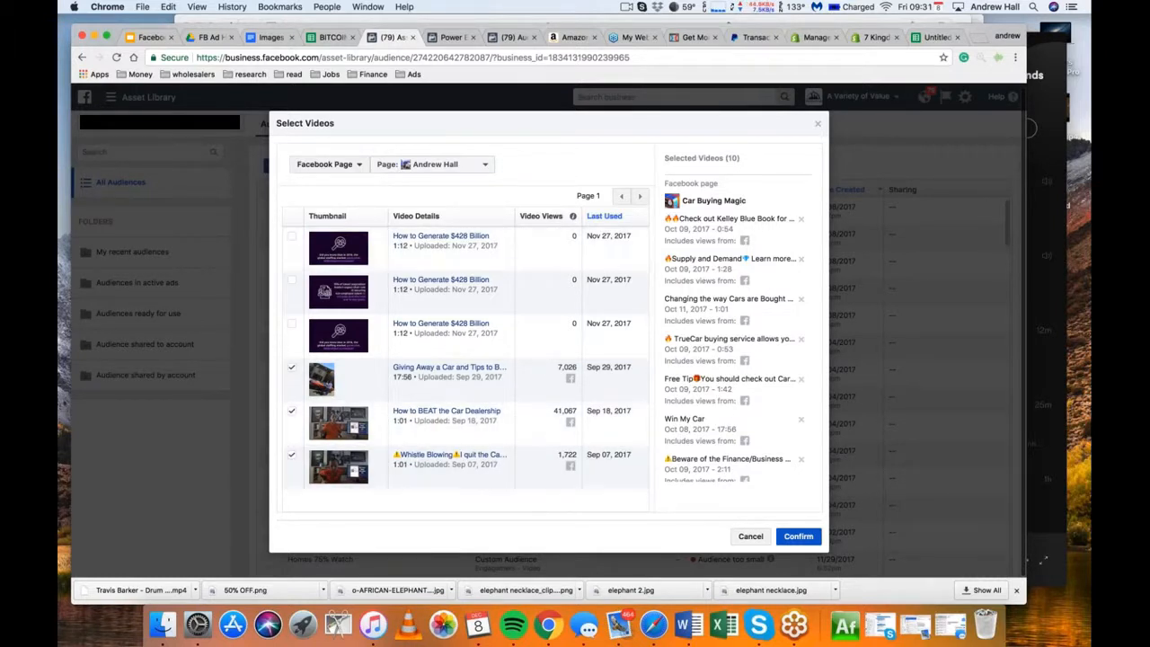
left_click(641, 196)
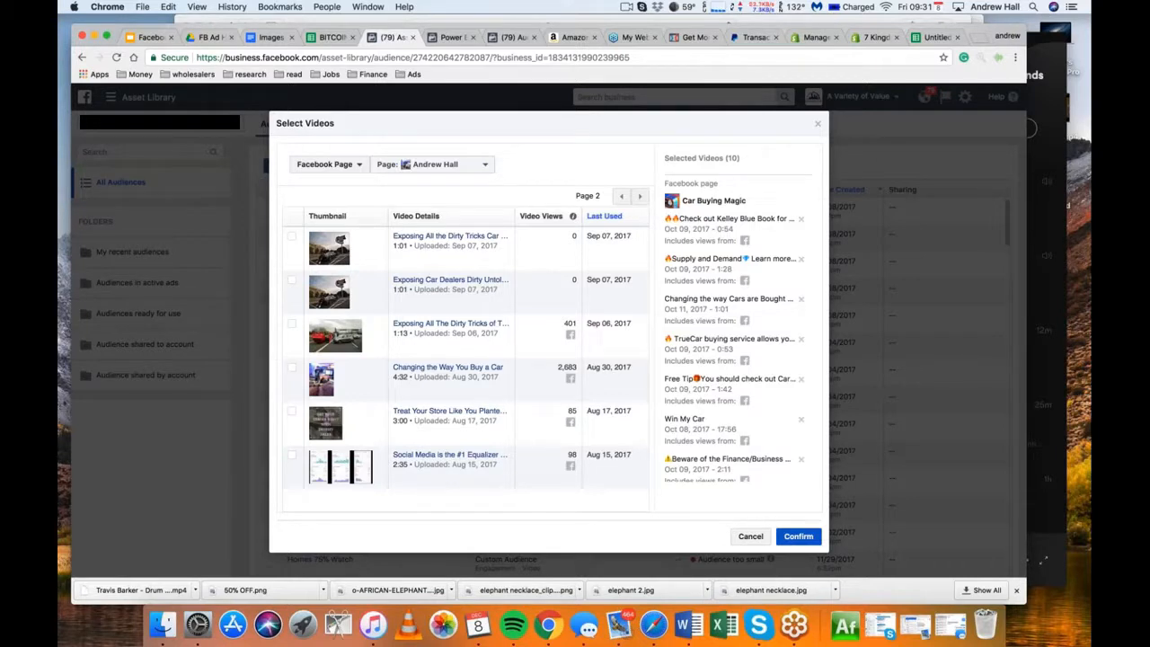
left_click(291, 367)
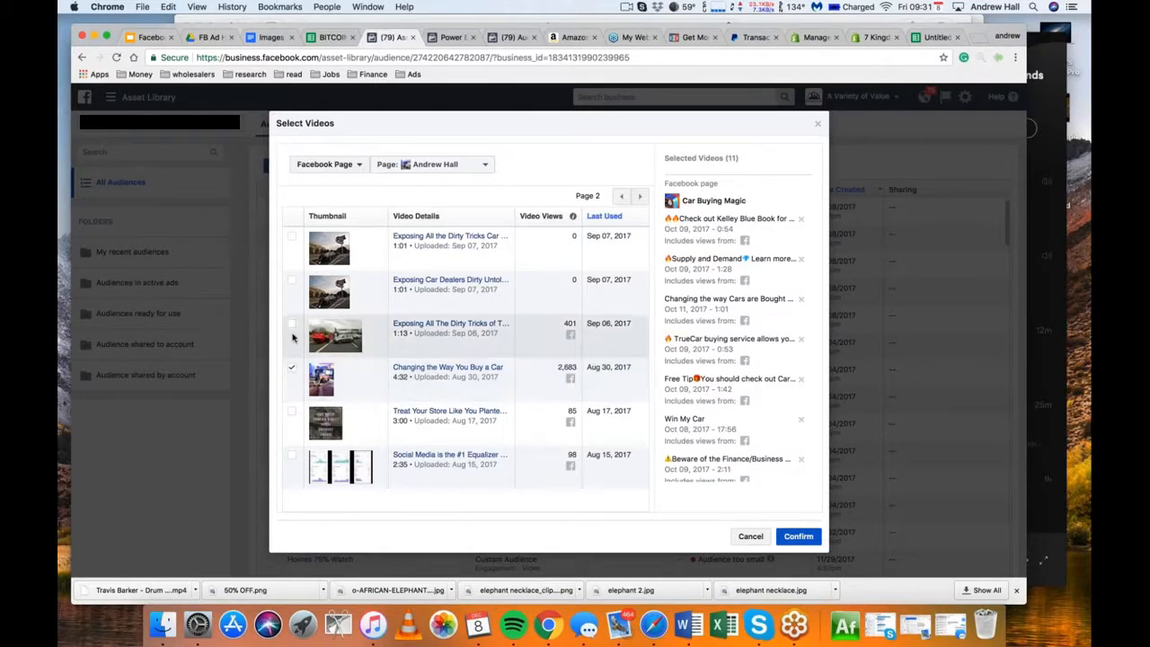
left_click(291, 324)
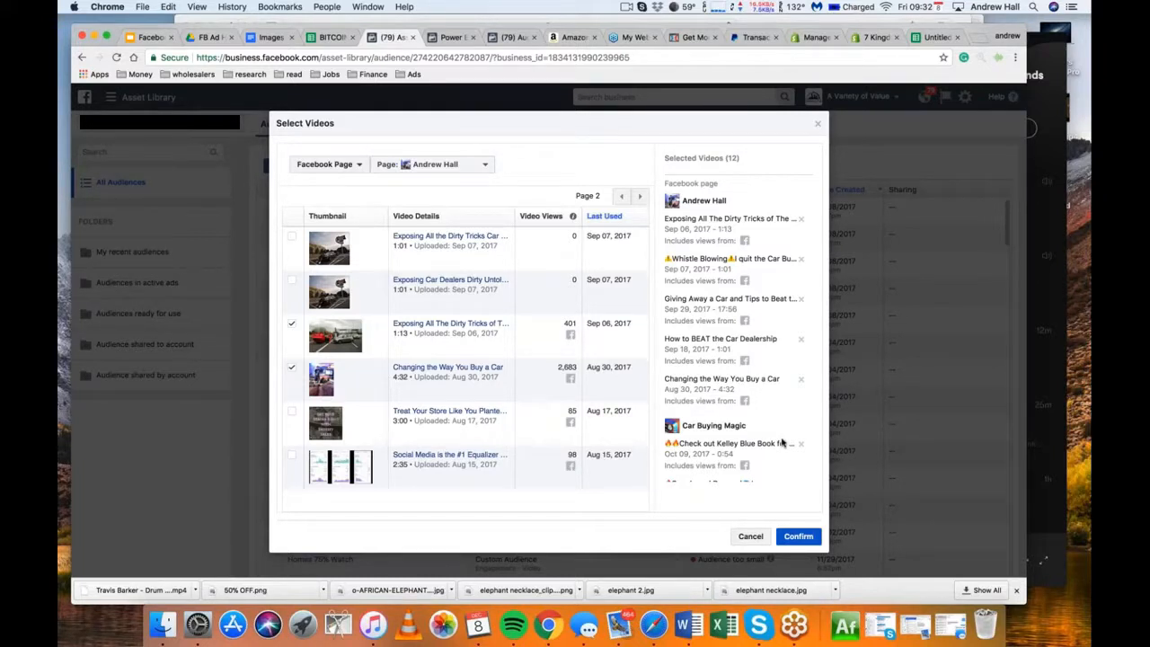
left_click(798, 536)
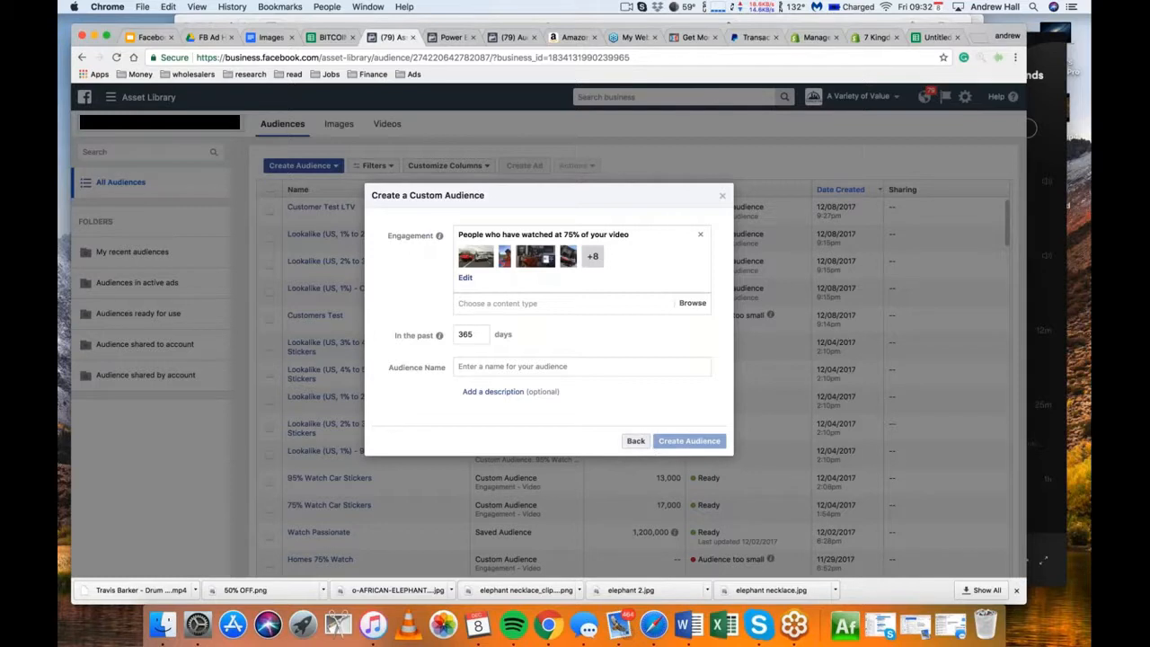
Set the period to the past 180 days, name the audience 75% Watch Car Videos, and create it
left_click_drag(472, 334, 459, 335)
type("9")
type("80")
left_click(472, 368)
type("75%")
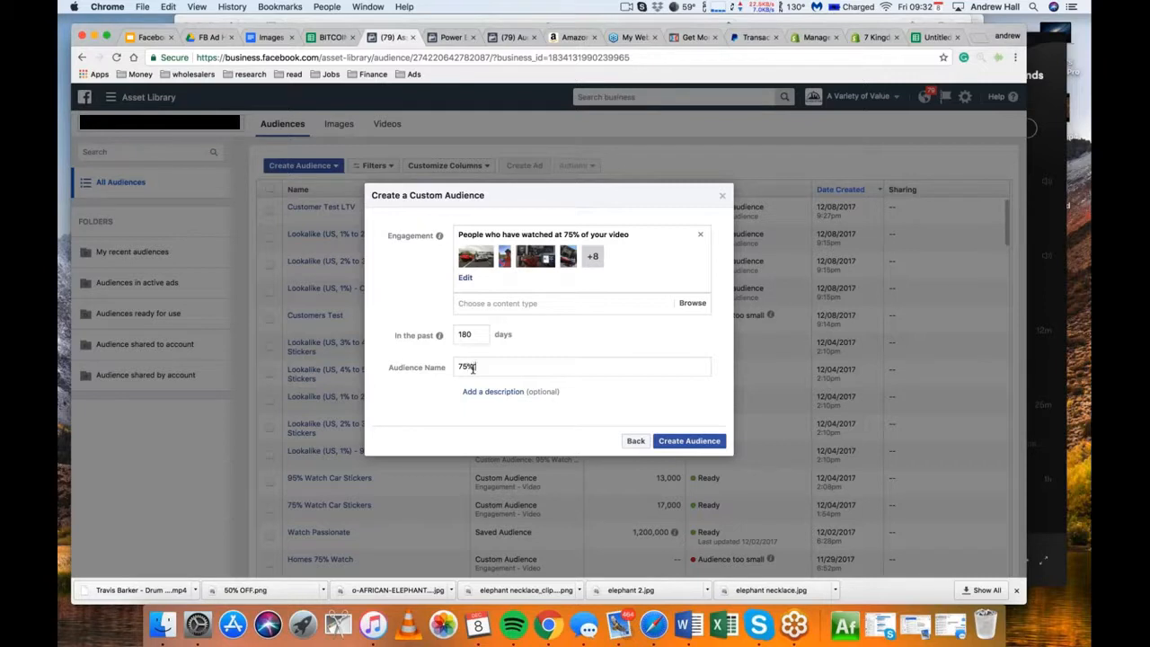
type(" Watch Car Videos")
left_click(665, 441)
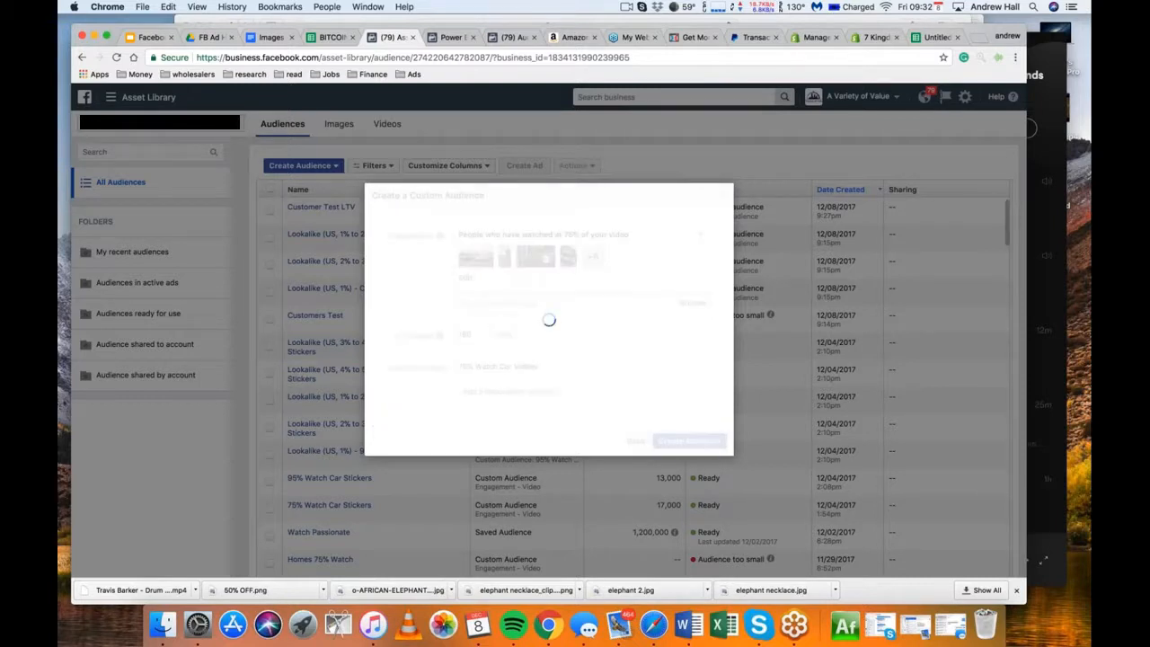
Expand the new 75% Watch Car Videos audience into a lookalike and set its location to United States
left_click(712, 355)
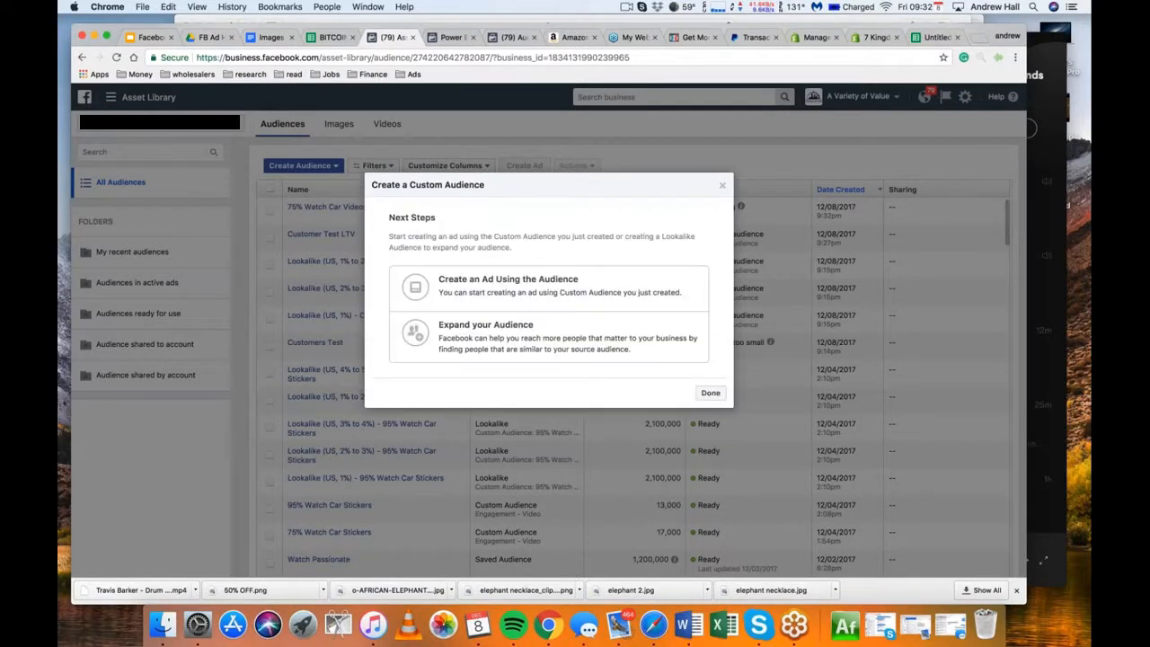
left_click(542, 343)
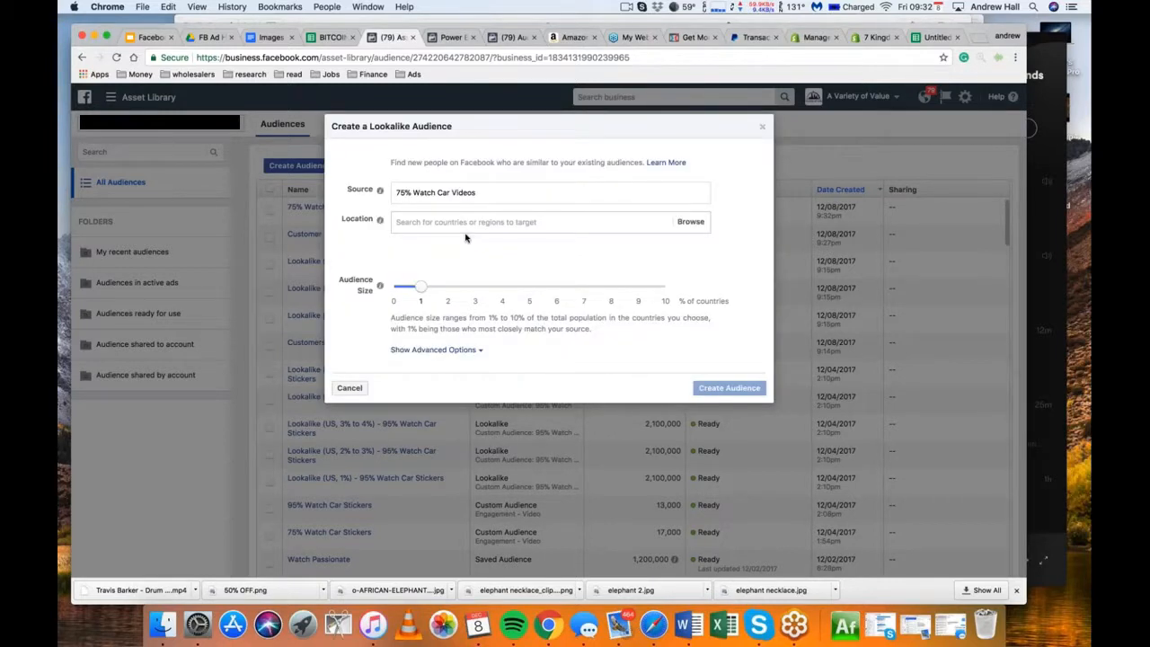
left_click(441, 243)
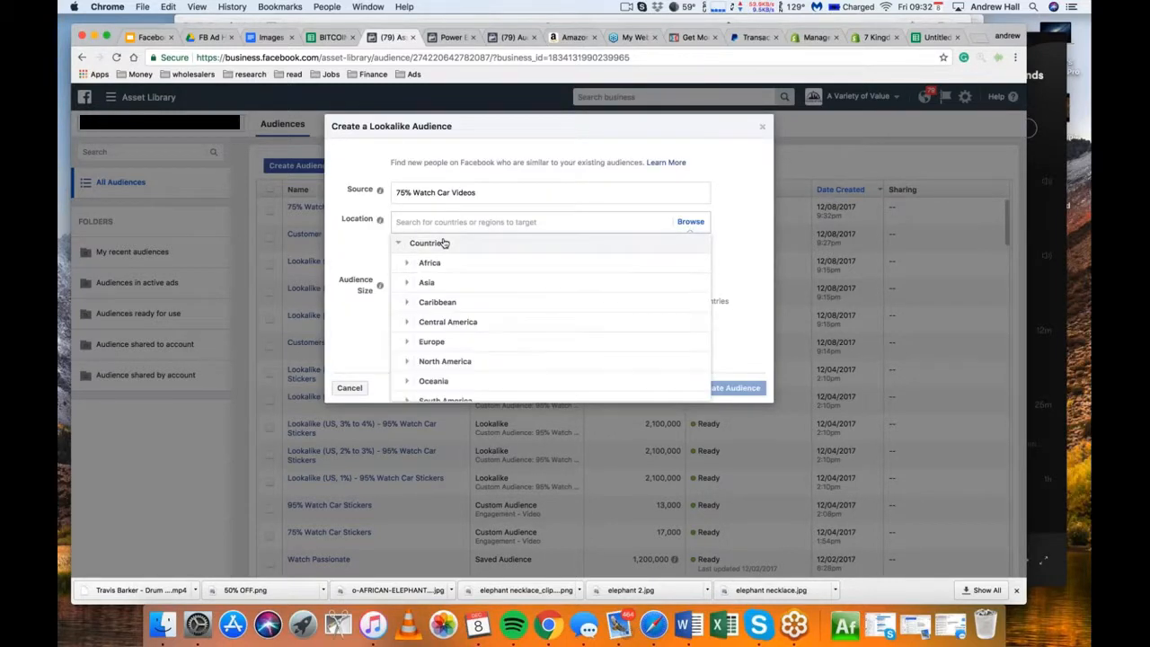
left_click(441, 220)
type("u")
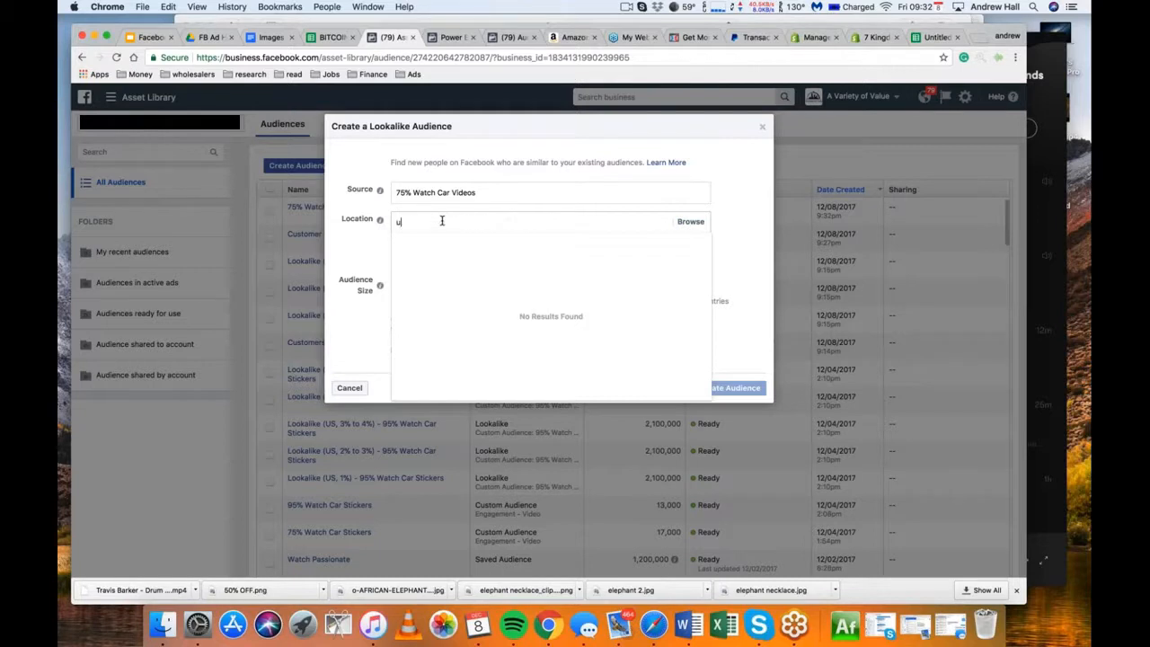
type("nited states")
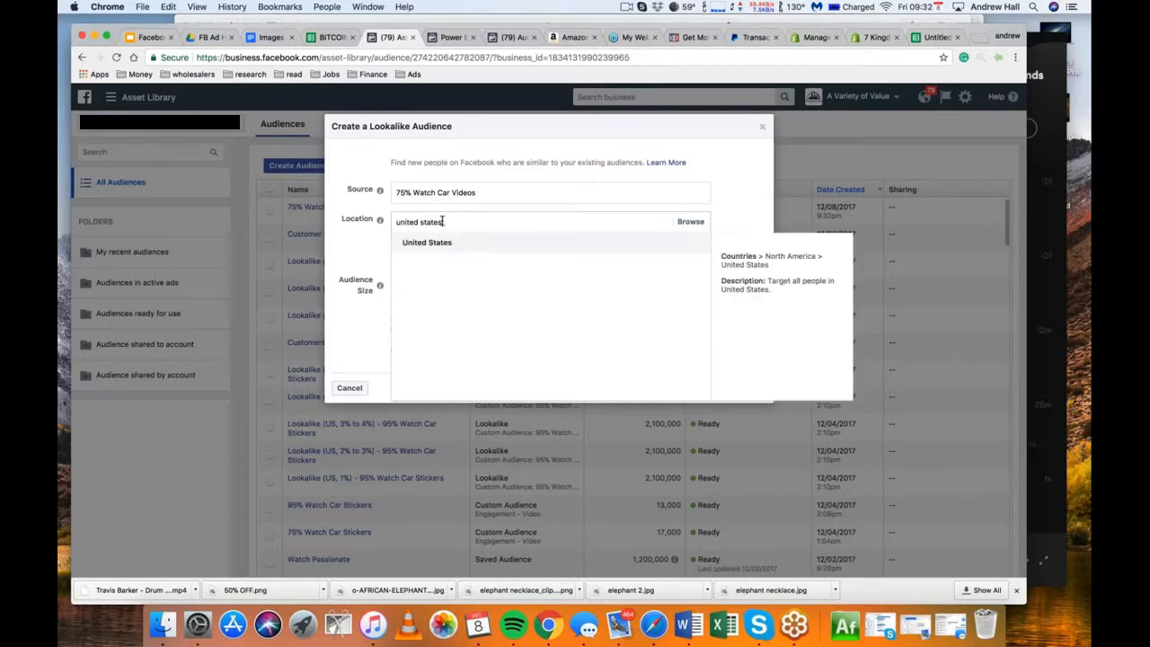
left_click(427, 243)
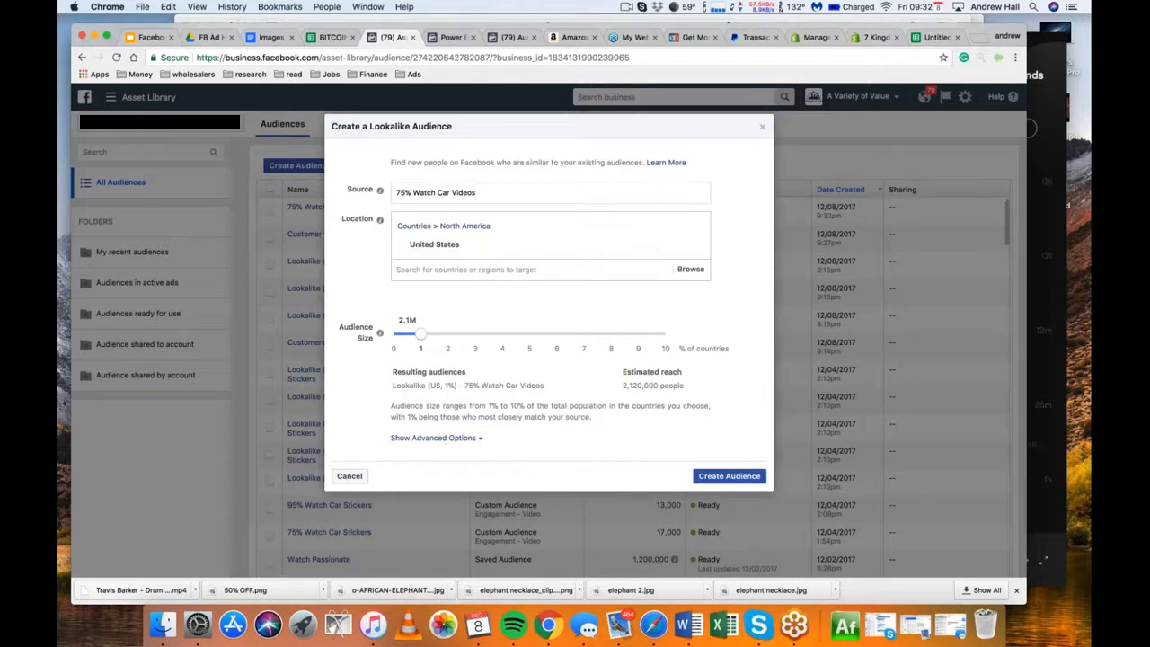
Split the lookalike into five audiences in 1% bands from 0 to 5% and create them
left_click(446, 439)
left_click(403, 321)
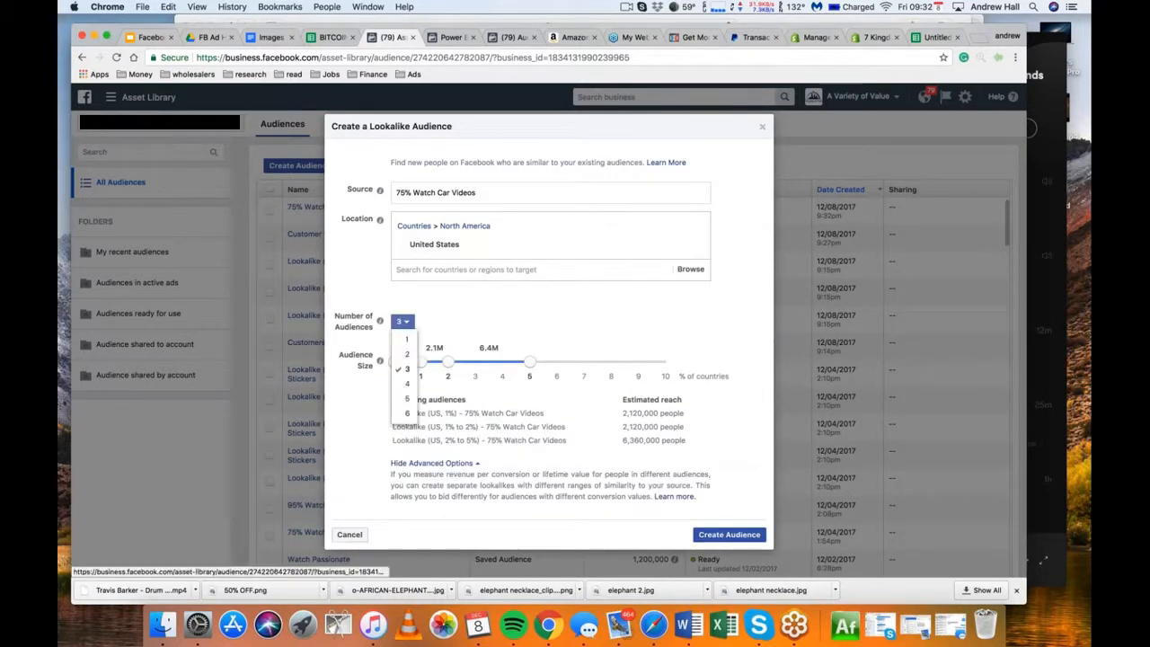
left_click(407, 399)
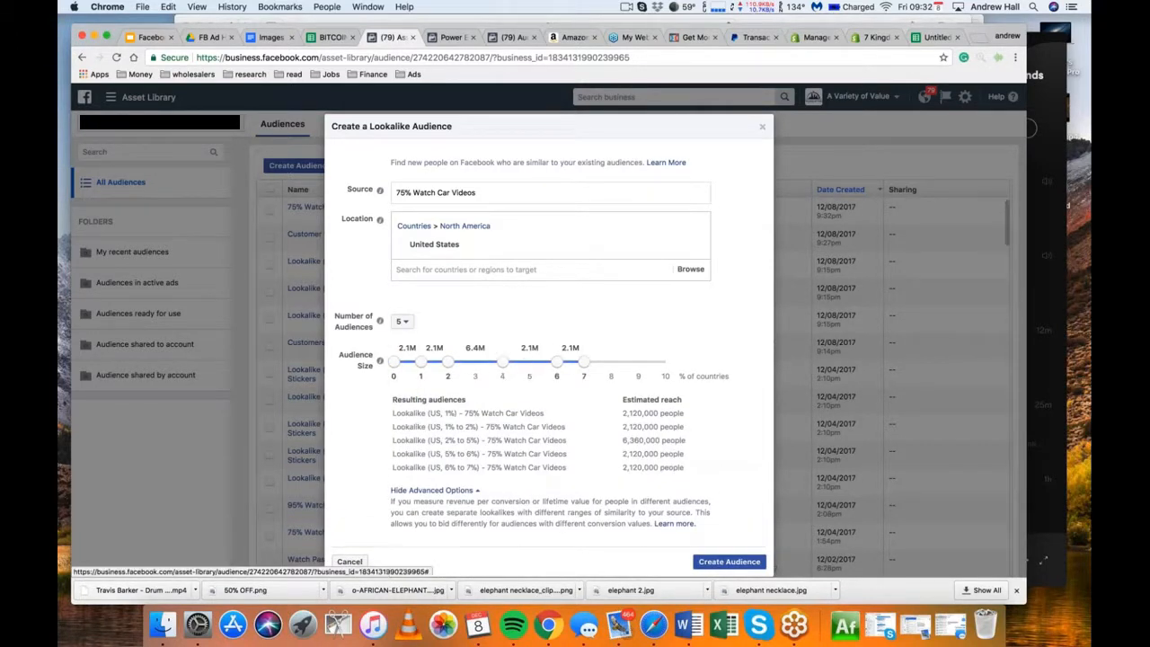
left_click_drag(557, 362, 503, 362)
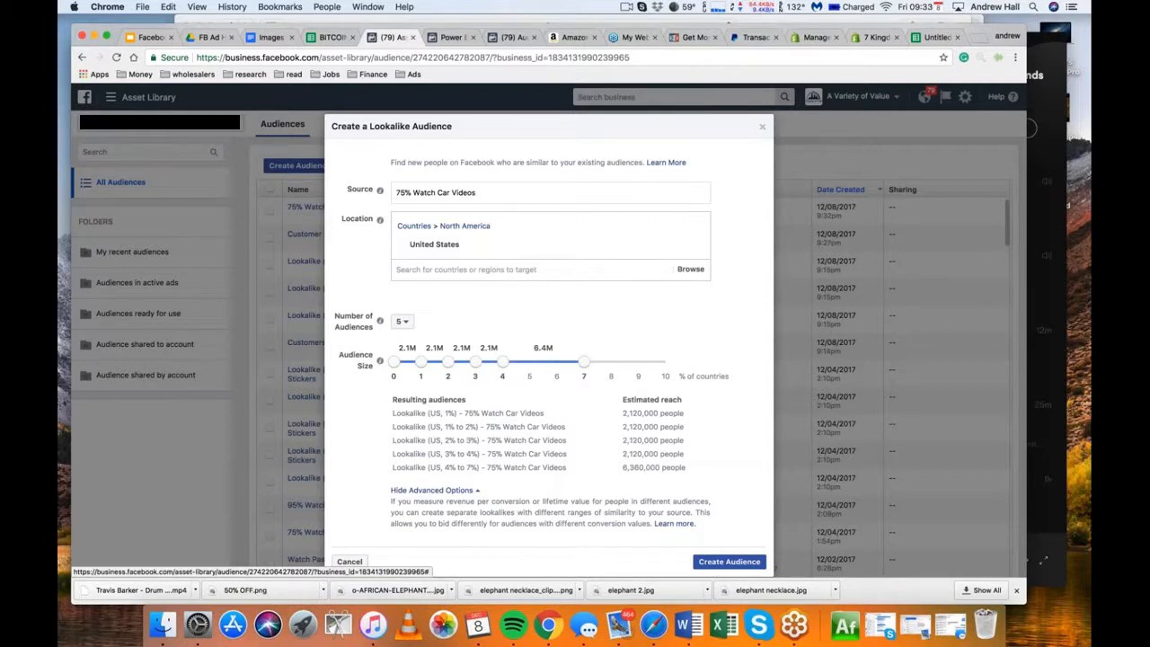
left_click_drag(585, 362, 529, 361)
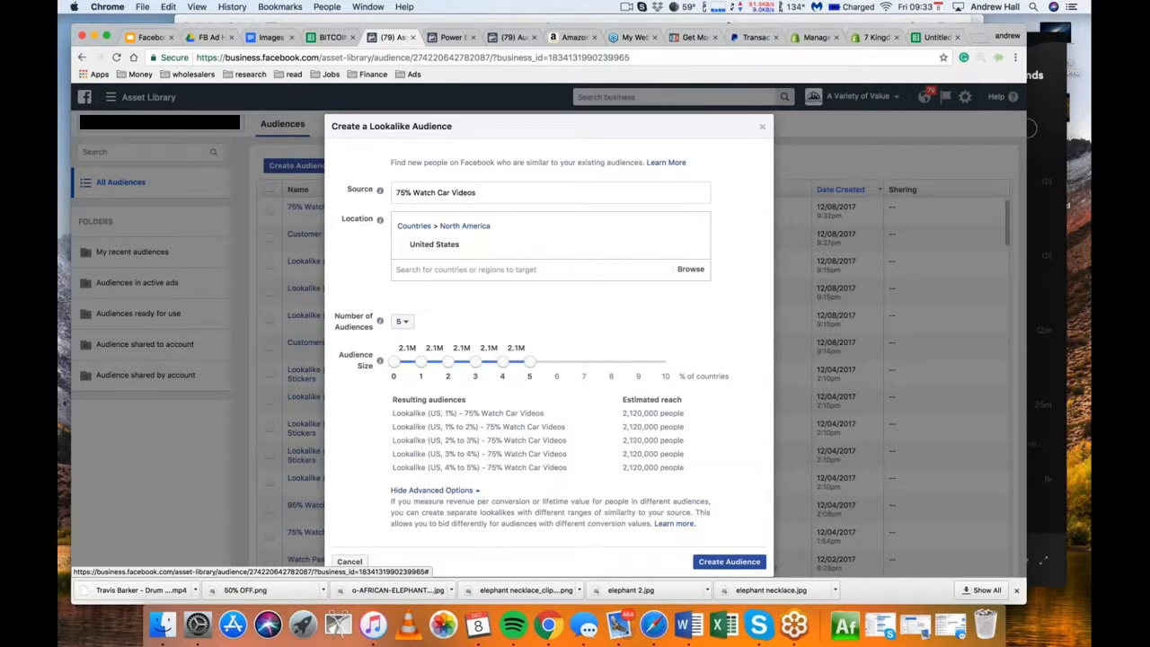
left_click(729, 562)
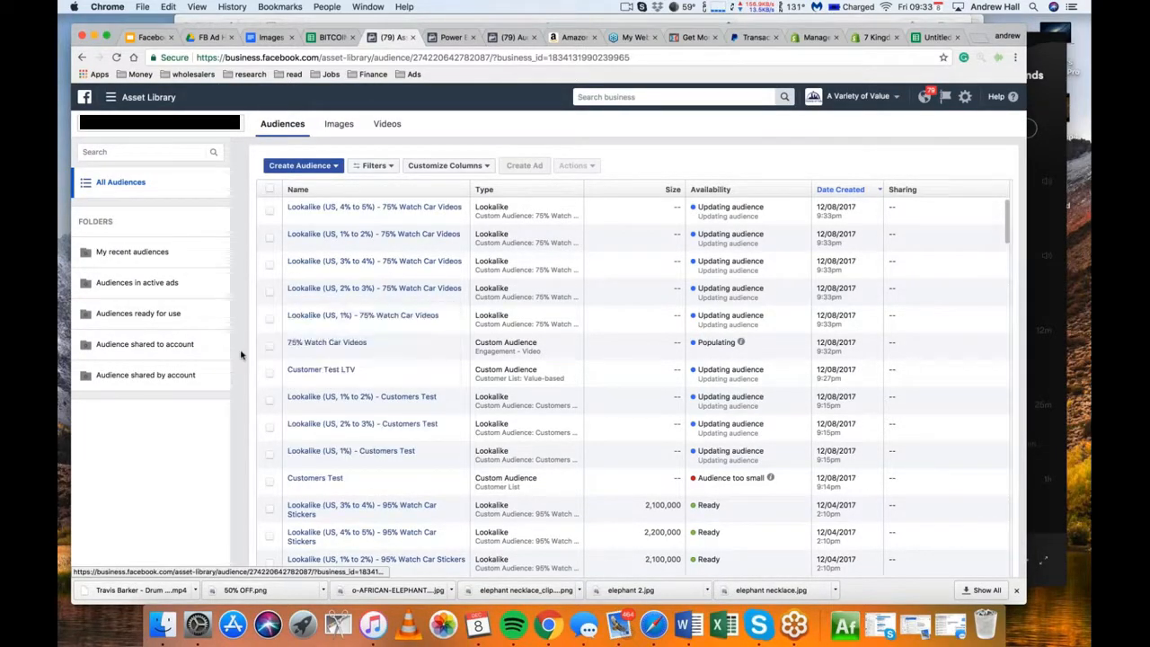
Start another lookalike from the 75% Watch Car Videos audience and set its location to Canada
left_click(270, 347)
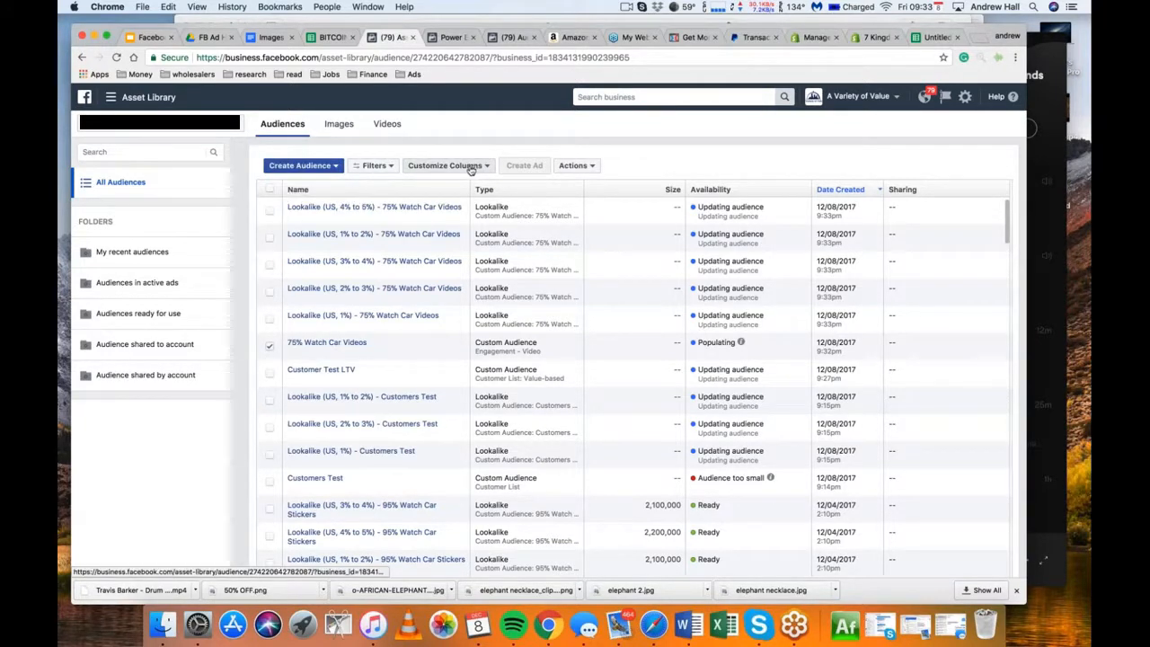
left_click(302, 167)
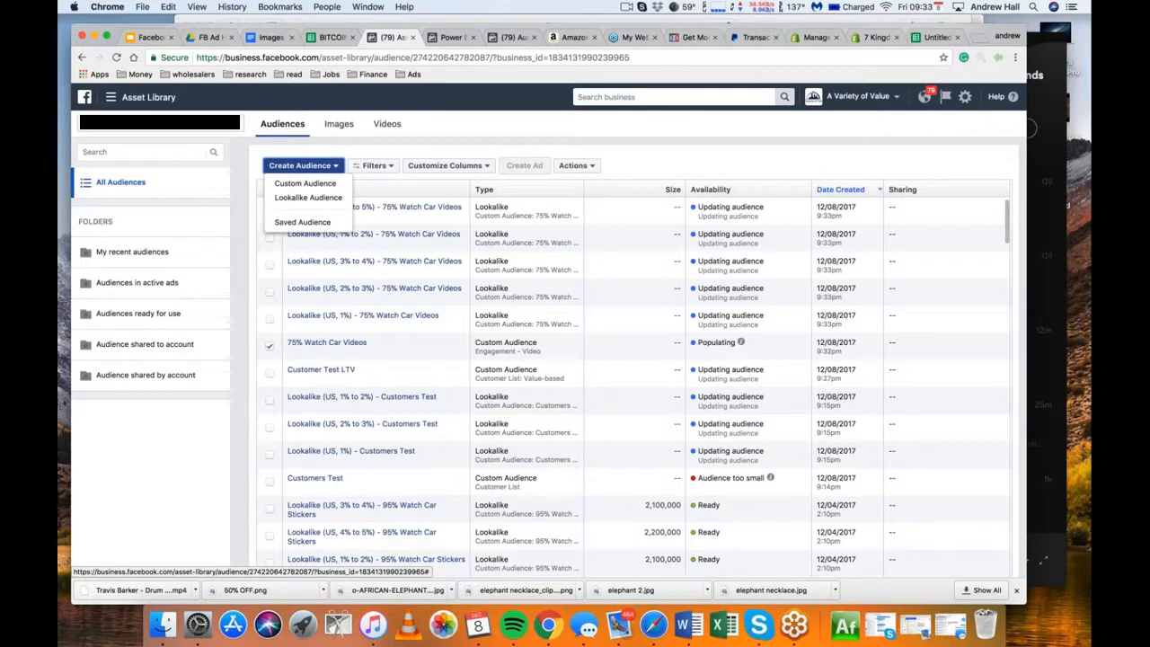
left_click(574, 165)
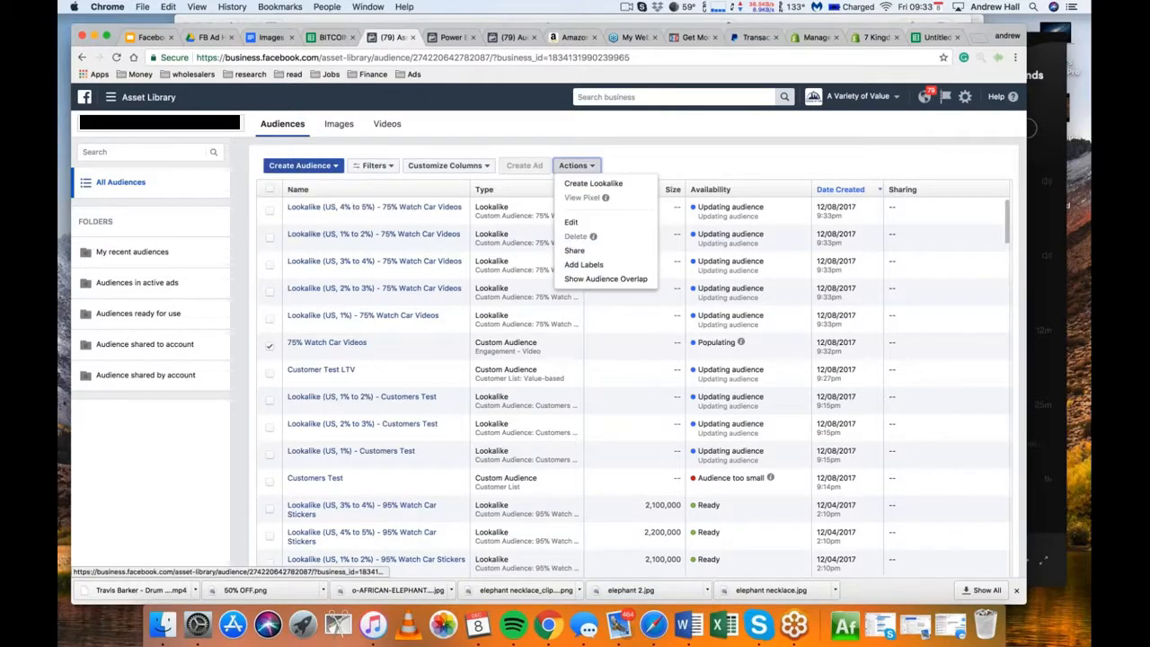
left_click(585, 185)
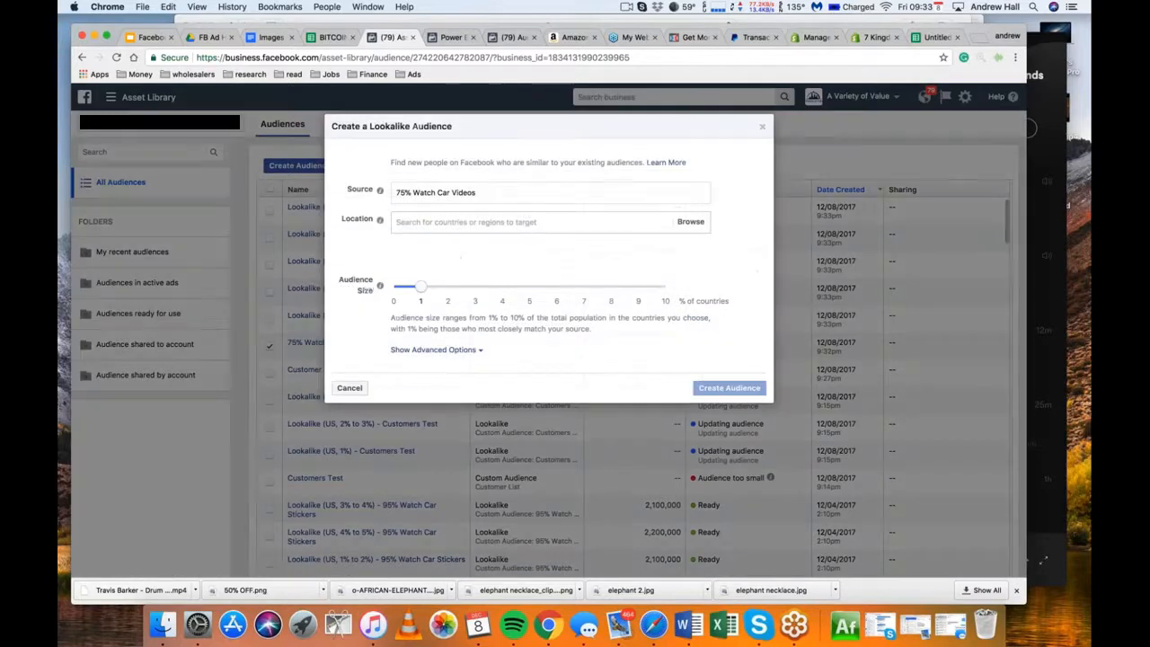
left_click(496, 223)
type("canada")
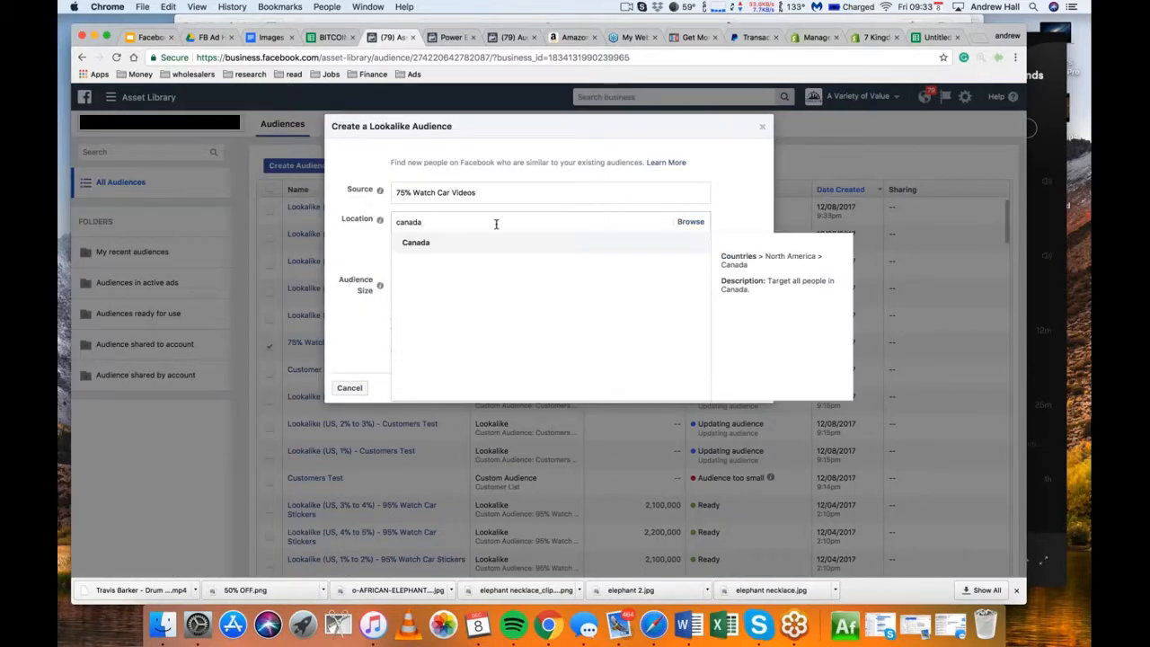
key("Return")
Add United Kingdom, Ireland, New Zealand and Australia to the lookalike's locations and try to create the audience
type("unit")
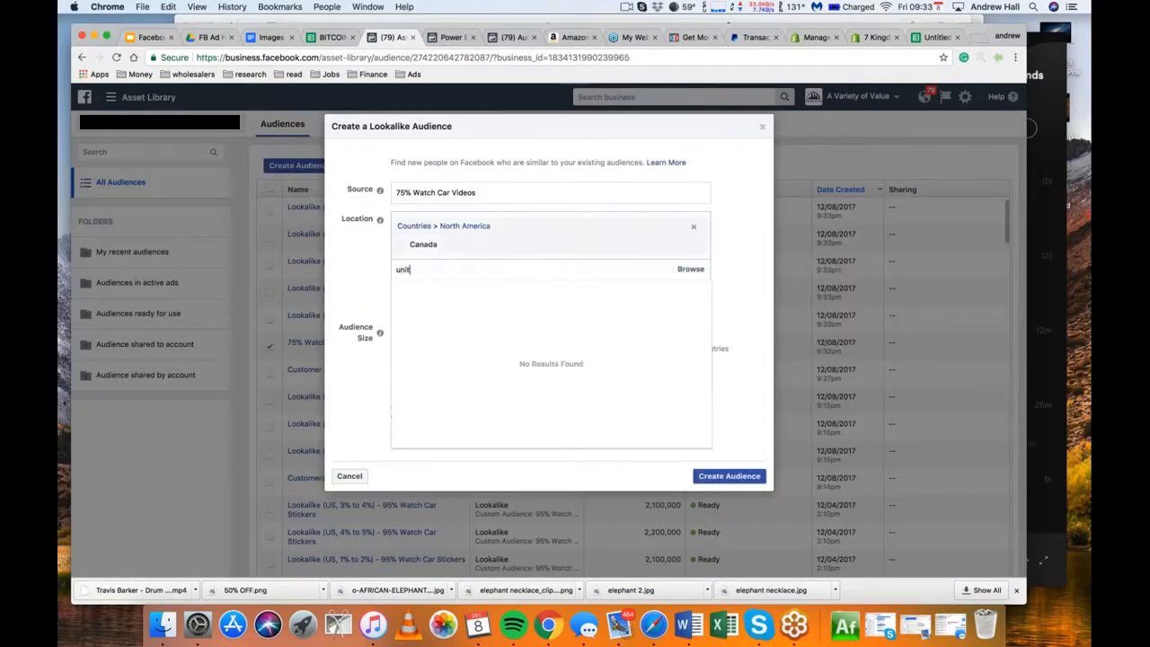
type("ed kingdom")
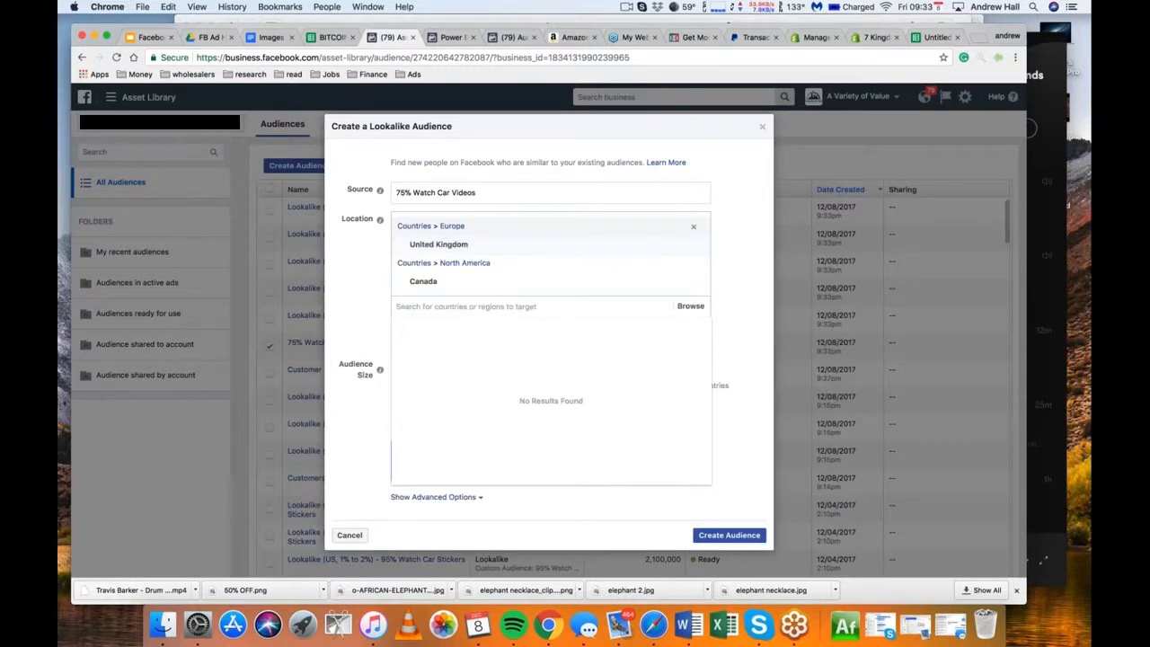
type("ireland")
key("Return")
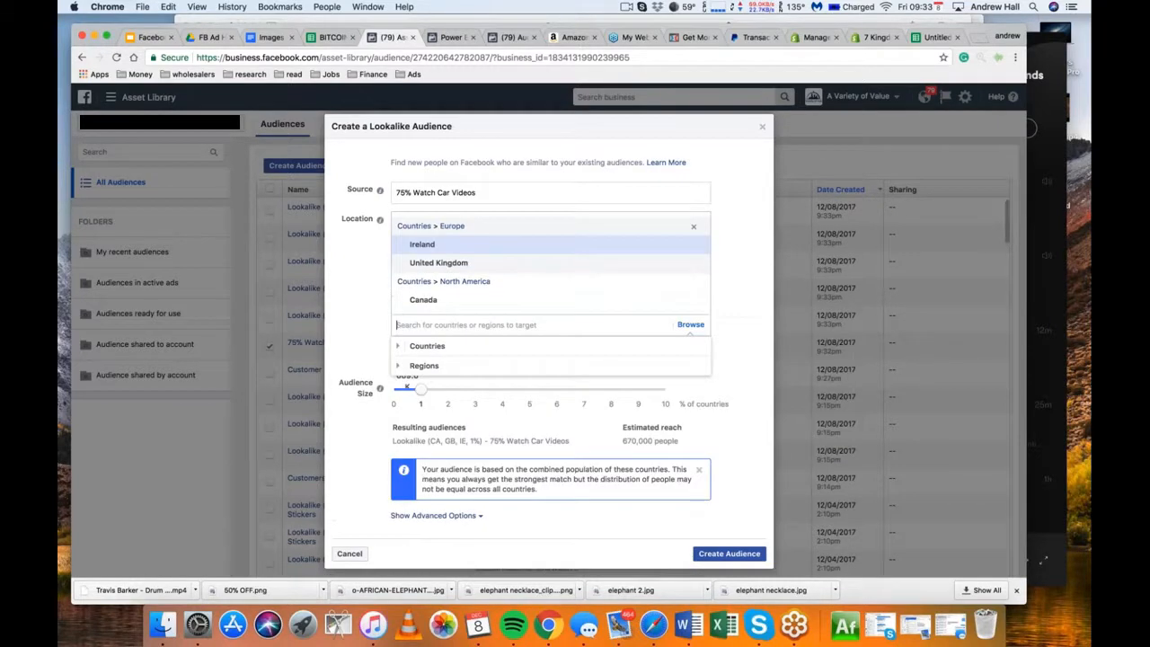
type("new zeal")
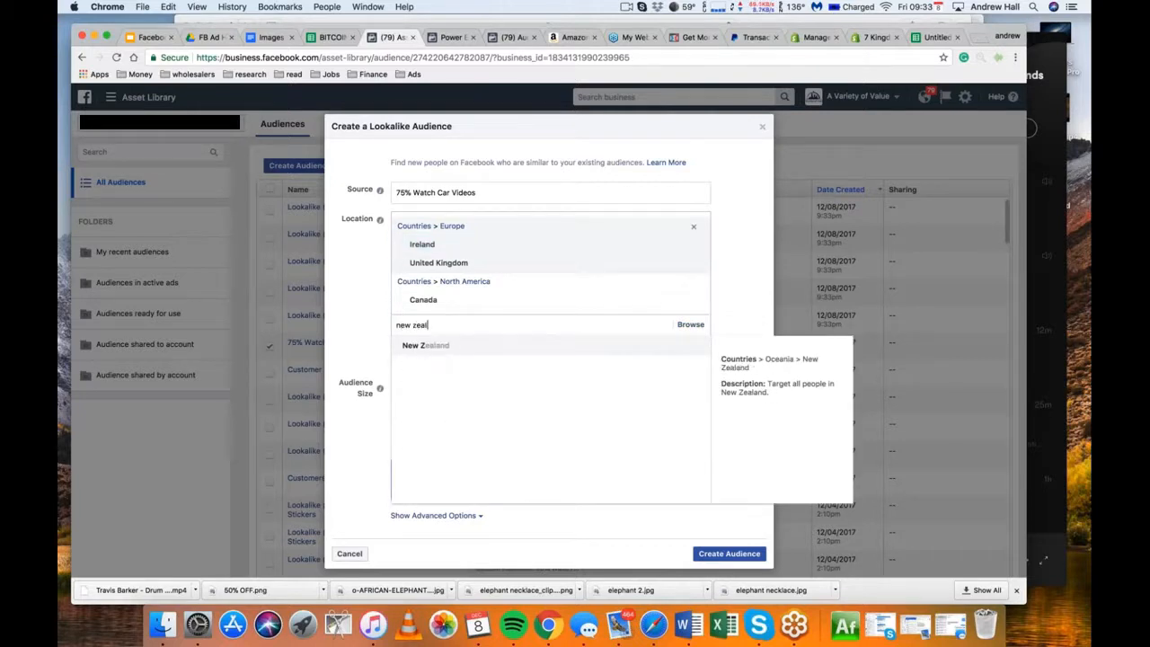
key("Return")
type("australia")
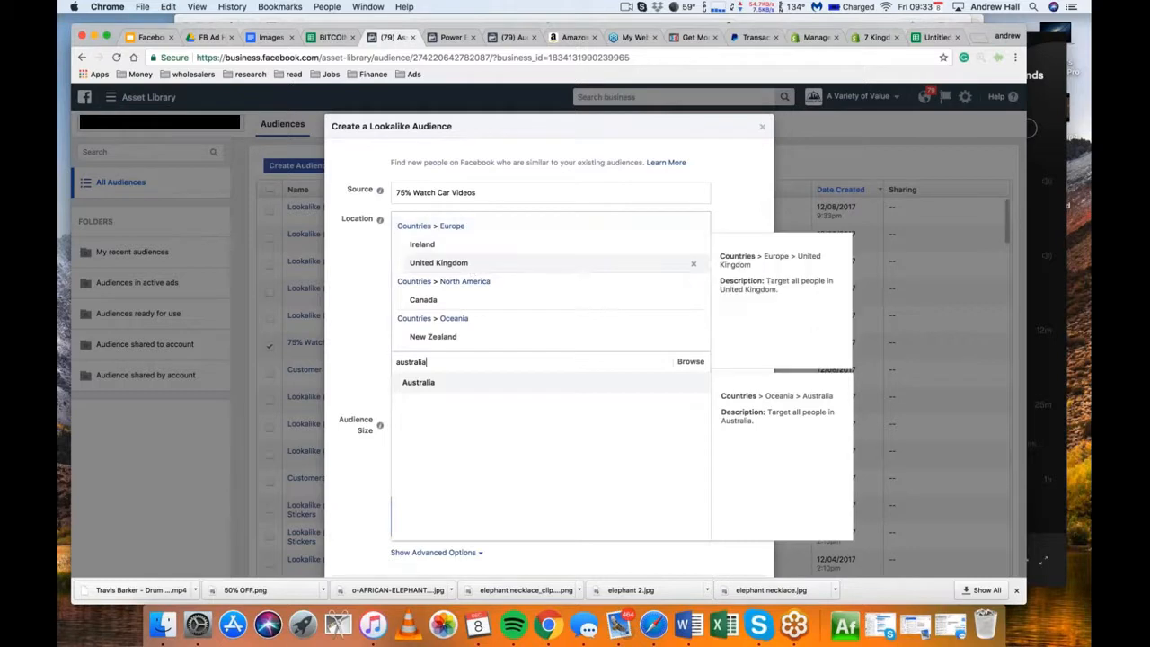
key("Return")
left_click(759, 396)
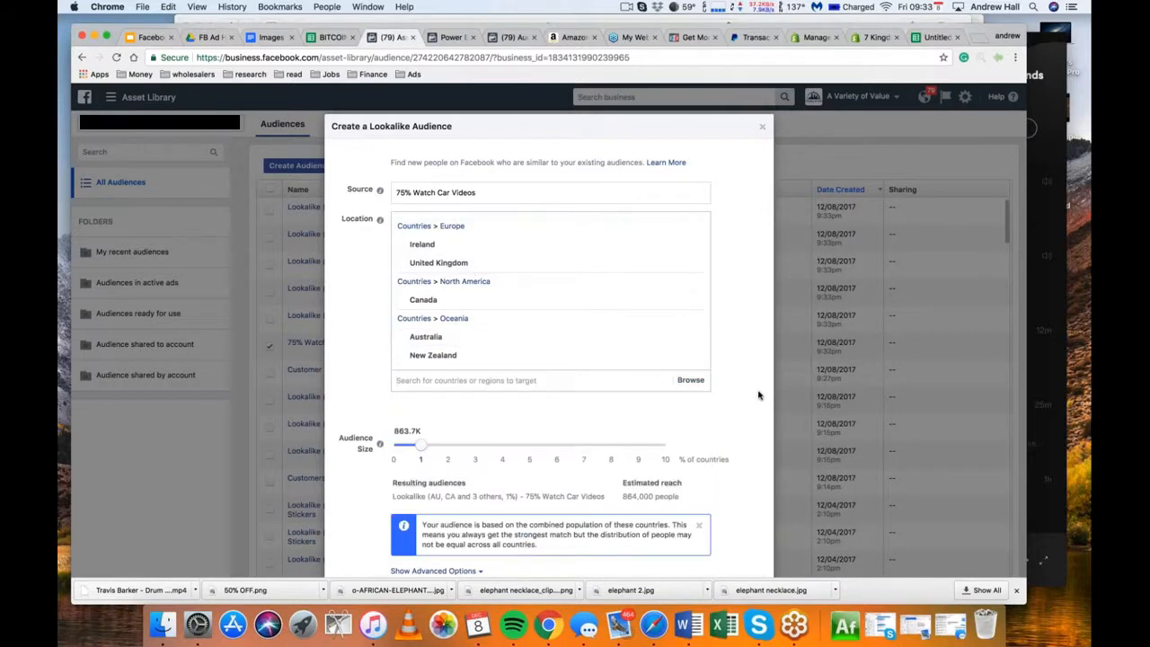
scroll(742, 297, "down", 2)
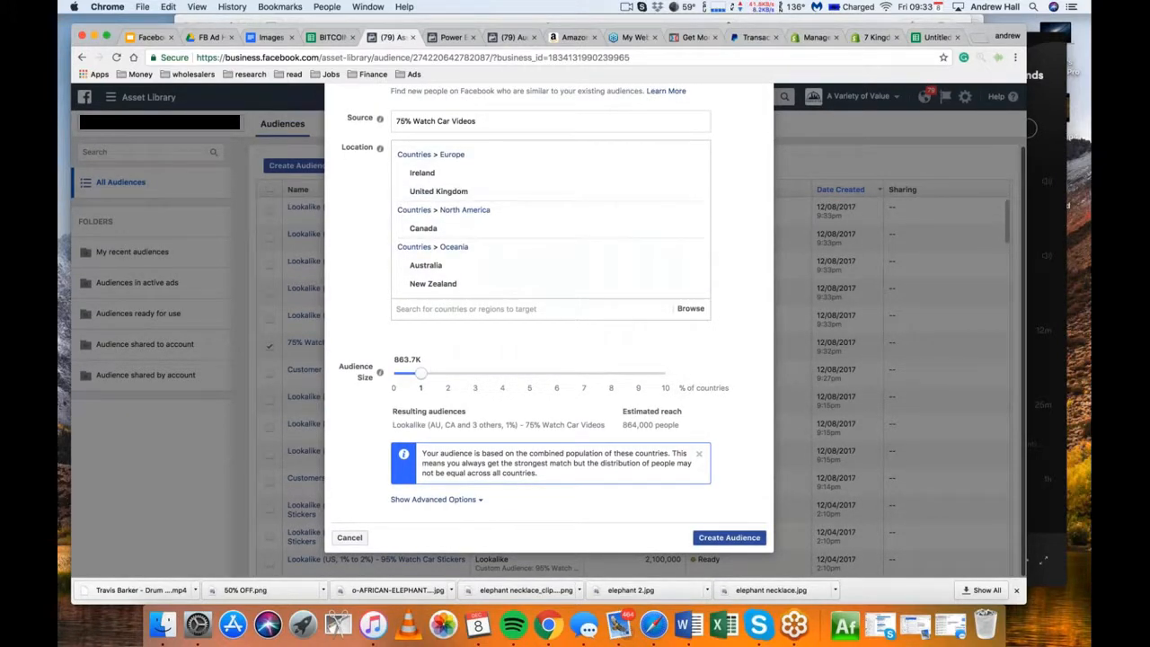
left_click(728, 538)
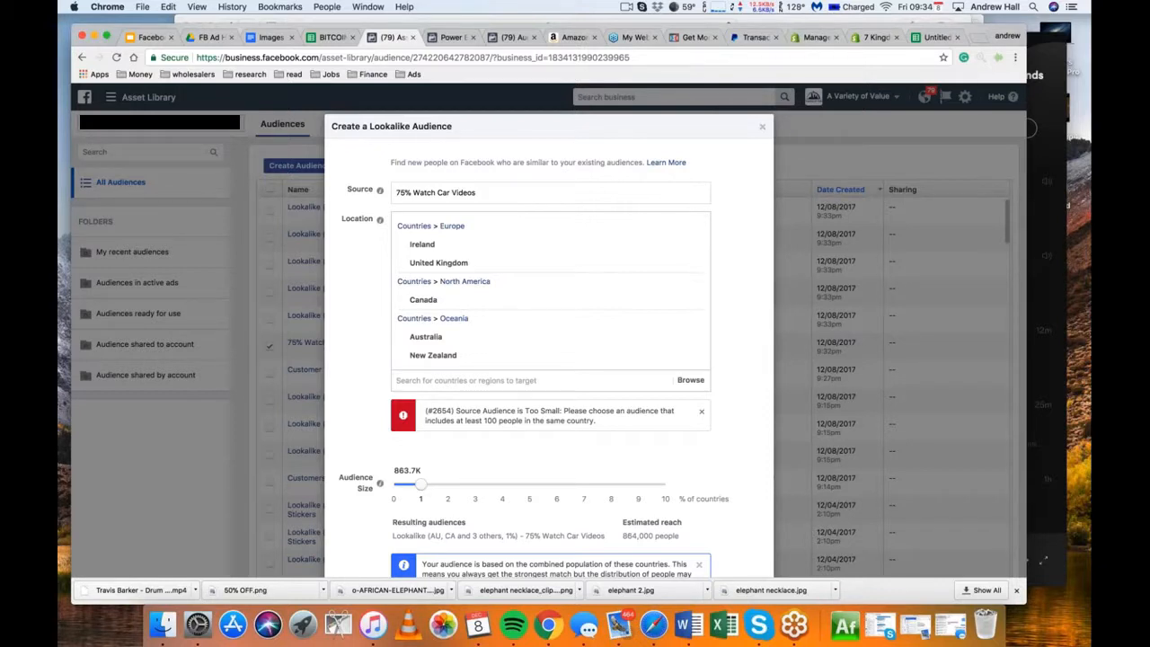
Remove New Zealand, Australia, United Kingdom and Ireland from the locations and create the 1% lookalike for Canada only
left_click(699, 356)
left_click(693, 337)
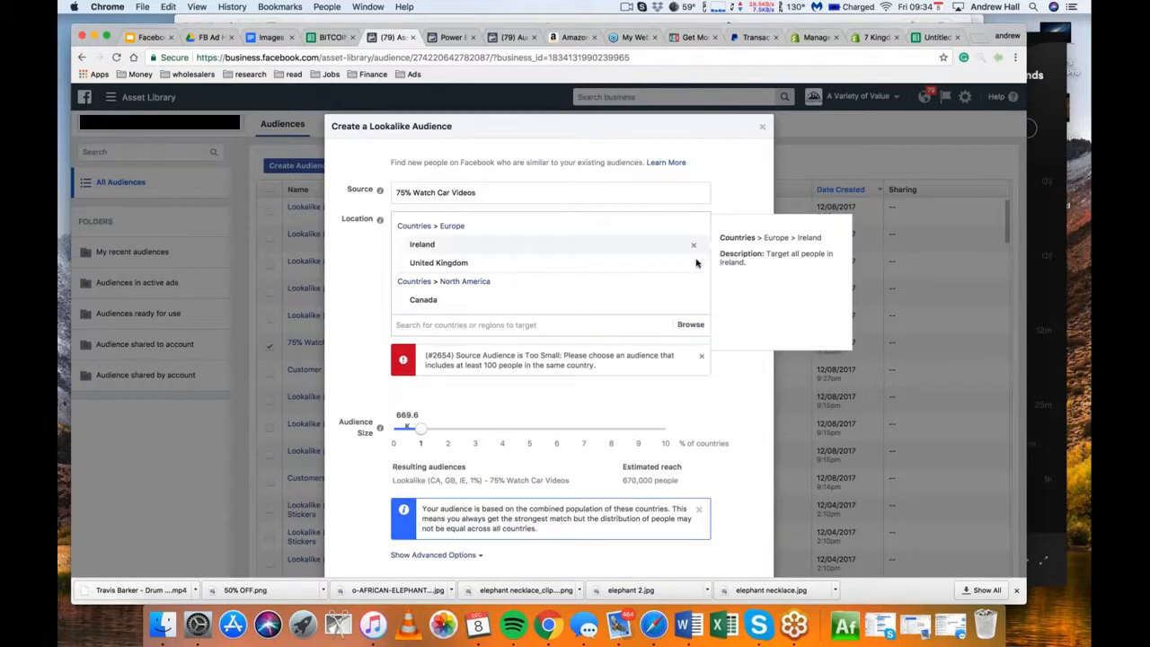
left_click(693, 264)
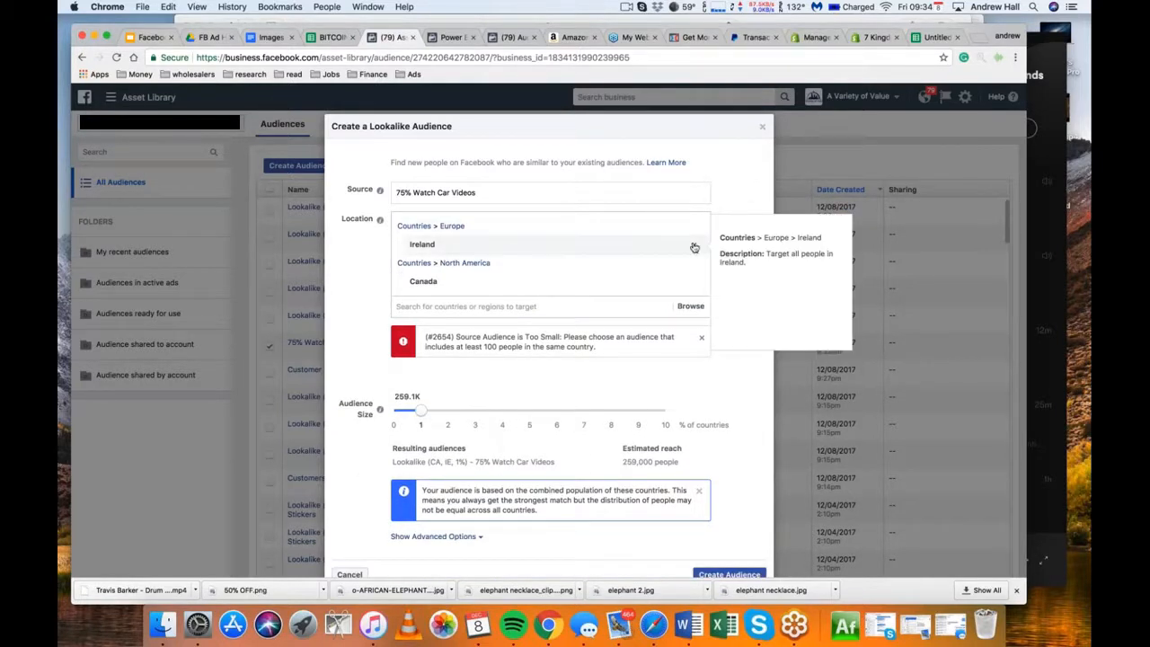
left_click(694, 247)
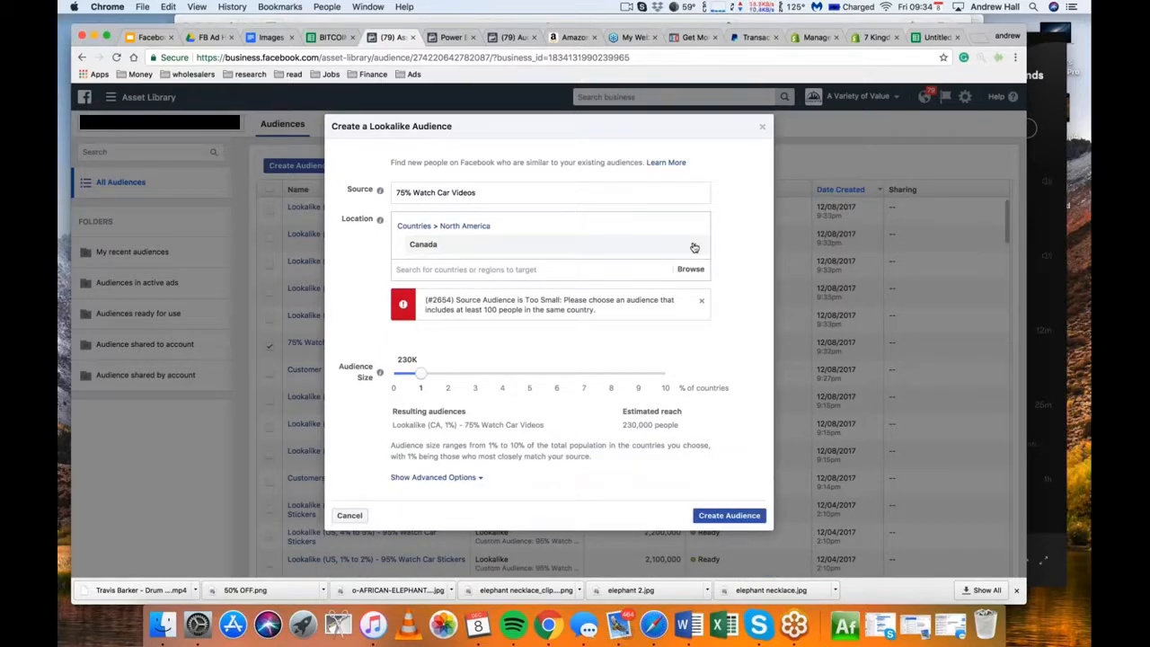
left_click(729, 515)
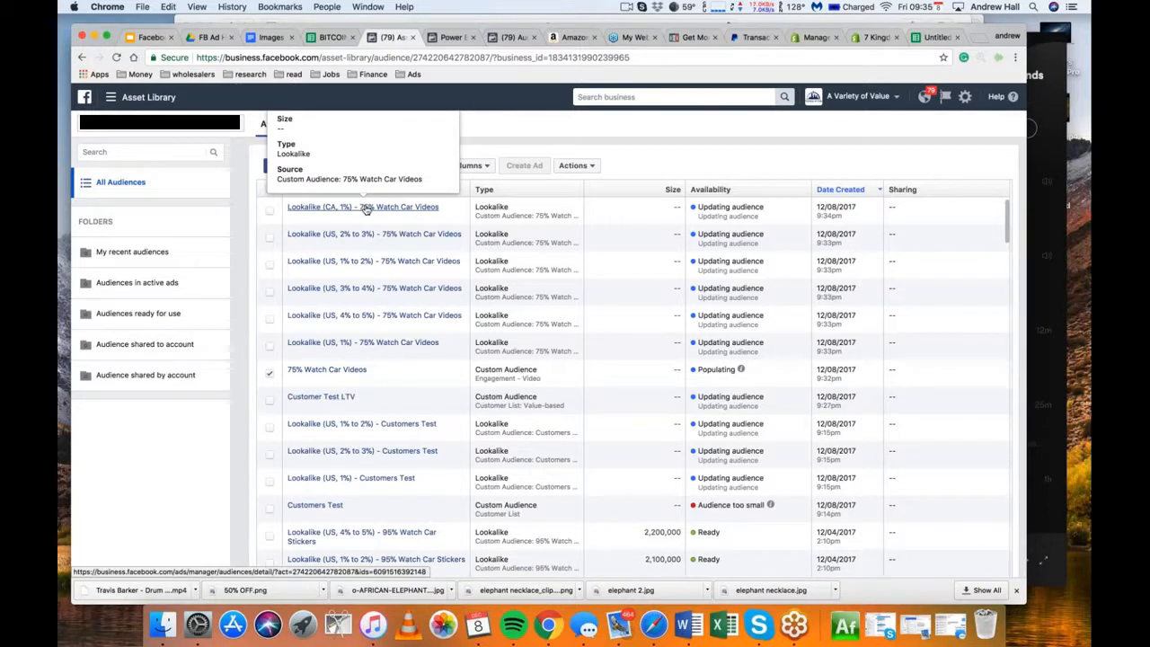
left_click(1075, 48)
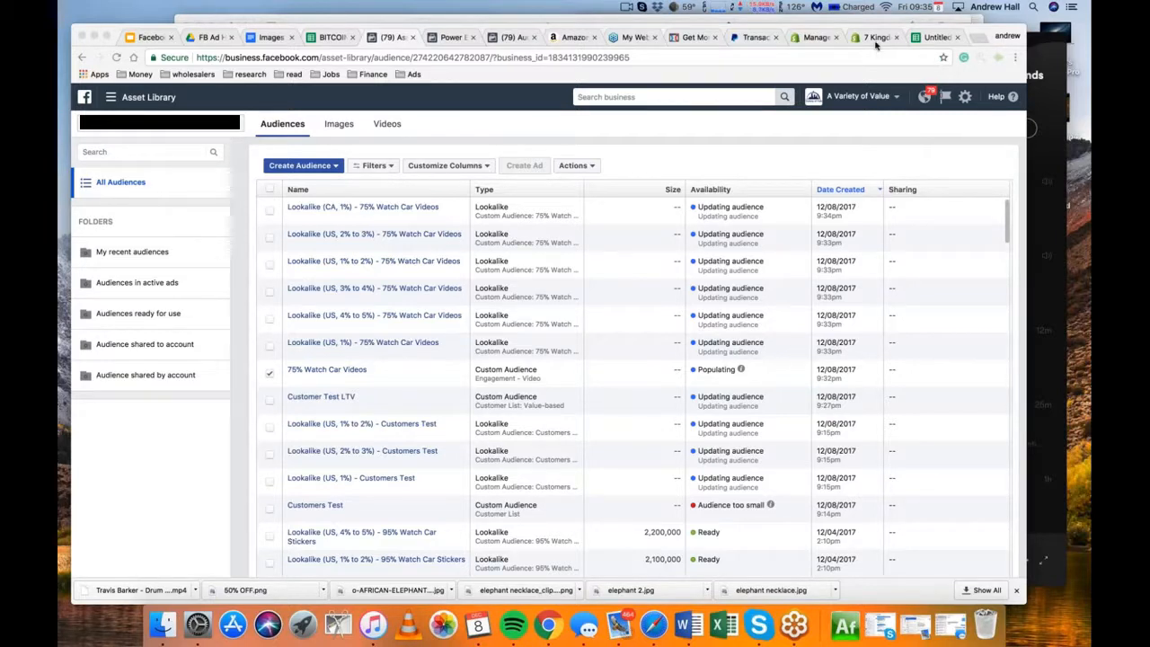
left_click(713, 136)
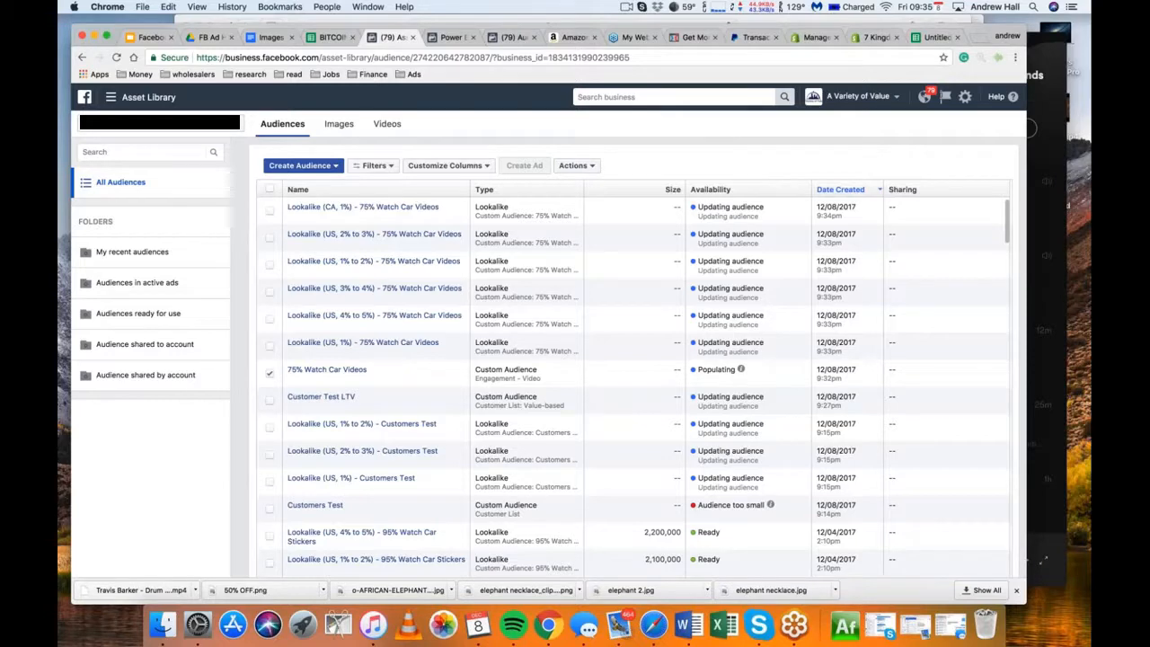
View the criteria for a custom audience based on Facebook Page engagement, and close the form without creating one
left_click(301, 166)
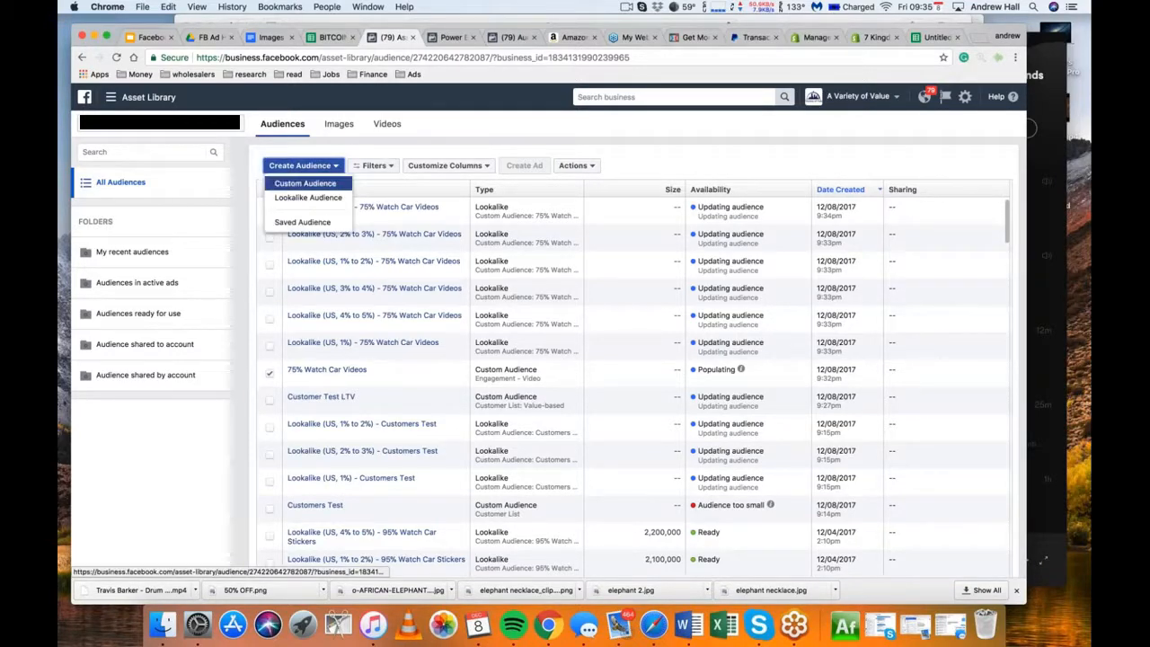
left_click(305, 184)
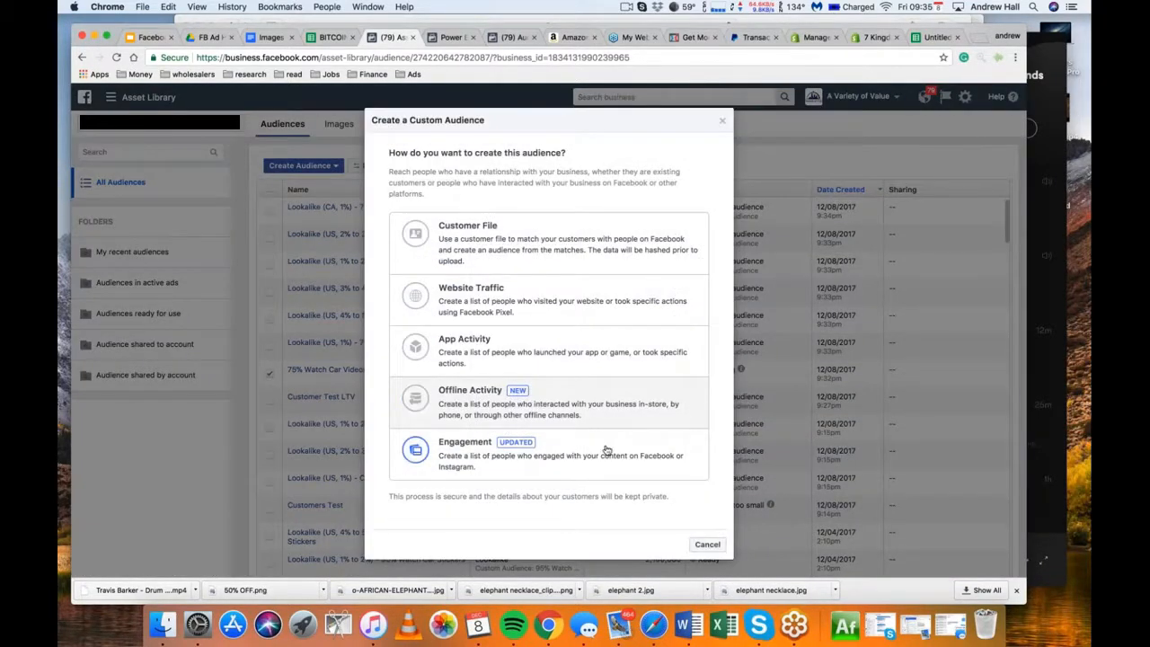
left_click(606, 449)
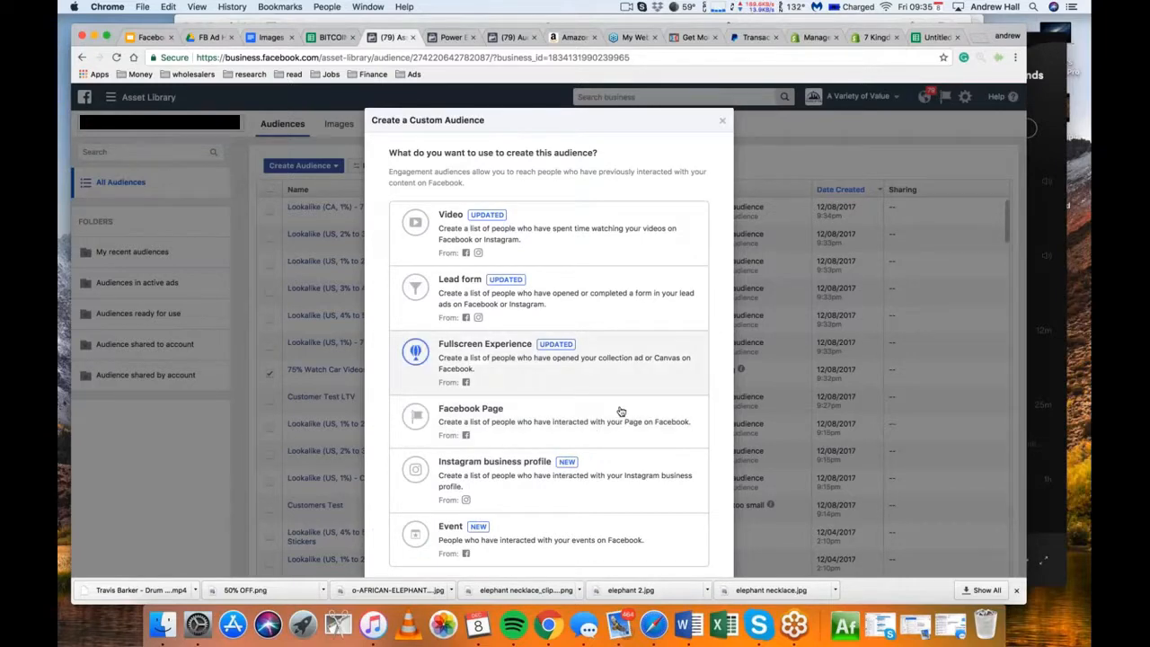
left_click(620, 414)
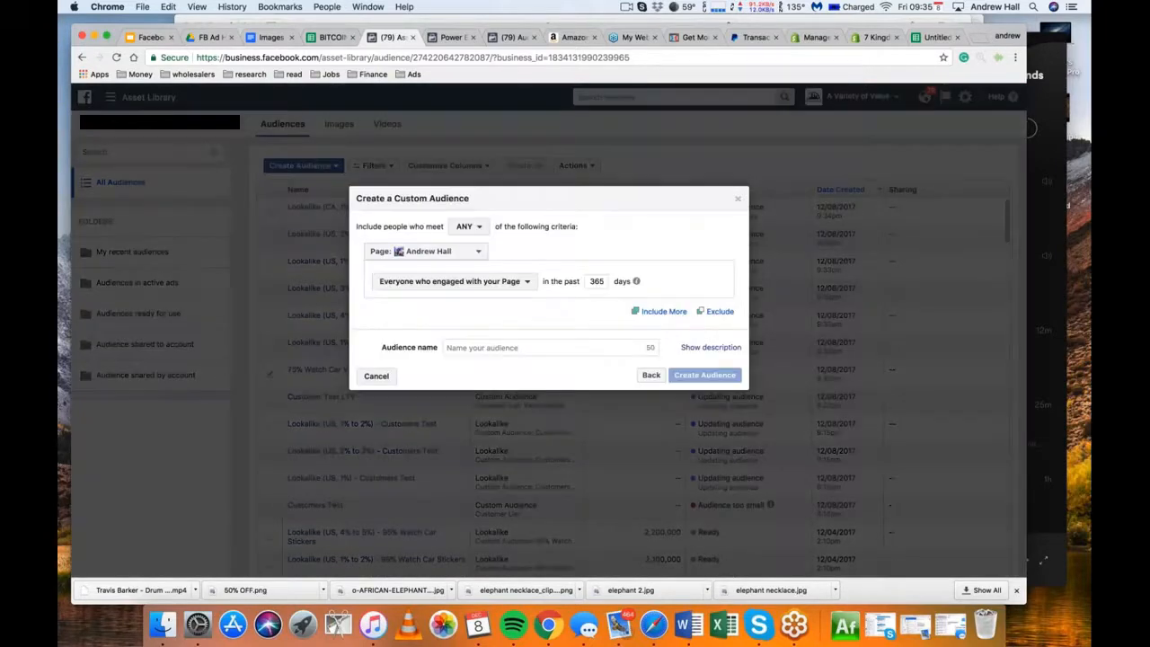
left_click(738, 199)
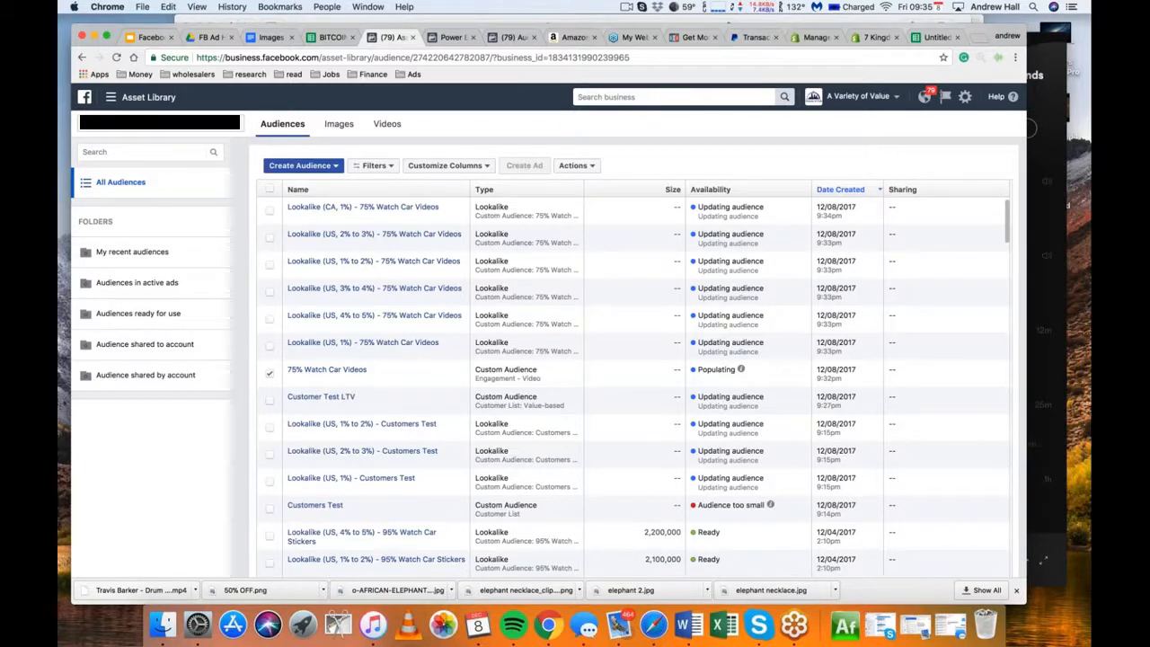
Start a custom audience of everyone who engaged with the Facebook Page and set its period to the past 180 days
mouse_move(363, 208)
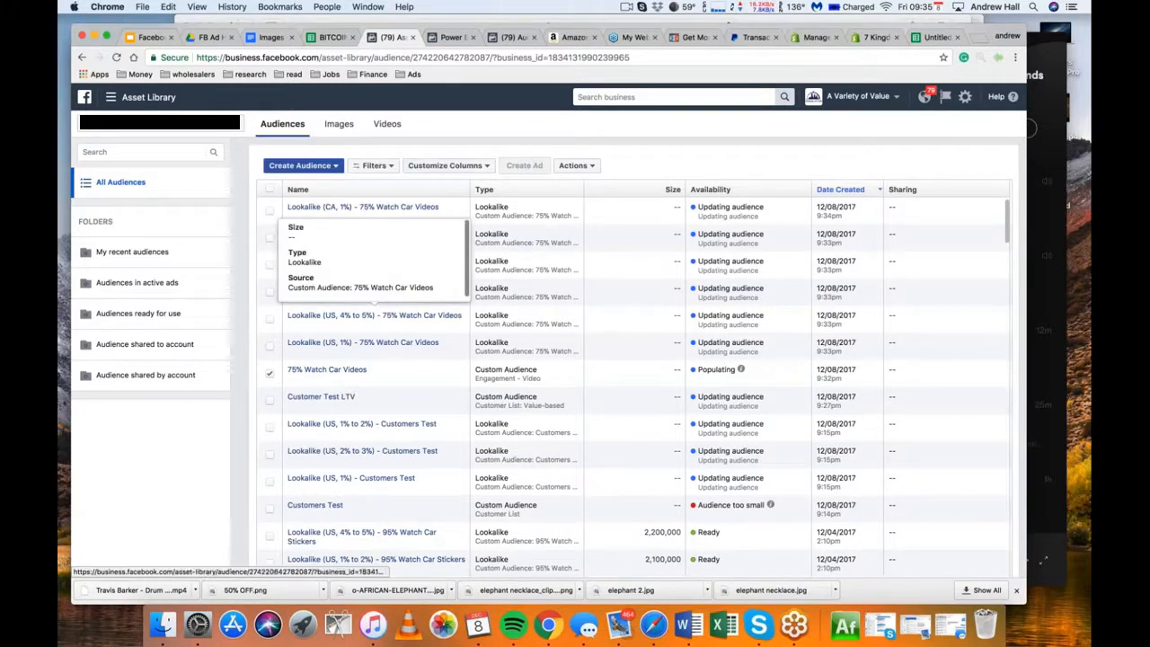
mouse_move(327, 370)
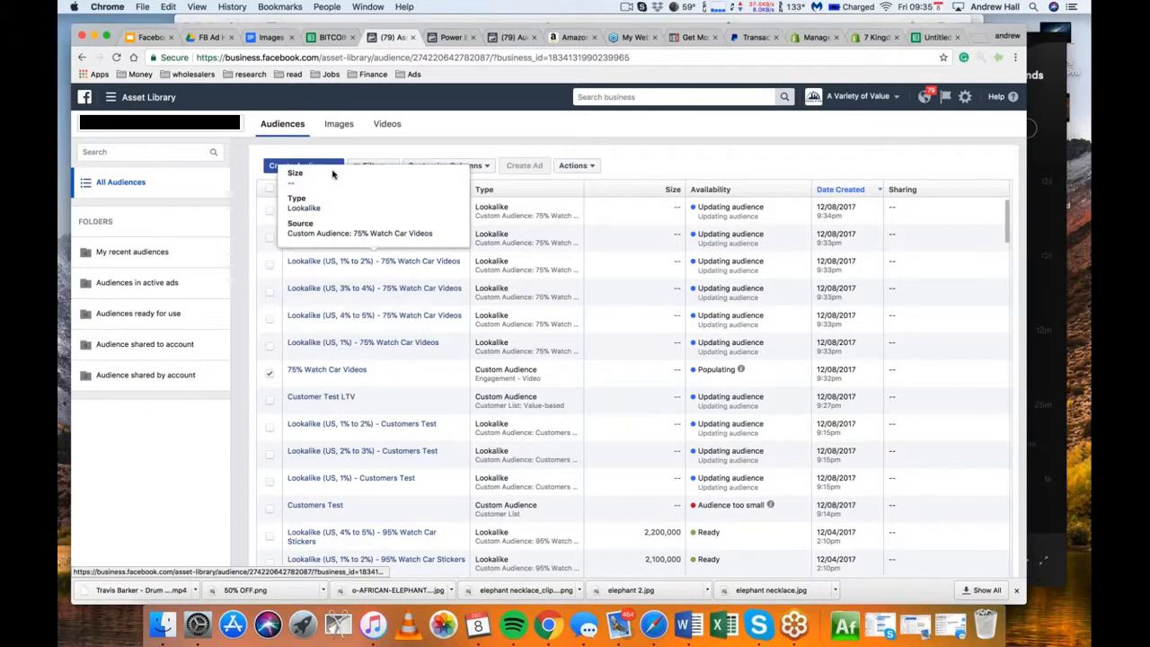
left_click(302, 165)
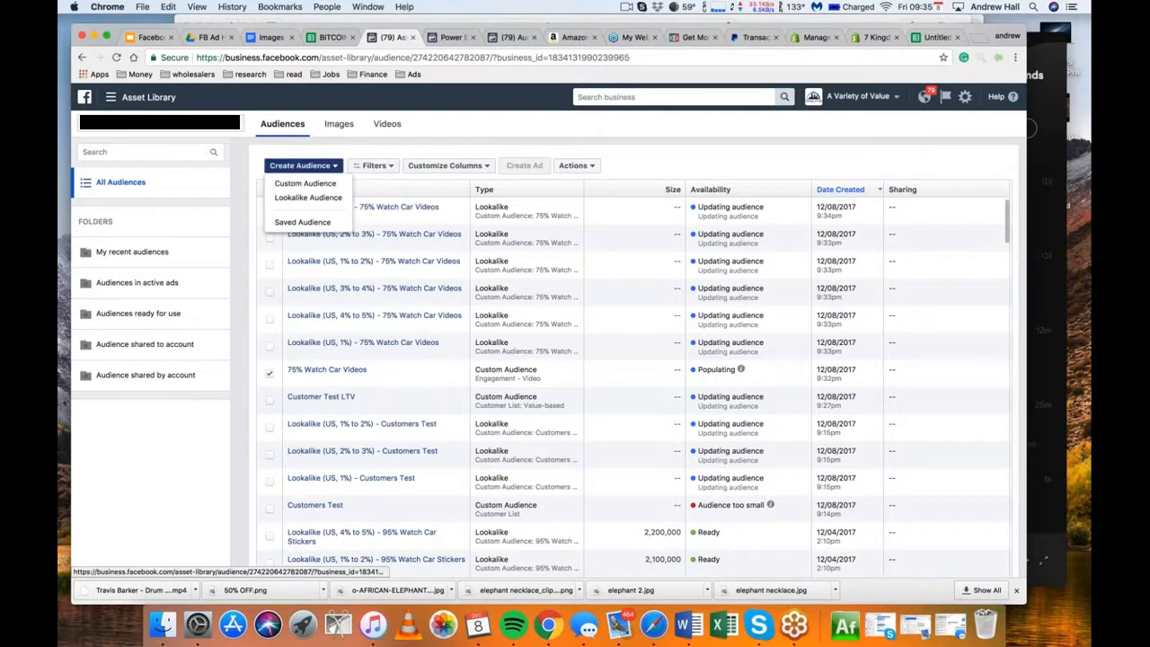
left_click(325, 184)
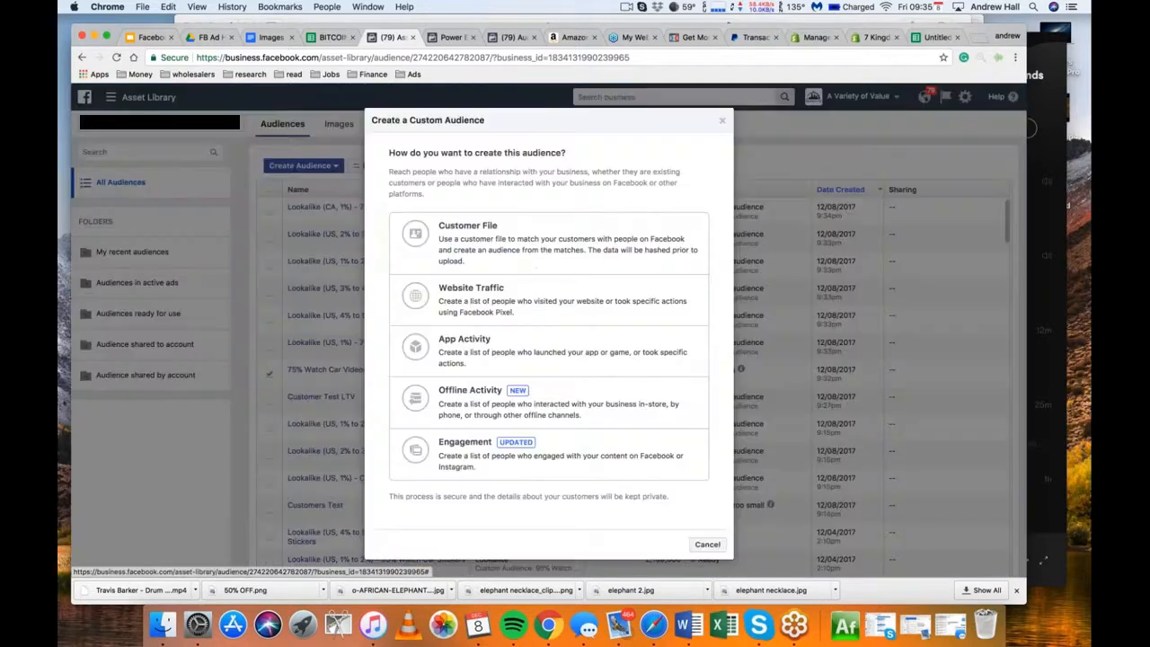
left_click(568, 464)
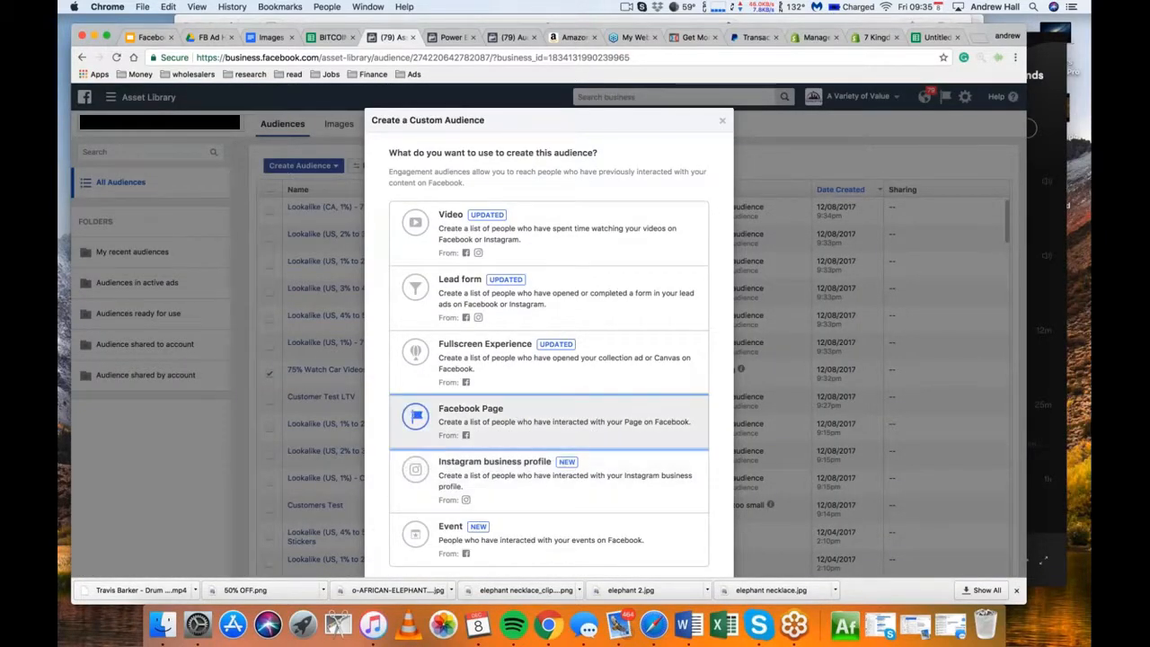
left_click(519, 415)
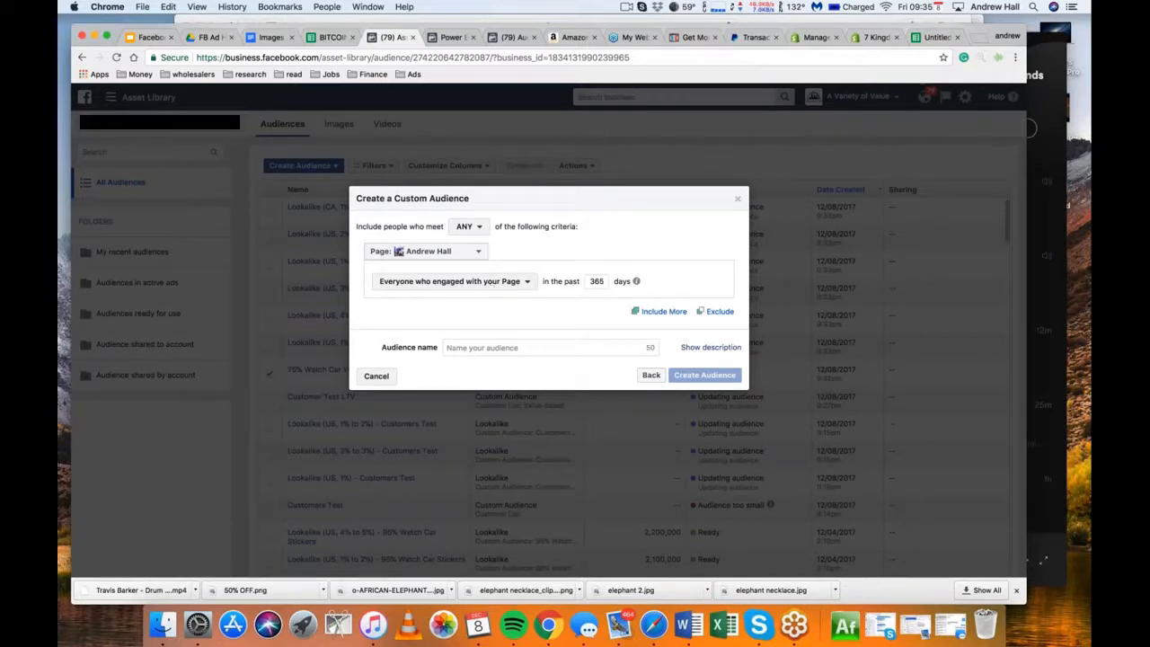
double_click(596, 281)
type("180")
Name the audience "Page Engage" followed by the Page's full name, create it and finish without any of the suggested next steps
left_click(535, 347)
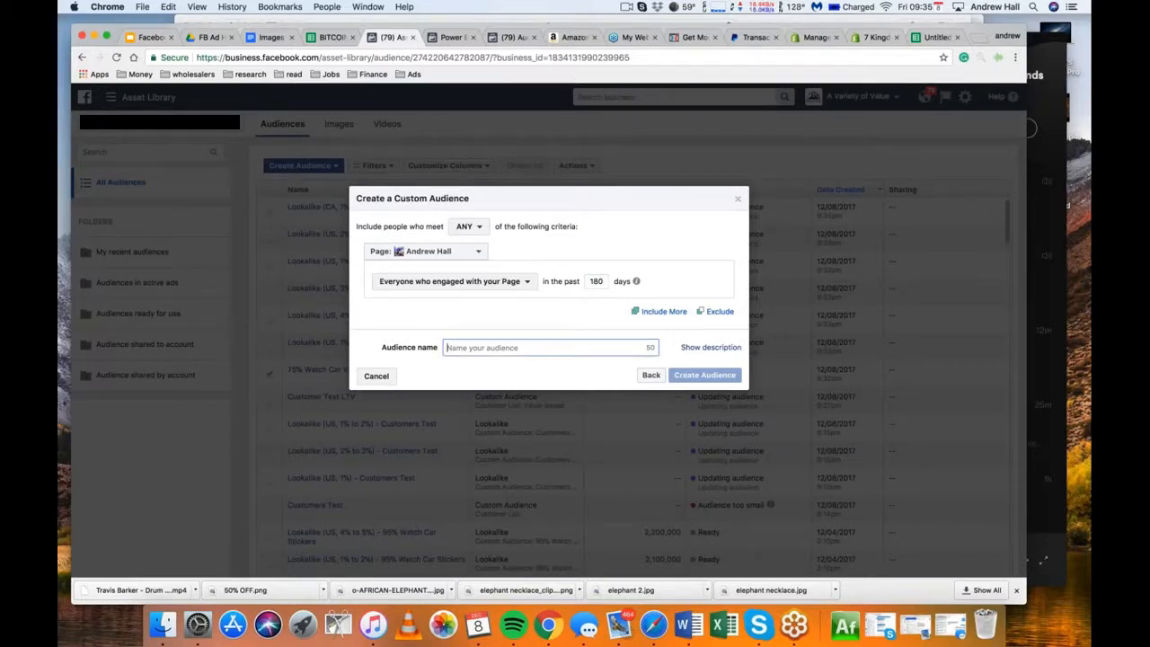
type("Page En")
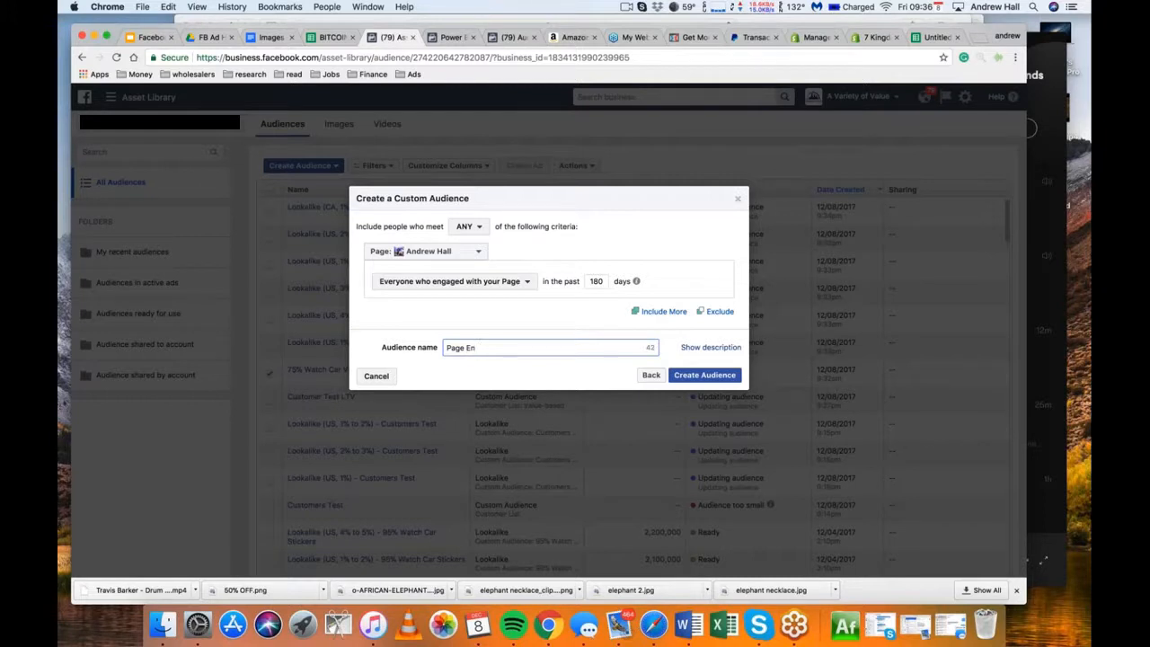
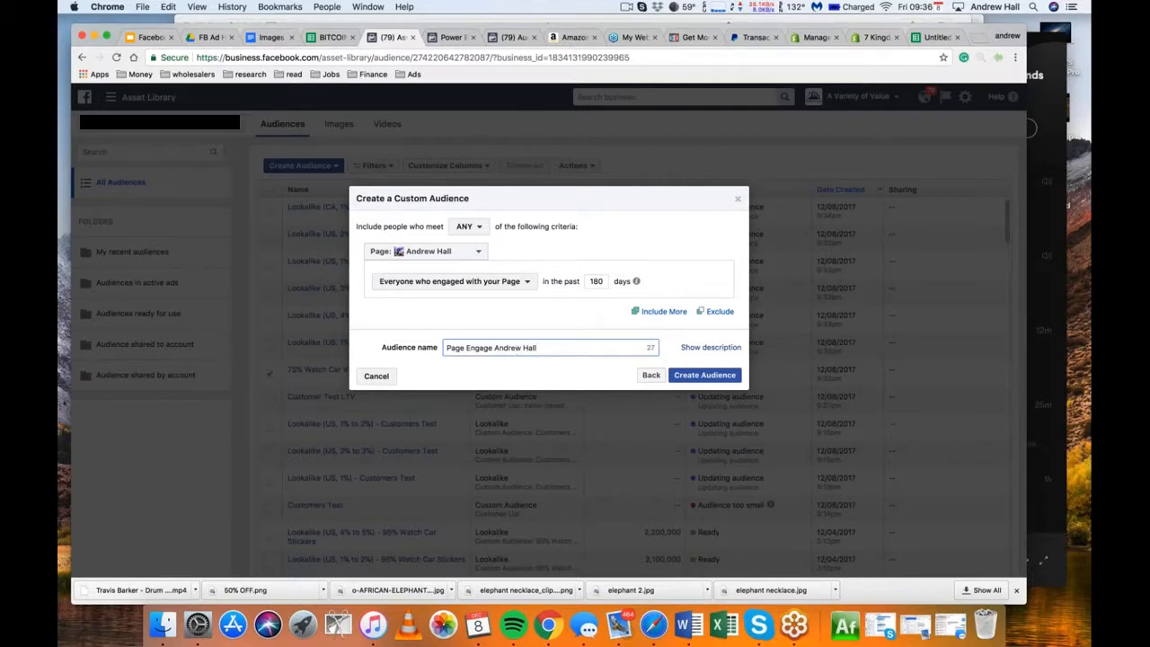
left_click(724, 376)
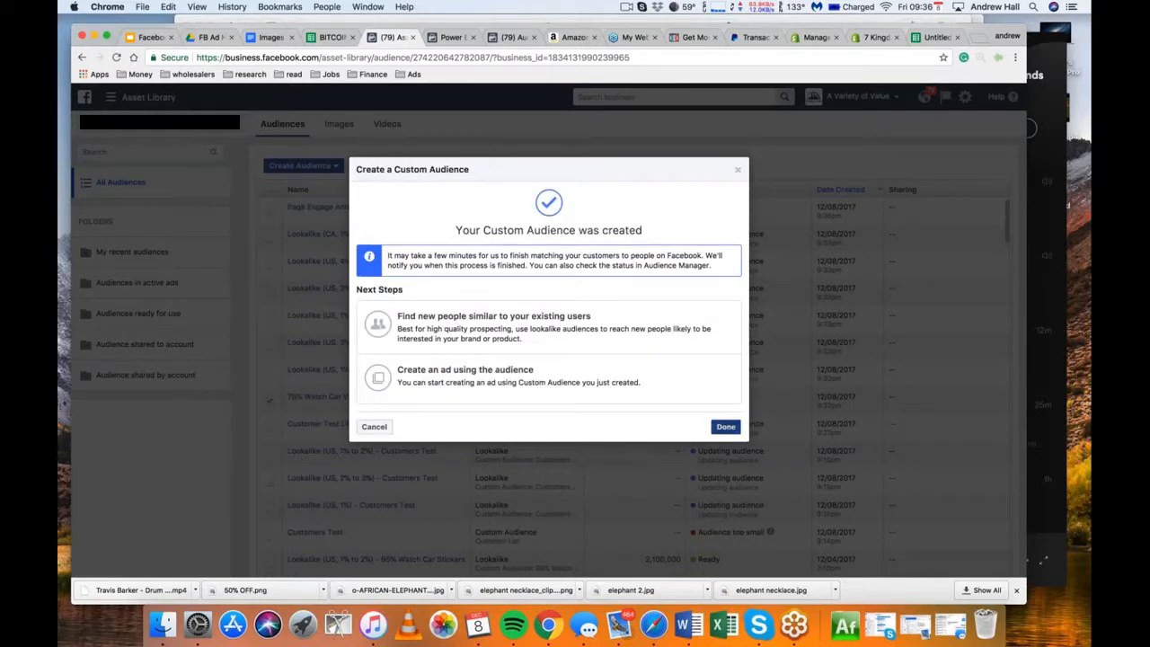
left_click(726, 426)
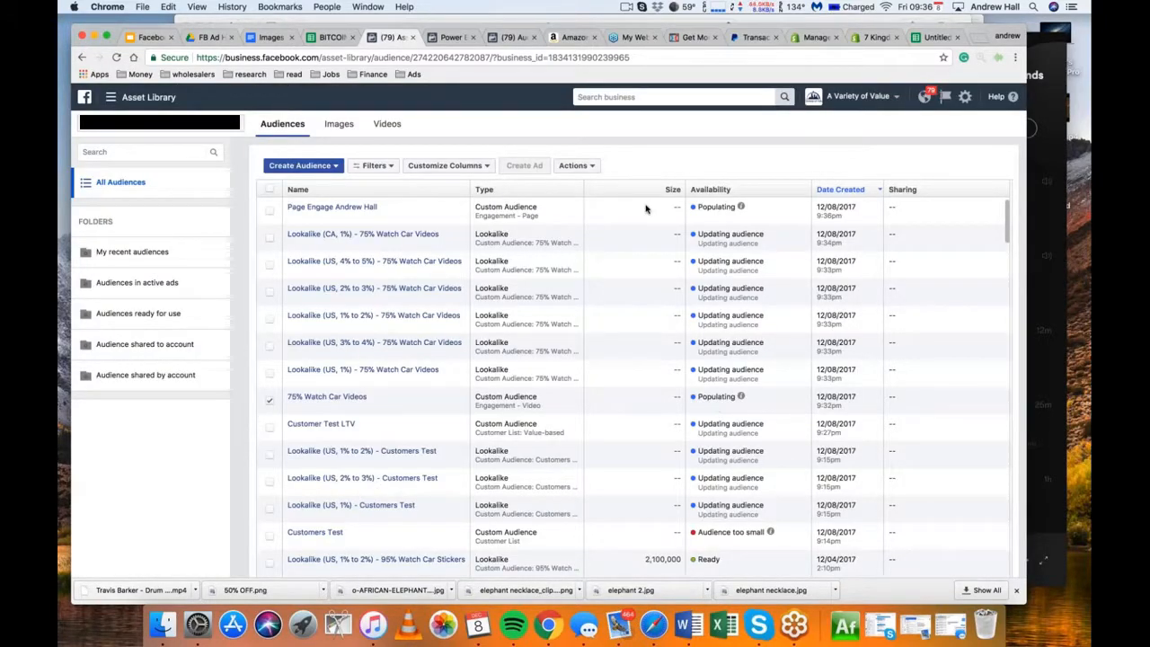